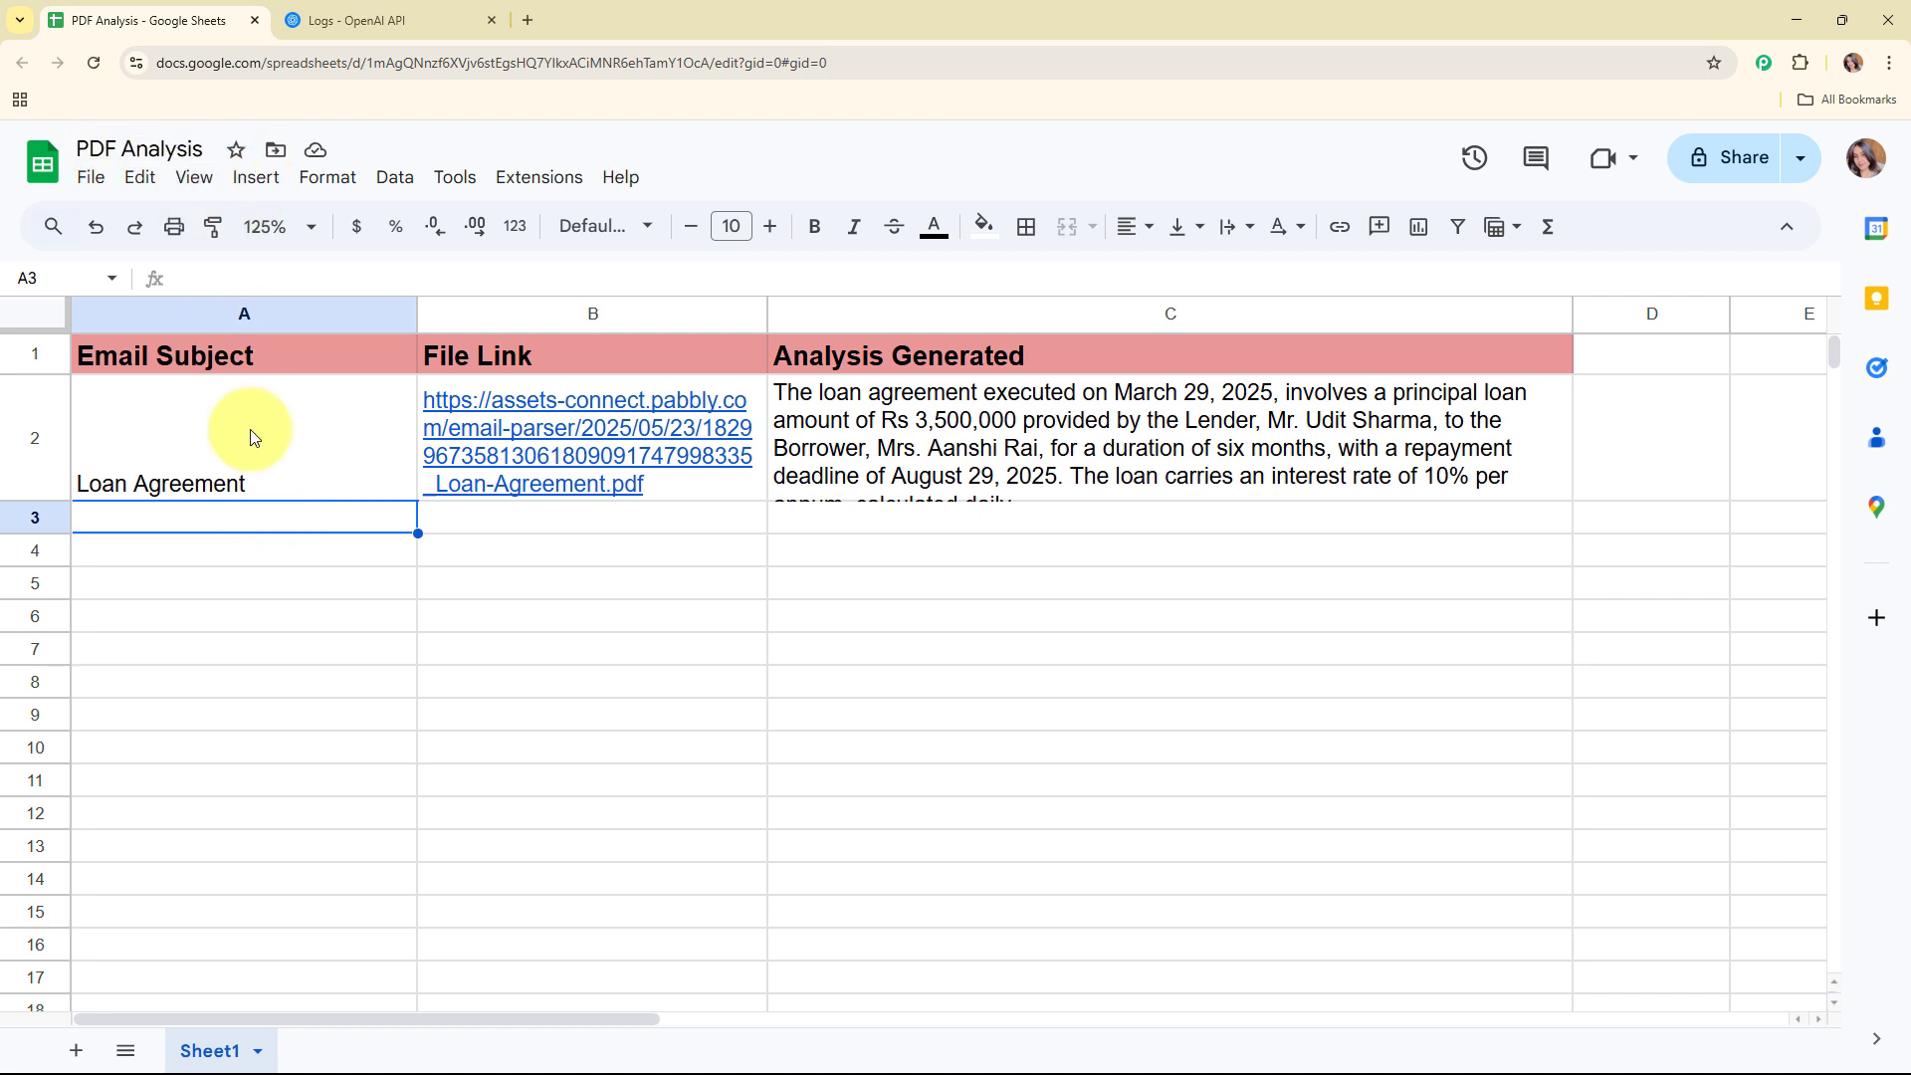
# Review the email subject, file link and analysis columns of the PDF Analysis sheet and the OpenAI logs page
pyautogui.click(1077, 426)
pyautogui.click(325, 526)
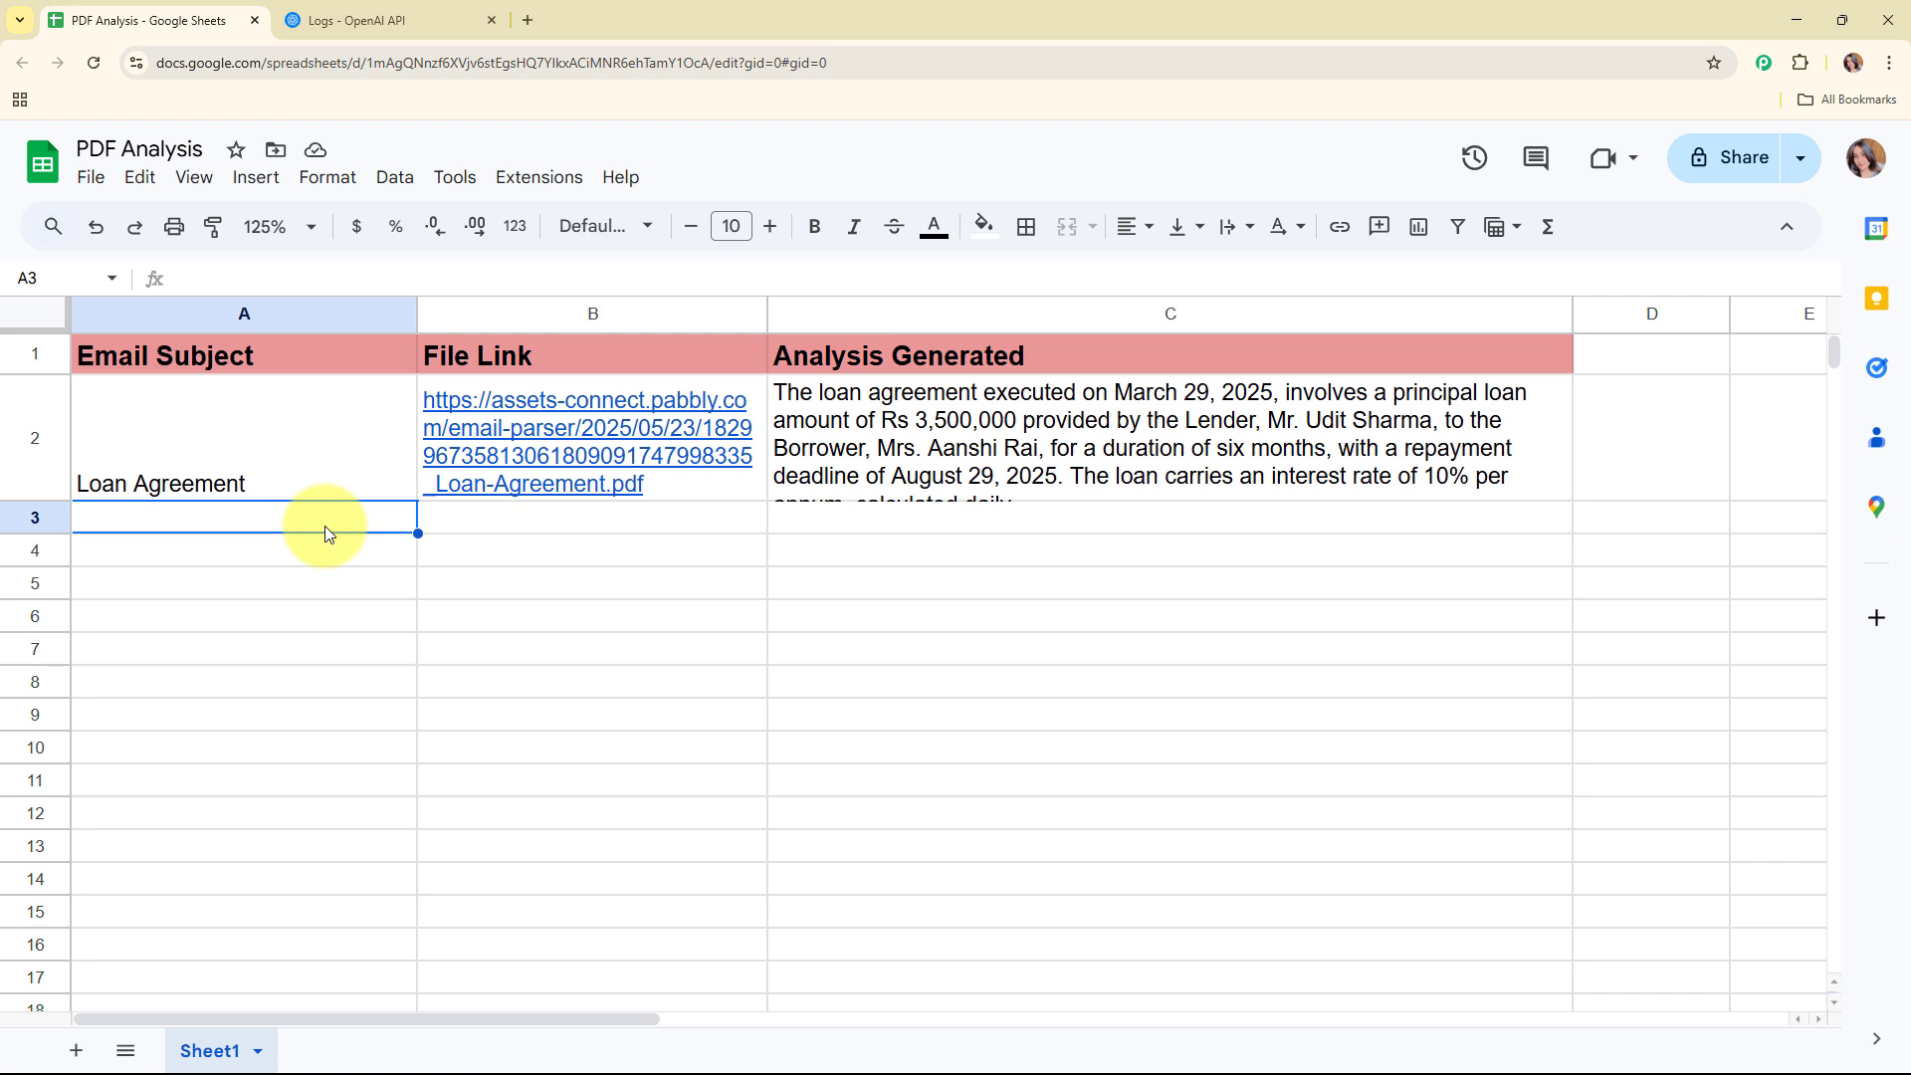
pyautogui.click(356, 19)
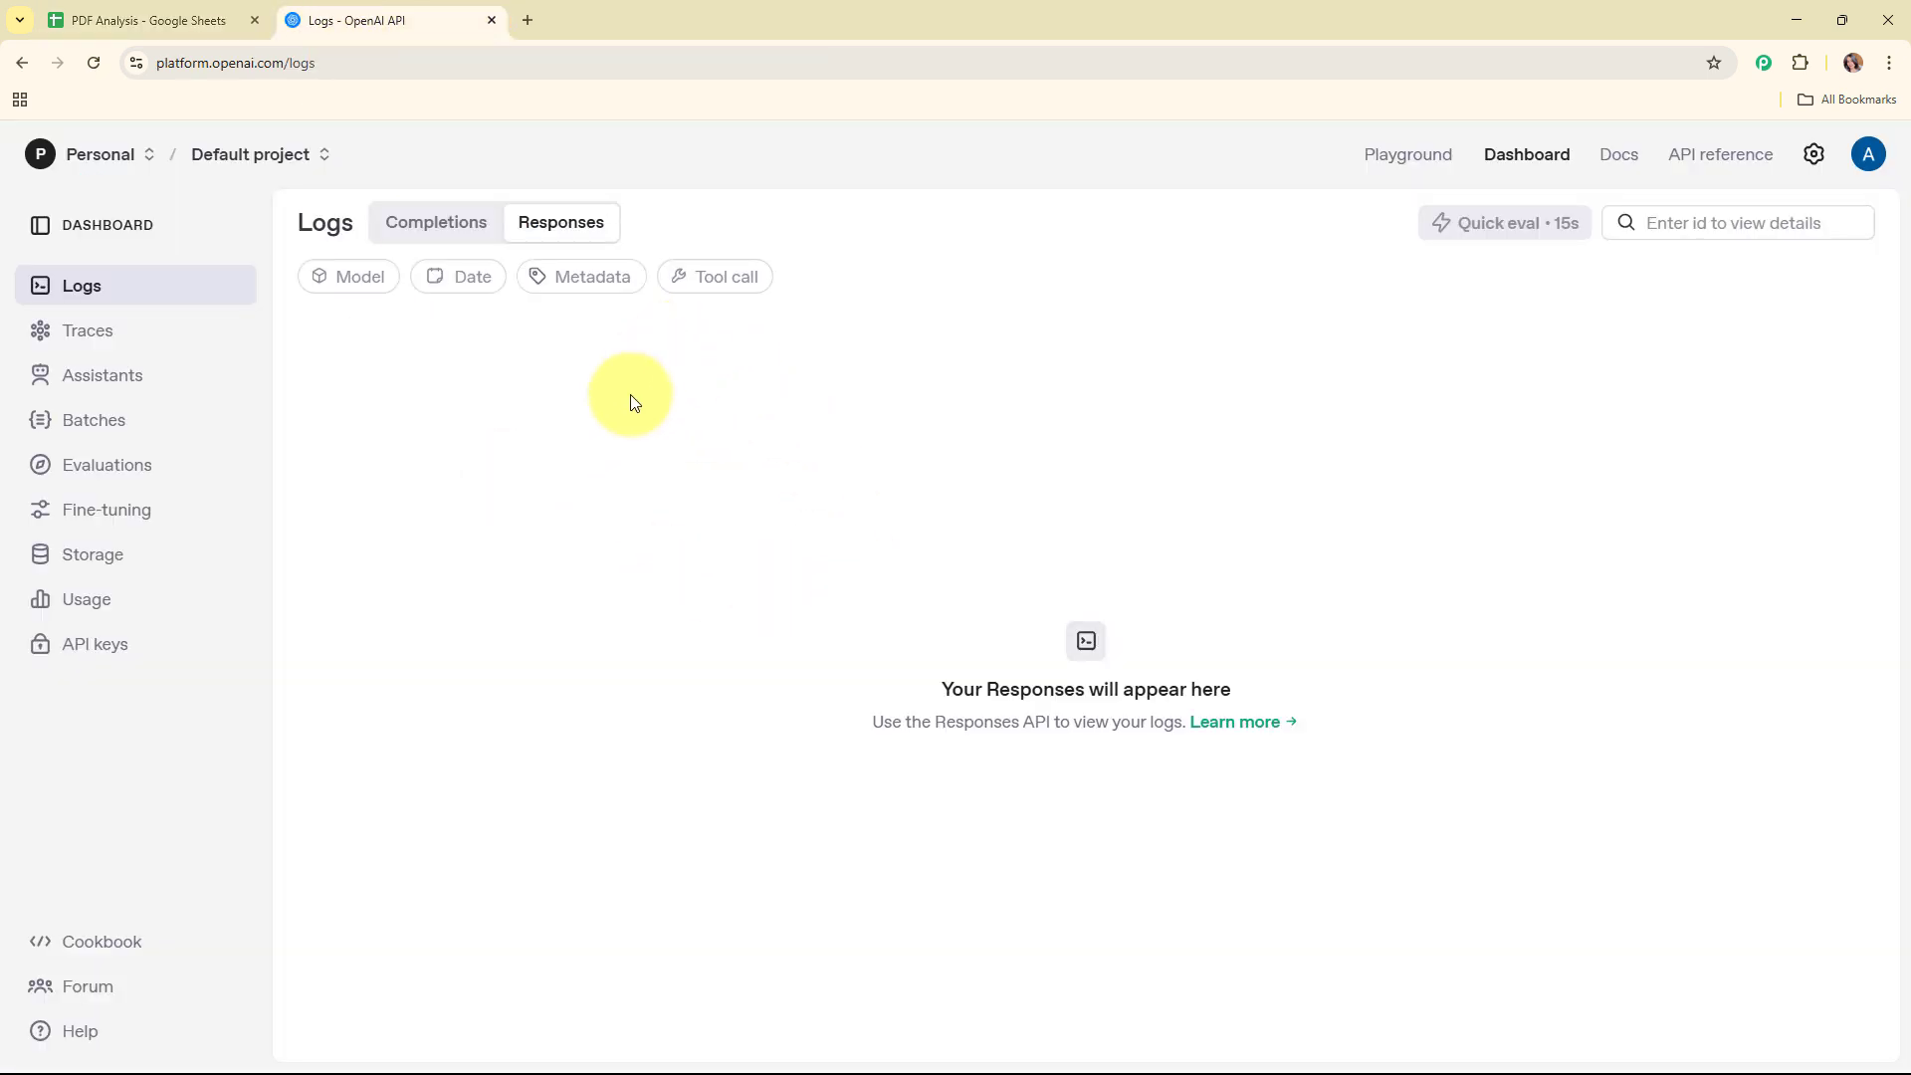
pyautogui.click(66, 27)
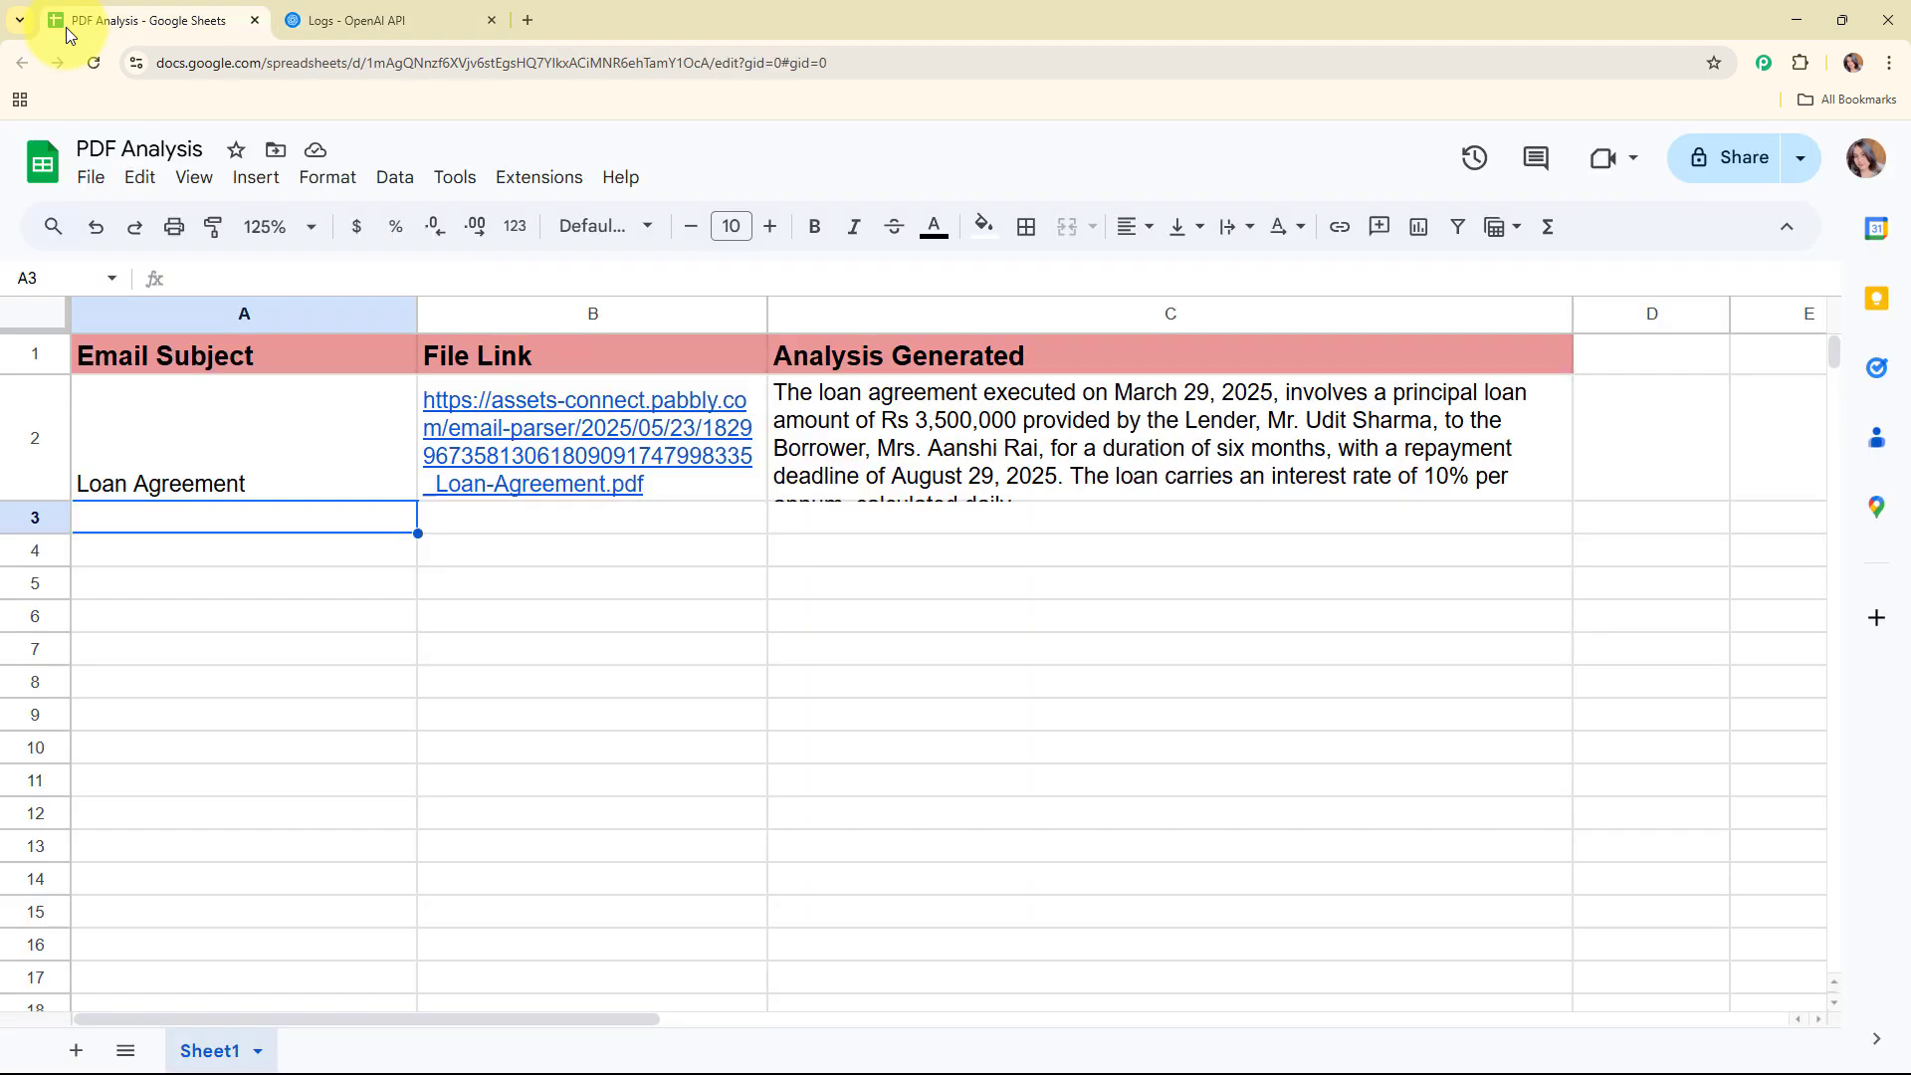
pyautogui.click(611, 525)
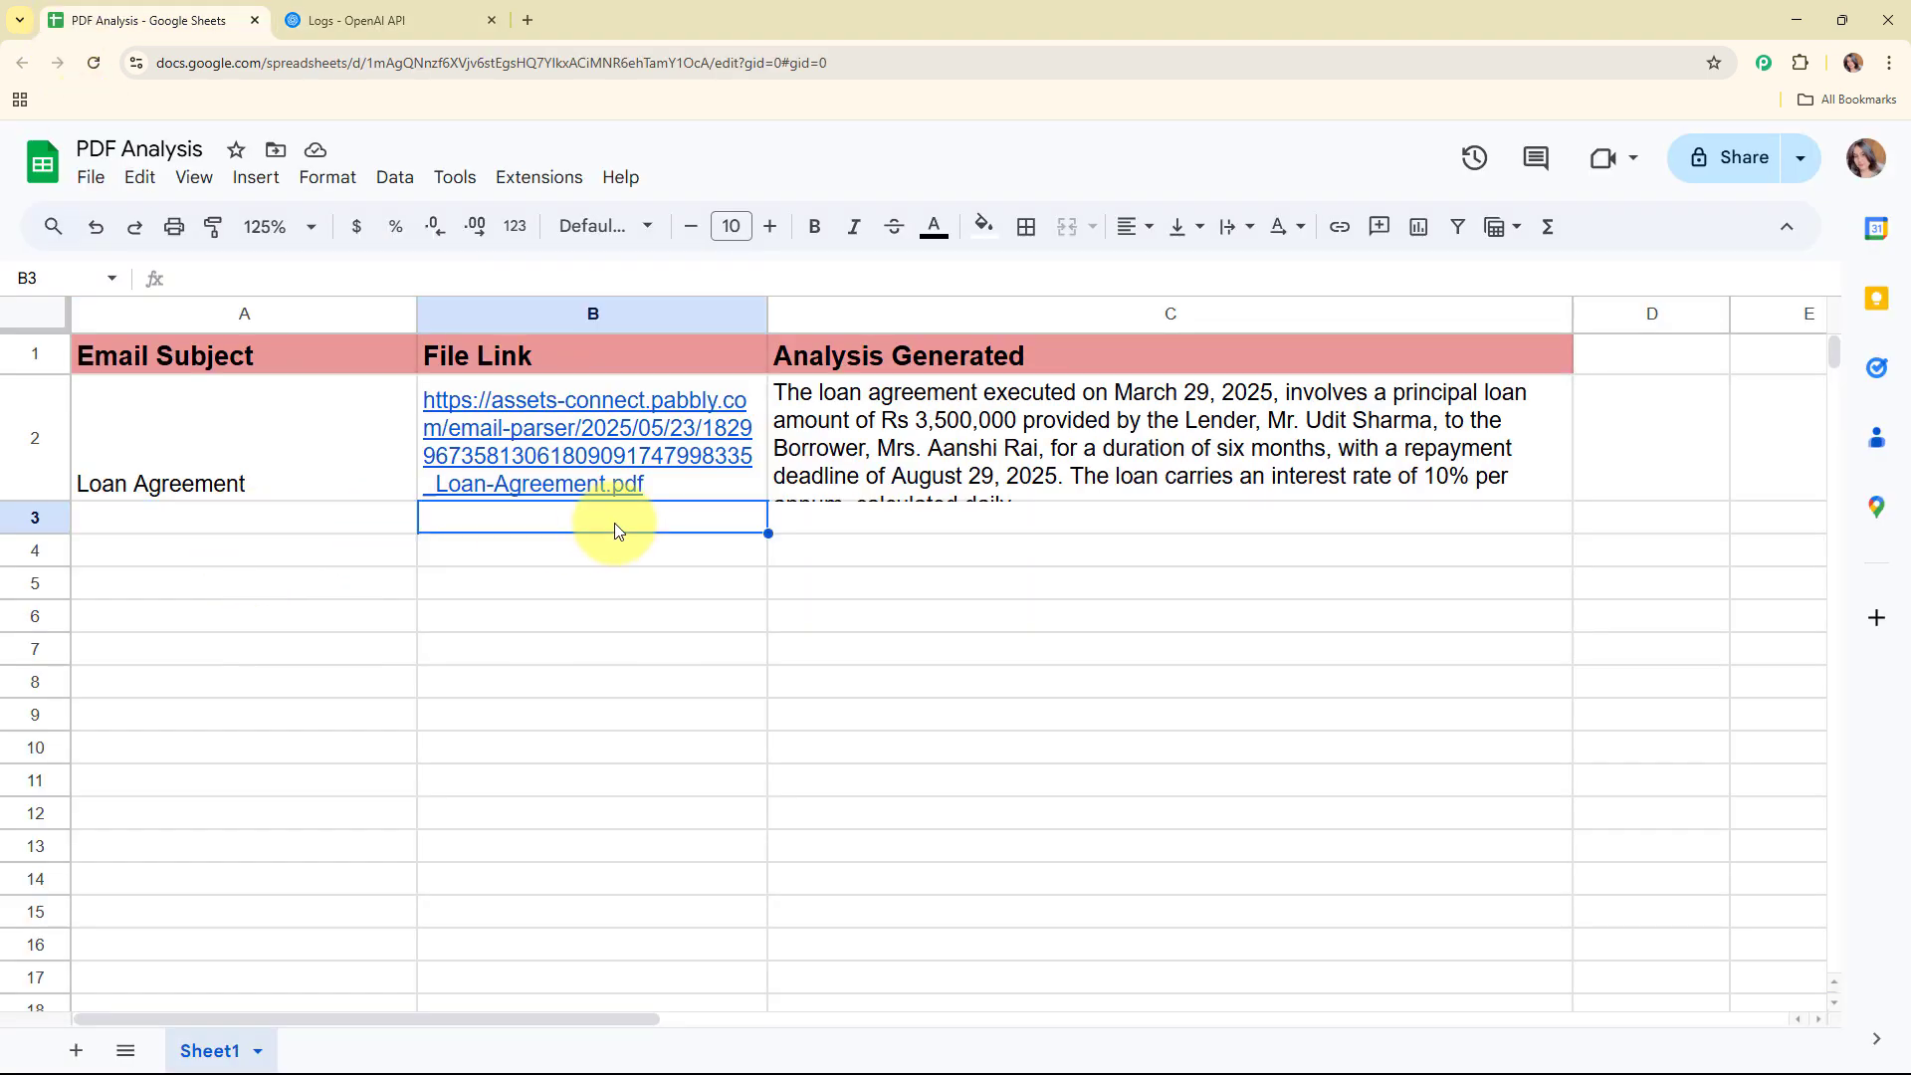
pyautogui.click(1102, 530)
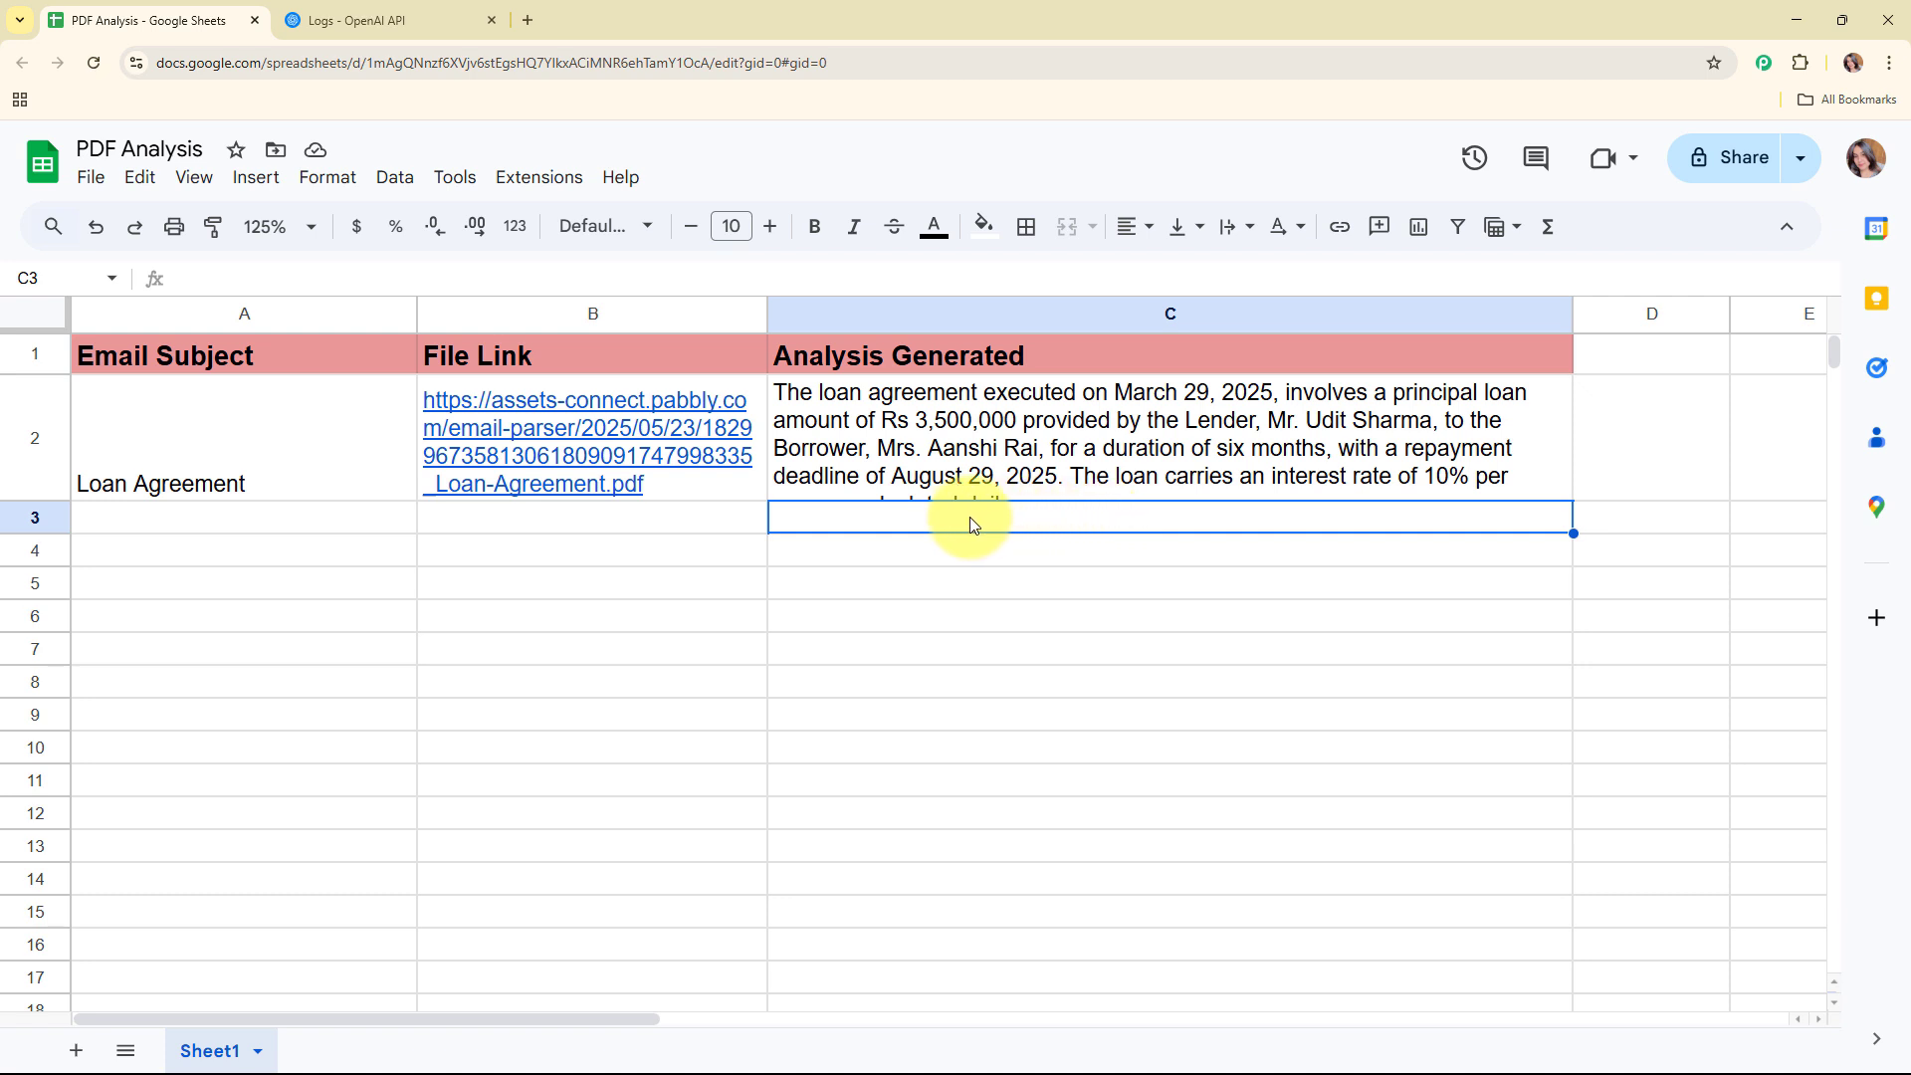
pyautogui.click(217, 518)
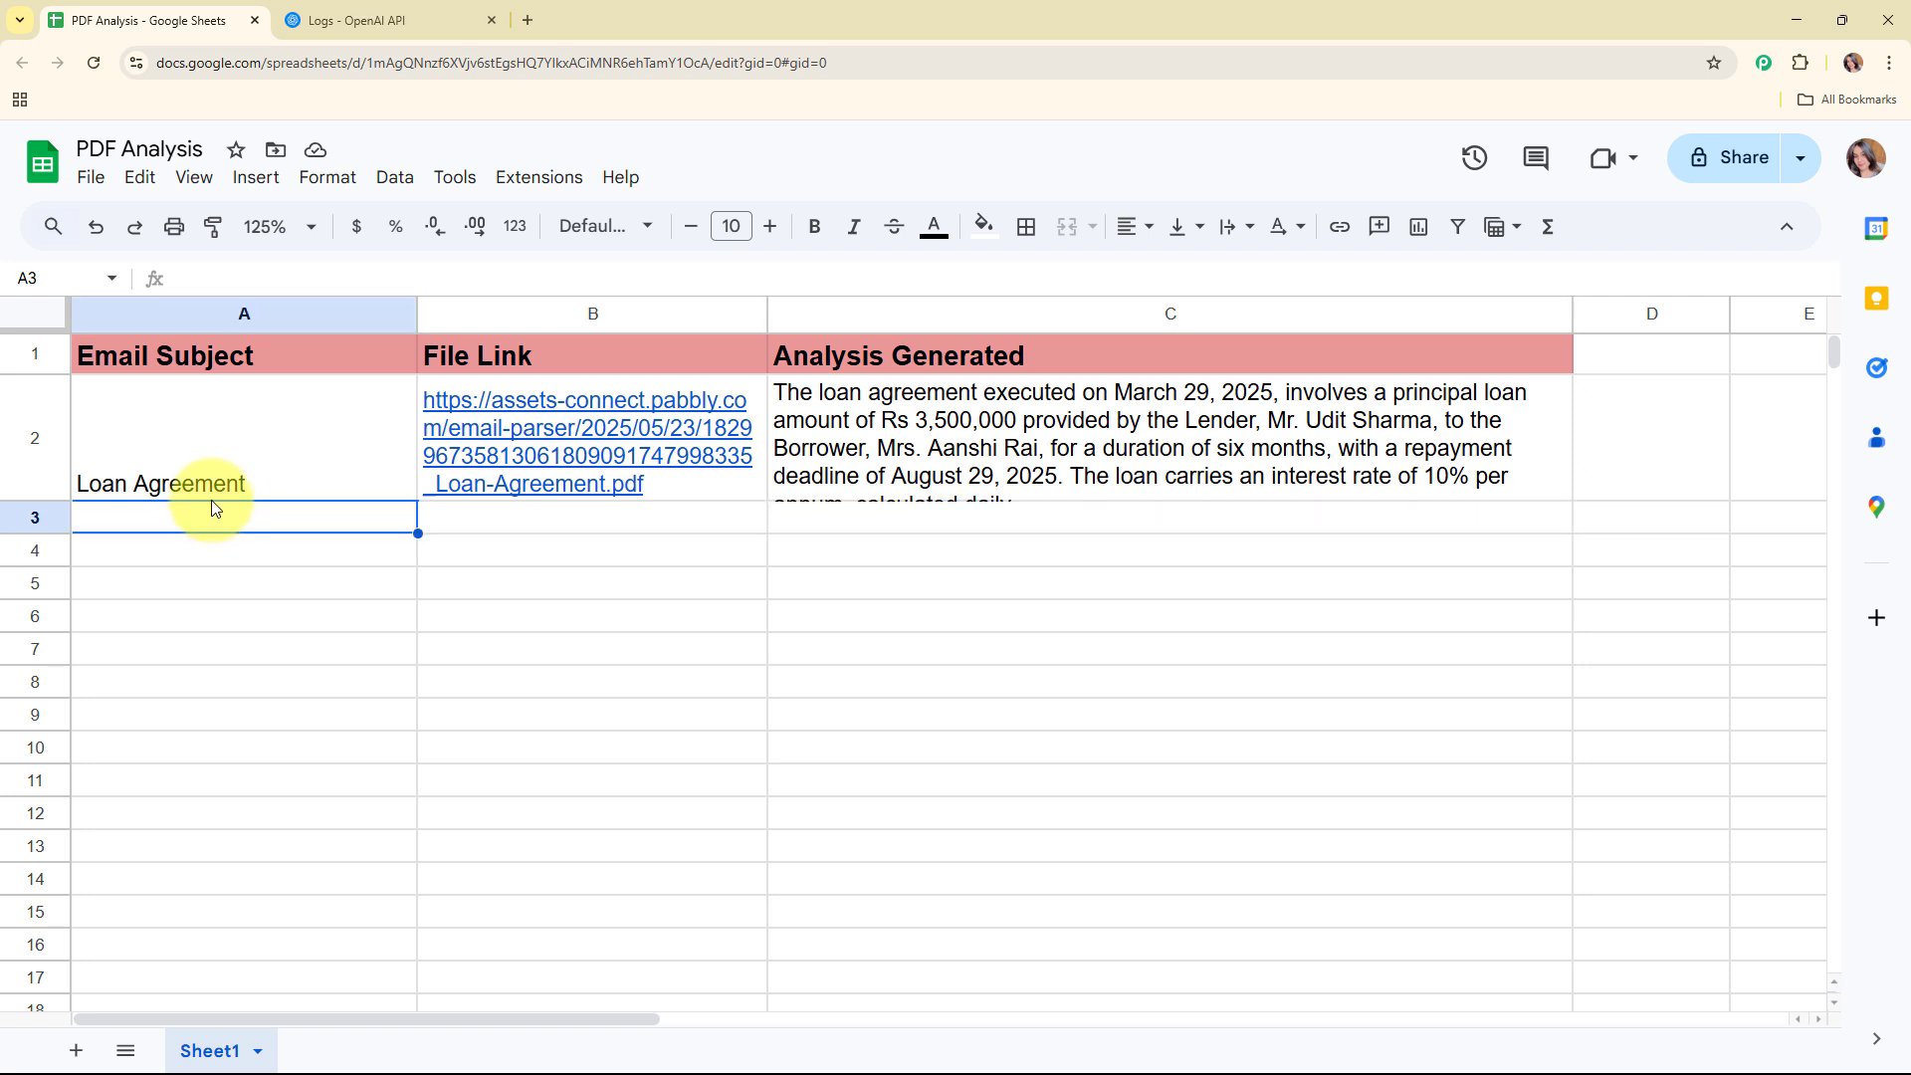
# Open the Pabbly Connect website in a new browser tab and sign in to the account
pyautogui.click(525, 10)
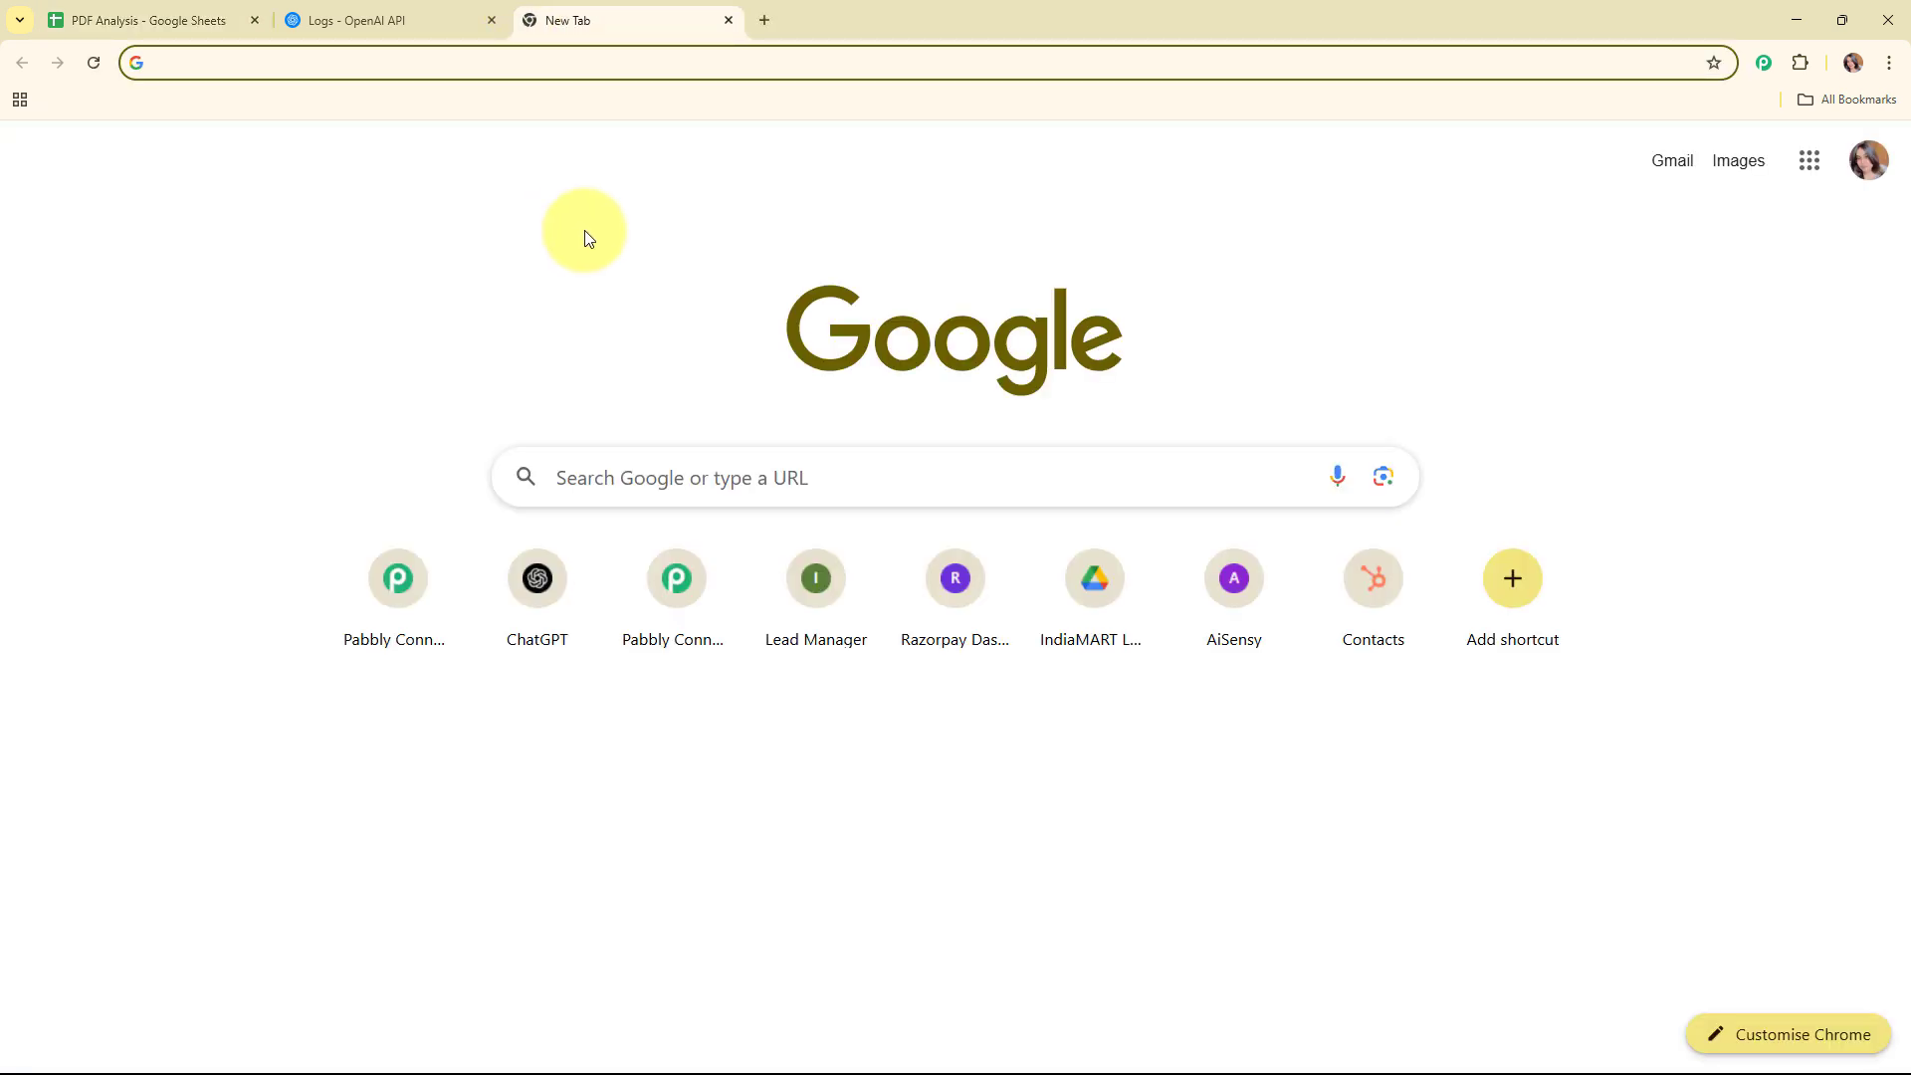
pyautogui.write('pabb')
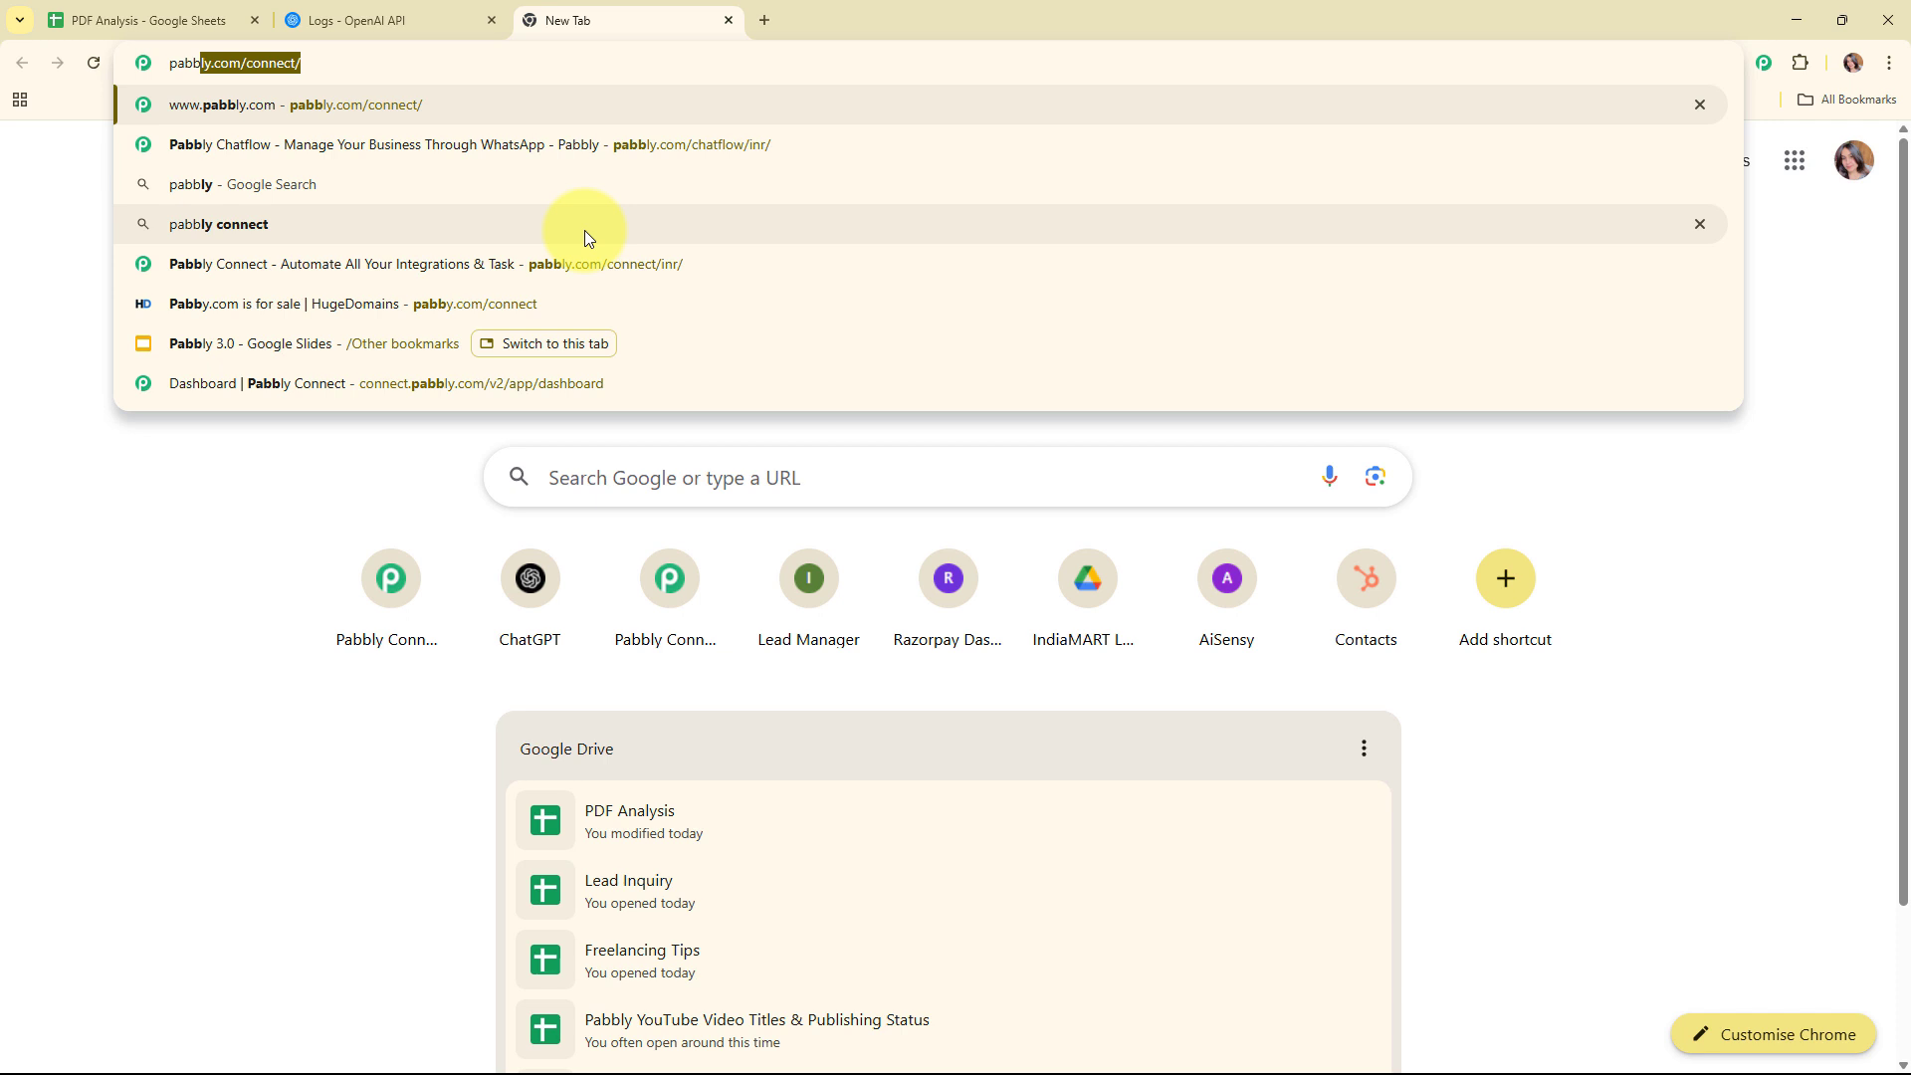
pyautogui.press('Return')
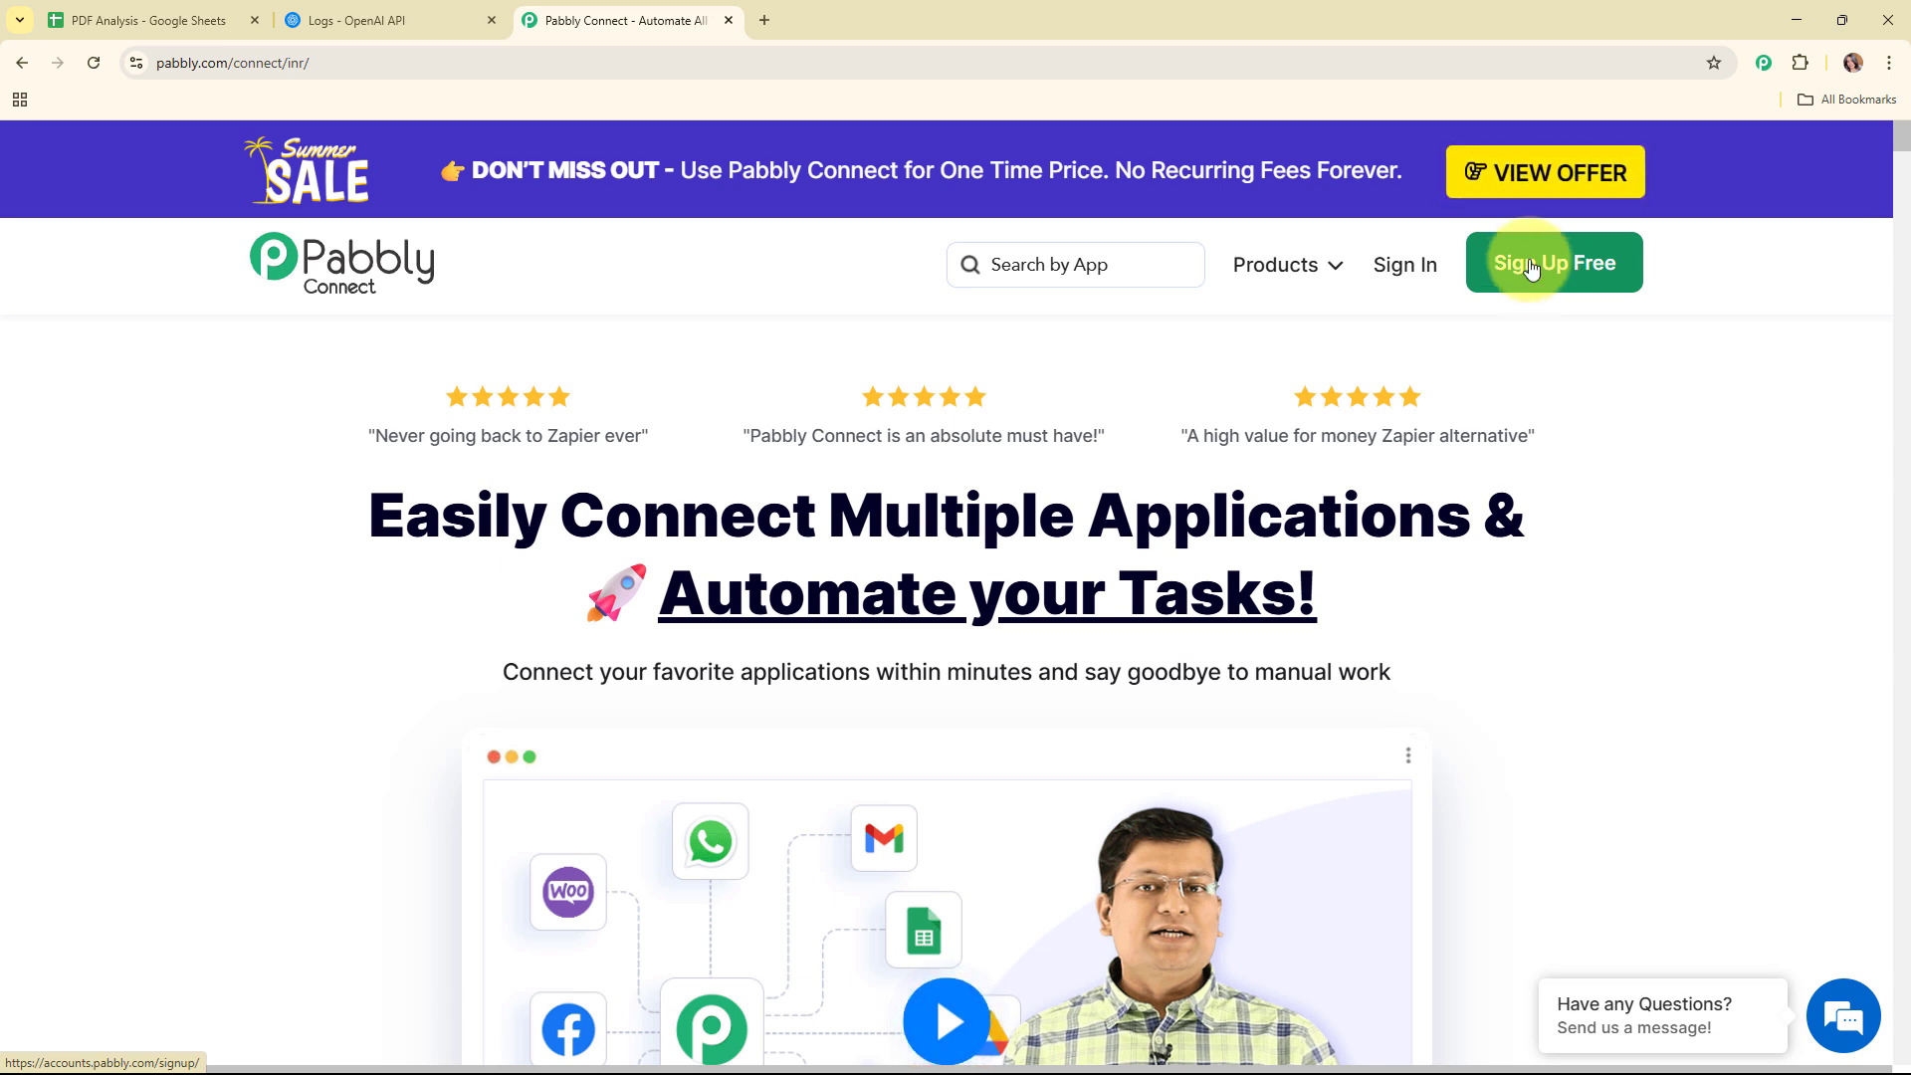
pyautogui.click(1401, 275)
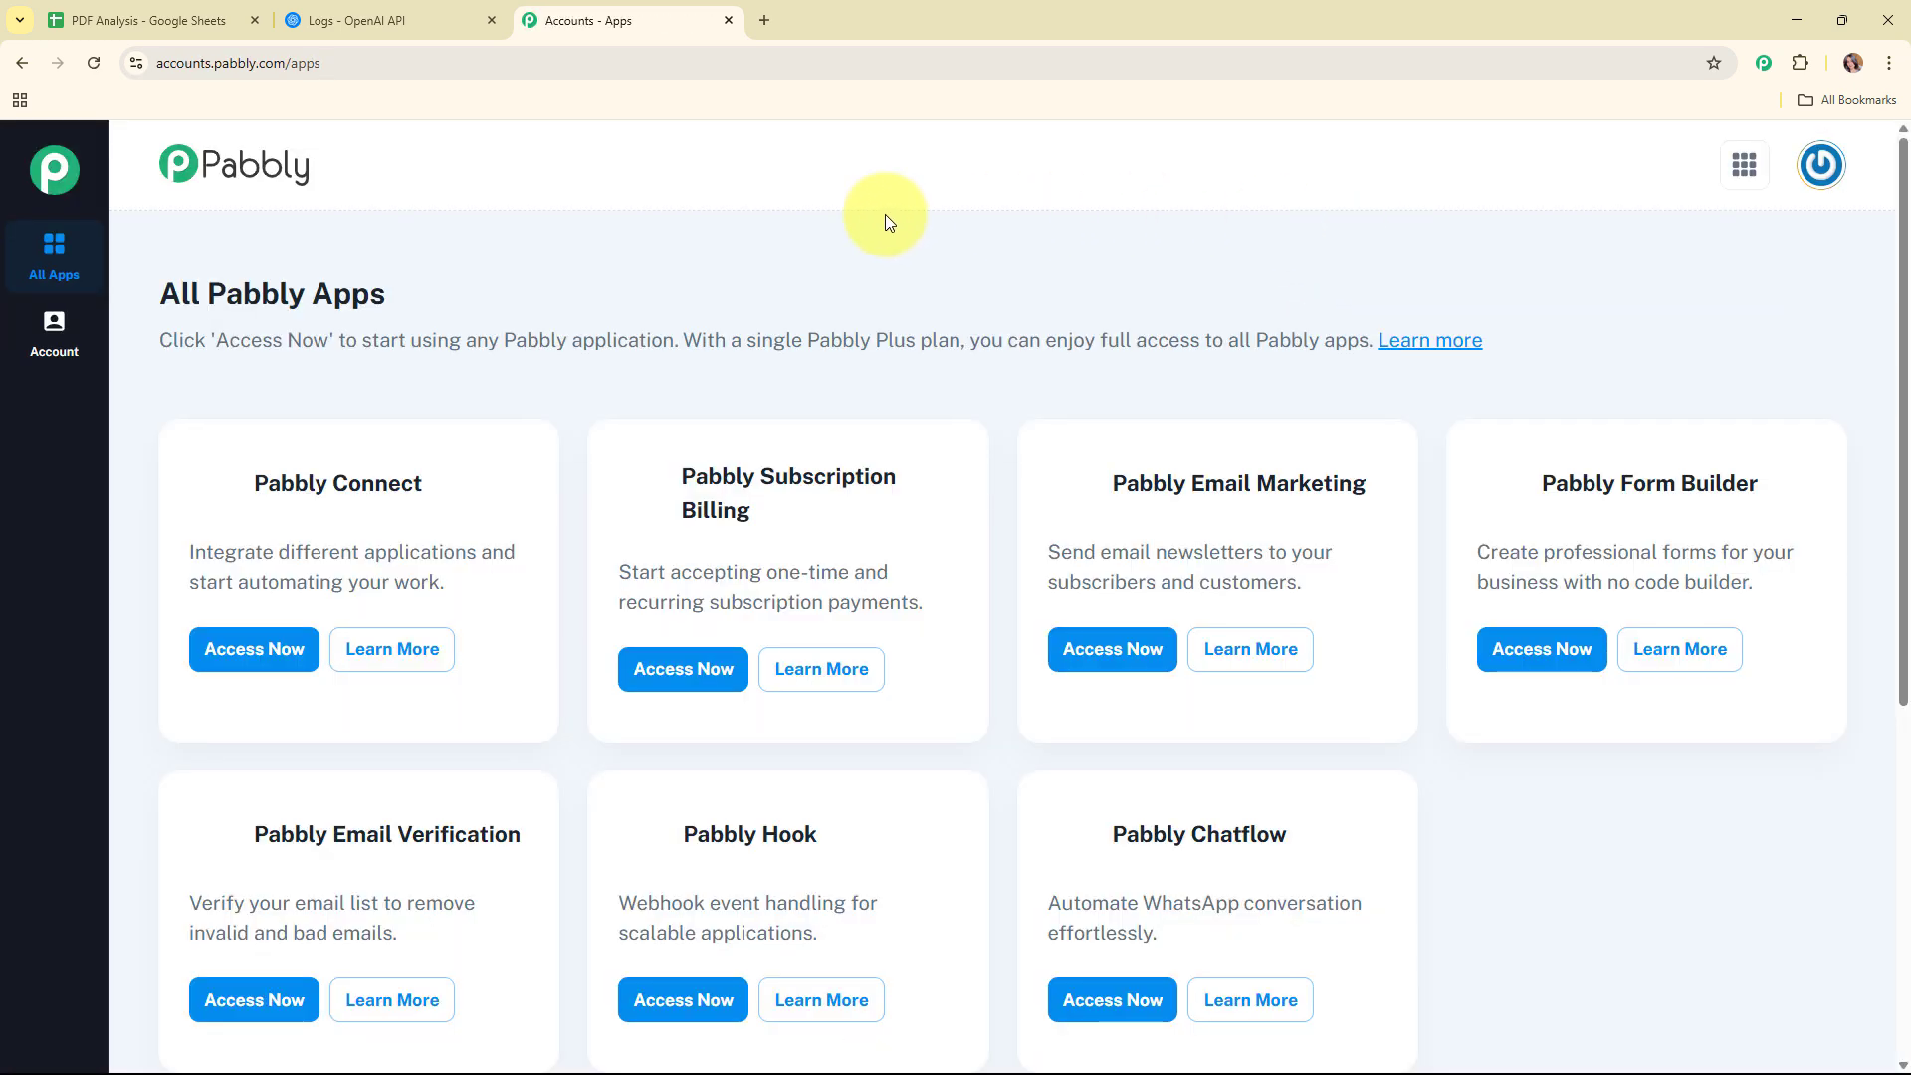
# Access Pabbly Connect from the list of all Pabbly apps
pyautogui.moveTo(162, 286); pyautogui.dragTo(719, 277)
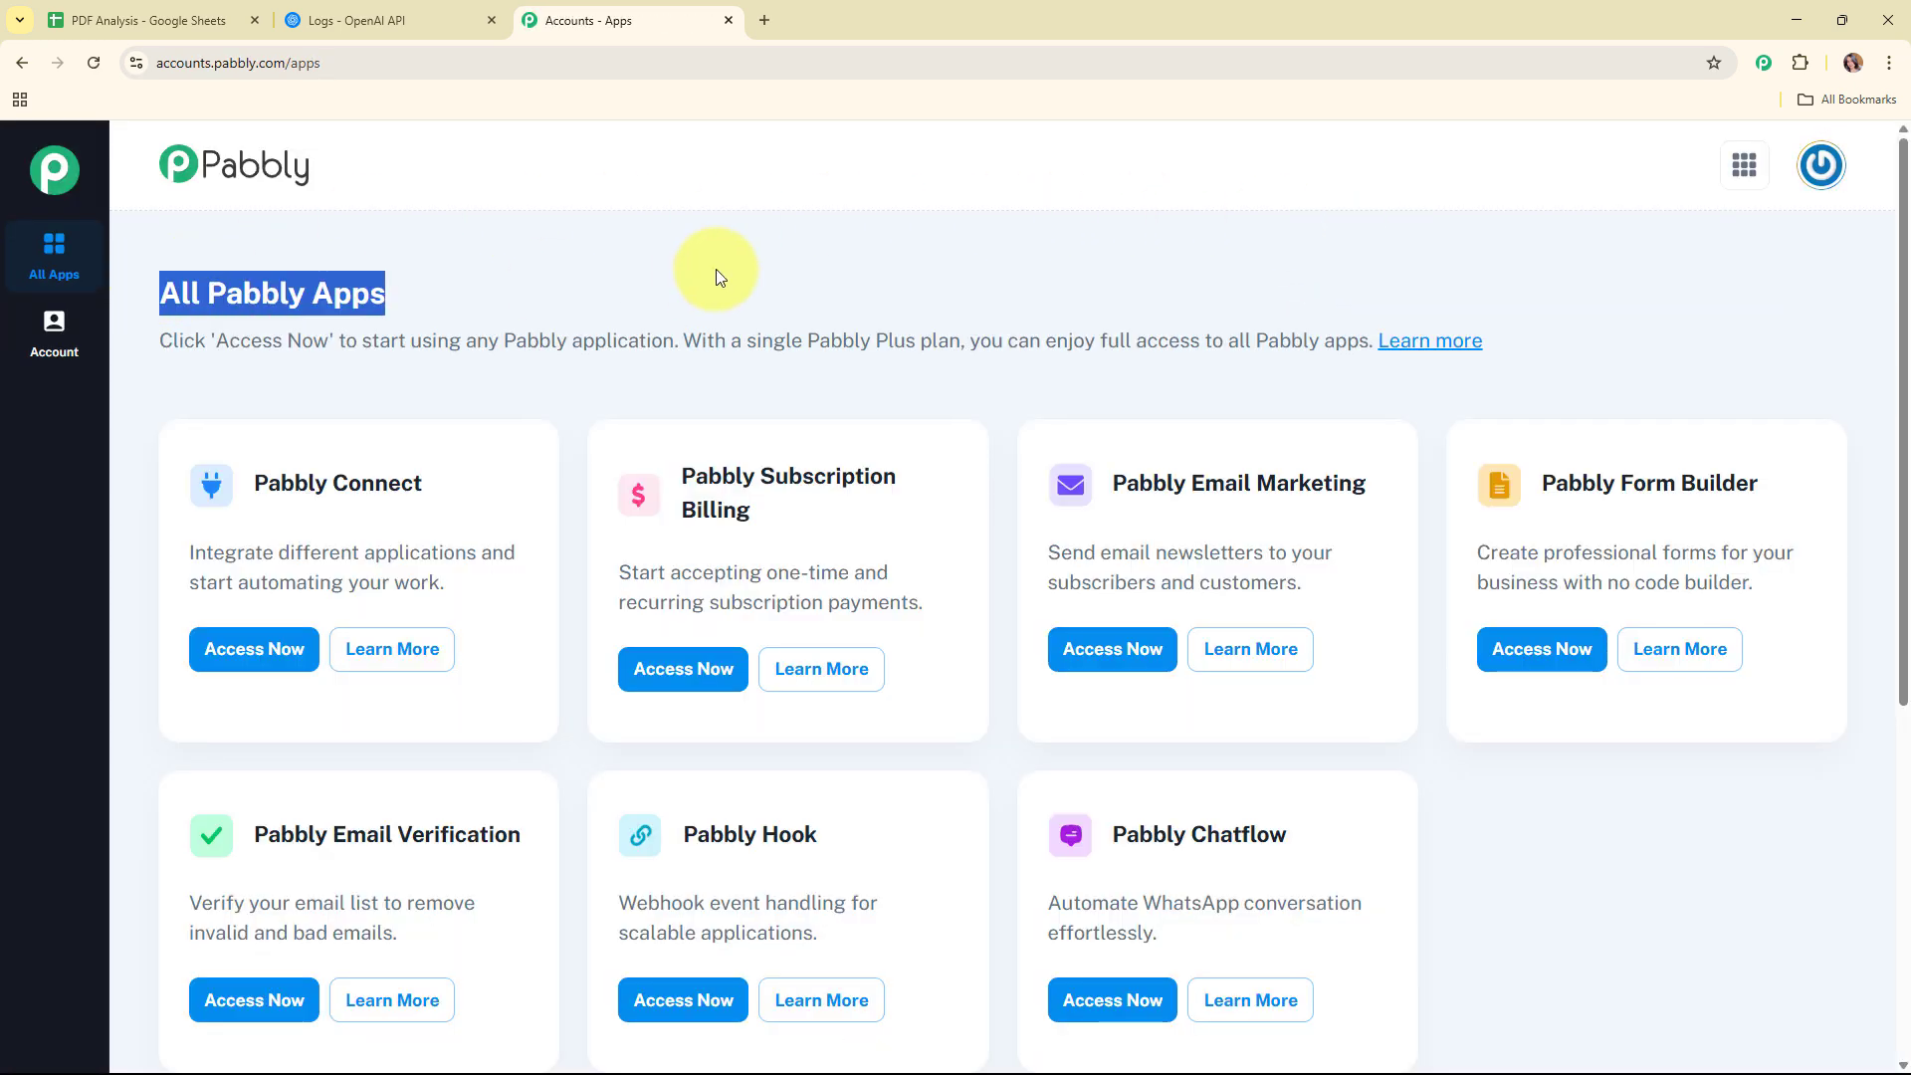
pyautogui.click(719, 276)
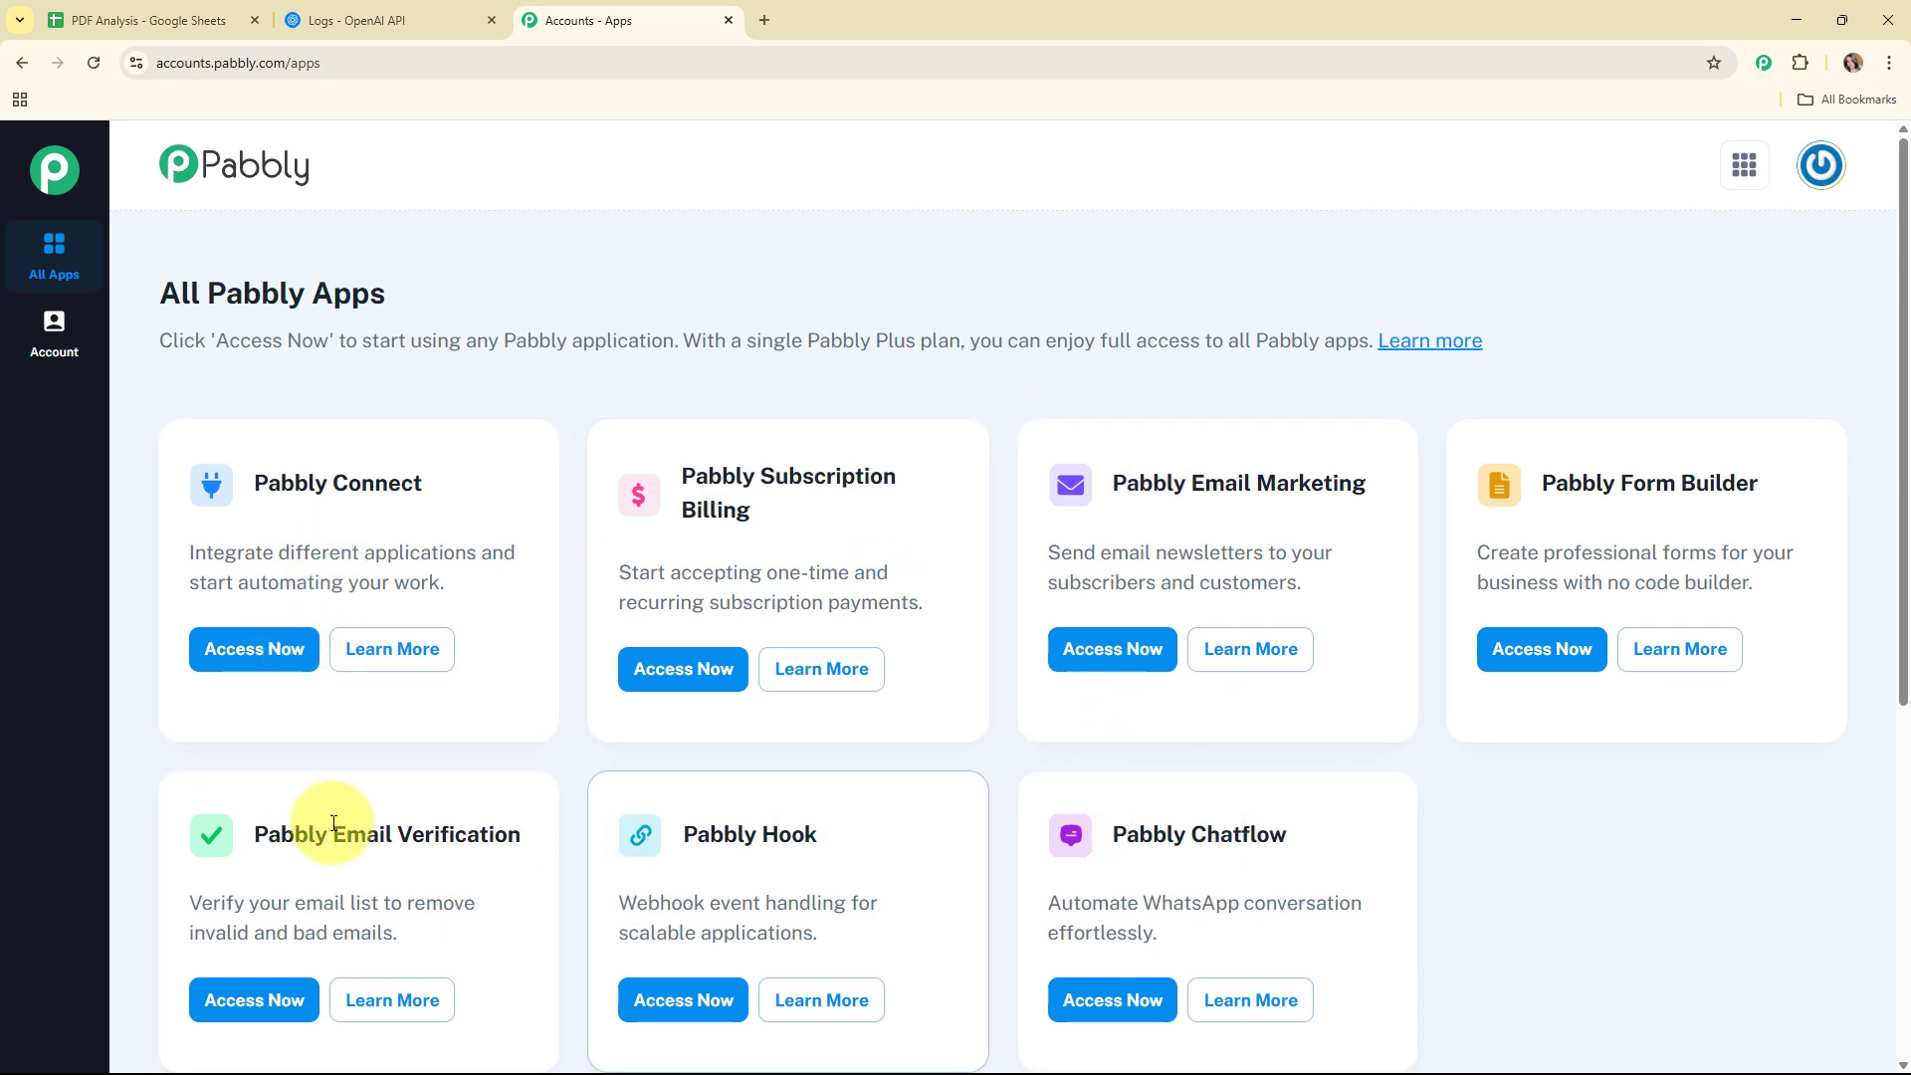
pyautogui.click(256, 651)
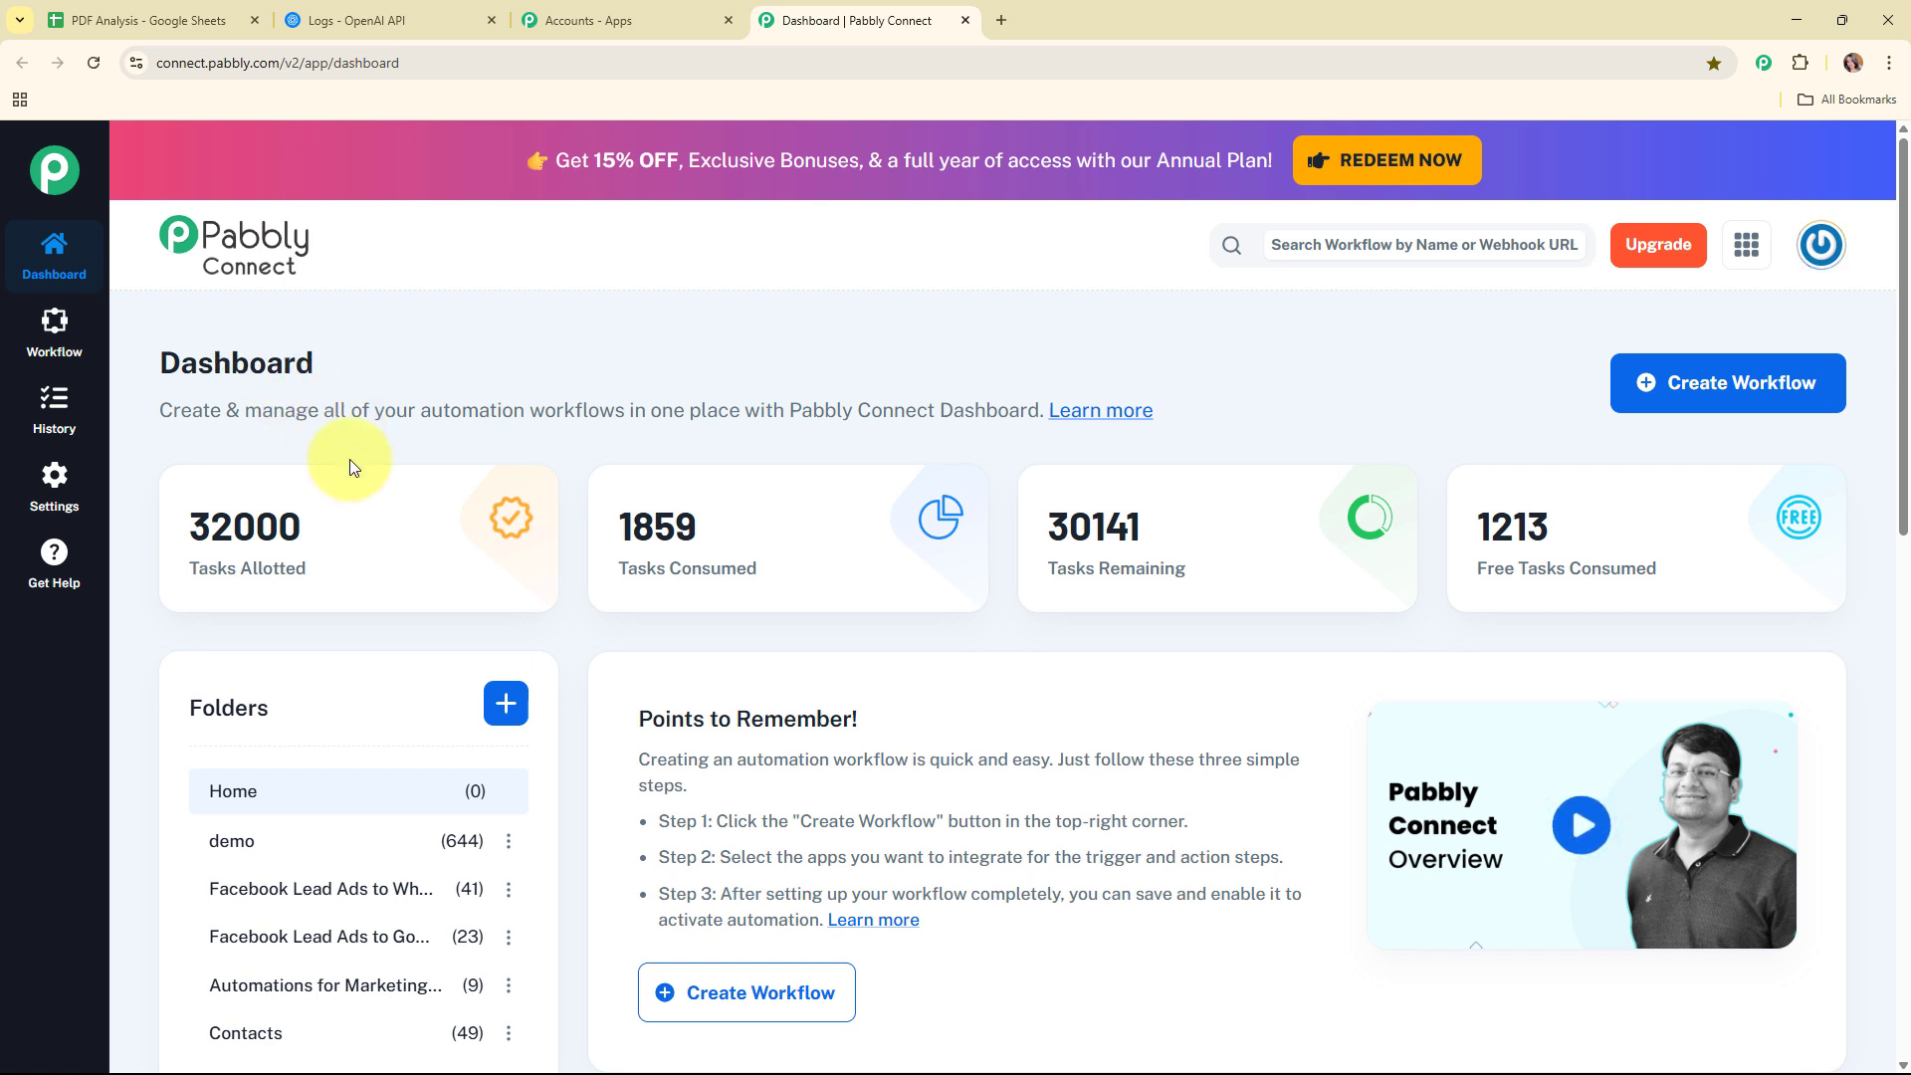
# Start a new workflow and name it "Analysis a PDF Received on Gmail Using AI Agent"
pyautogui.click(1760, 390)
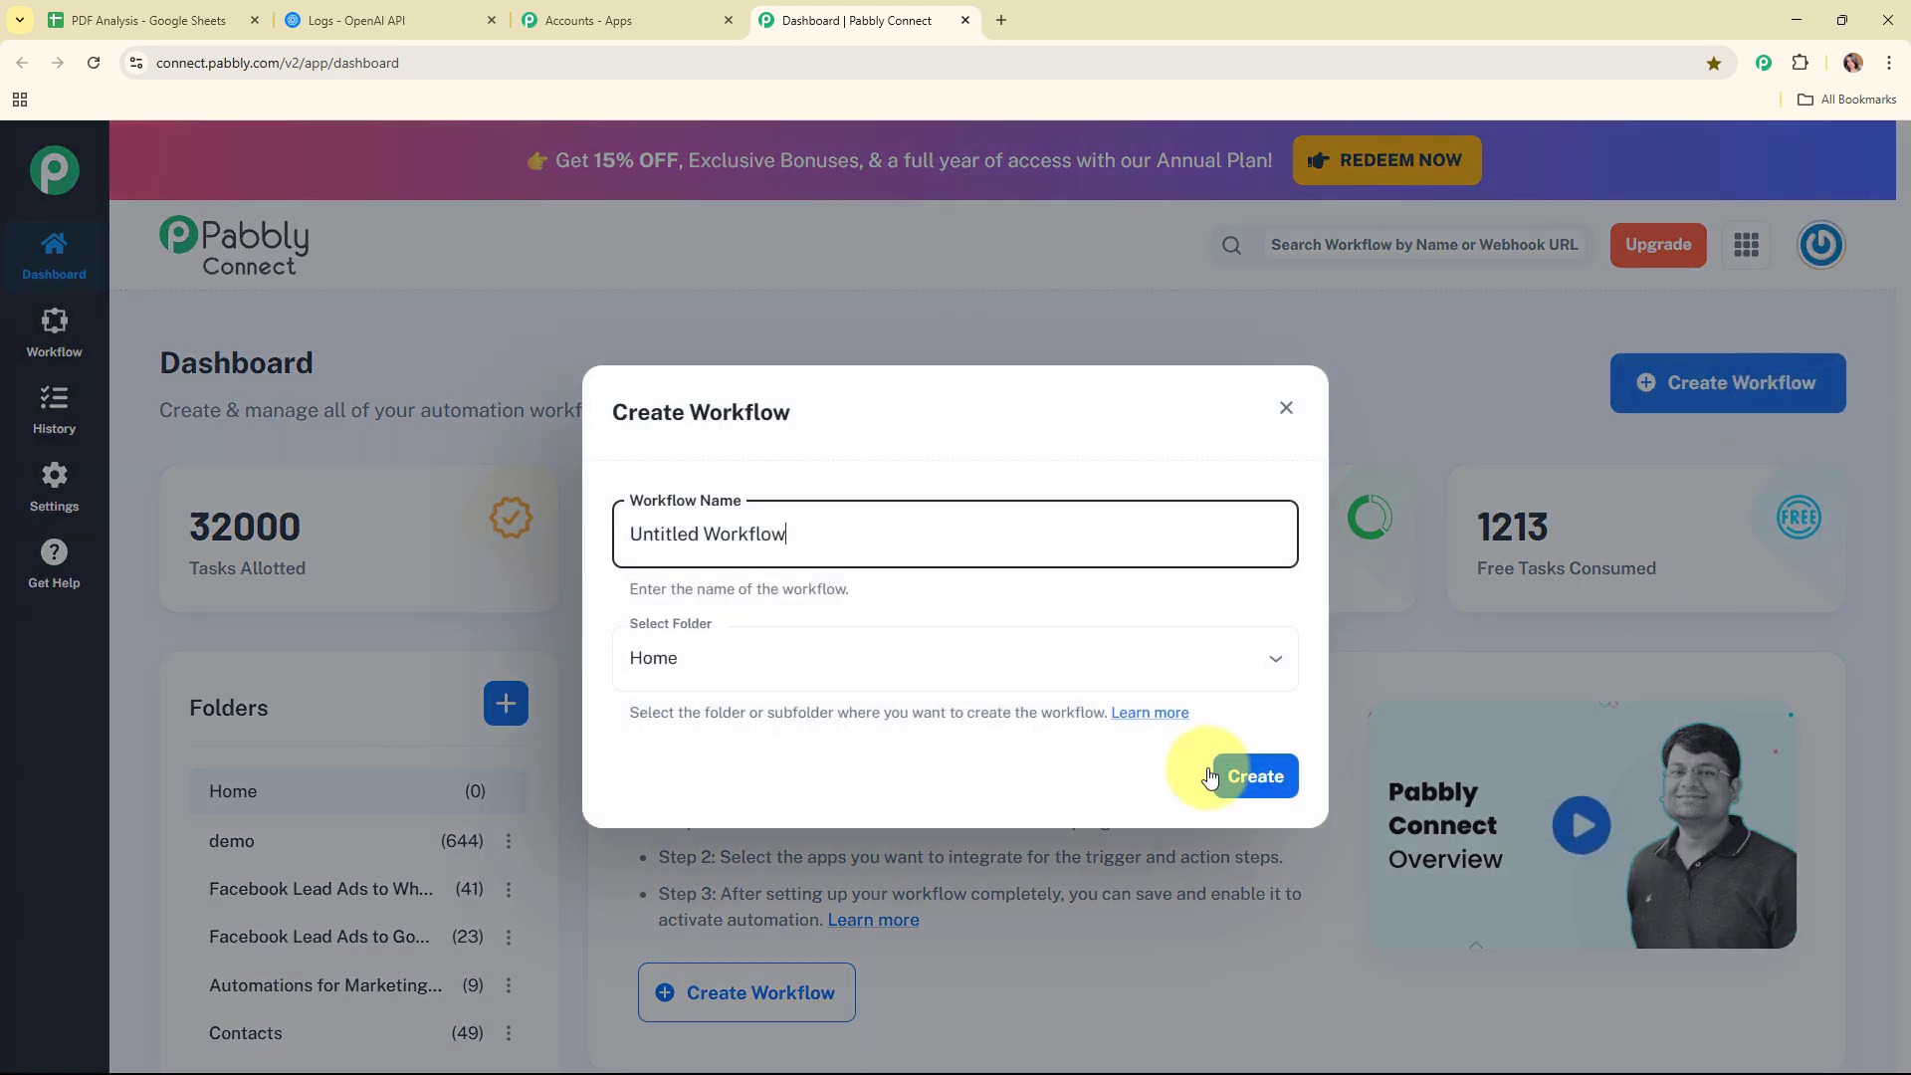
pyautogui.moveTo(857, 546); pyautogui.dragTo(610, 536)
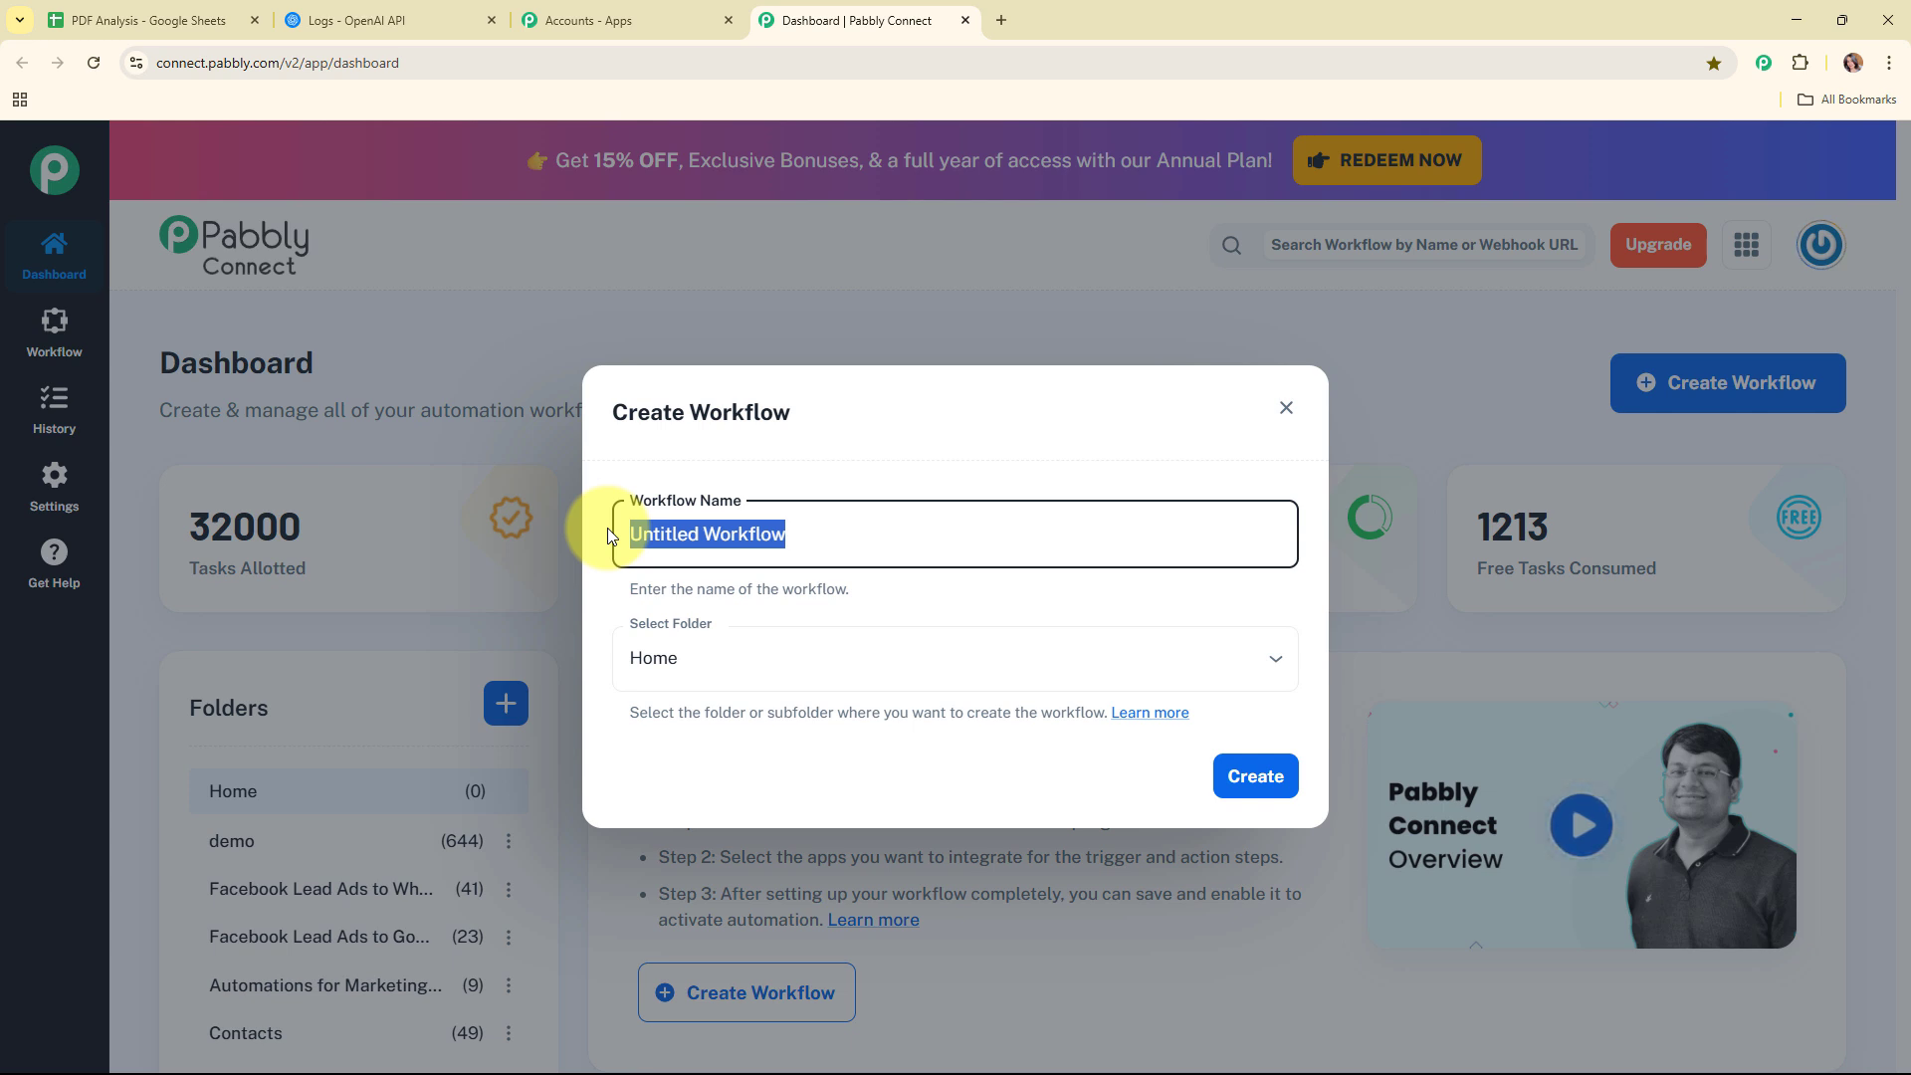
pyautogui.write('Analysis a PDF Received on Gmail Using AI Agent')
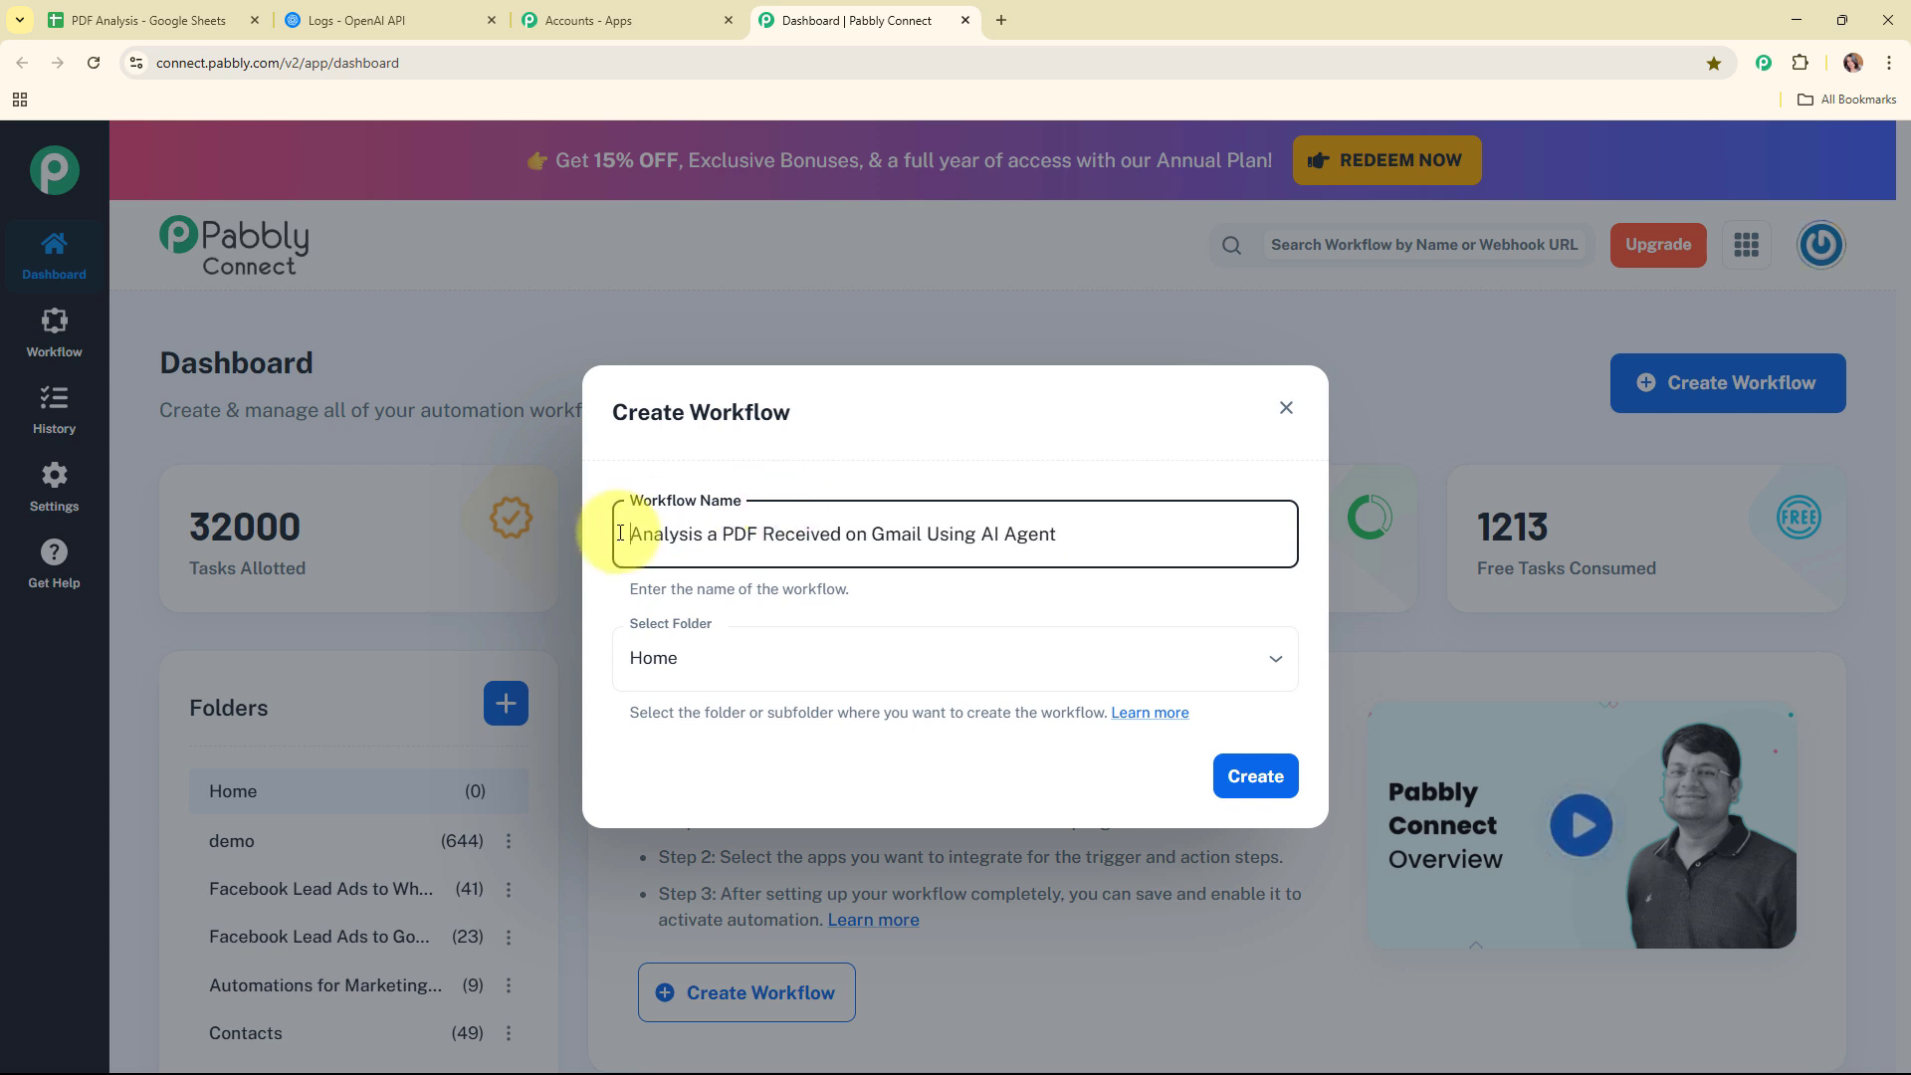
pyautogui.moveTo(613, 535); pyautogui.dragTo(1096, 529)
pyautogui.click(1088, 599)
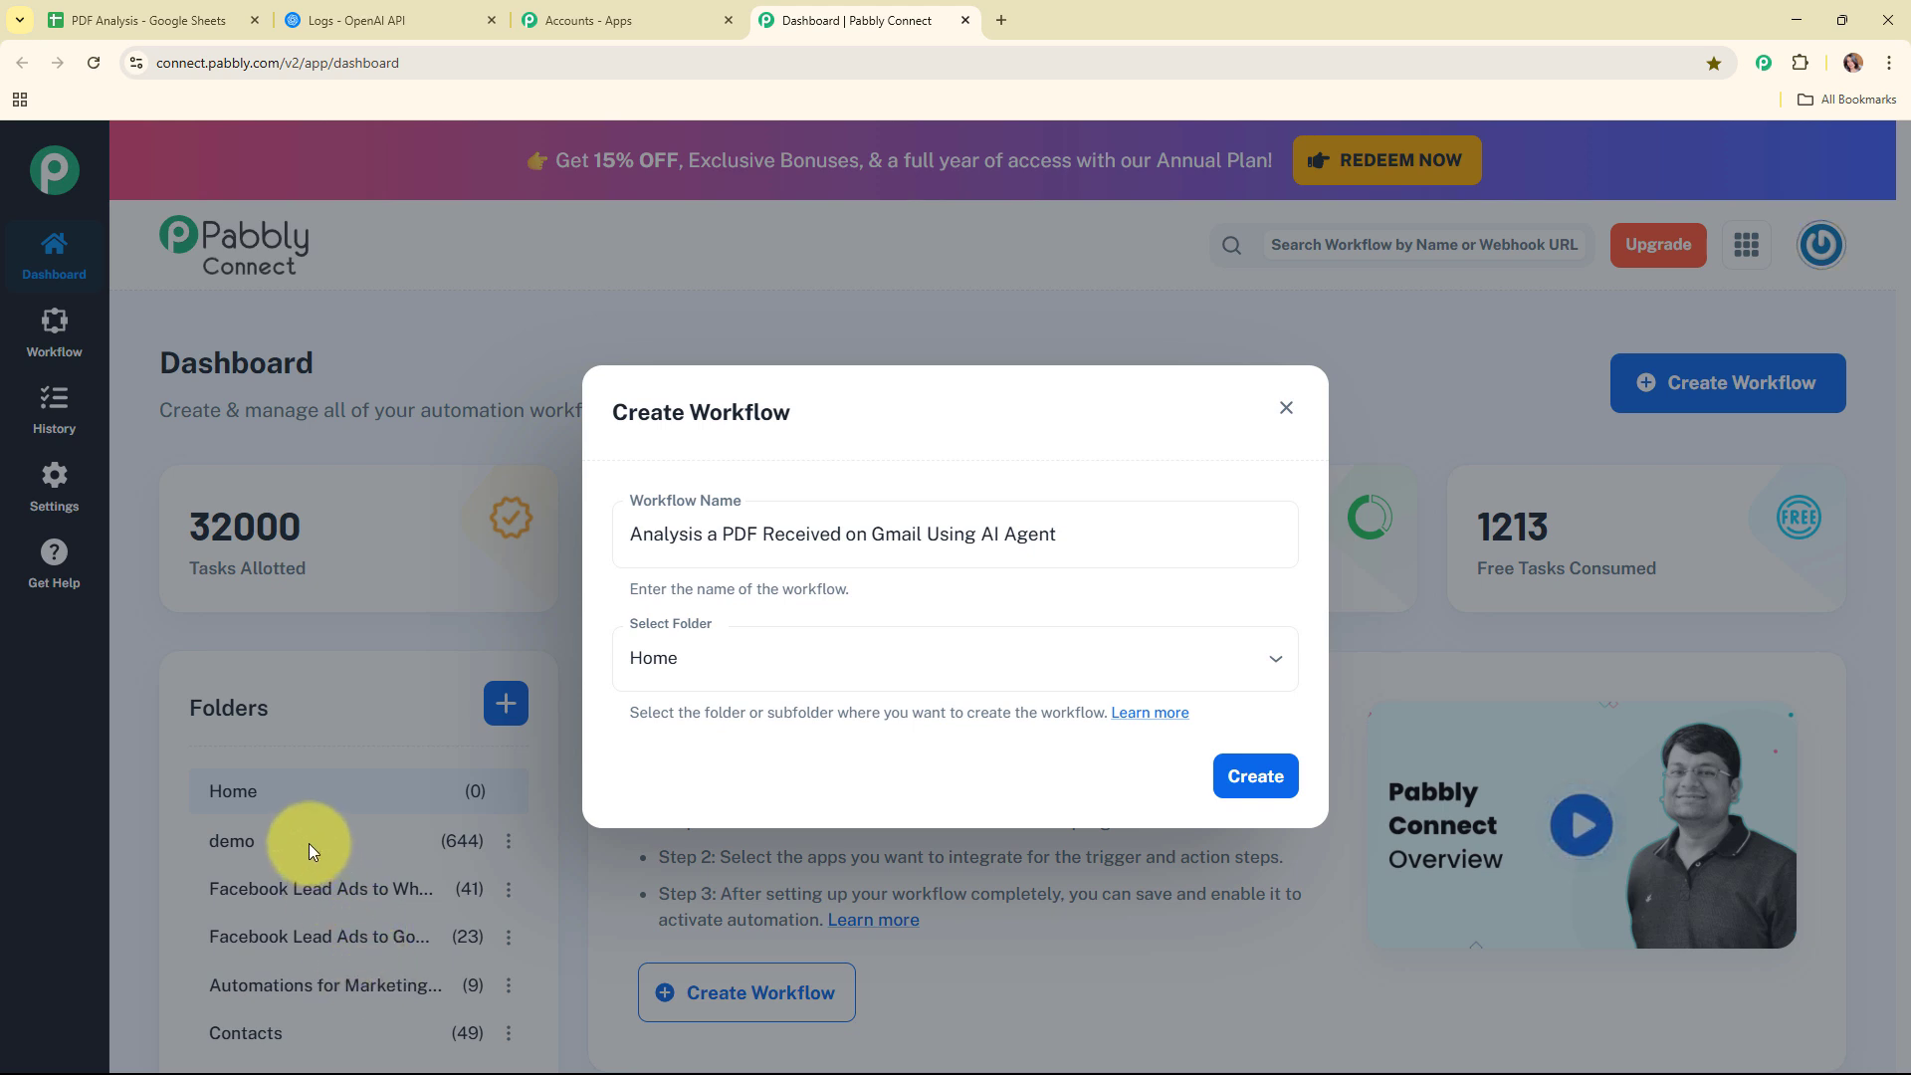
# Choose the Automations folder as the location for the new workflow
pyautogui.click(832, 659)
pyautogui.scroll(-1, 823, 557)
pyautogui.click(812, 597)
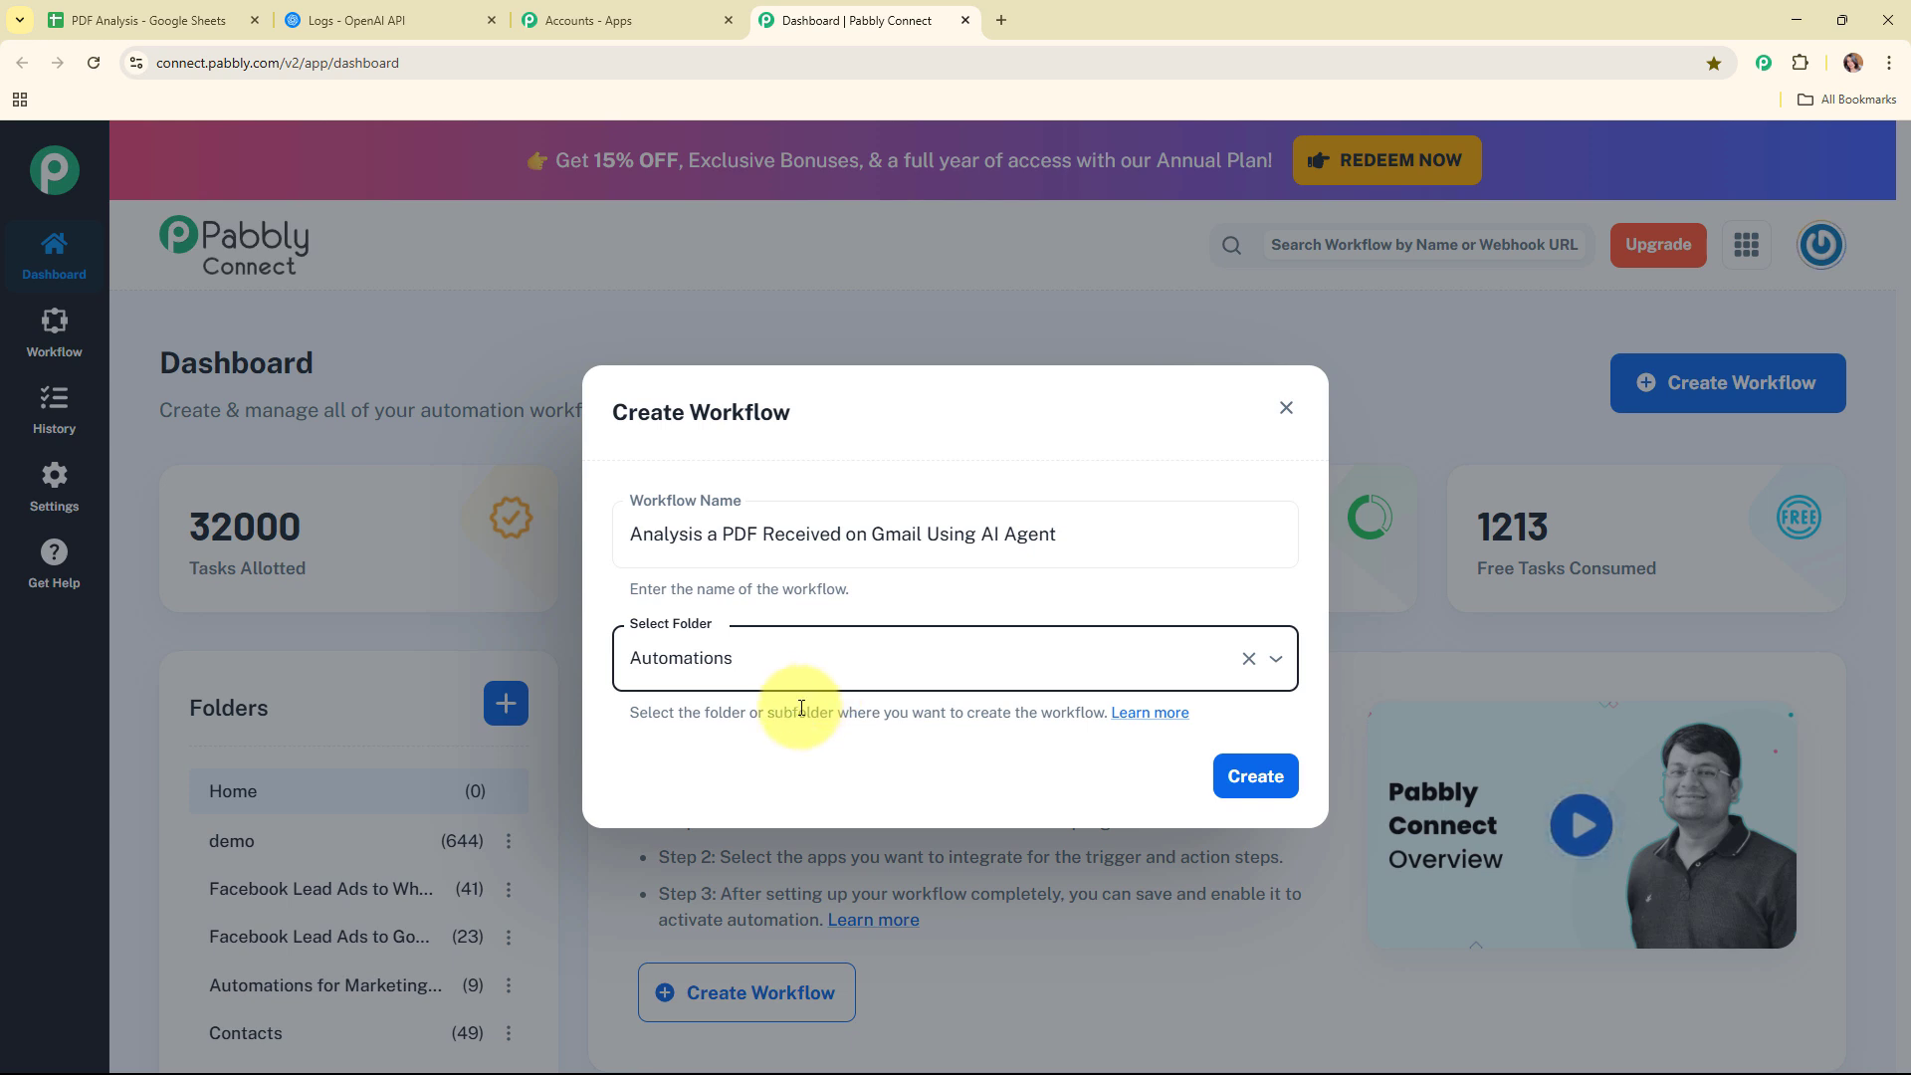
# Open the help article about workflow folders, read through it and close it again
pyautogui.click(1173, 717)
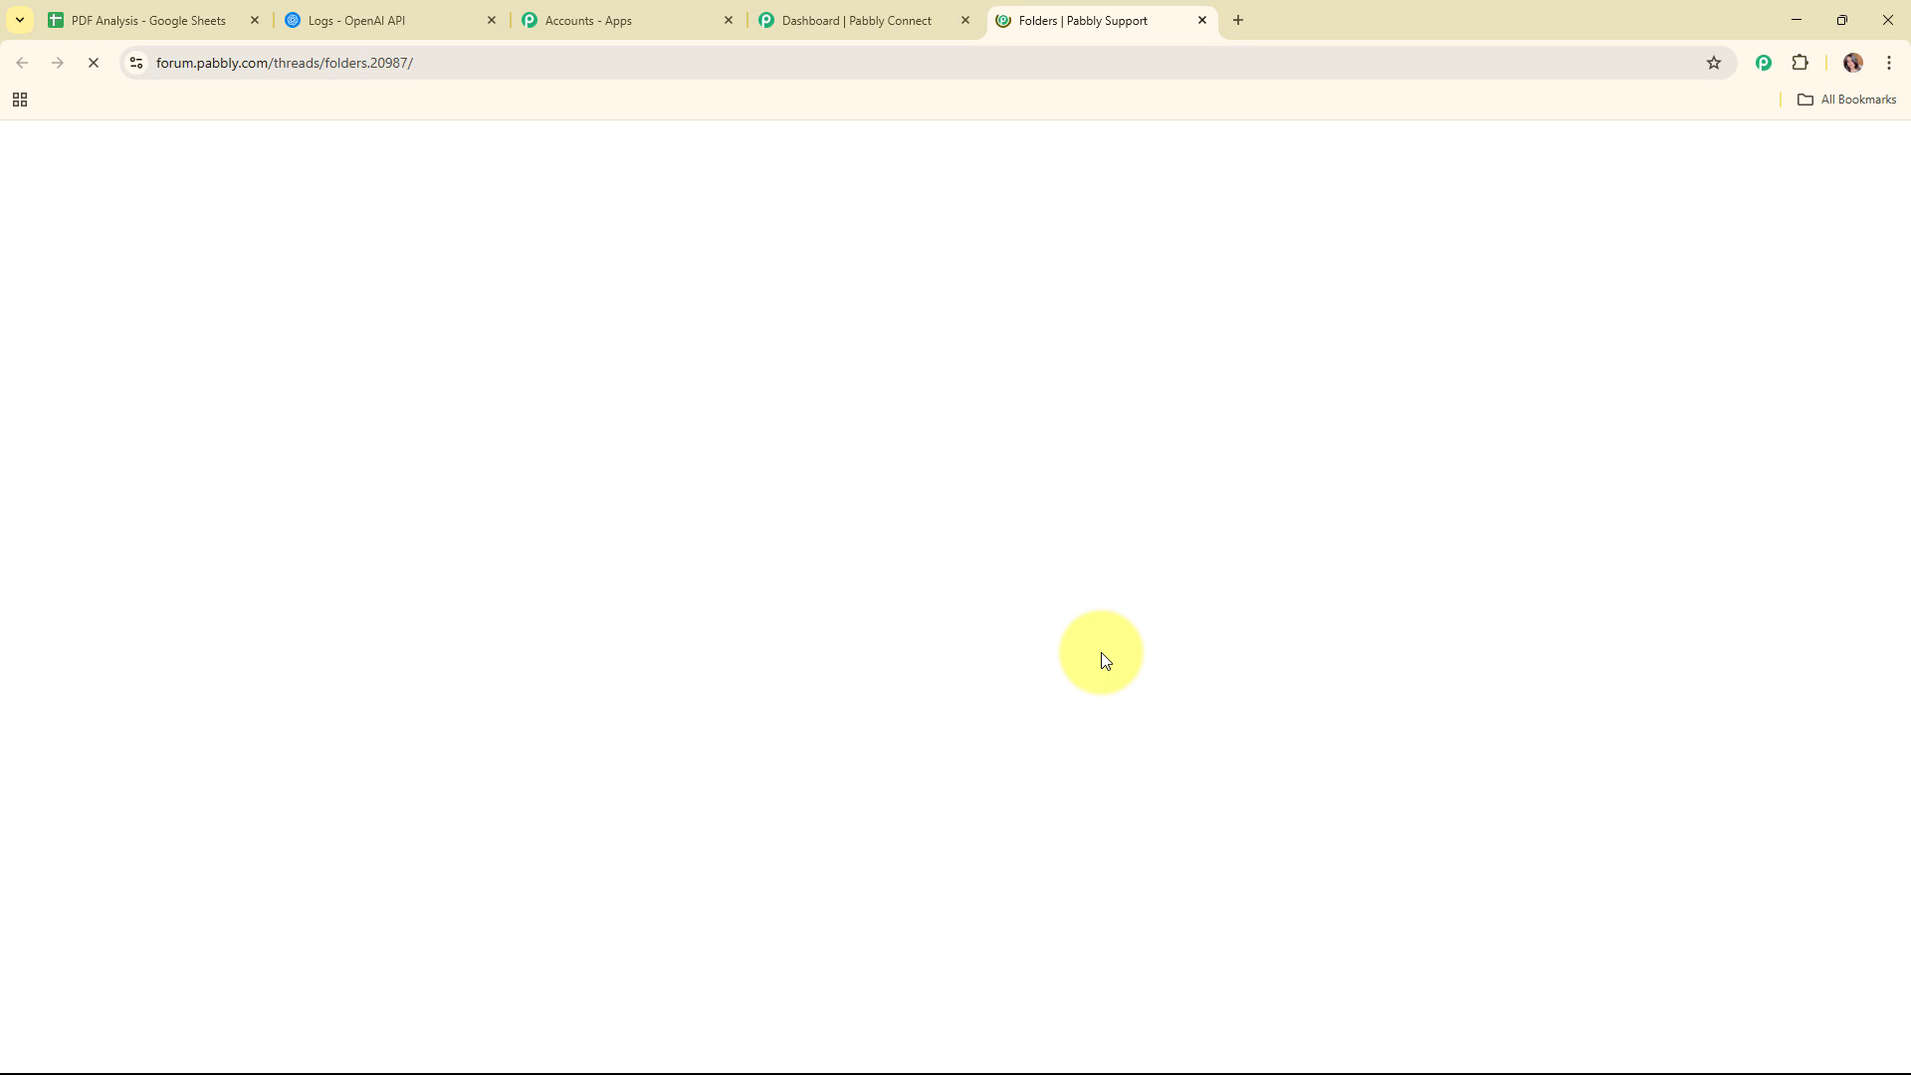
pyautogui.scroll(-1, 1003, 539)
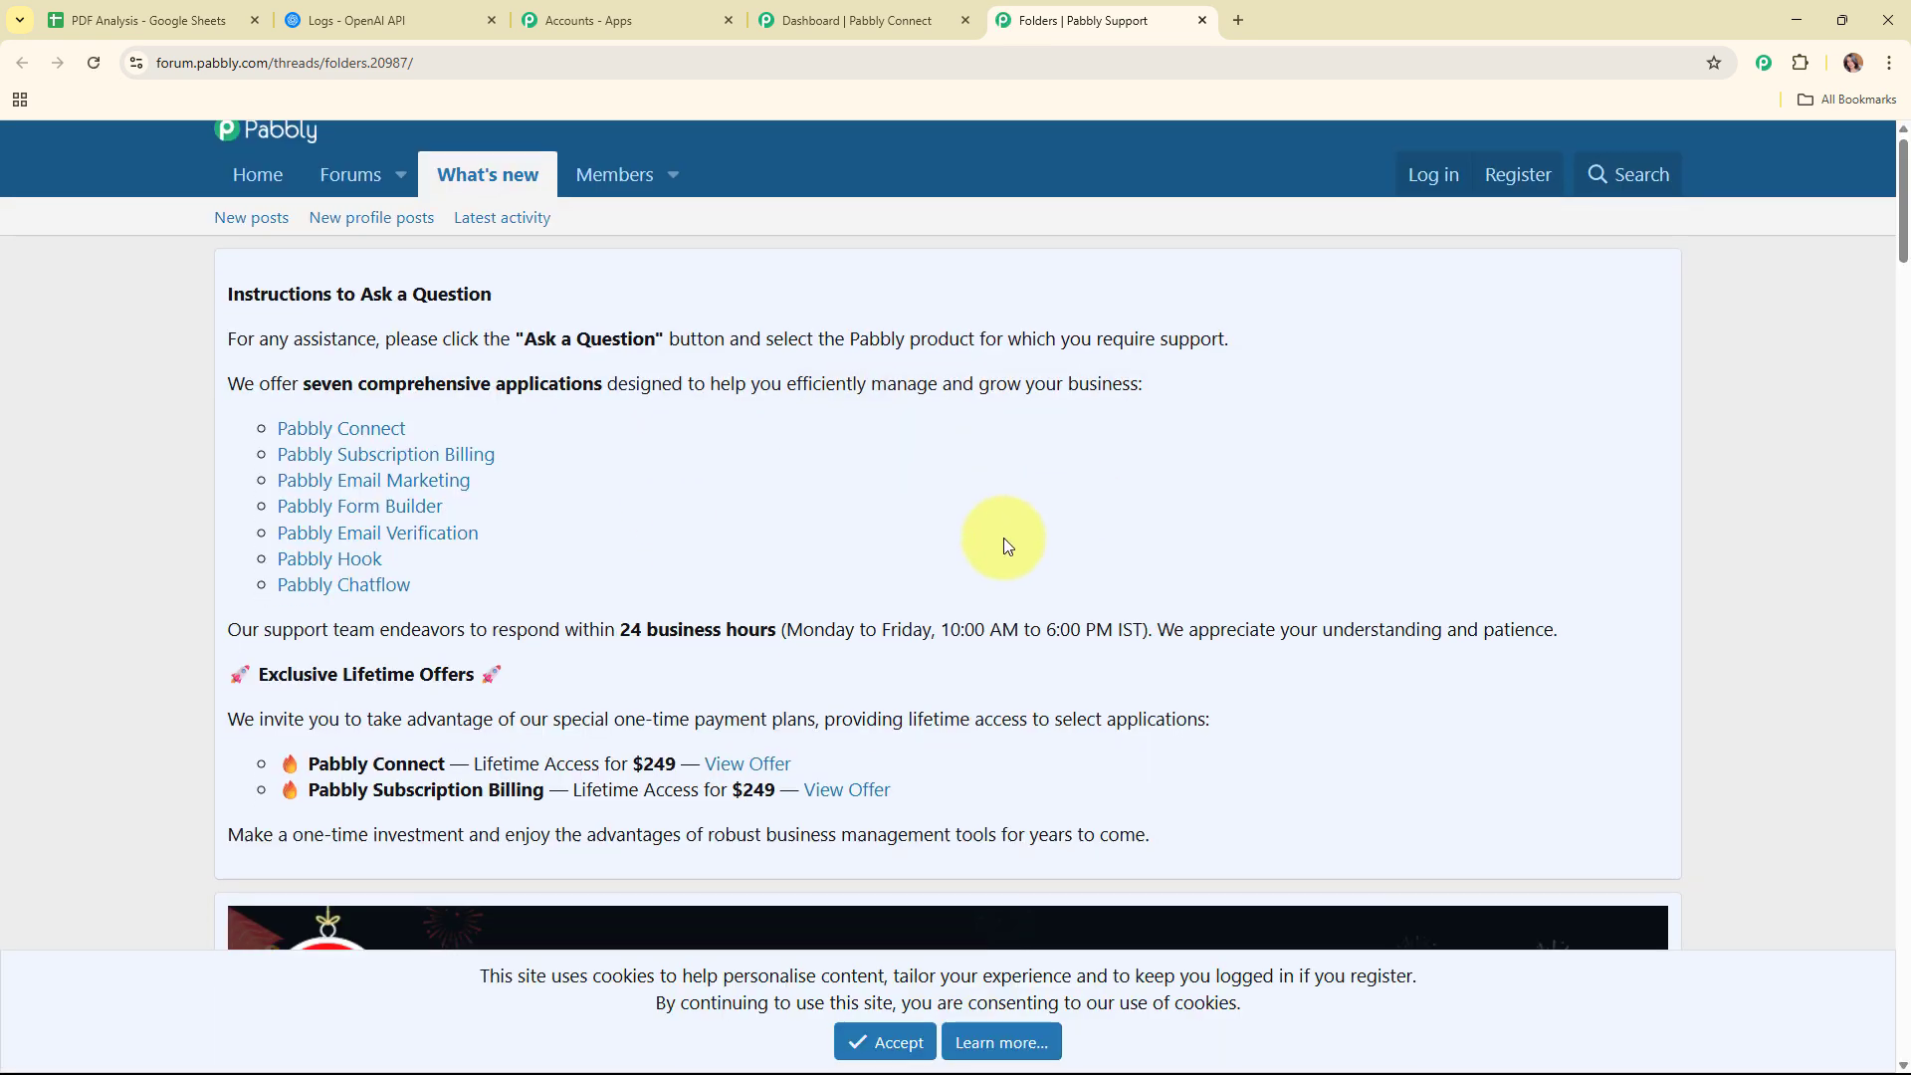
pyautogui.scroll(-15, 1005, 545)
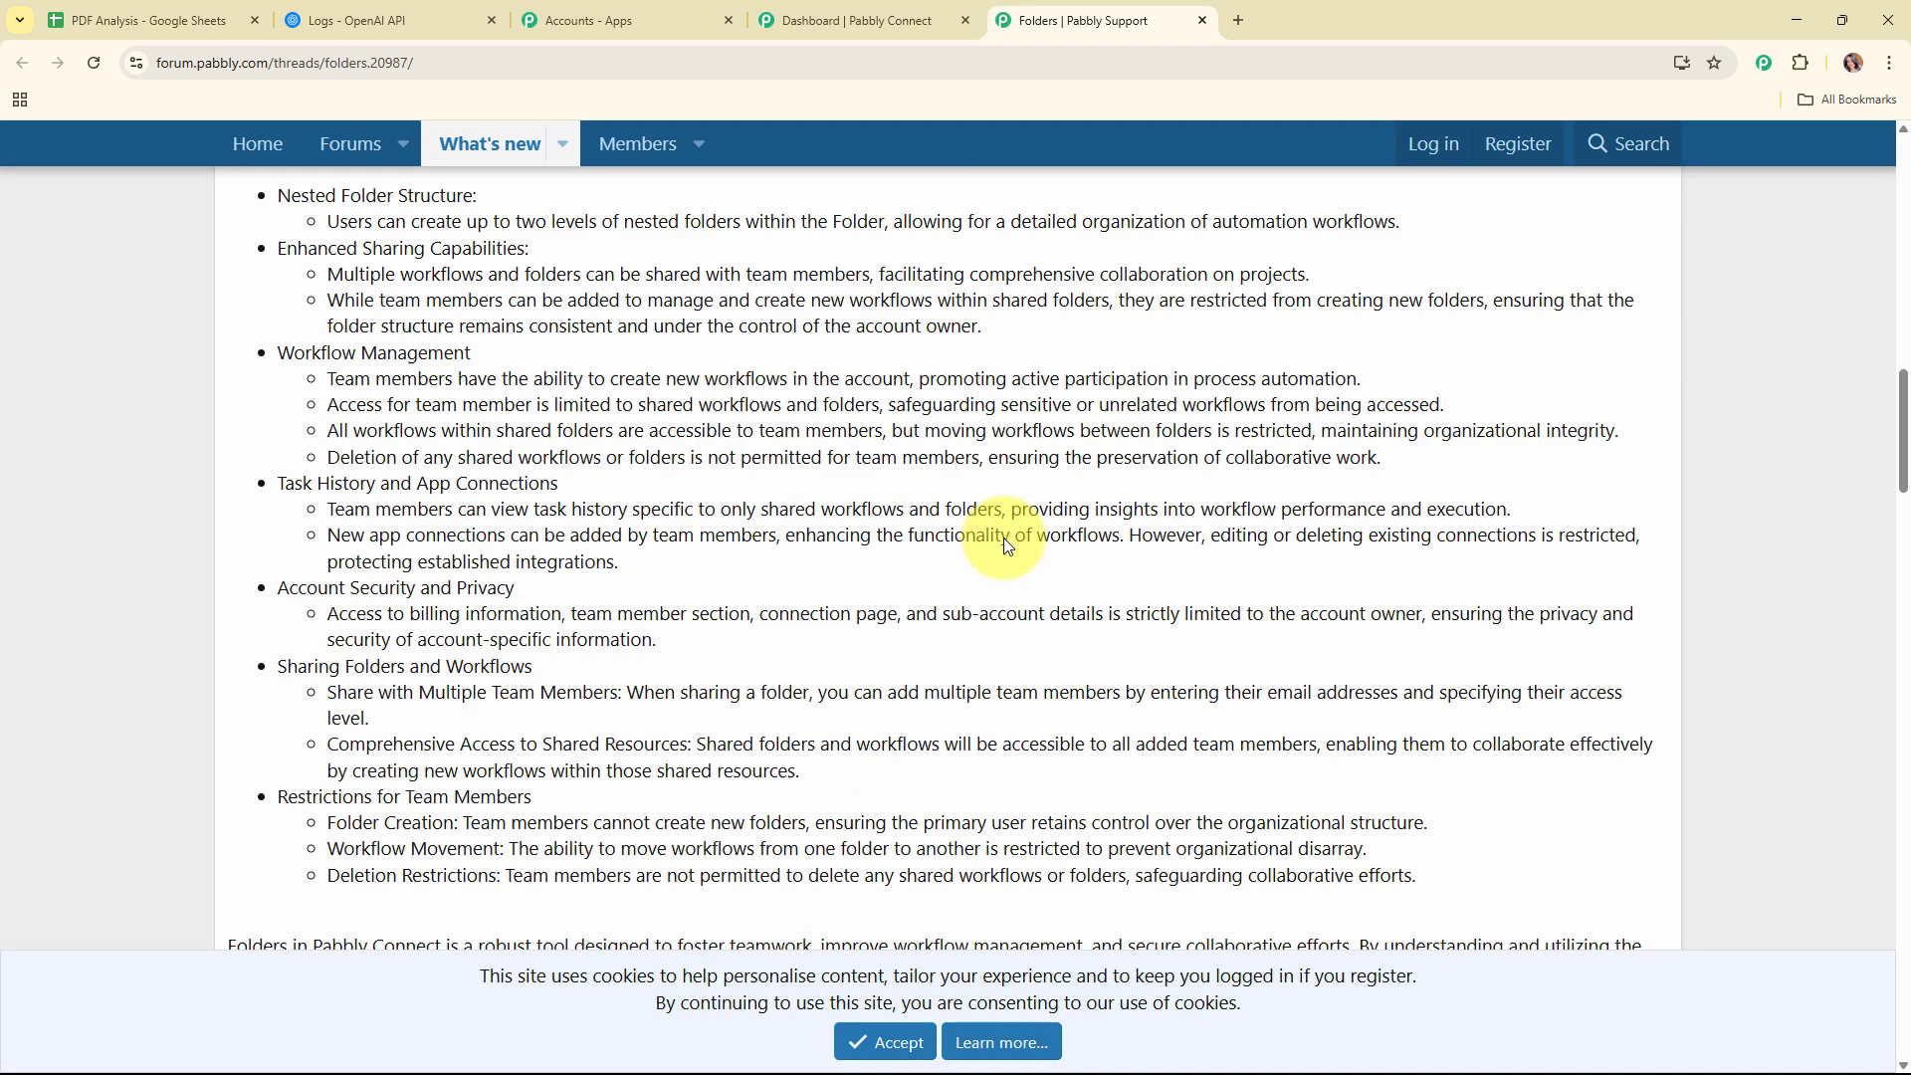
pyautogui.scroll(-17, 1003, 537)
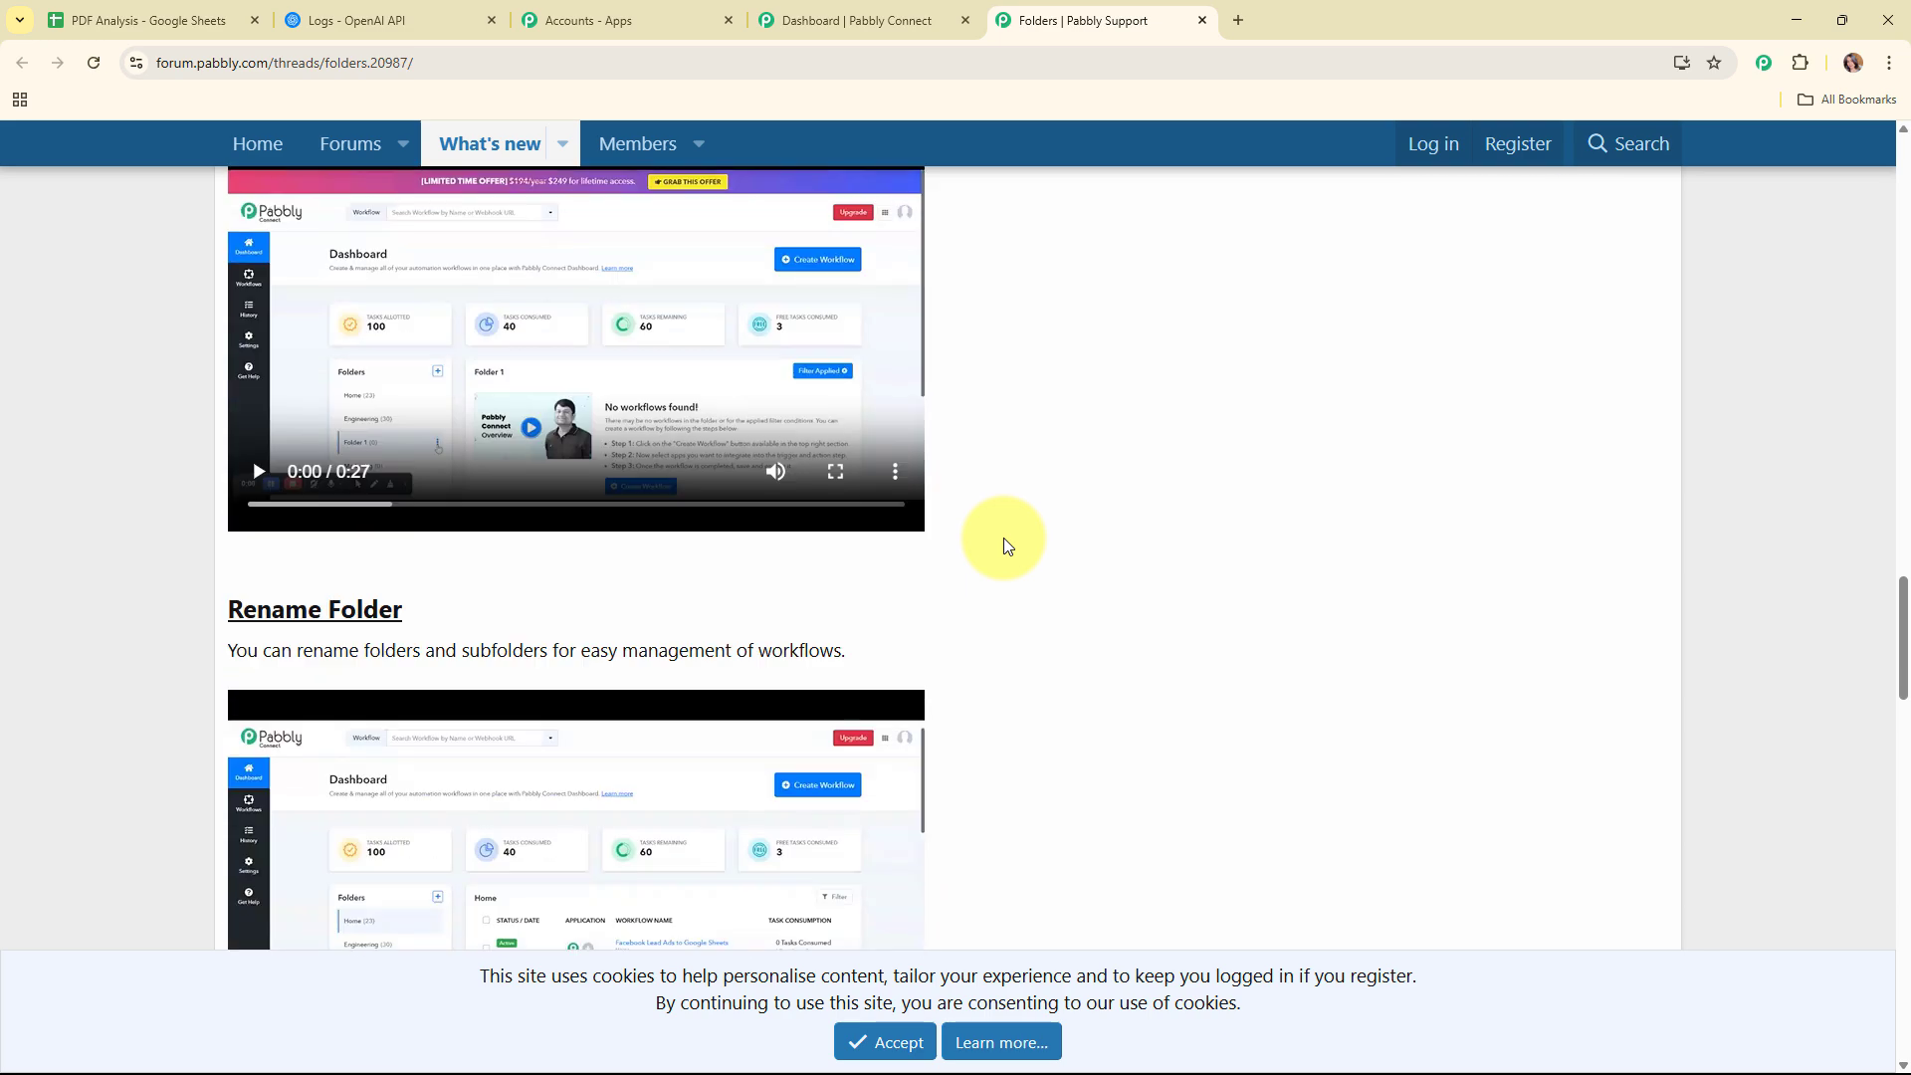
pyautogui.scroll(15, 1003, 538)
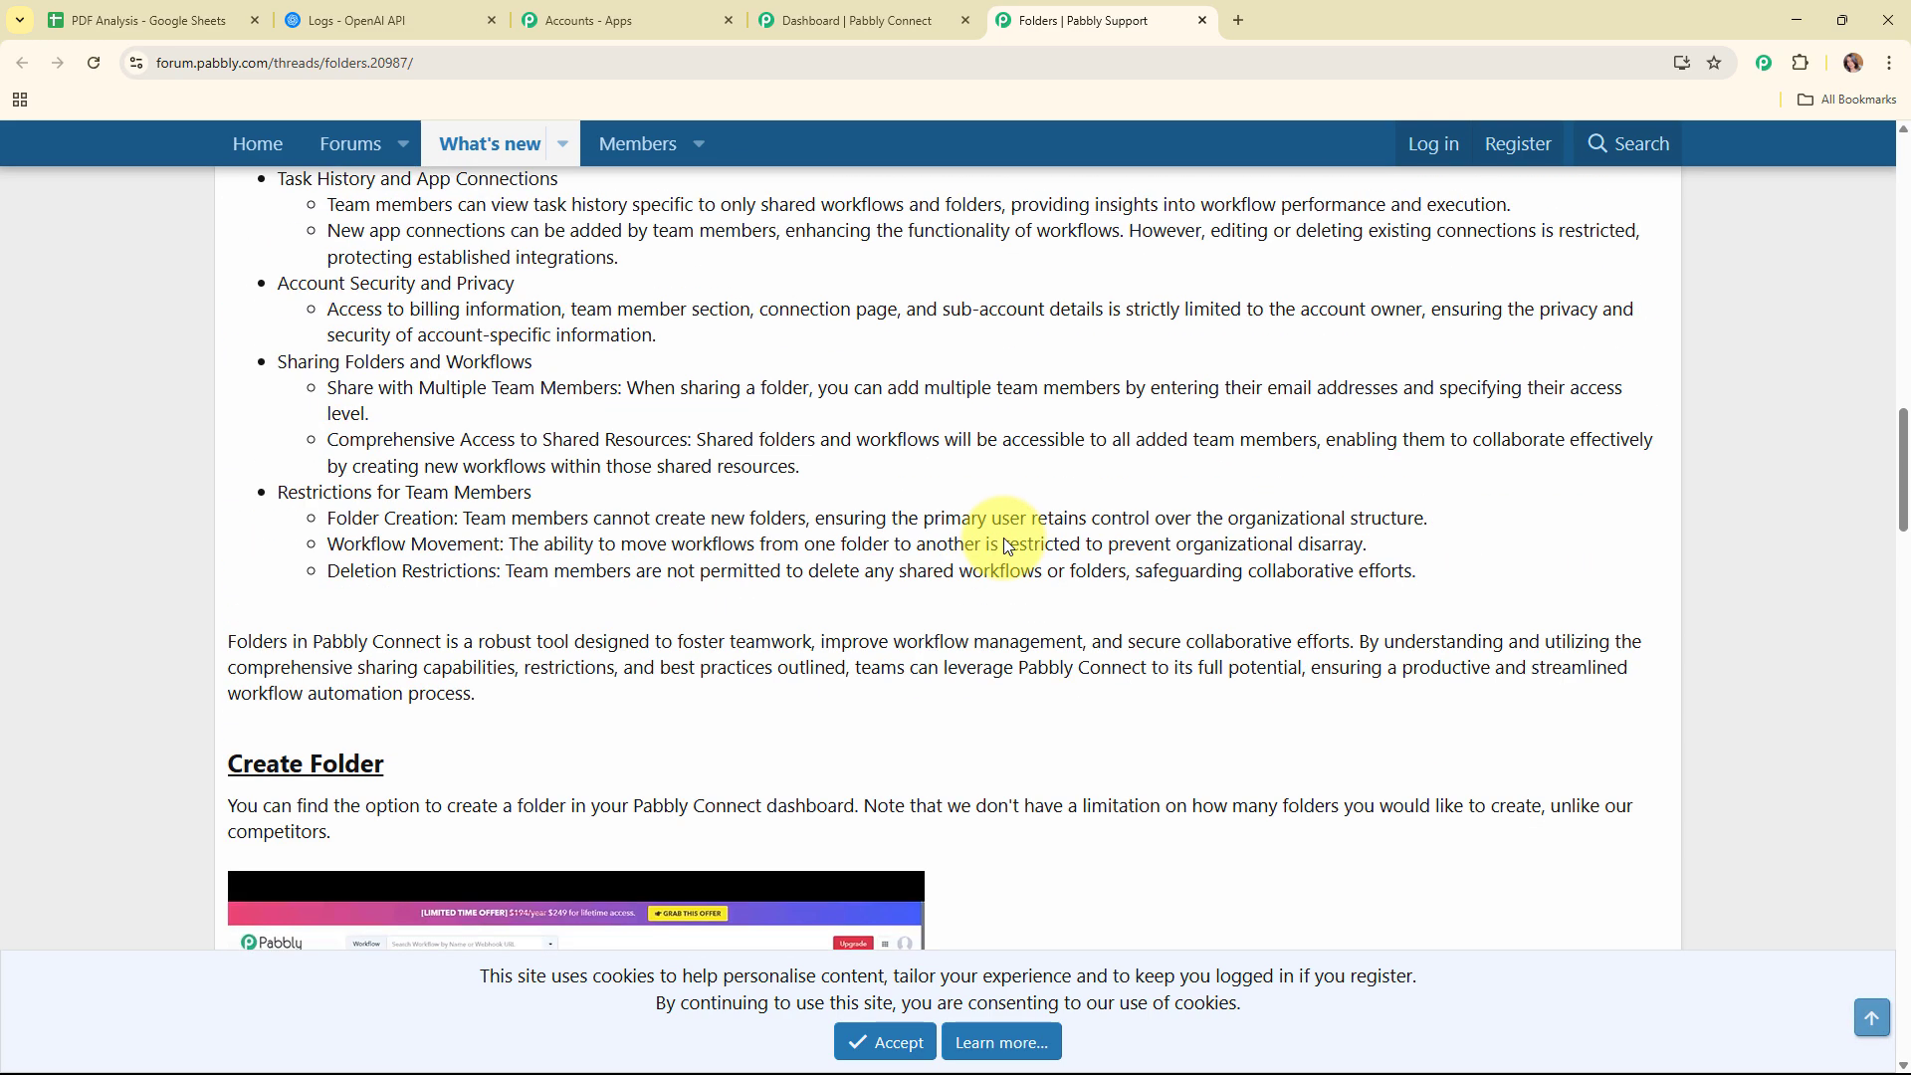
pyautogui.scroll(7, 1003, 538)
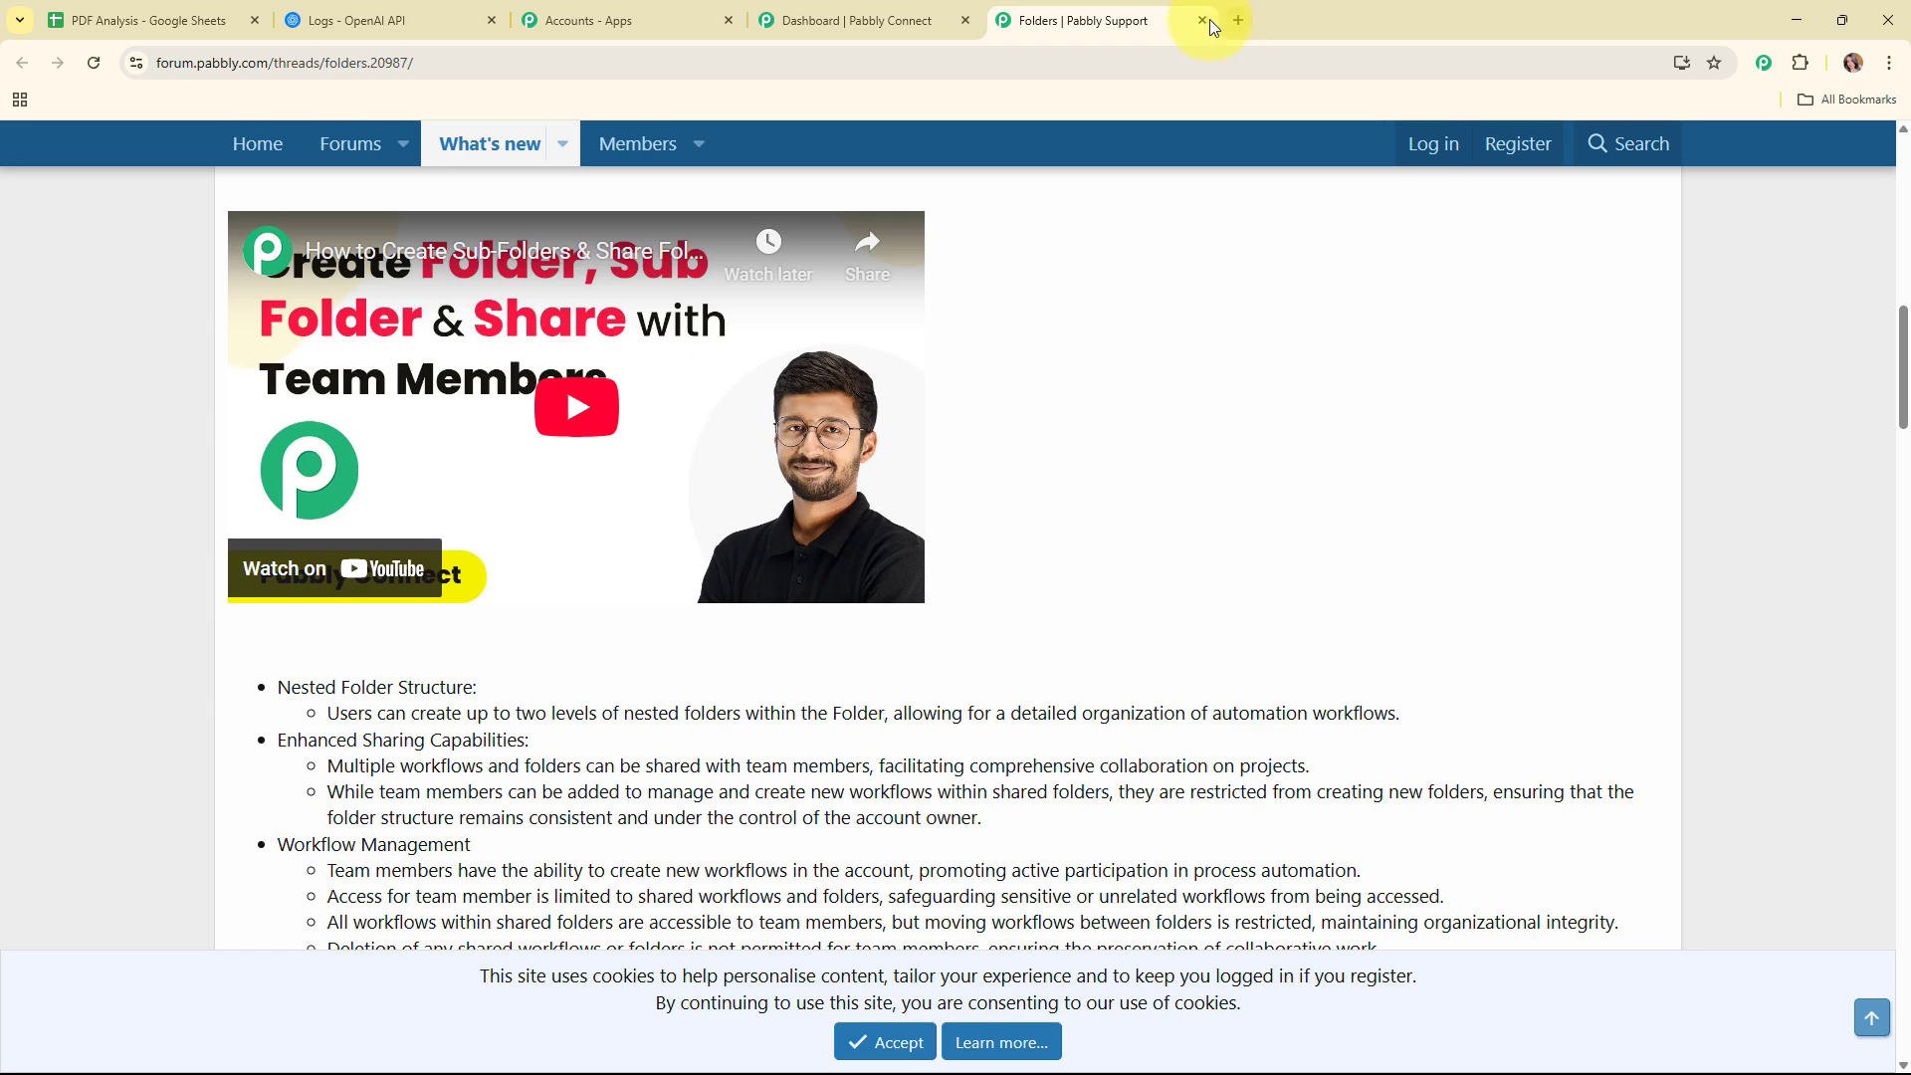
pyautogui.click(1208, 20)
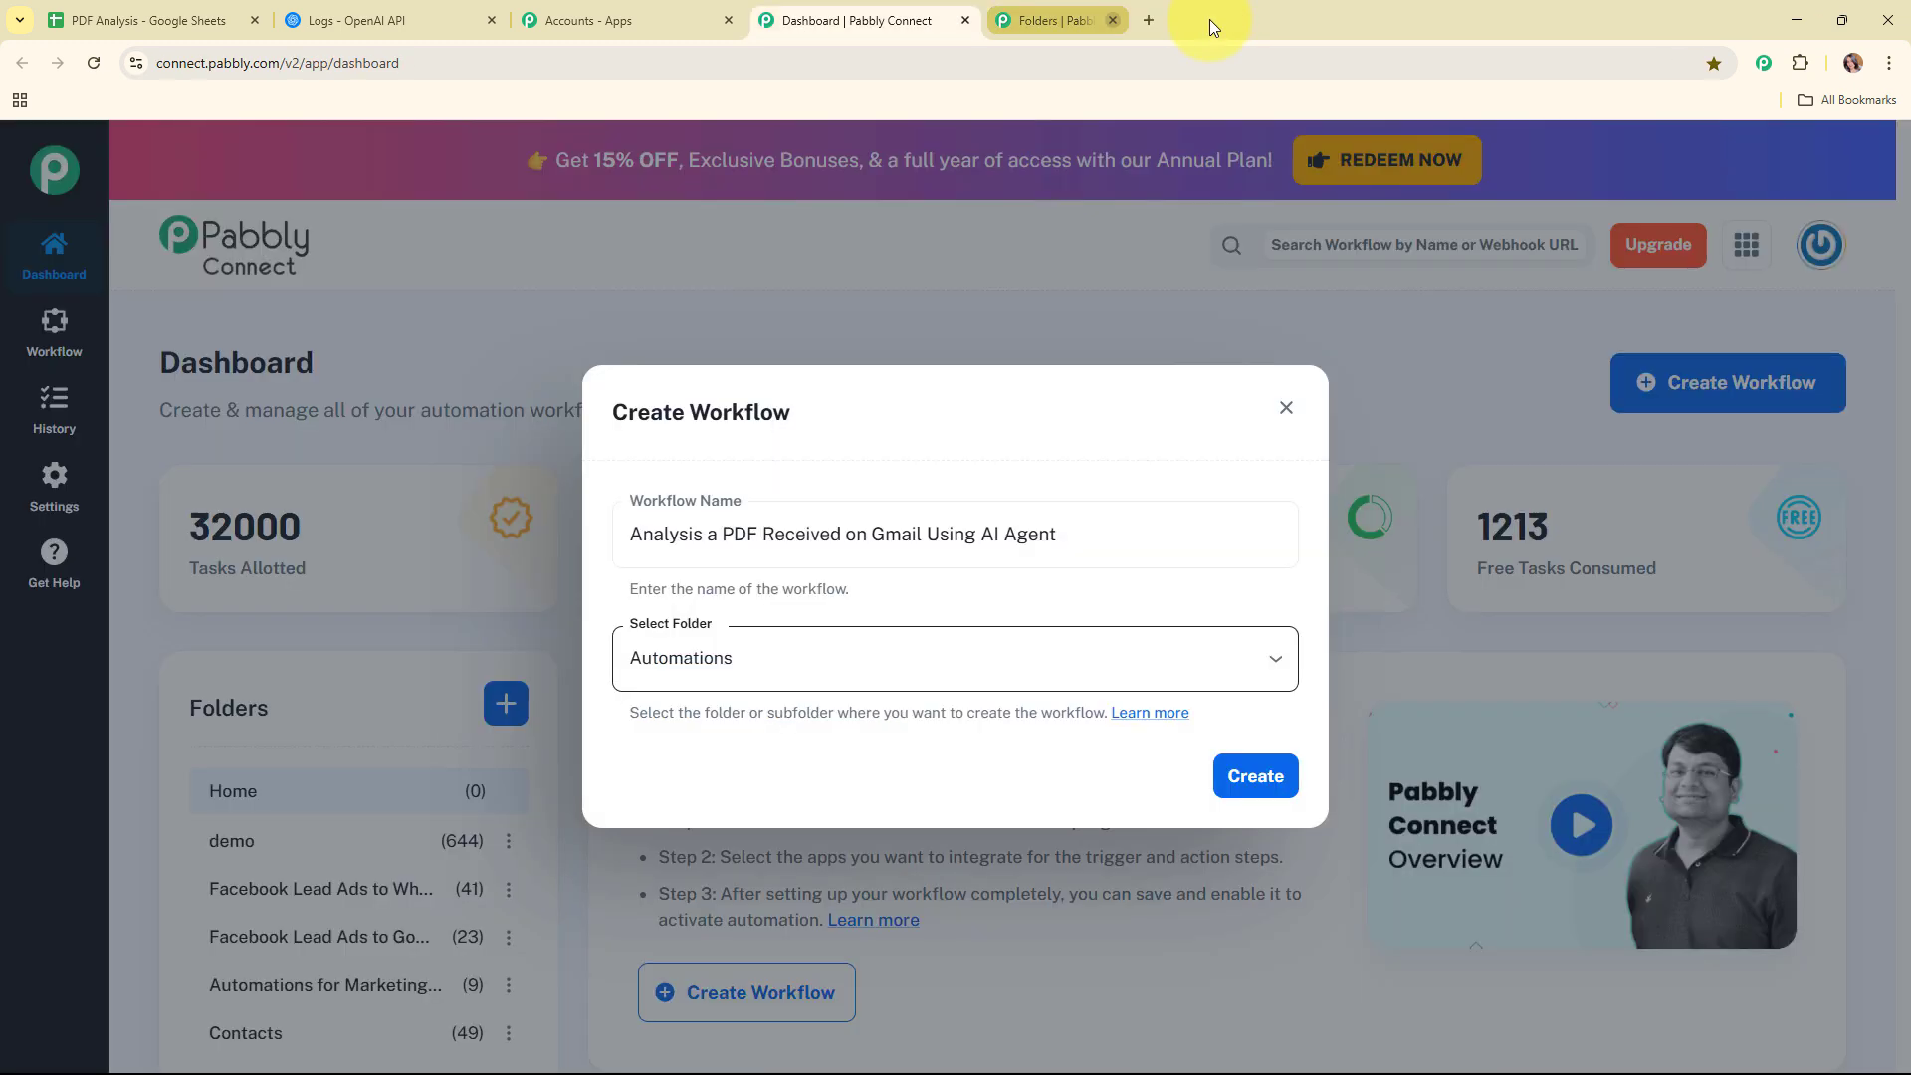
# Create the workflow with the entered name and folder, and collapse its trigger step
pyautogui.click(1239, 785)
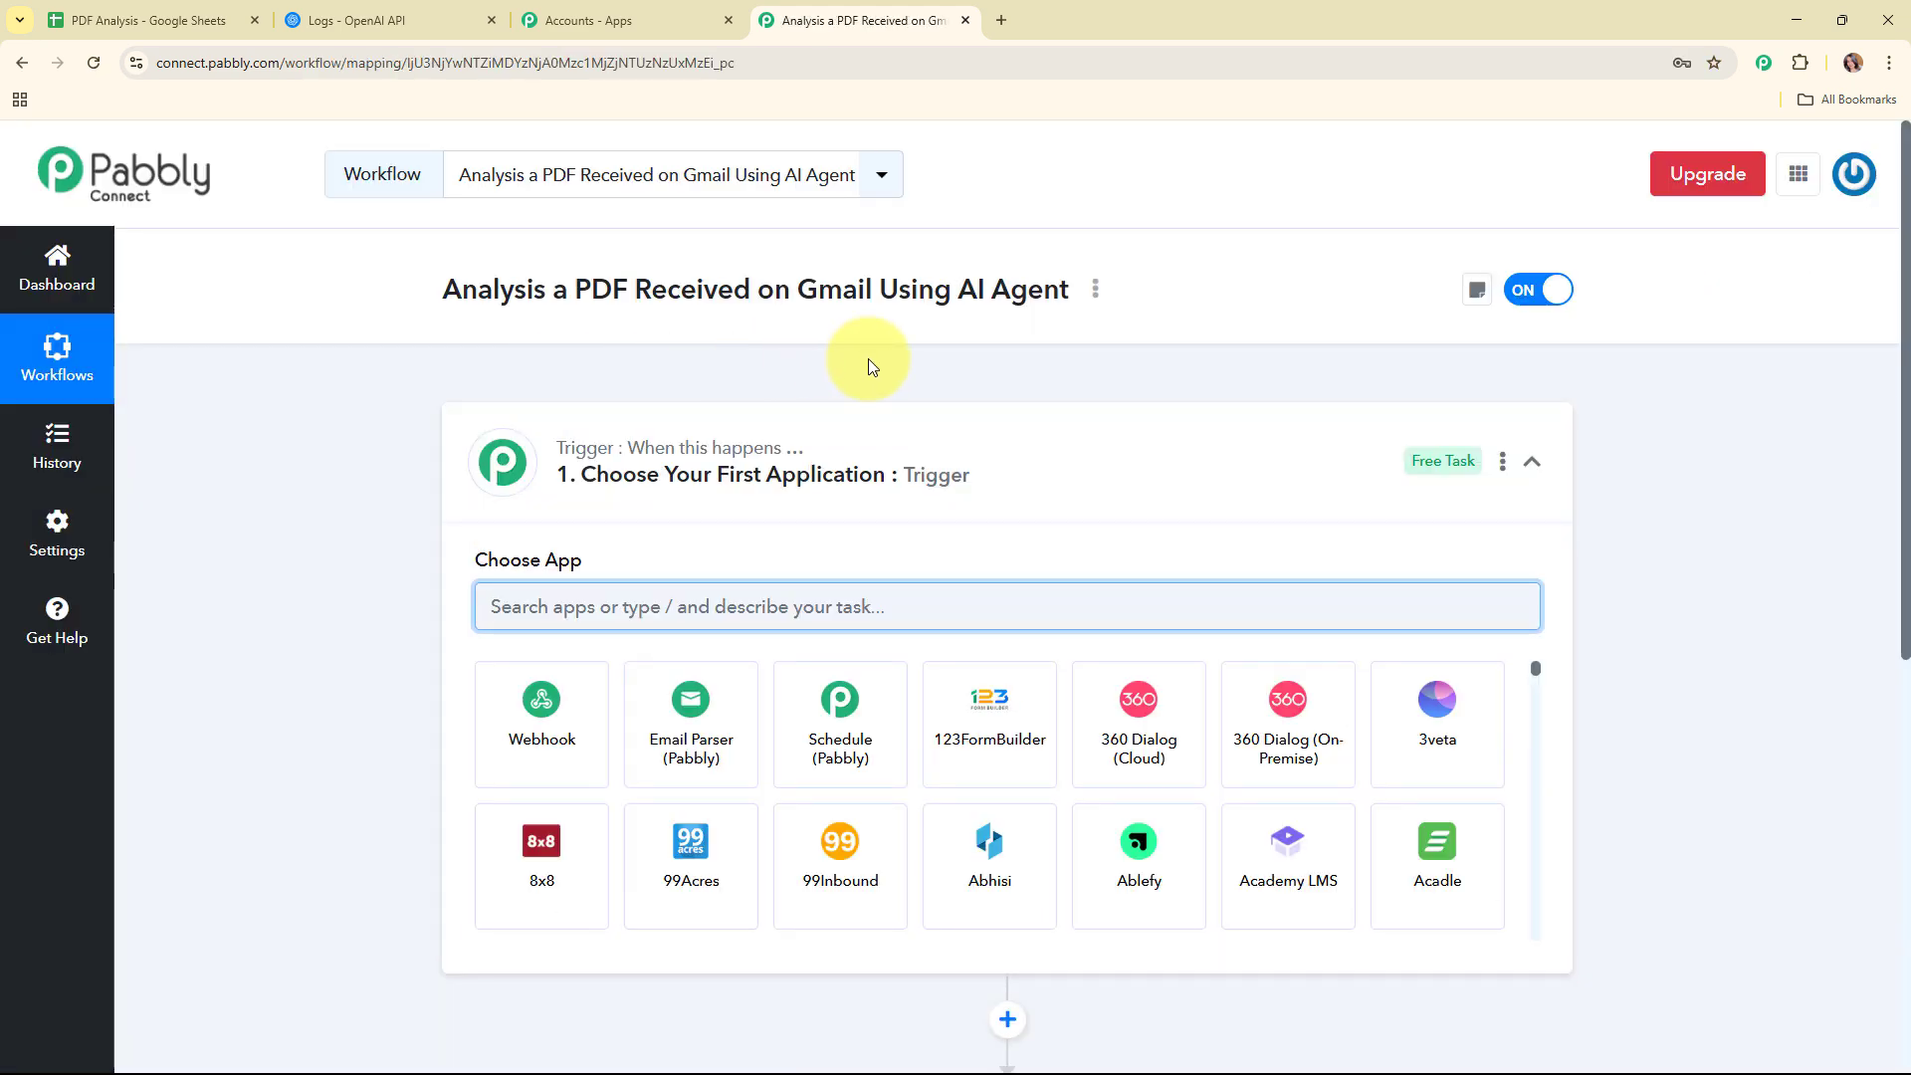
pyautogui.click(1115, 458)
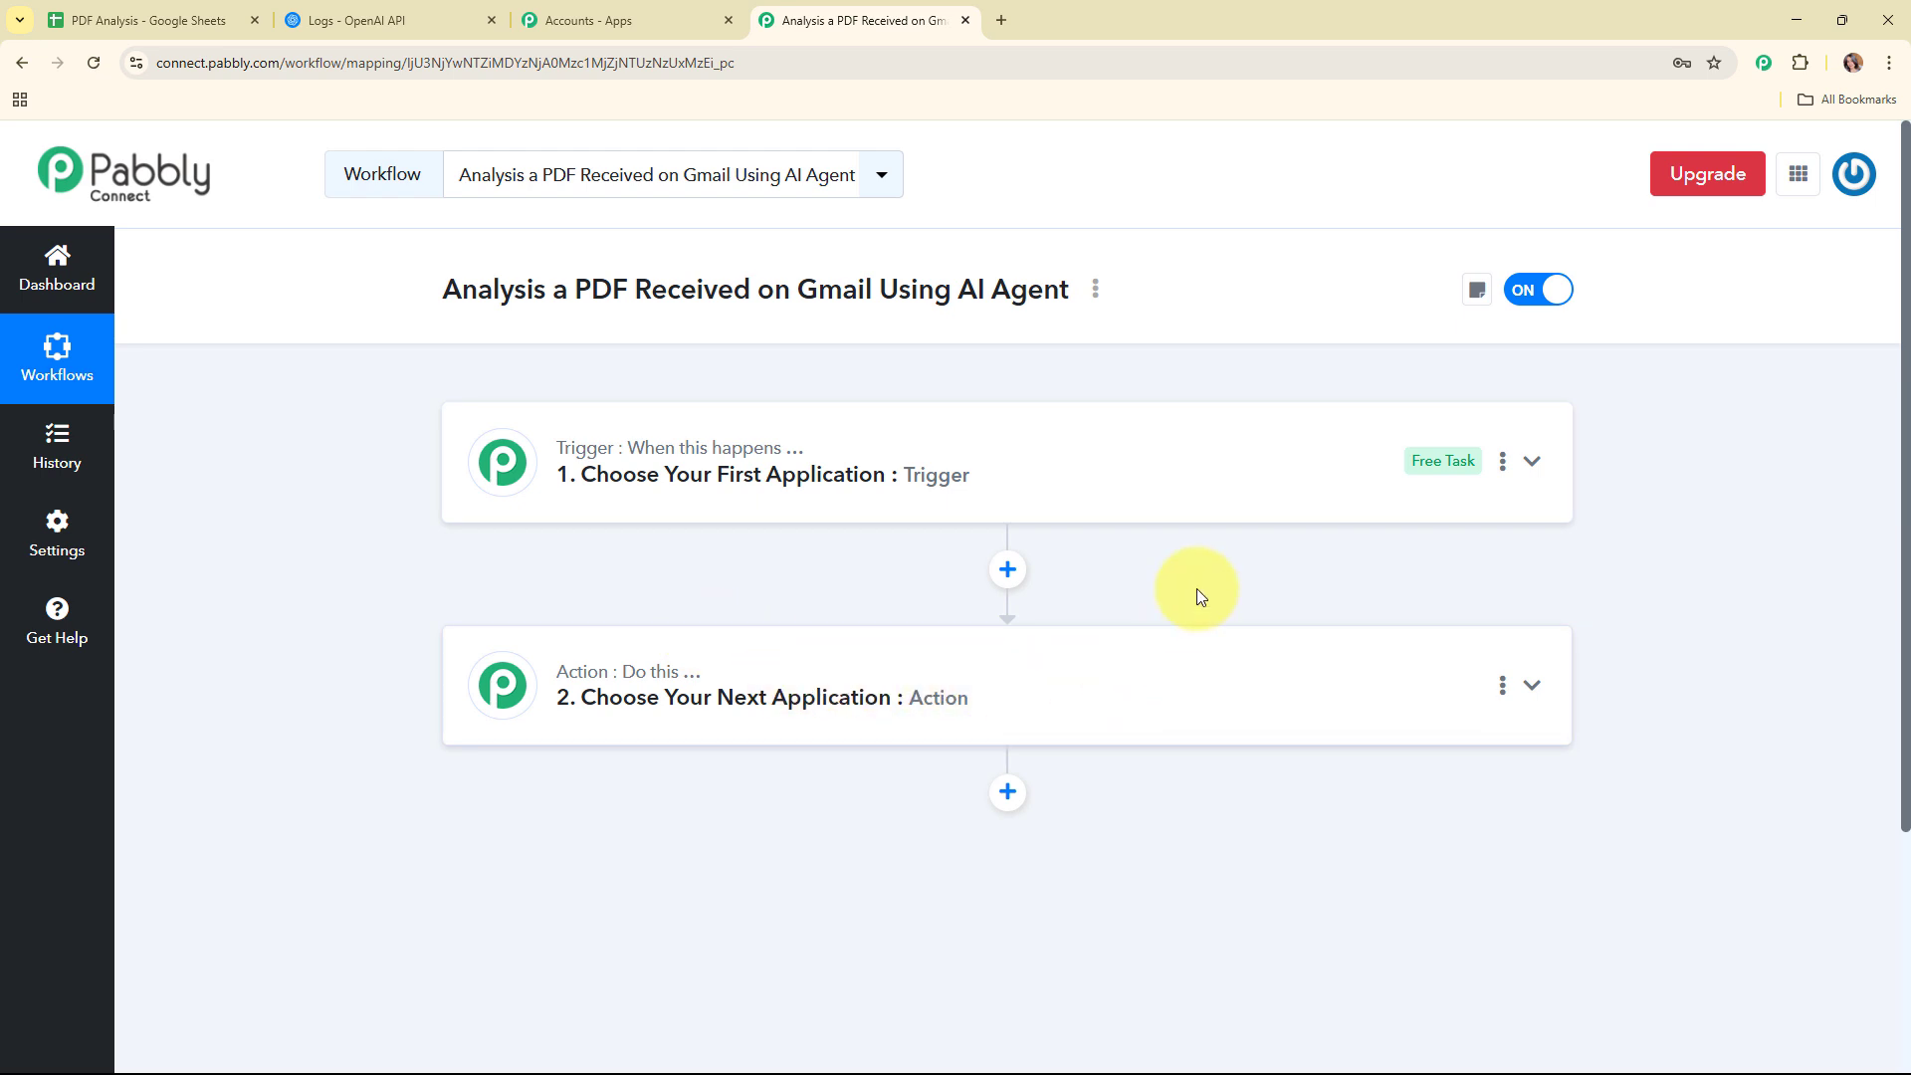
# Set the workflow trigger to the Email Parser (Pabbly) app with the New Email Received event
pyautogui.click(1184, 479)
pyautogui.click(637, 609)
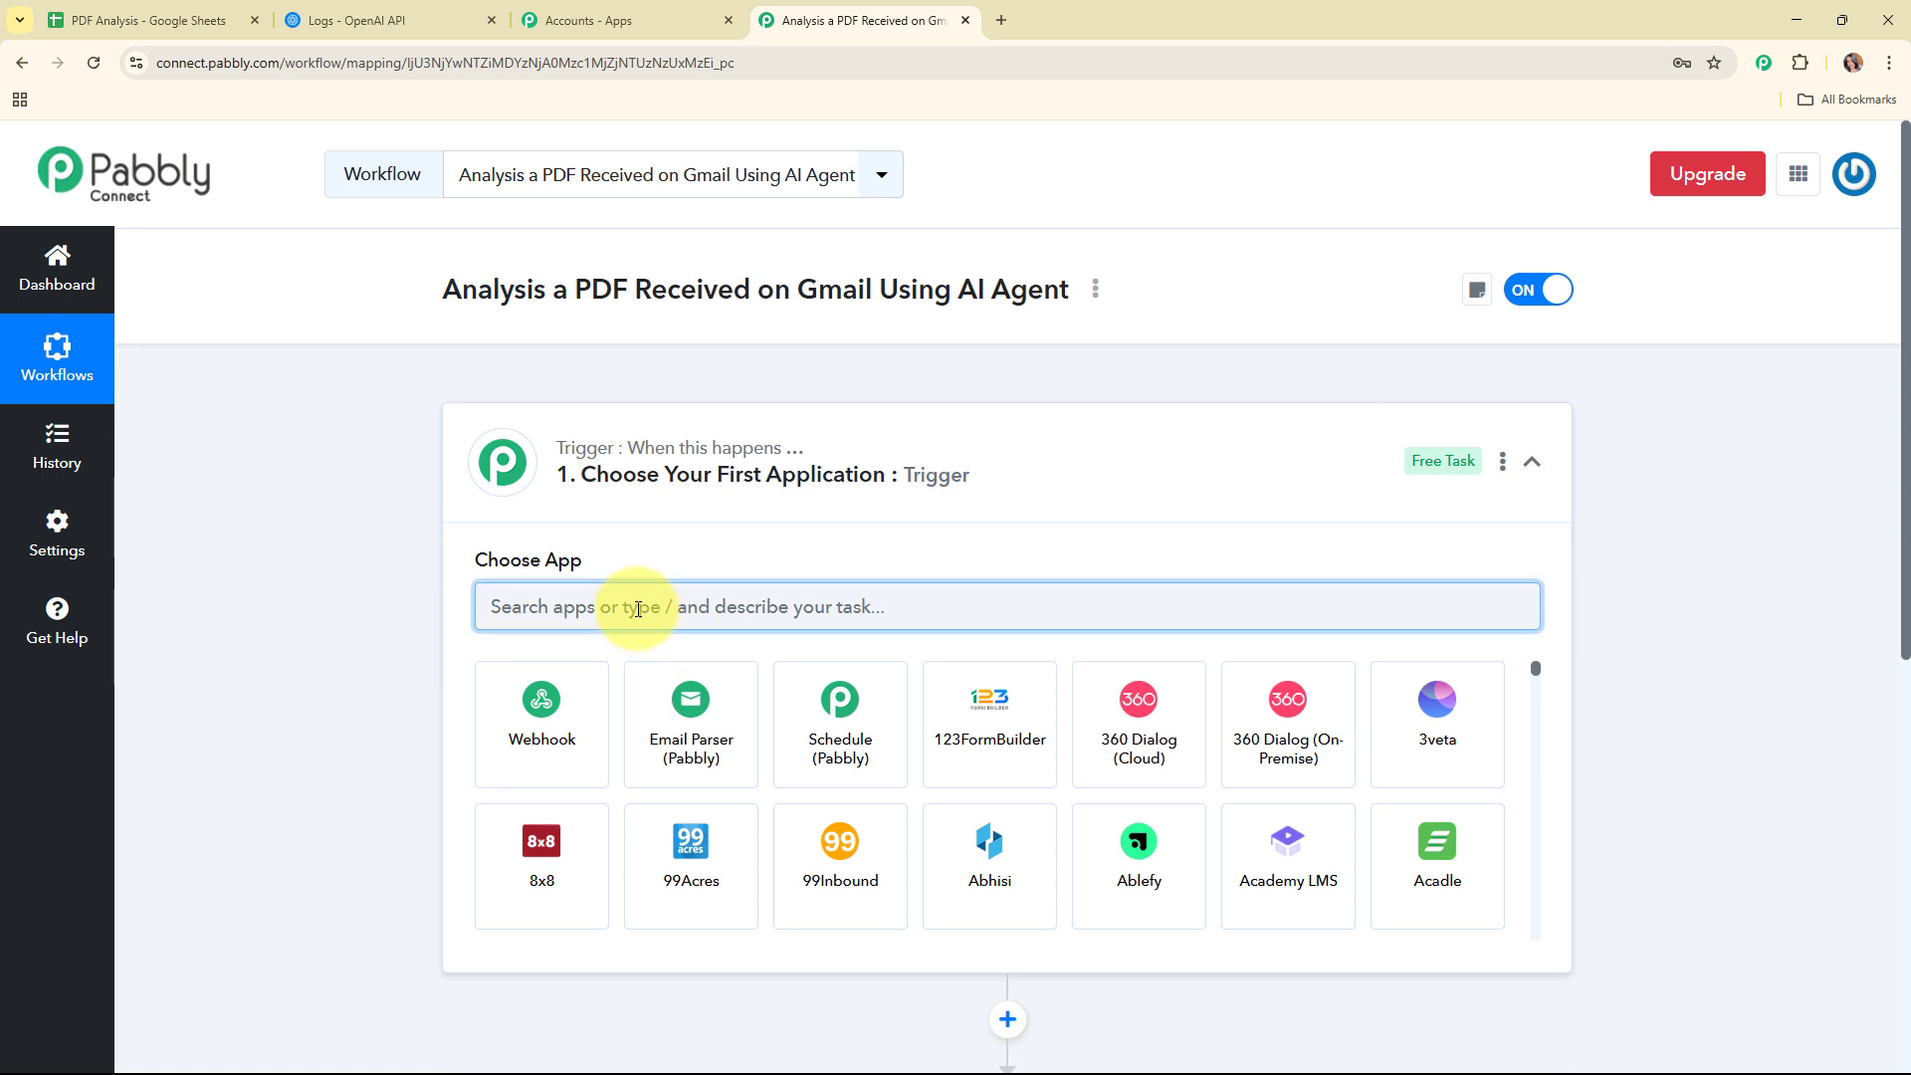
pyautogui.write('em')
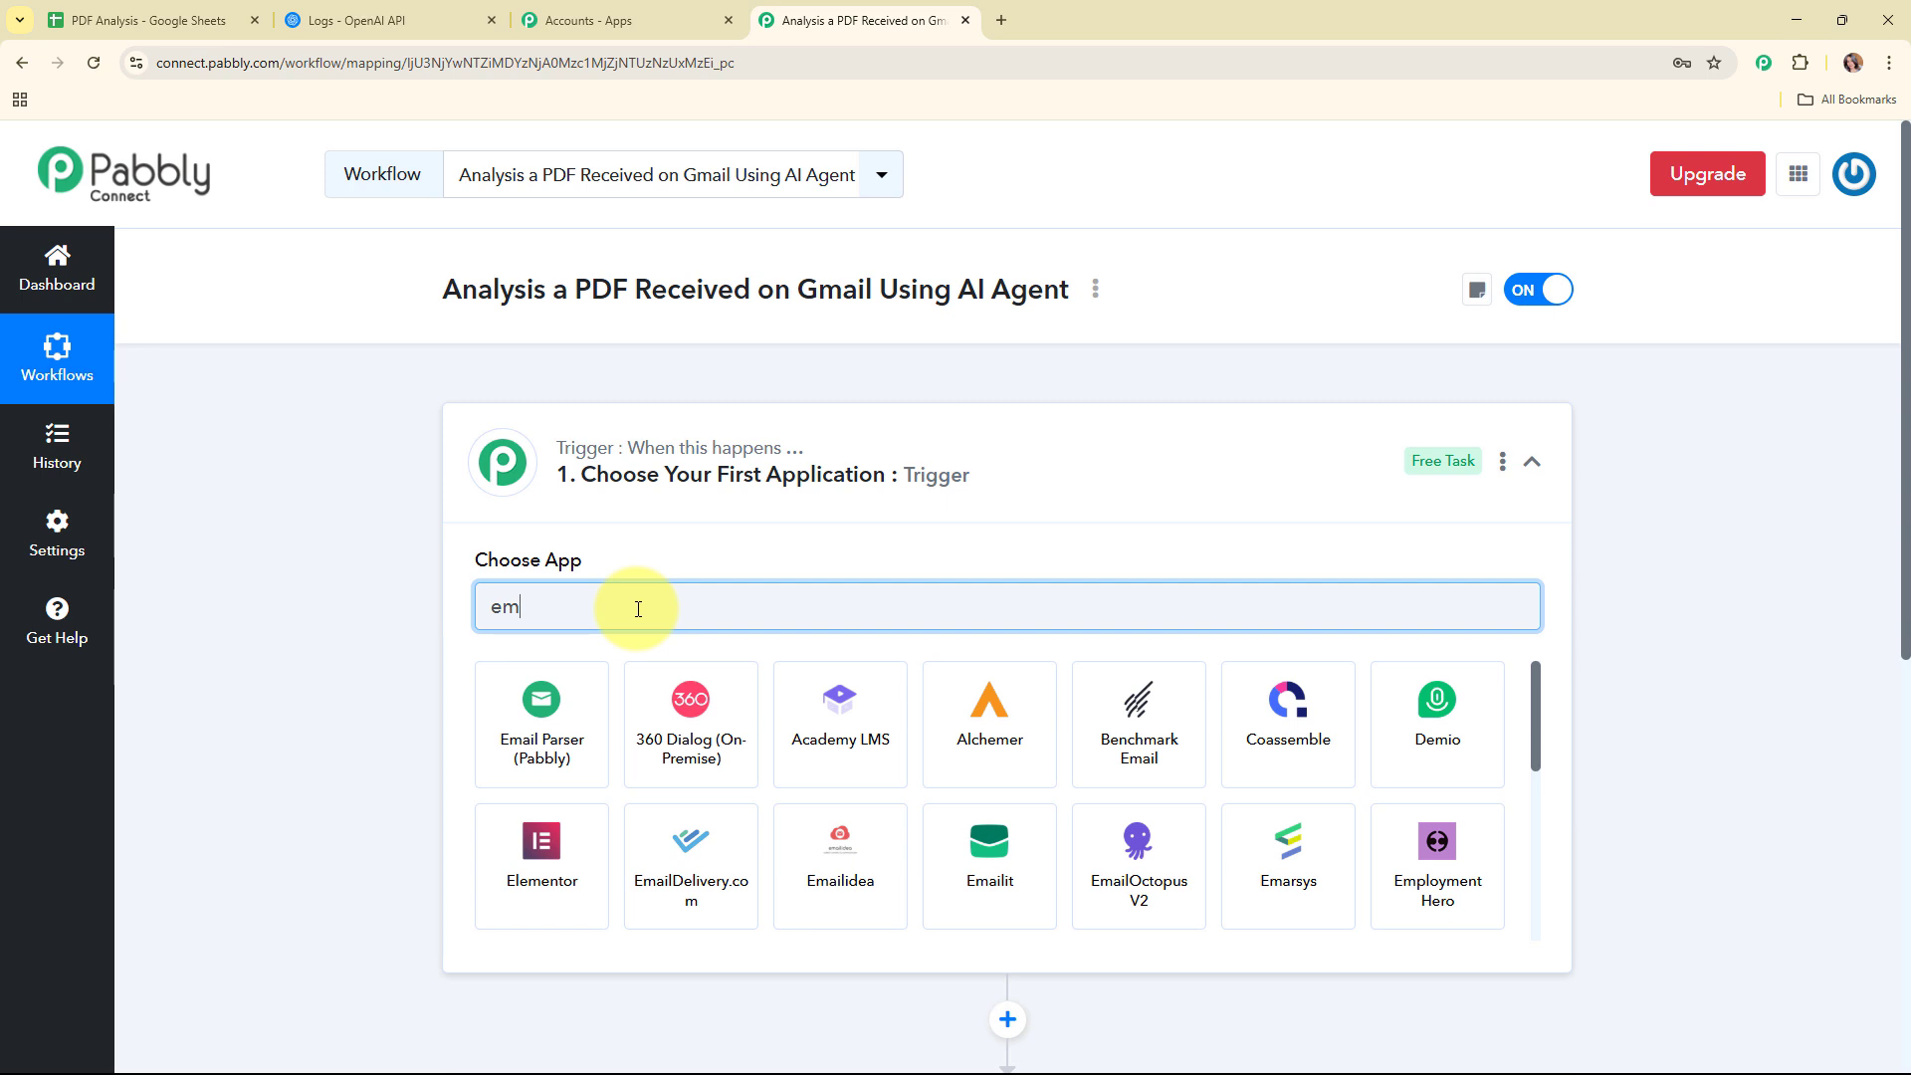
pyautogui.click(562, 723)
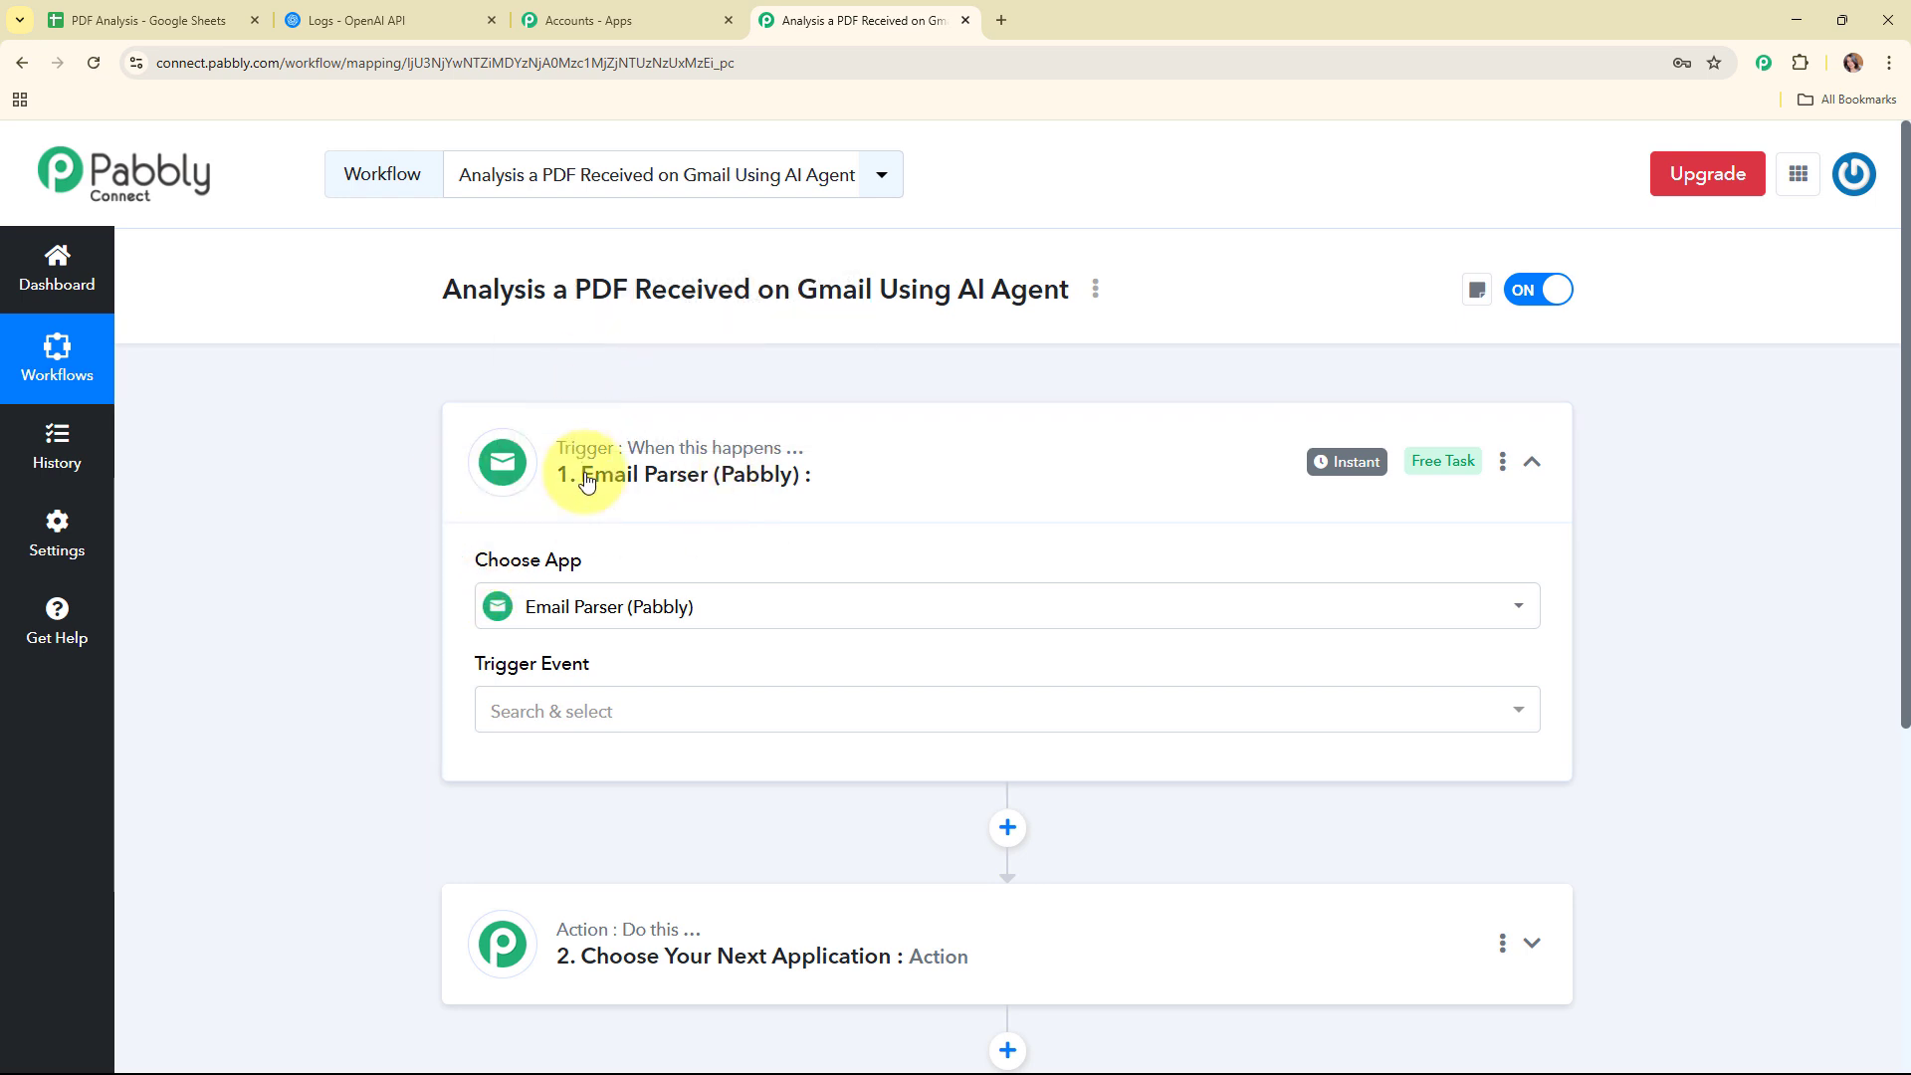
pyautogui.scroll(-3, 896, 508)
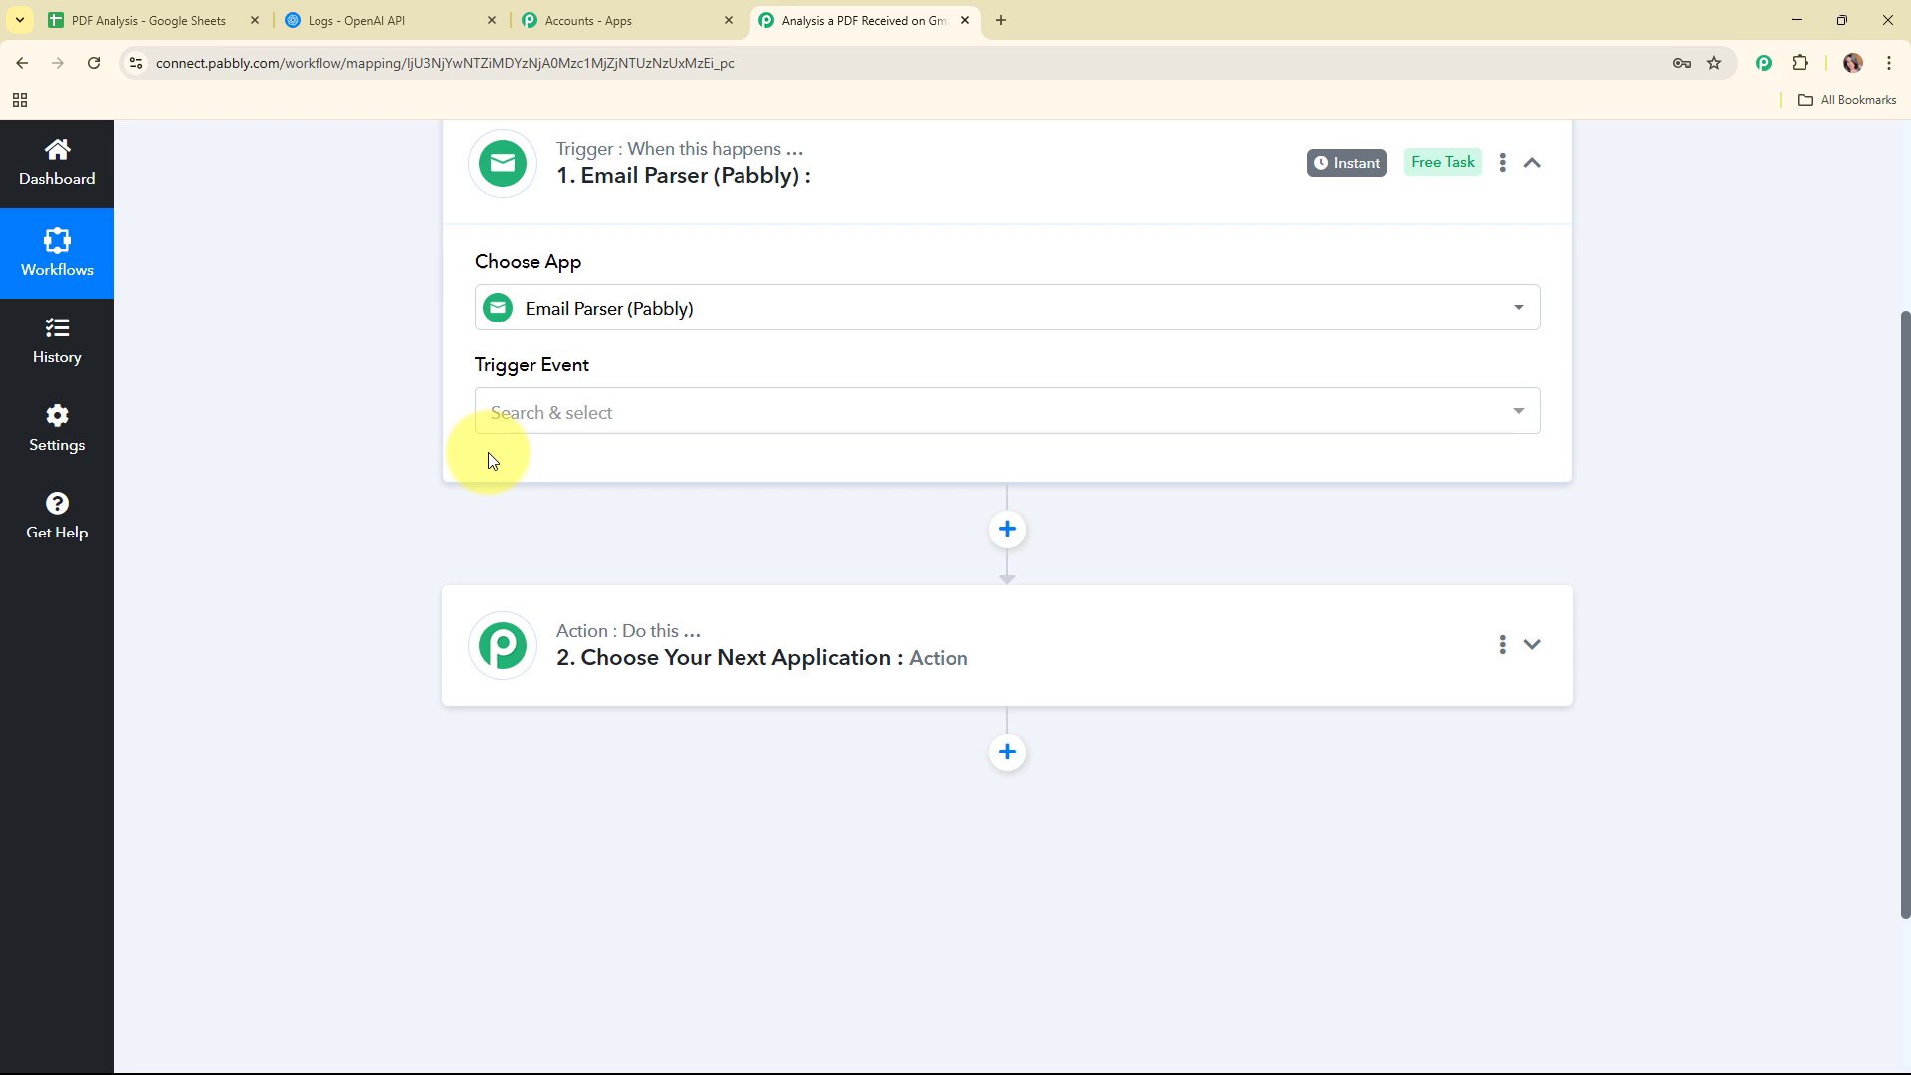
pyautogui.click(670, 412)
pyautogui.click(677, 559)
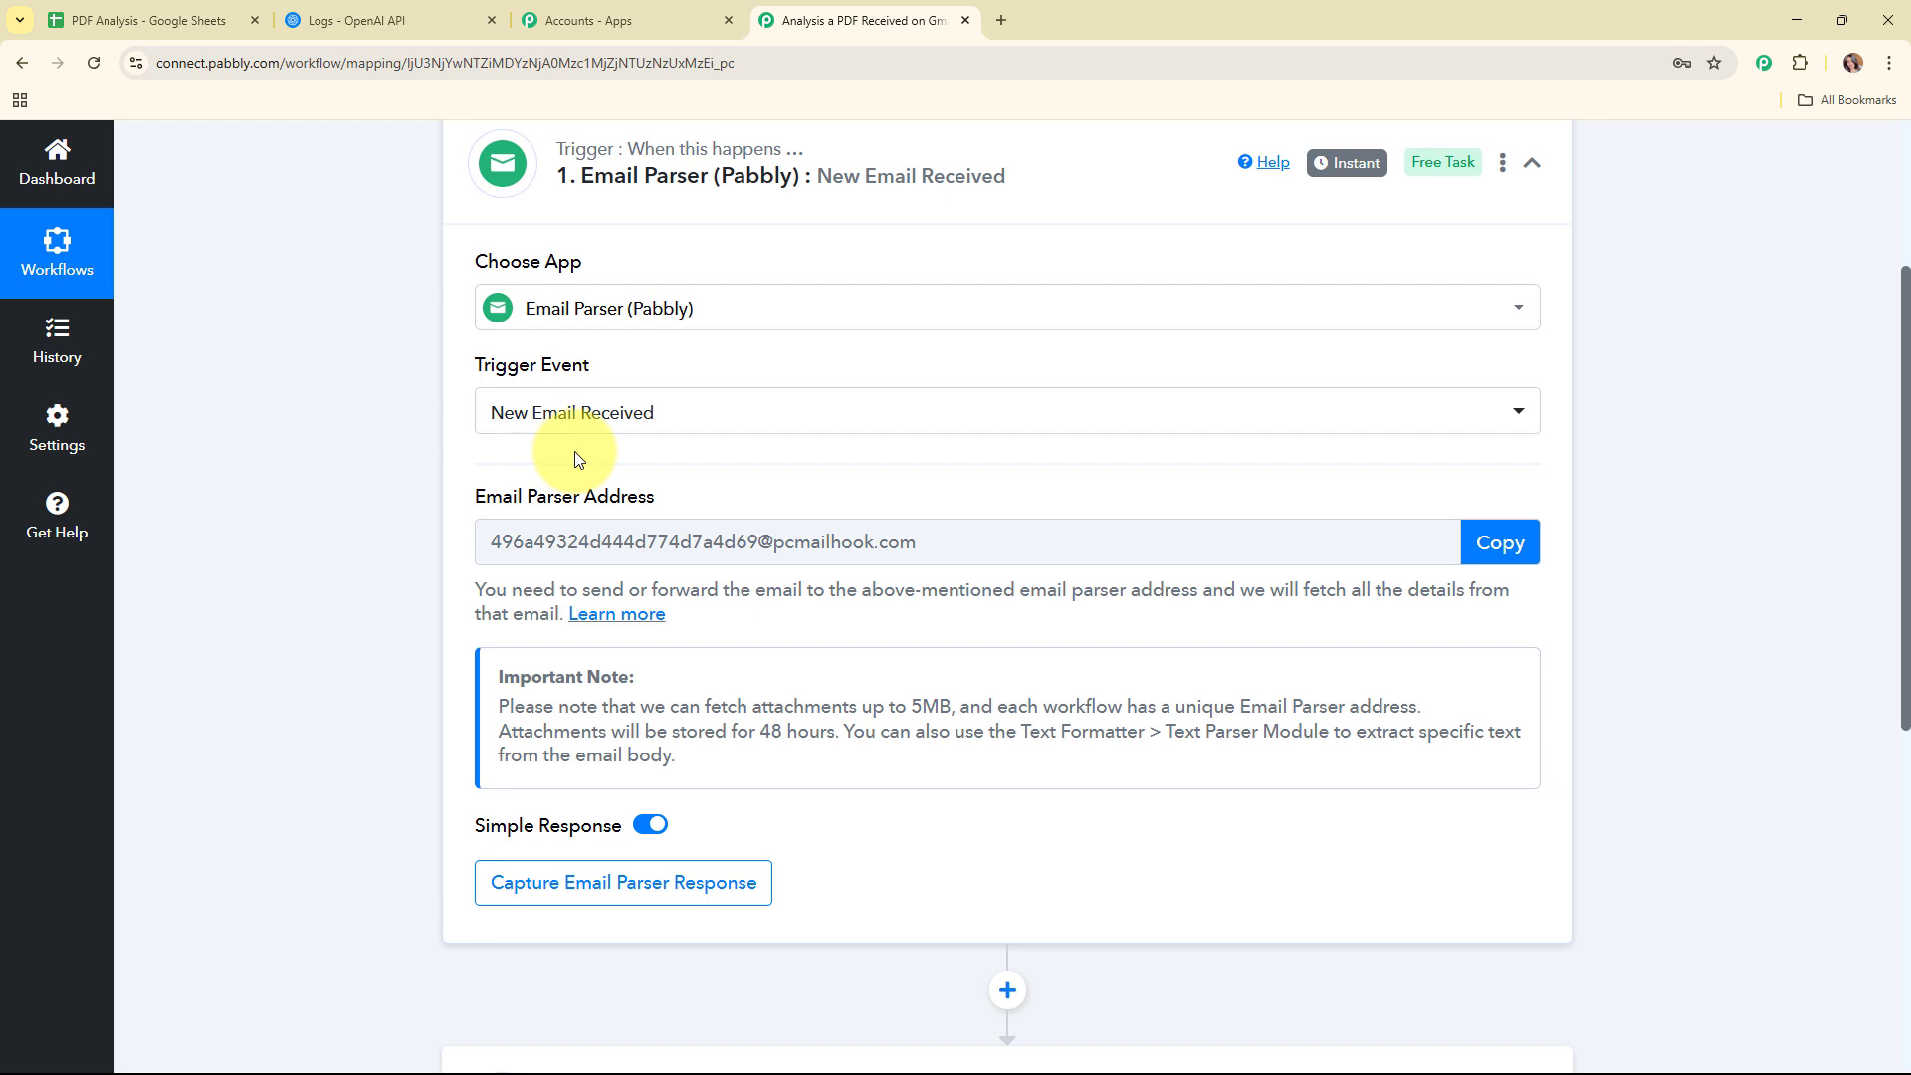
pyautogui.moveTo(456, 360); pyautogui.dragTo(689, 360)
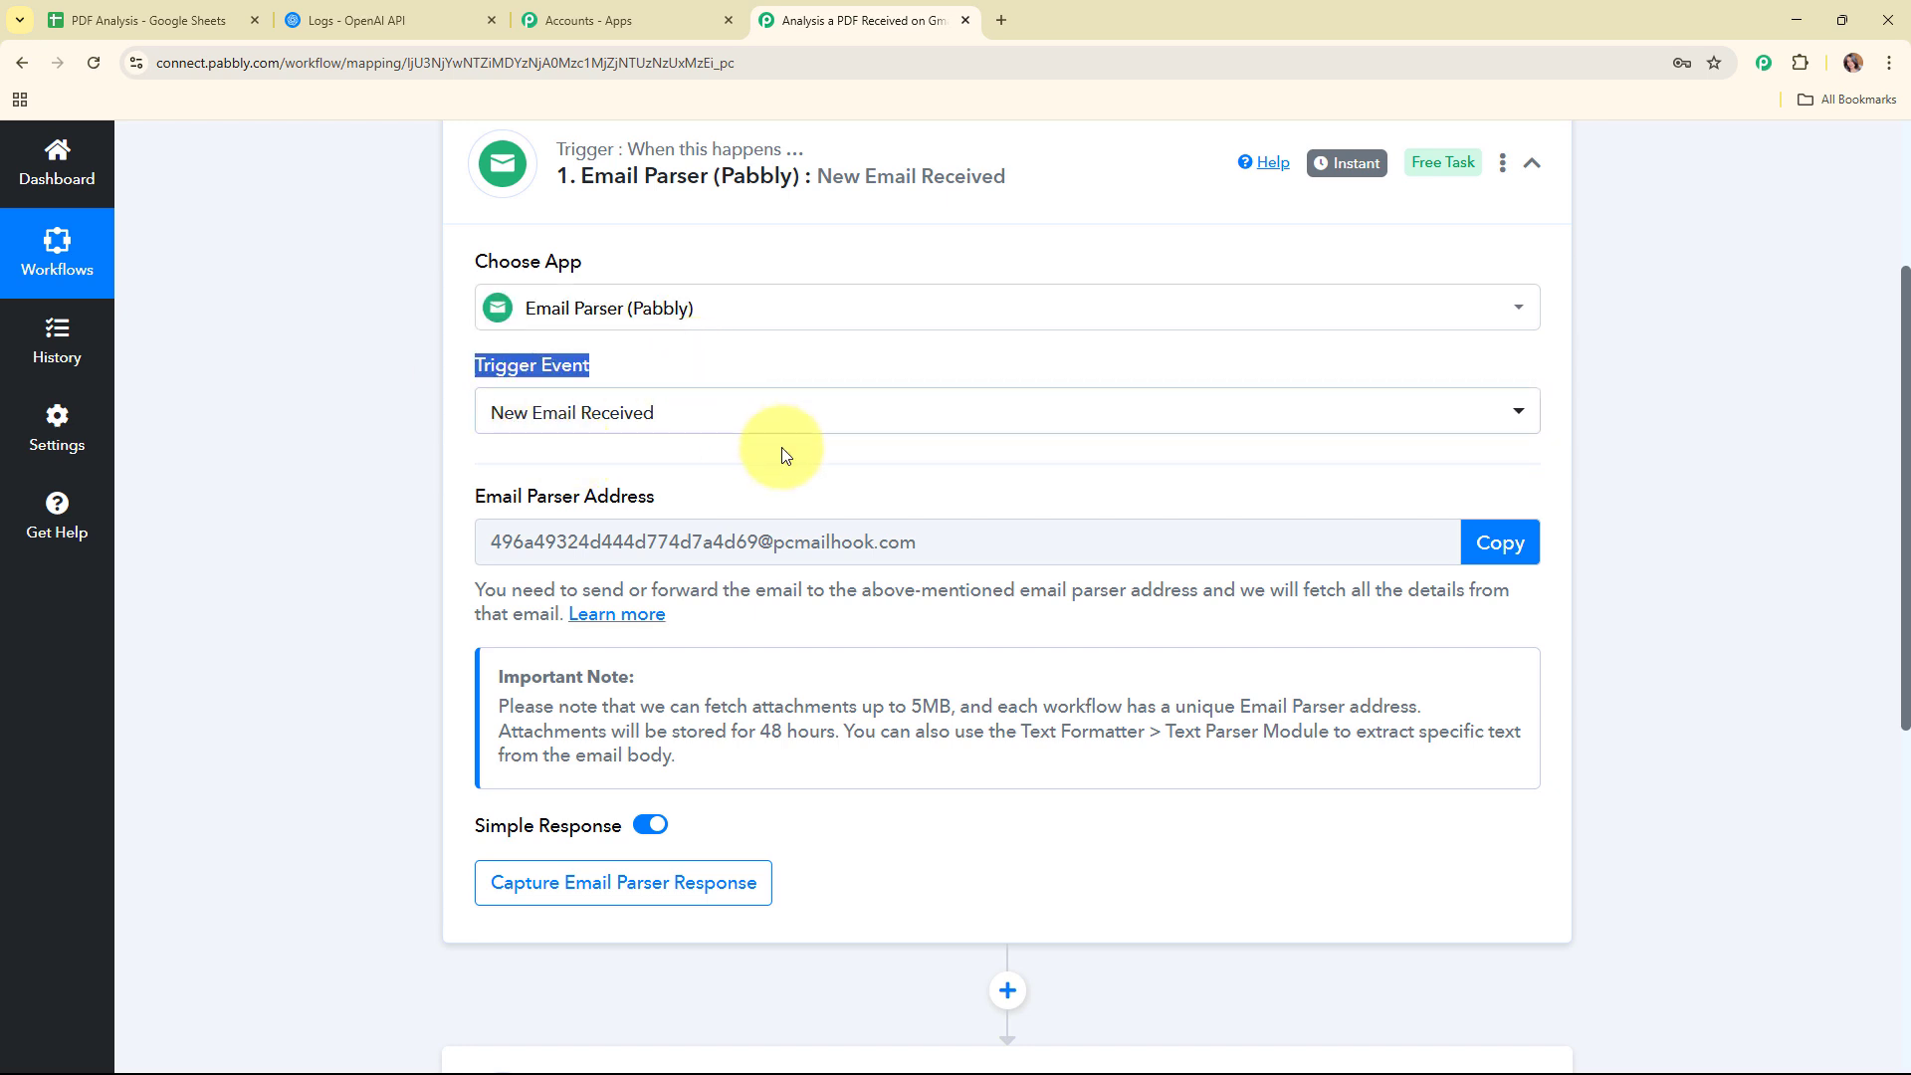
pyautogui.scroll(-2, 846, 463)
pyautogui.moveTo(486, 297); pyautogui.dragTo(734, 309)
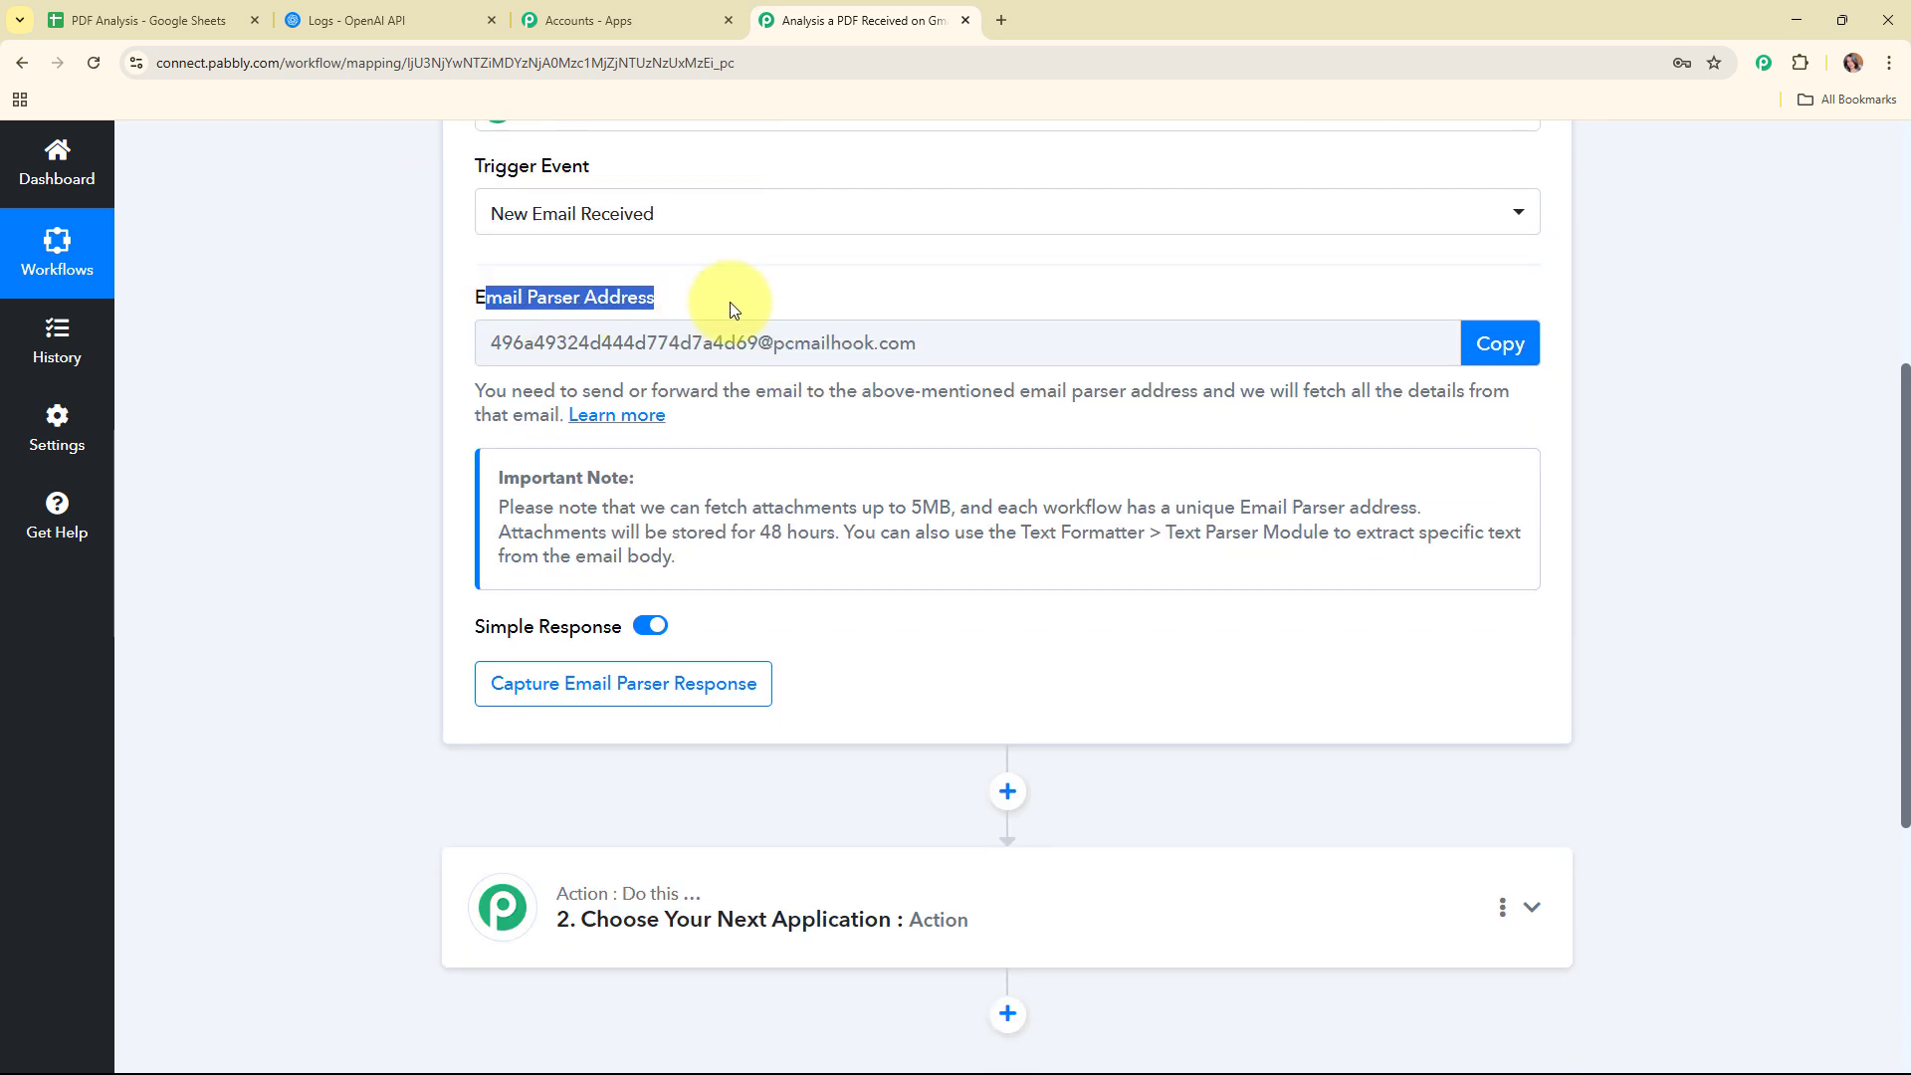
pyautogui.click(754, 426)
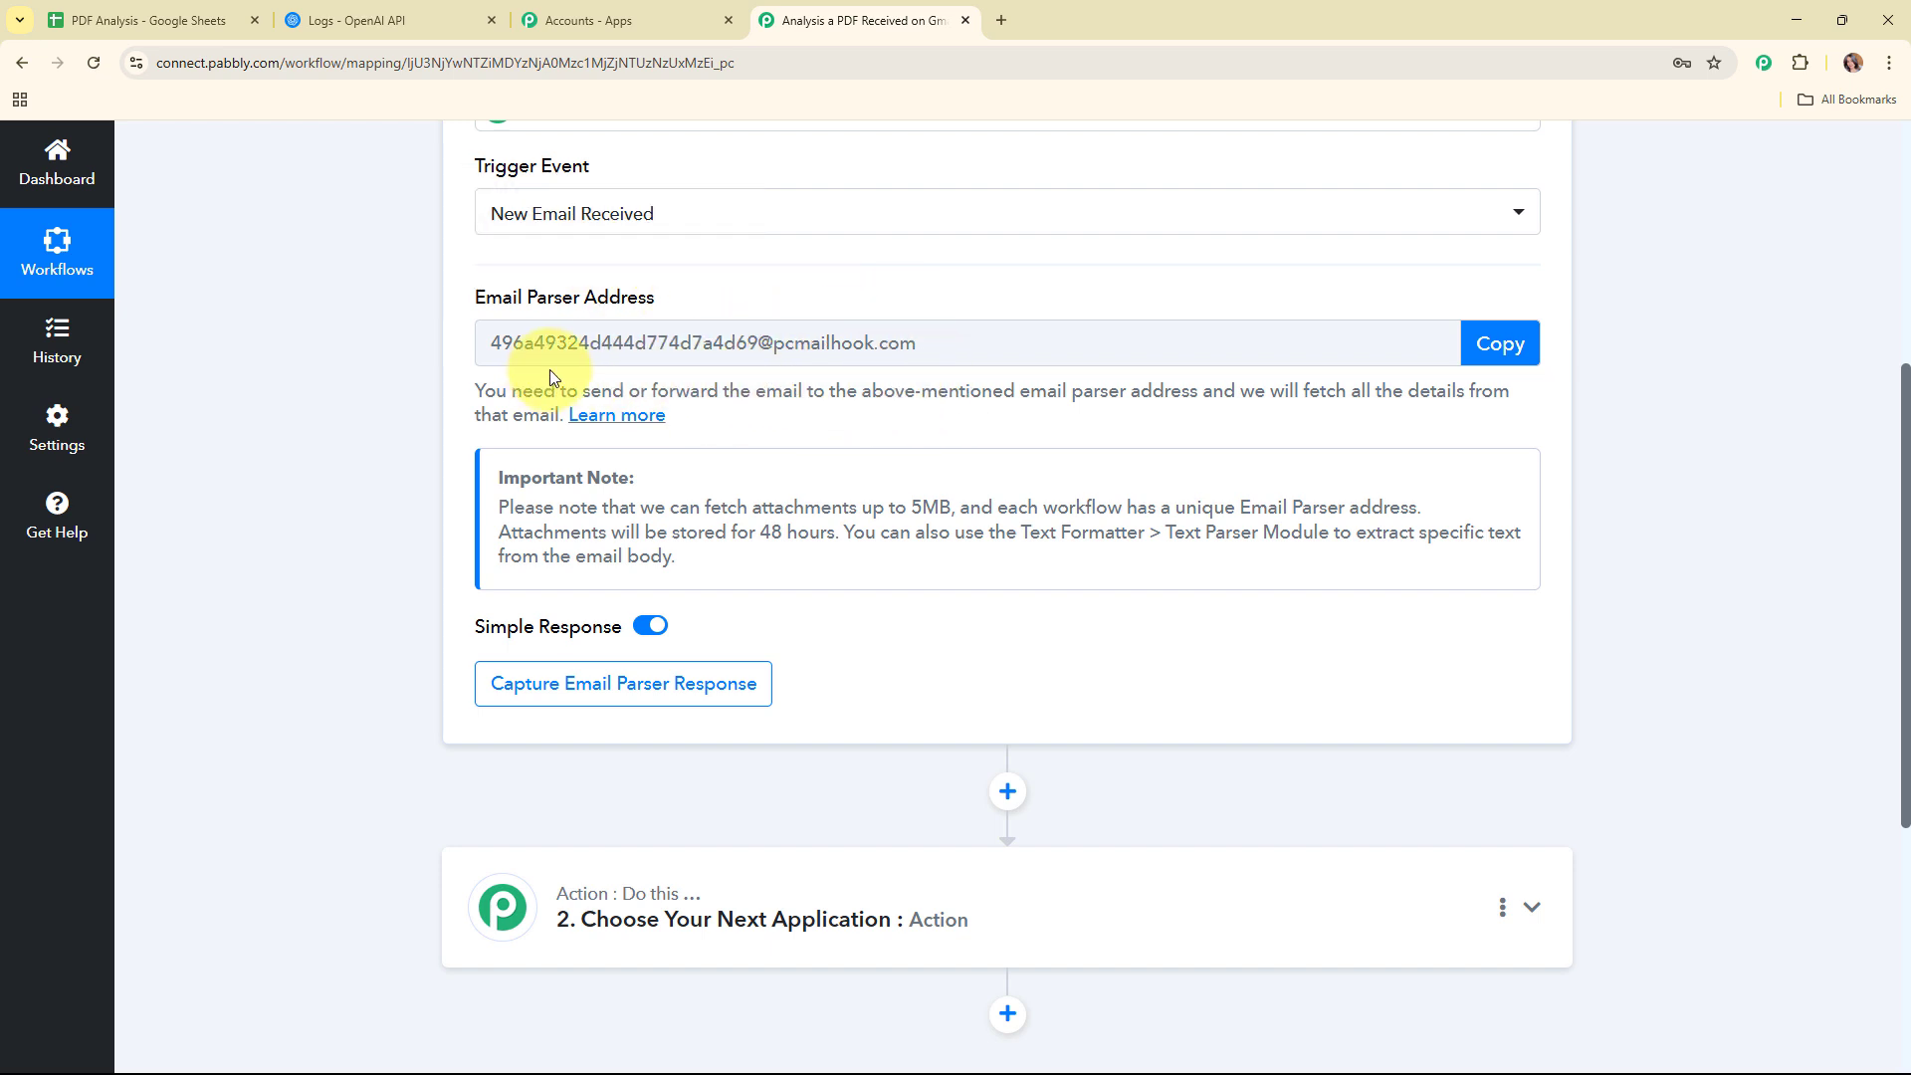
# Copy the workflow's email parser address, switch to Gmail and open its forwarding and POP/IMAP settings
pyautogui.click(1518, 353)
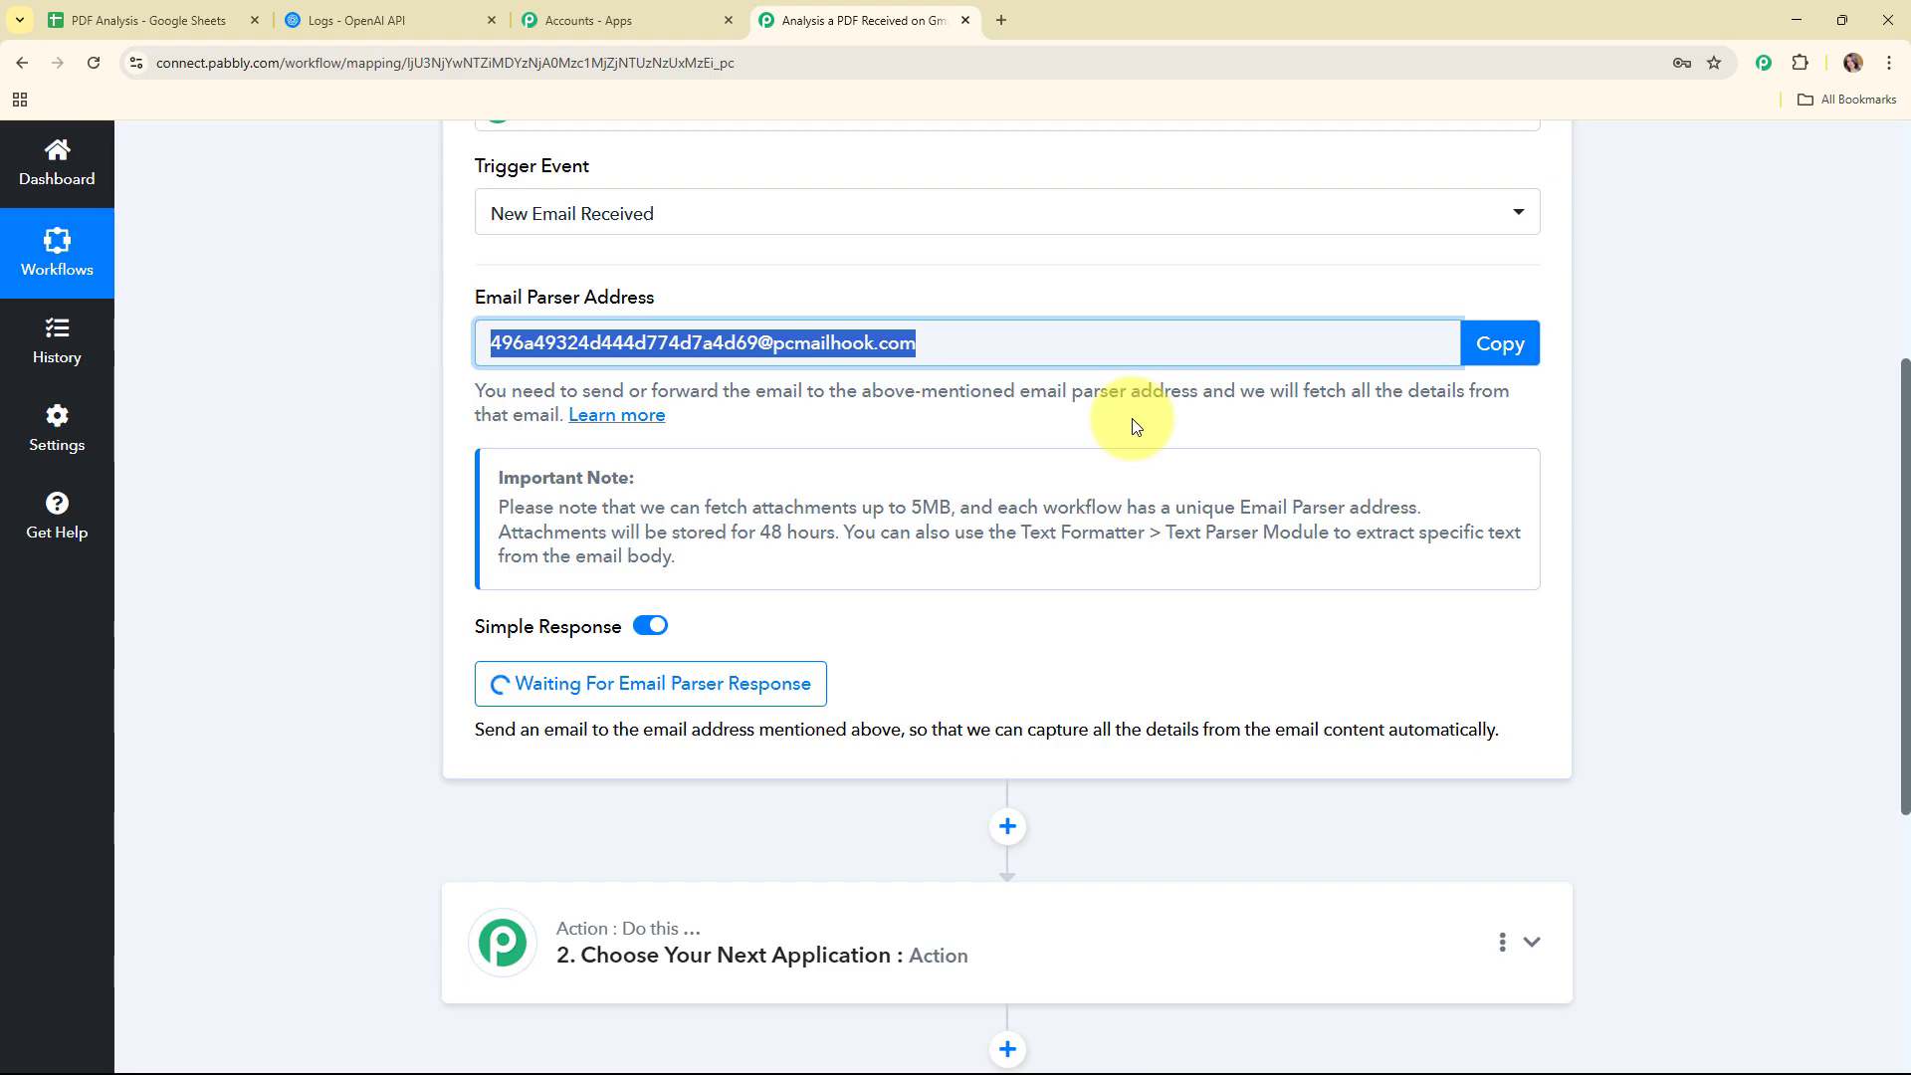
pyautogui.hotkey('alt', 'Tab')
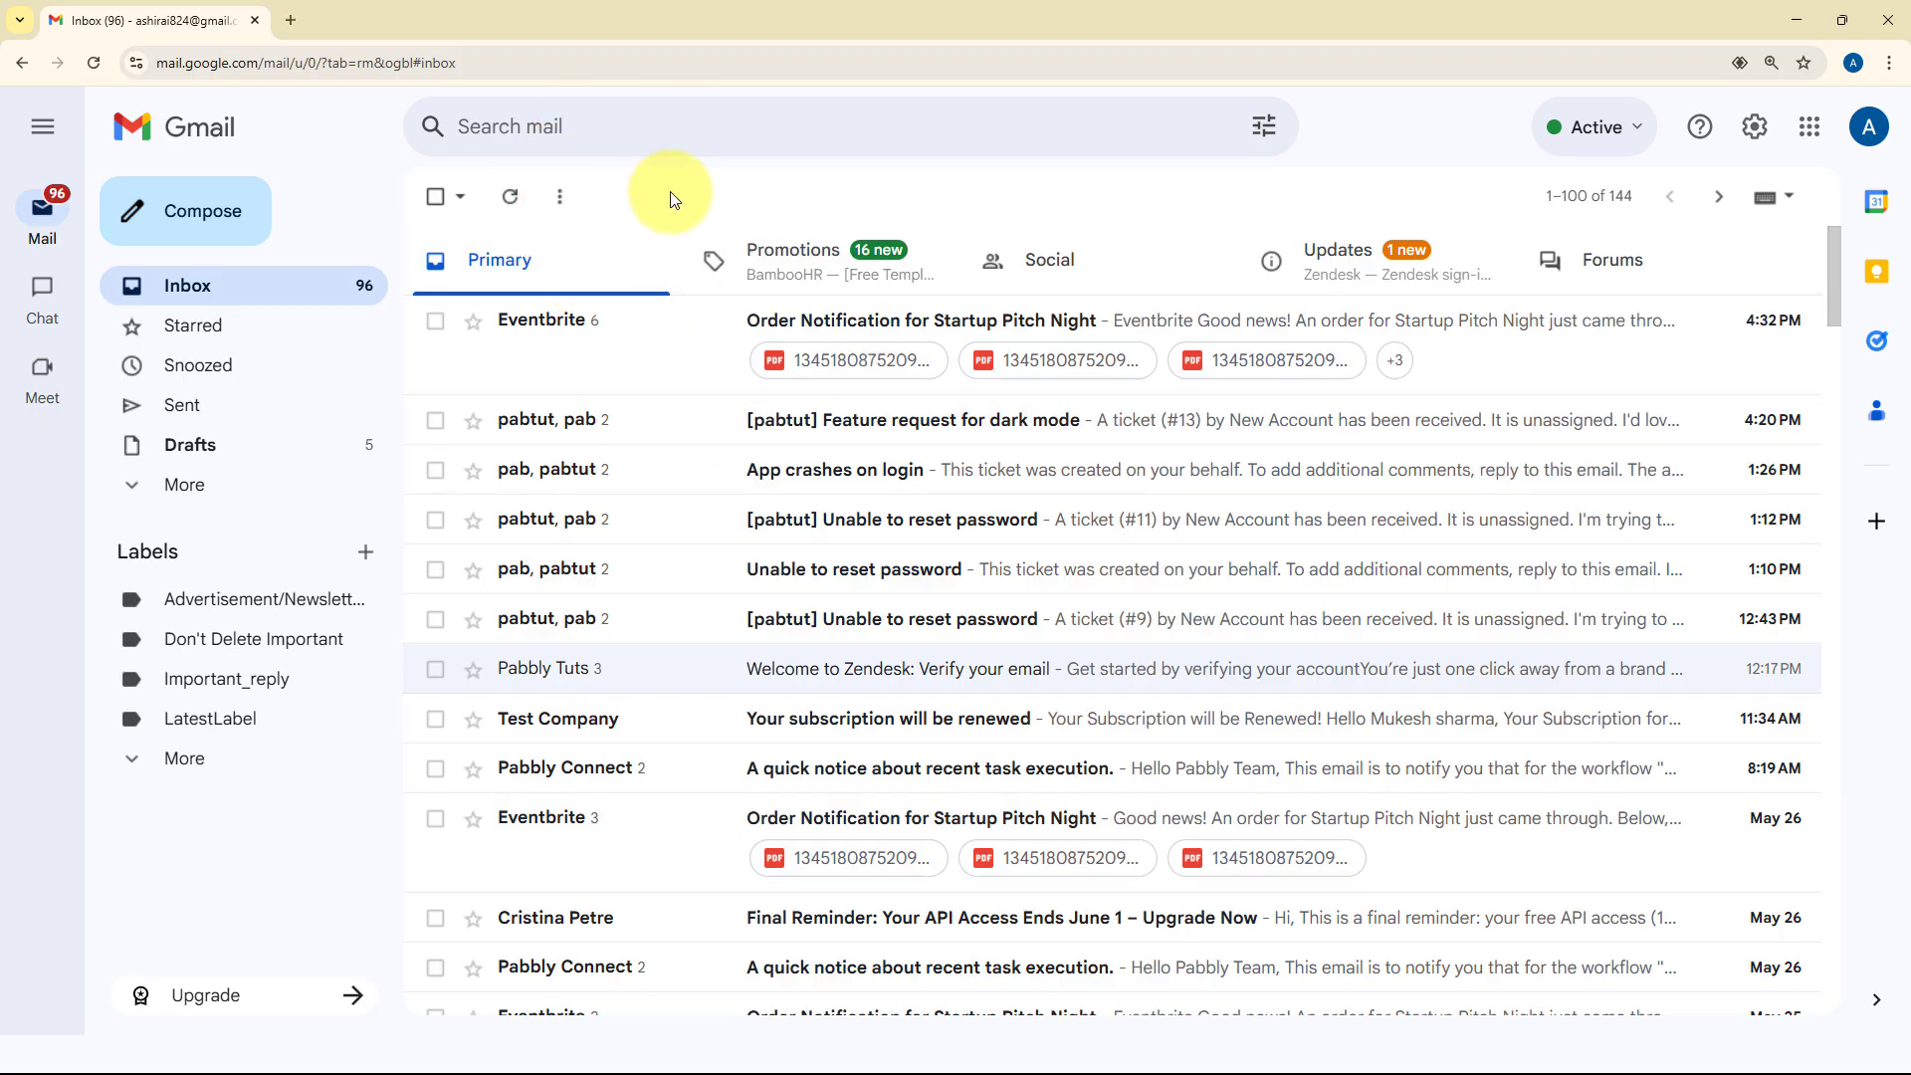
pyautogui.click(1752, 133)
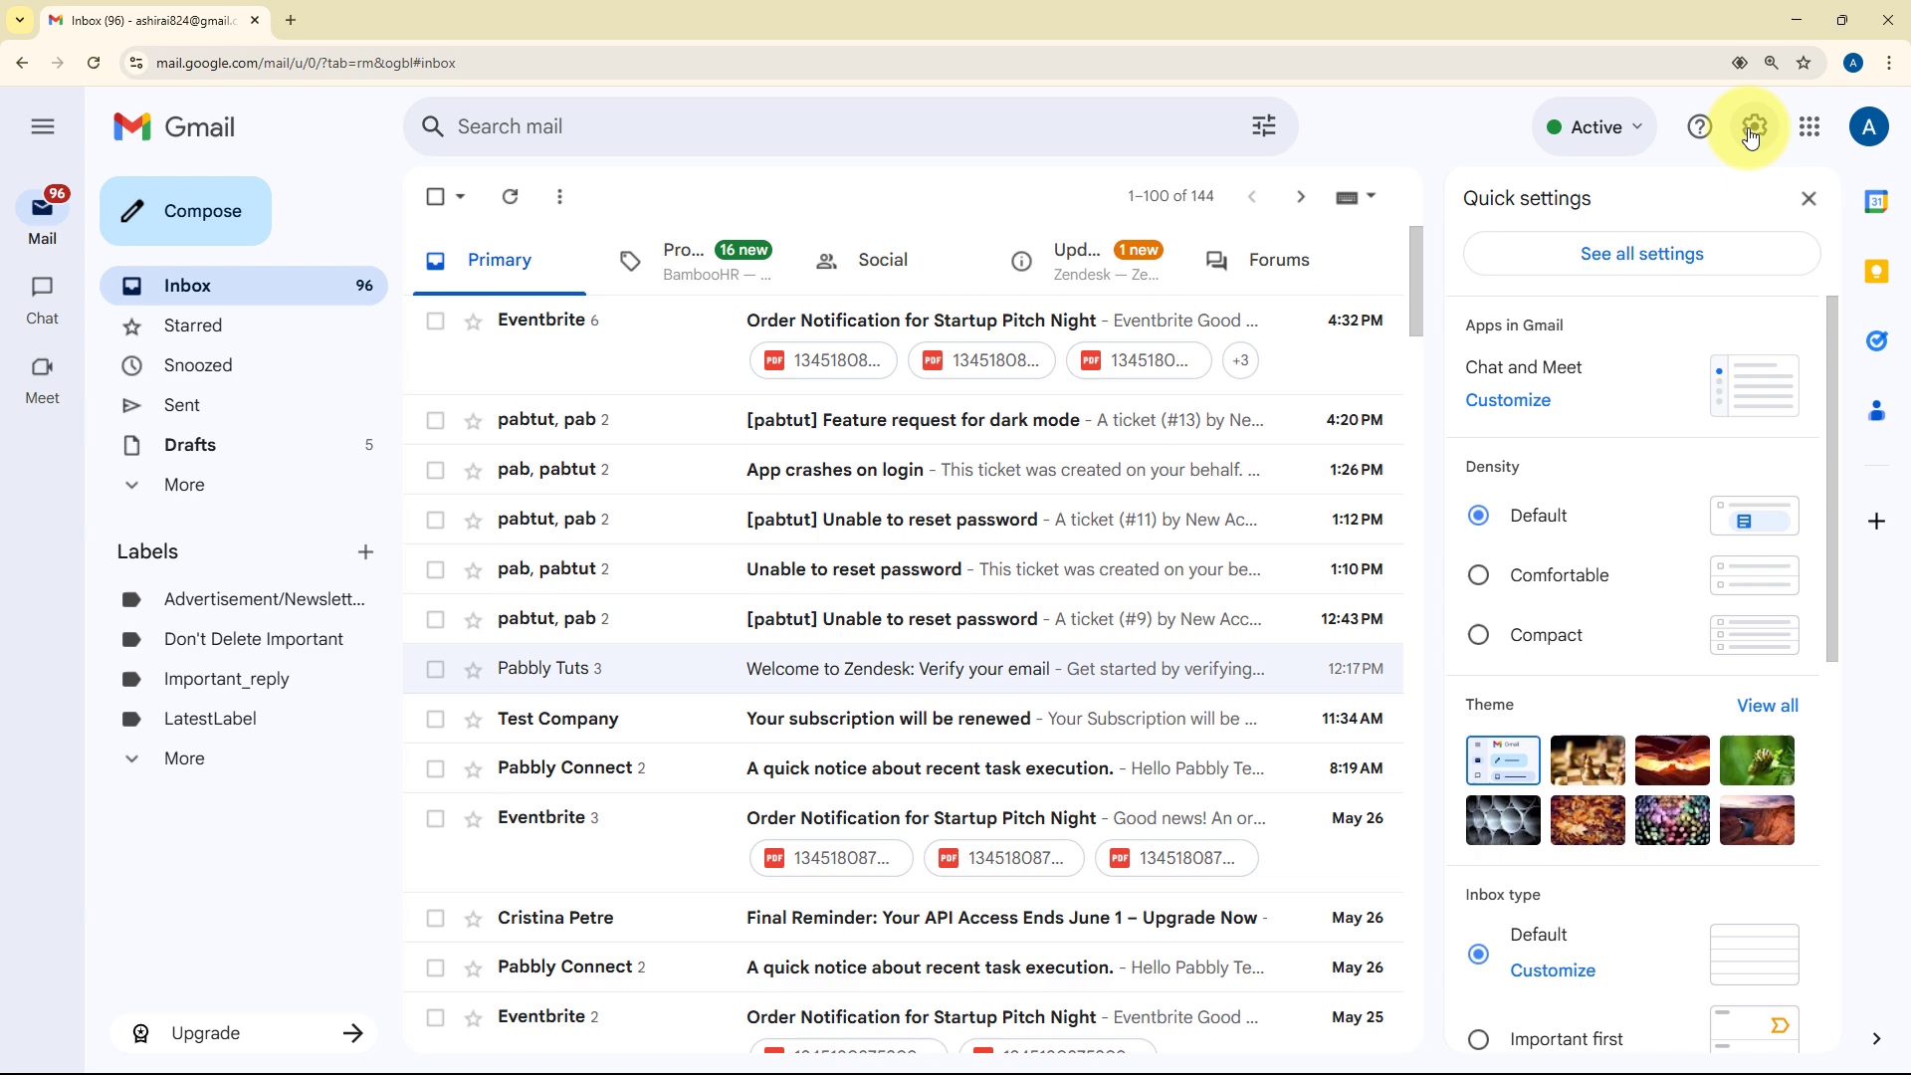
pyautogui.click(1598, 264)
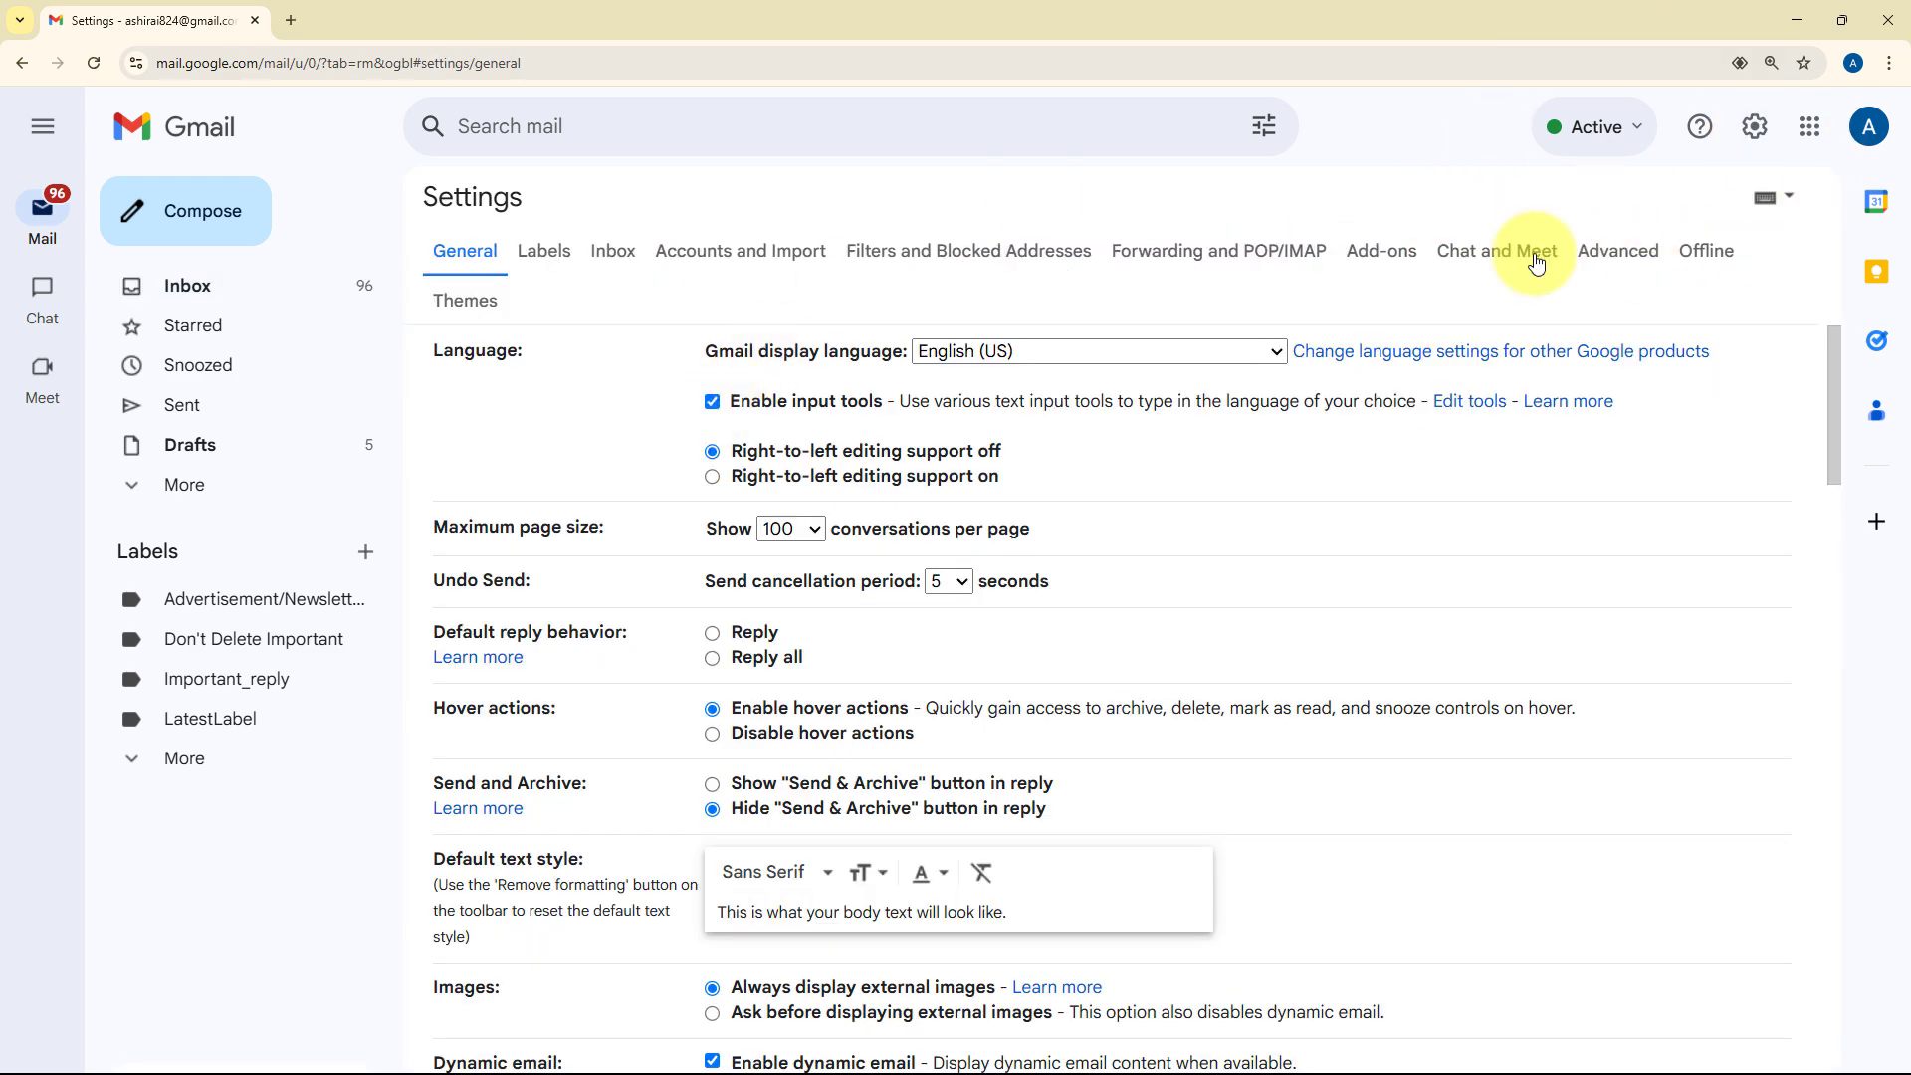
pyautogui.click(1261, 259)
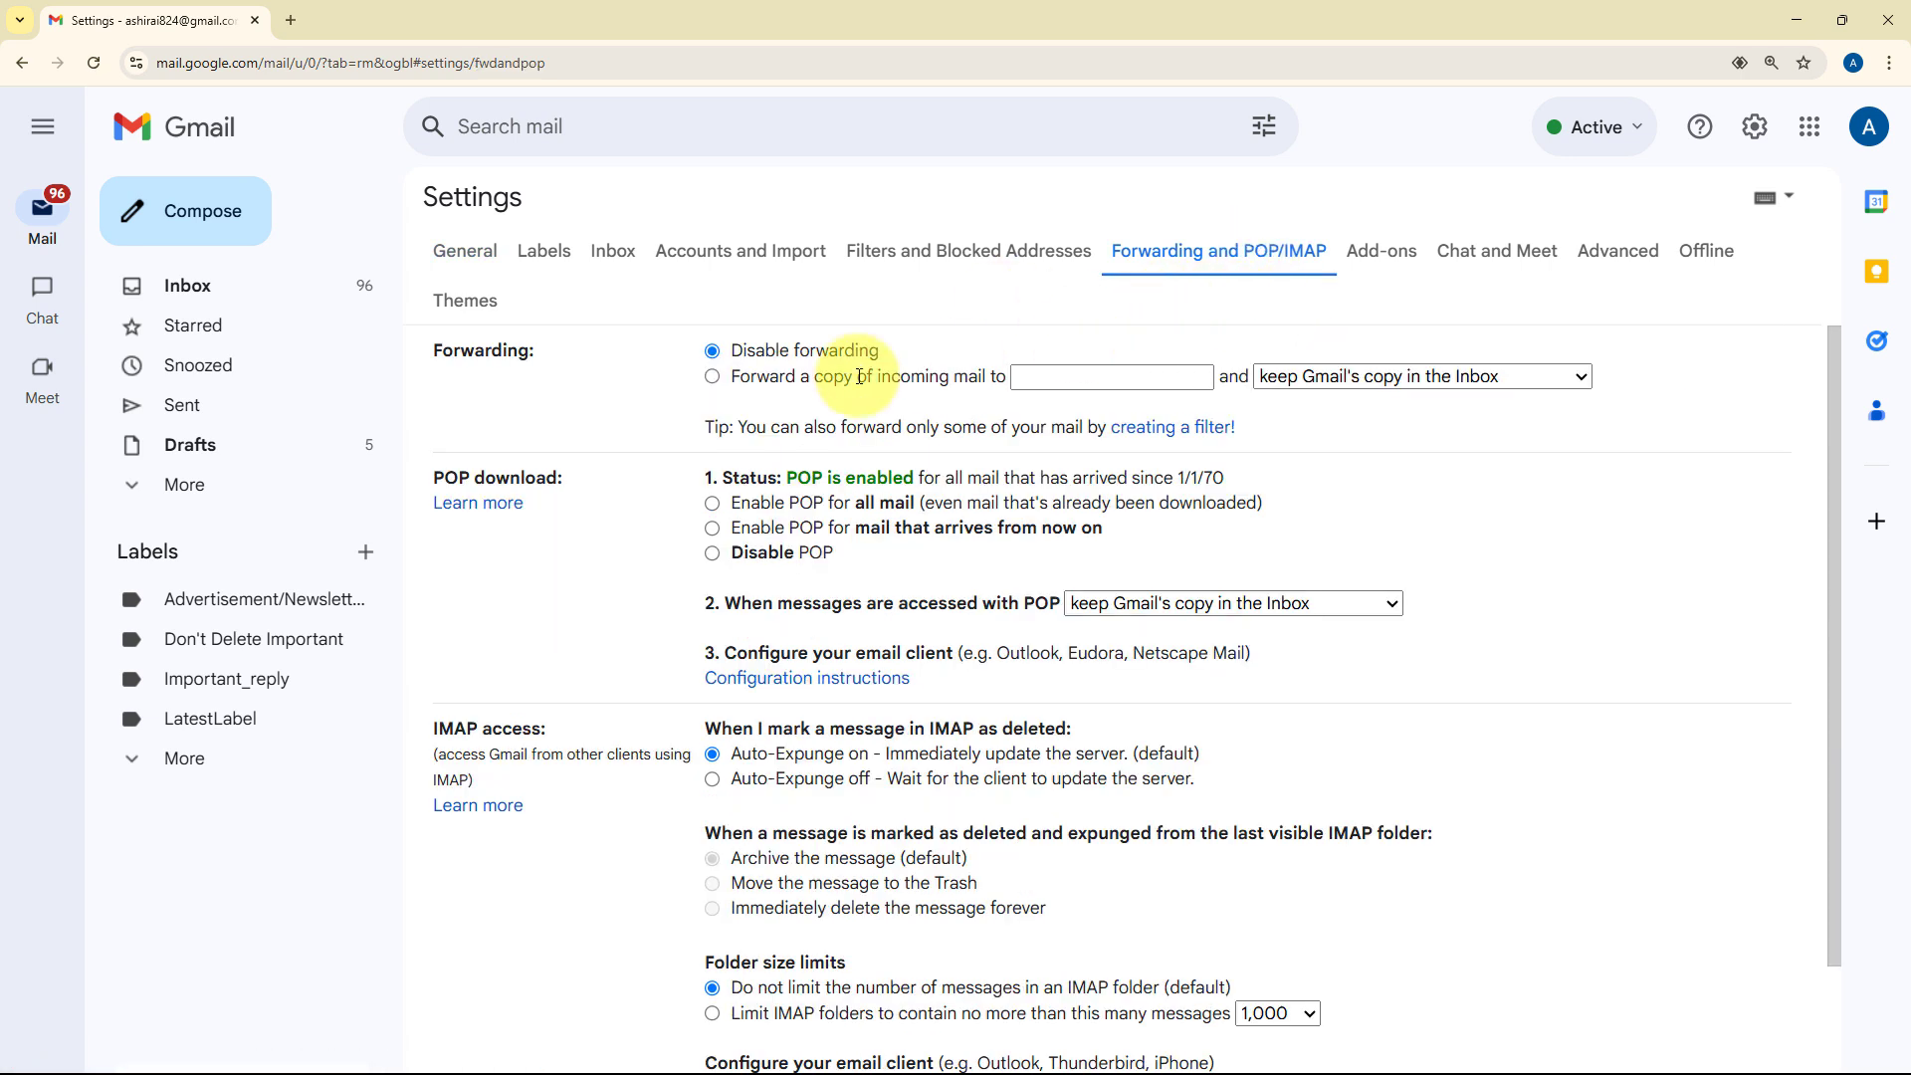
# Enable forwarding a copy of incoming mail to the copied email parser address and save the changes
pyautogui.click(713, 379)
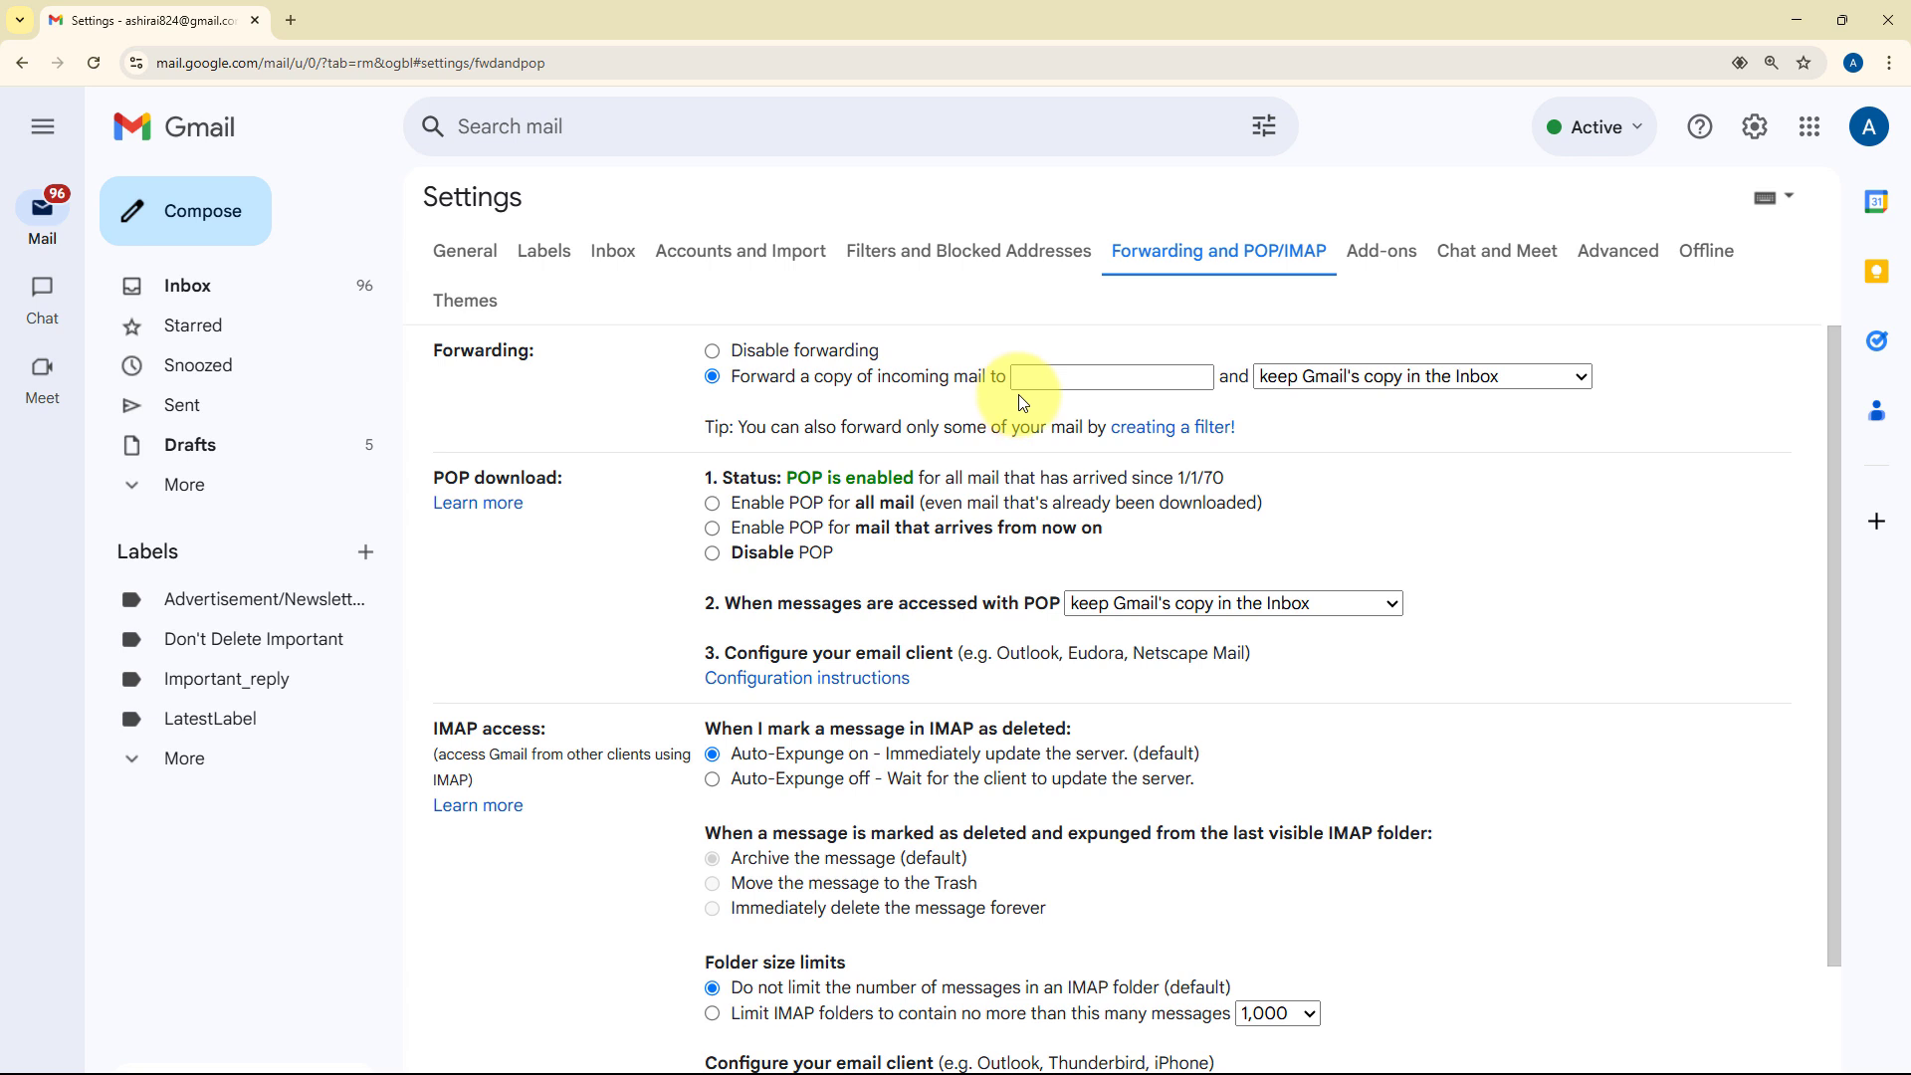
pyautogui.click(1146, 377)
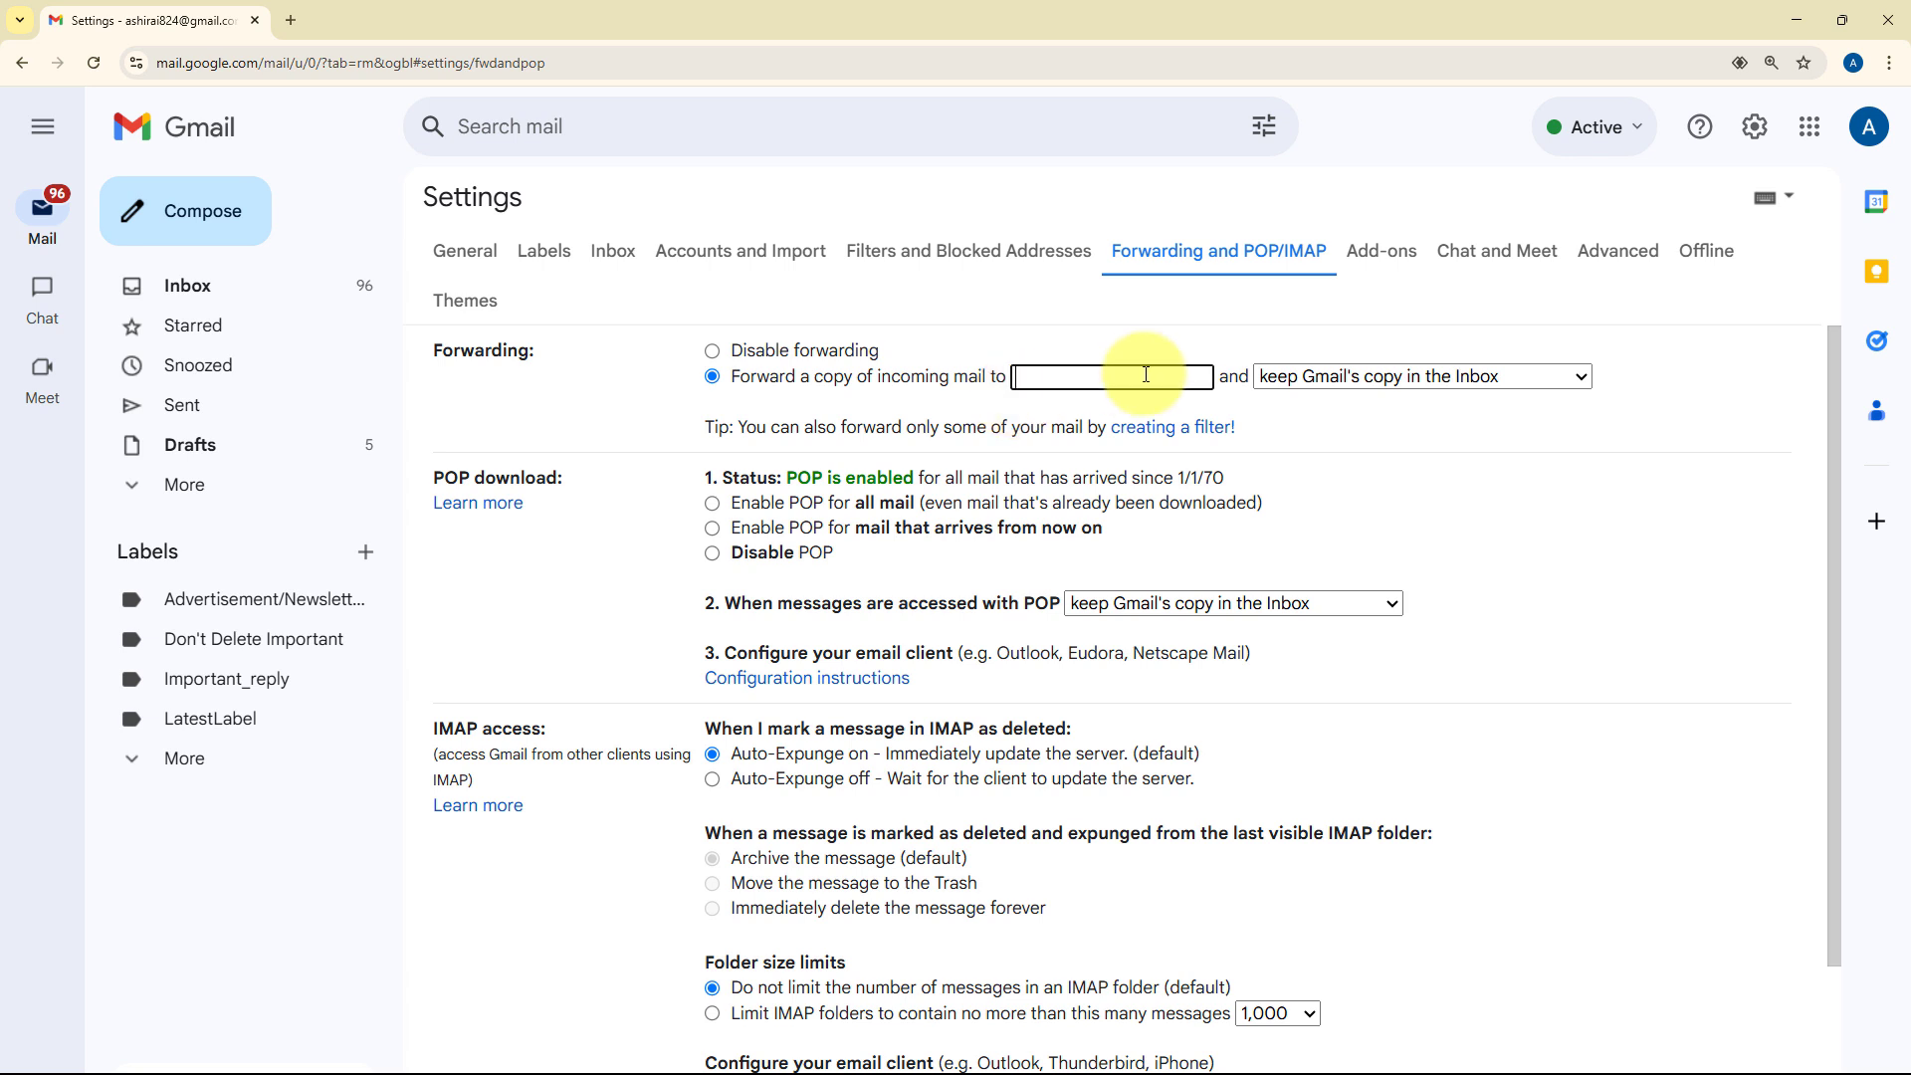
pyautogui.hotkey('ctrl', 'v')
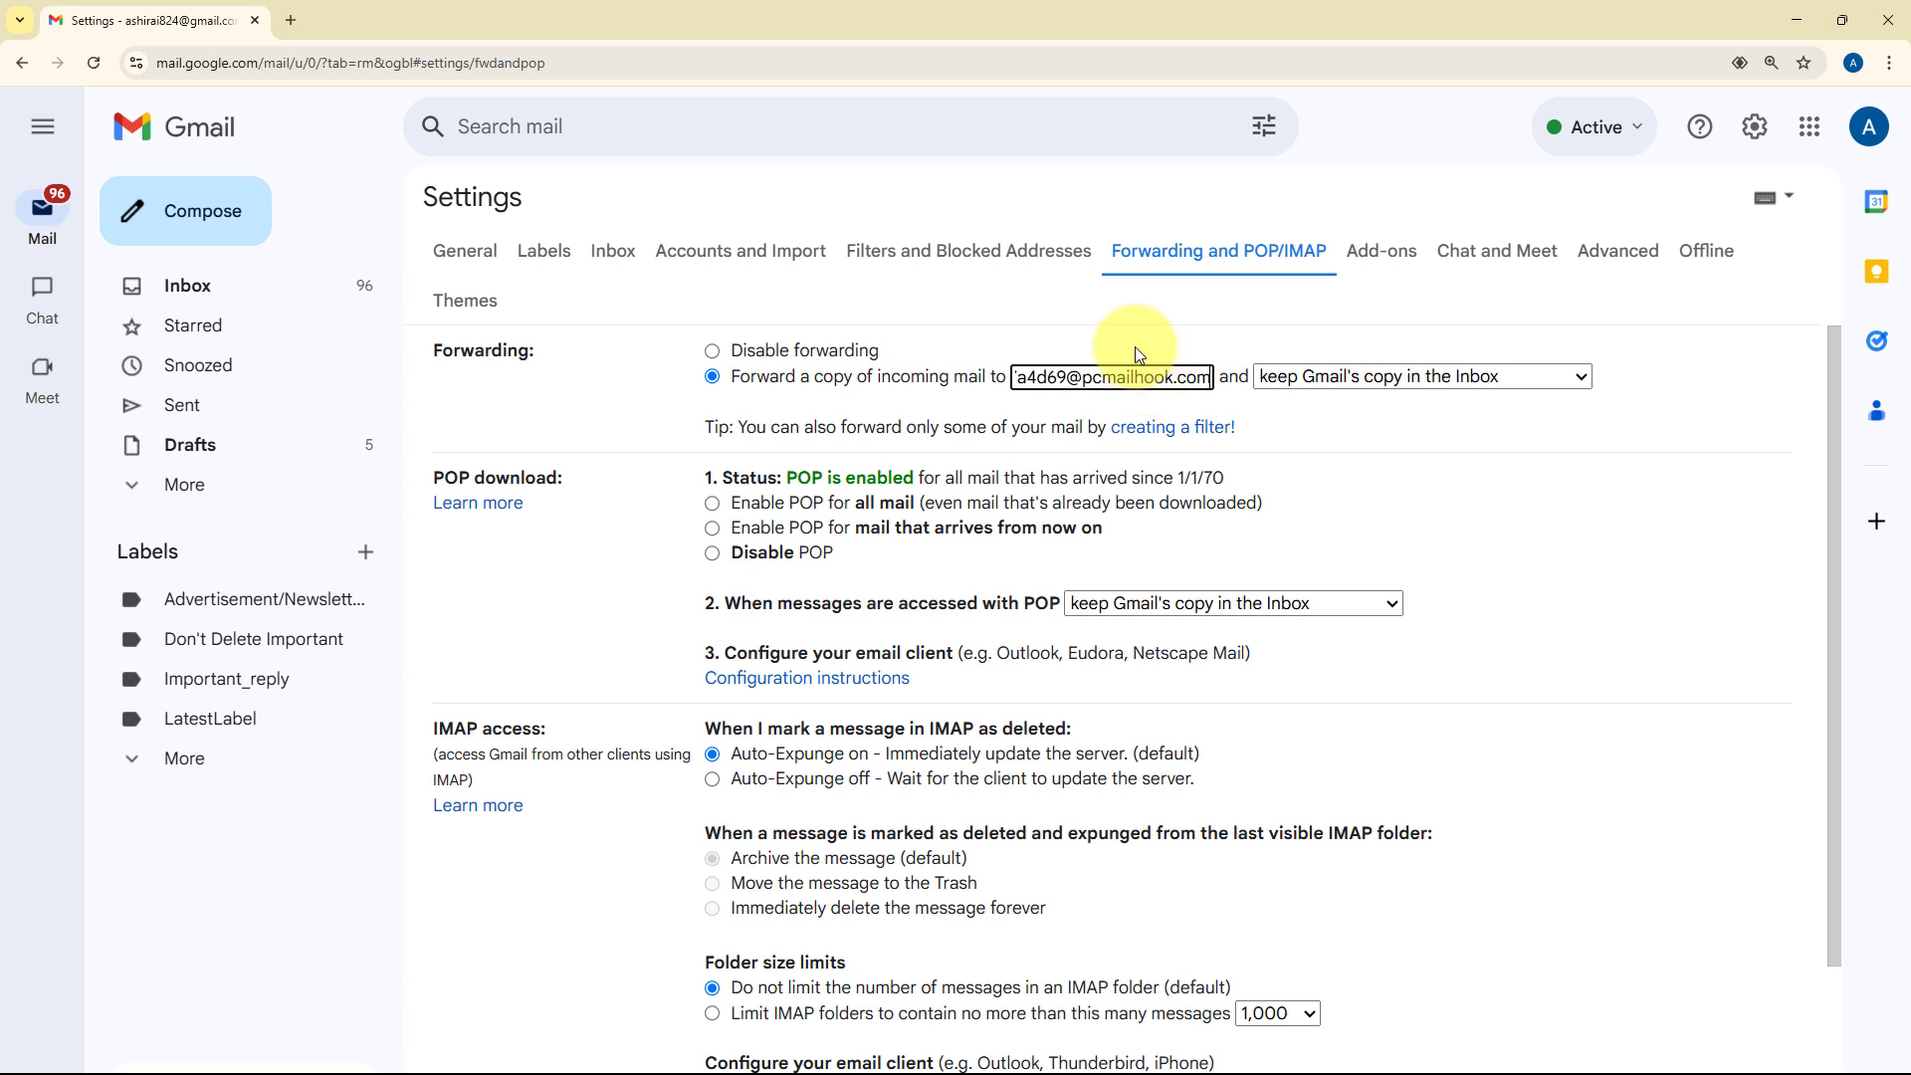
pyautogui.click(1290, 416)
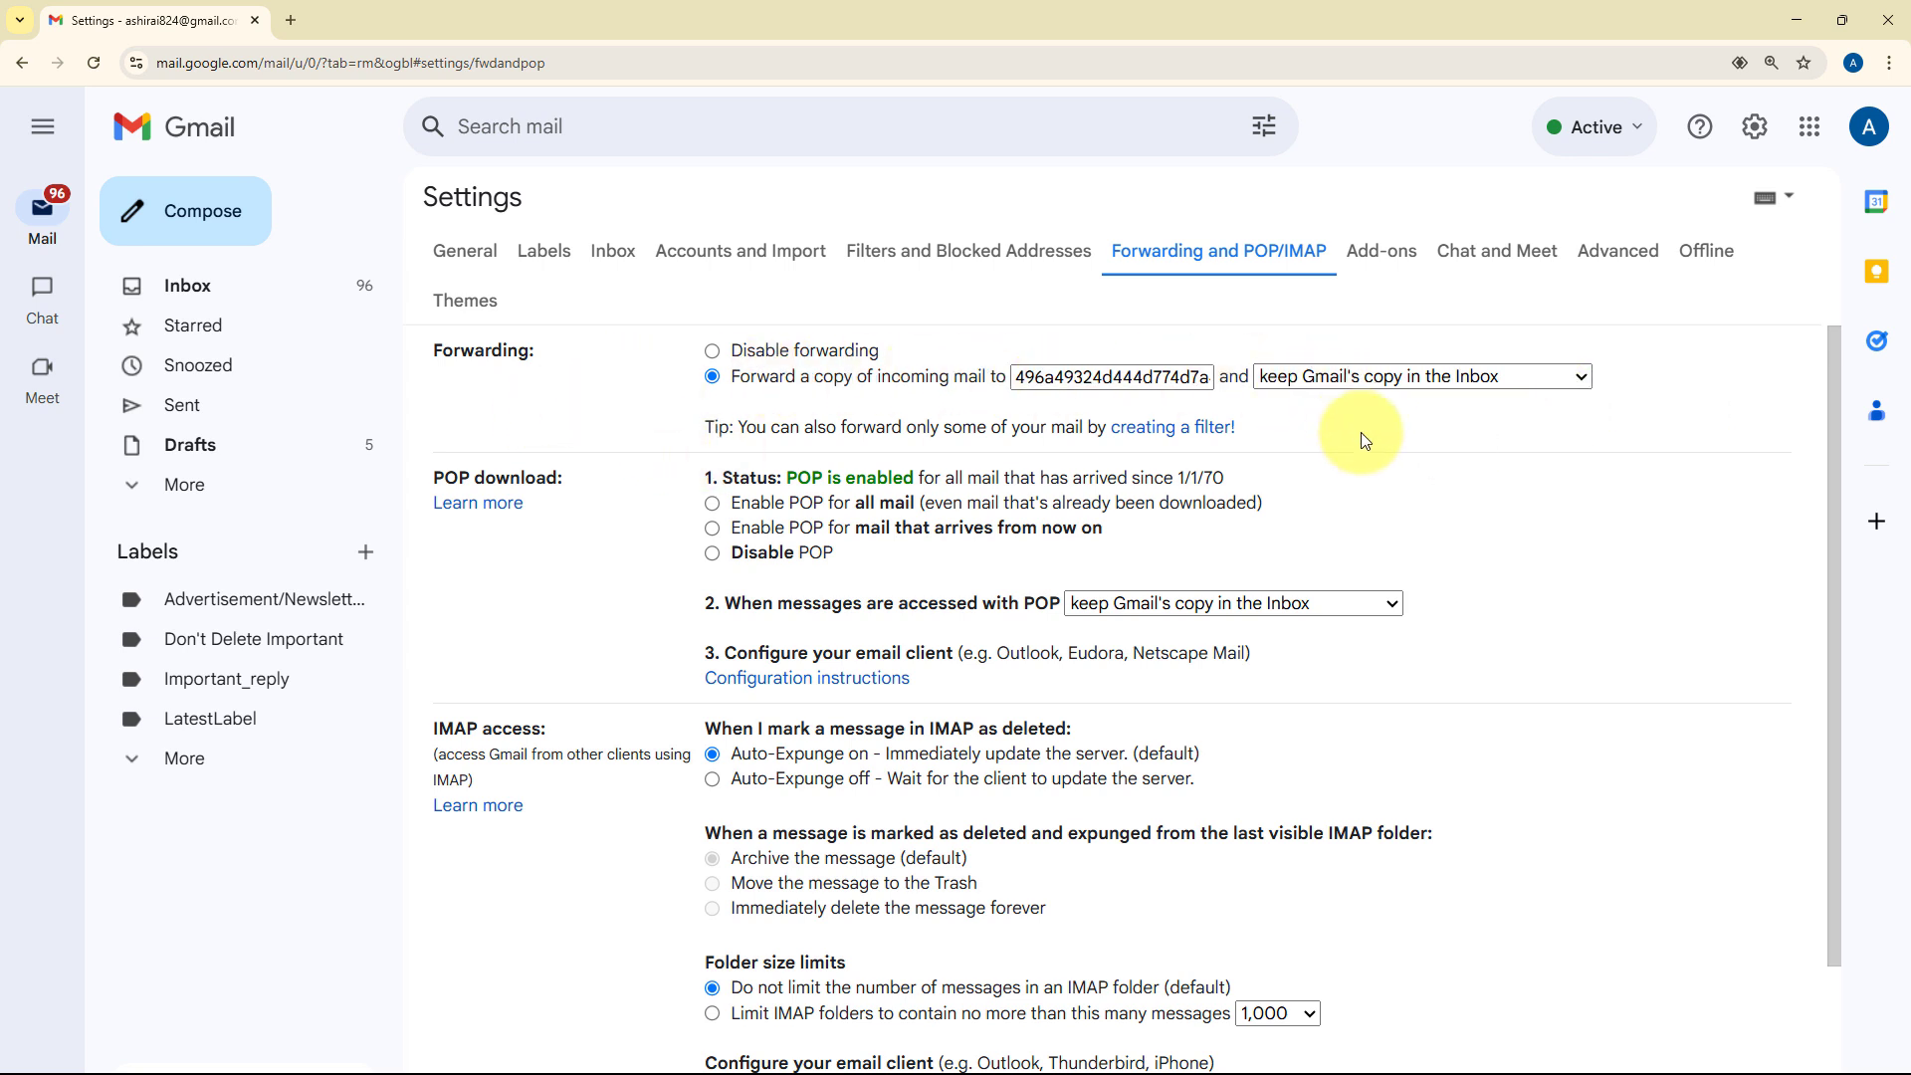
pyautogui.scroll(-2, 1365, 440)
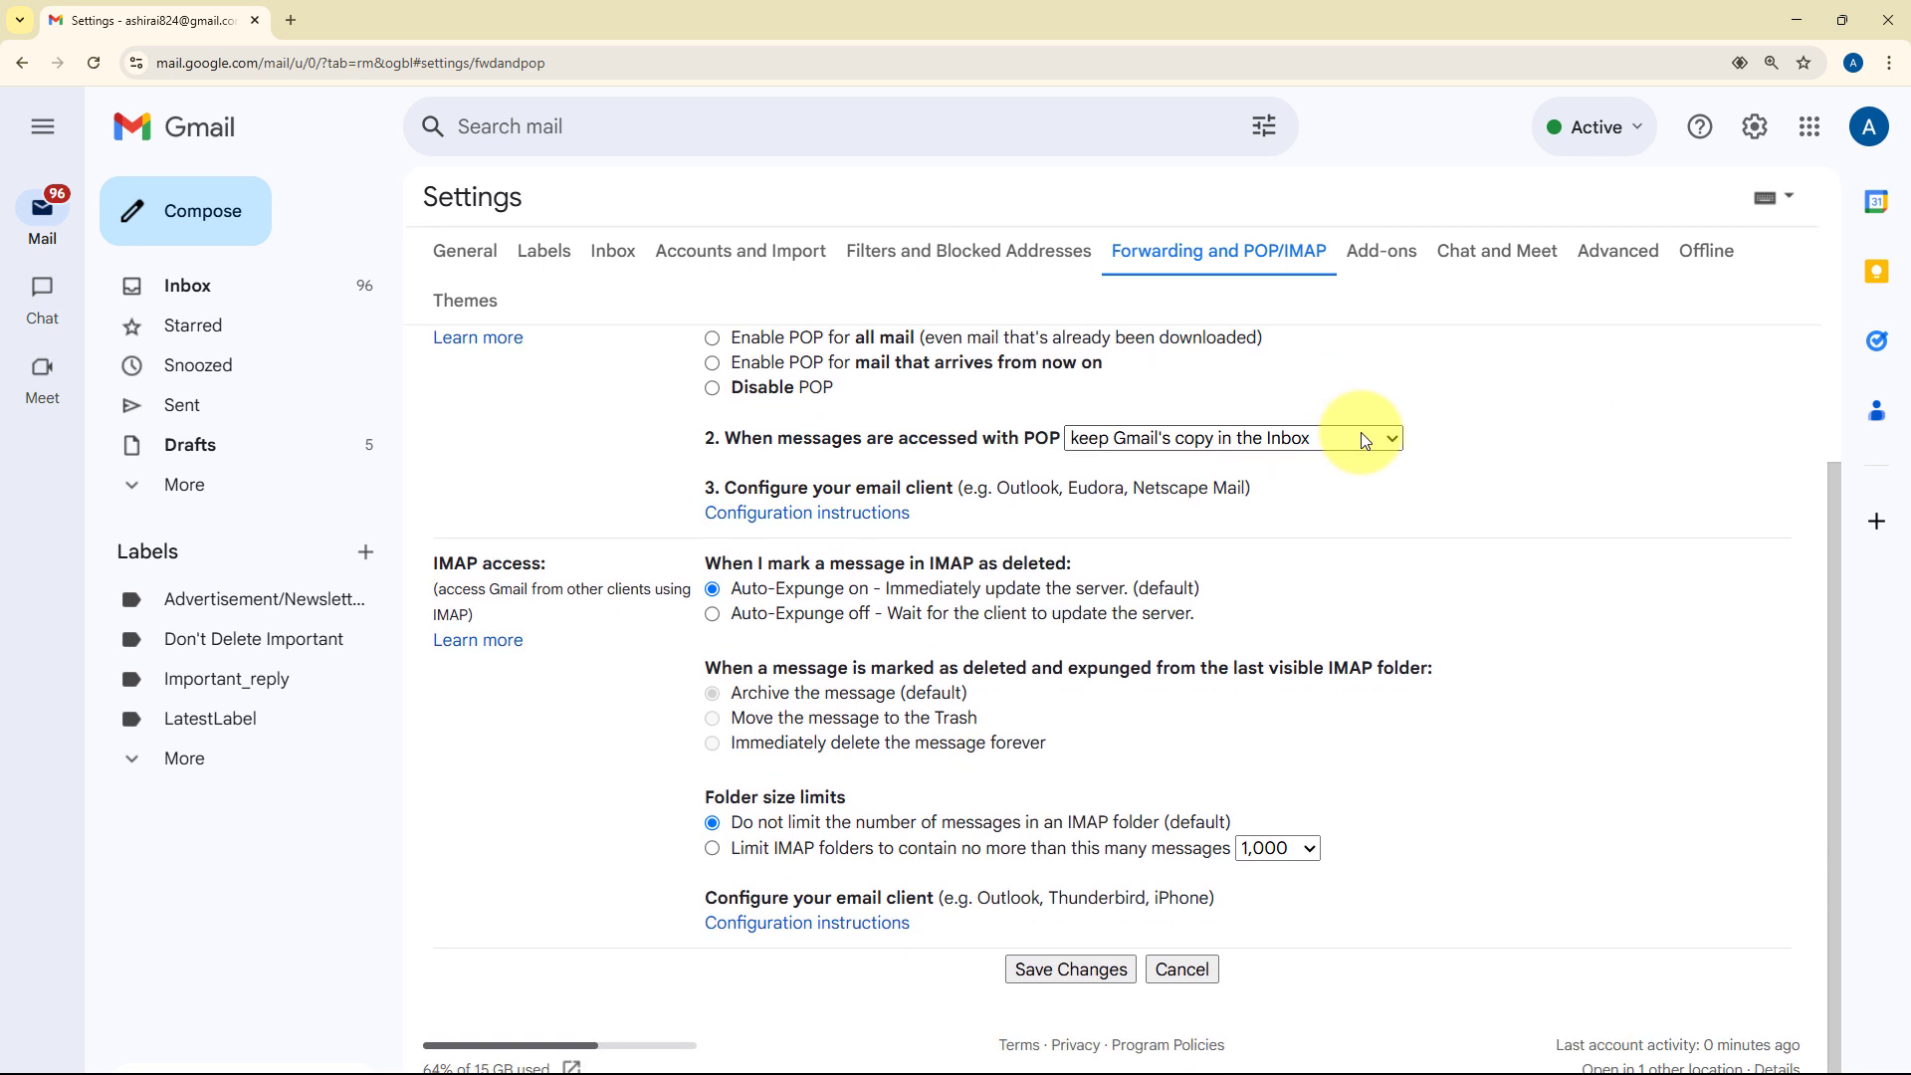
pyautogui.click(1089, 969)
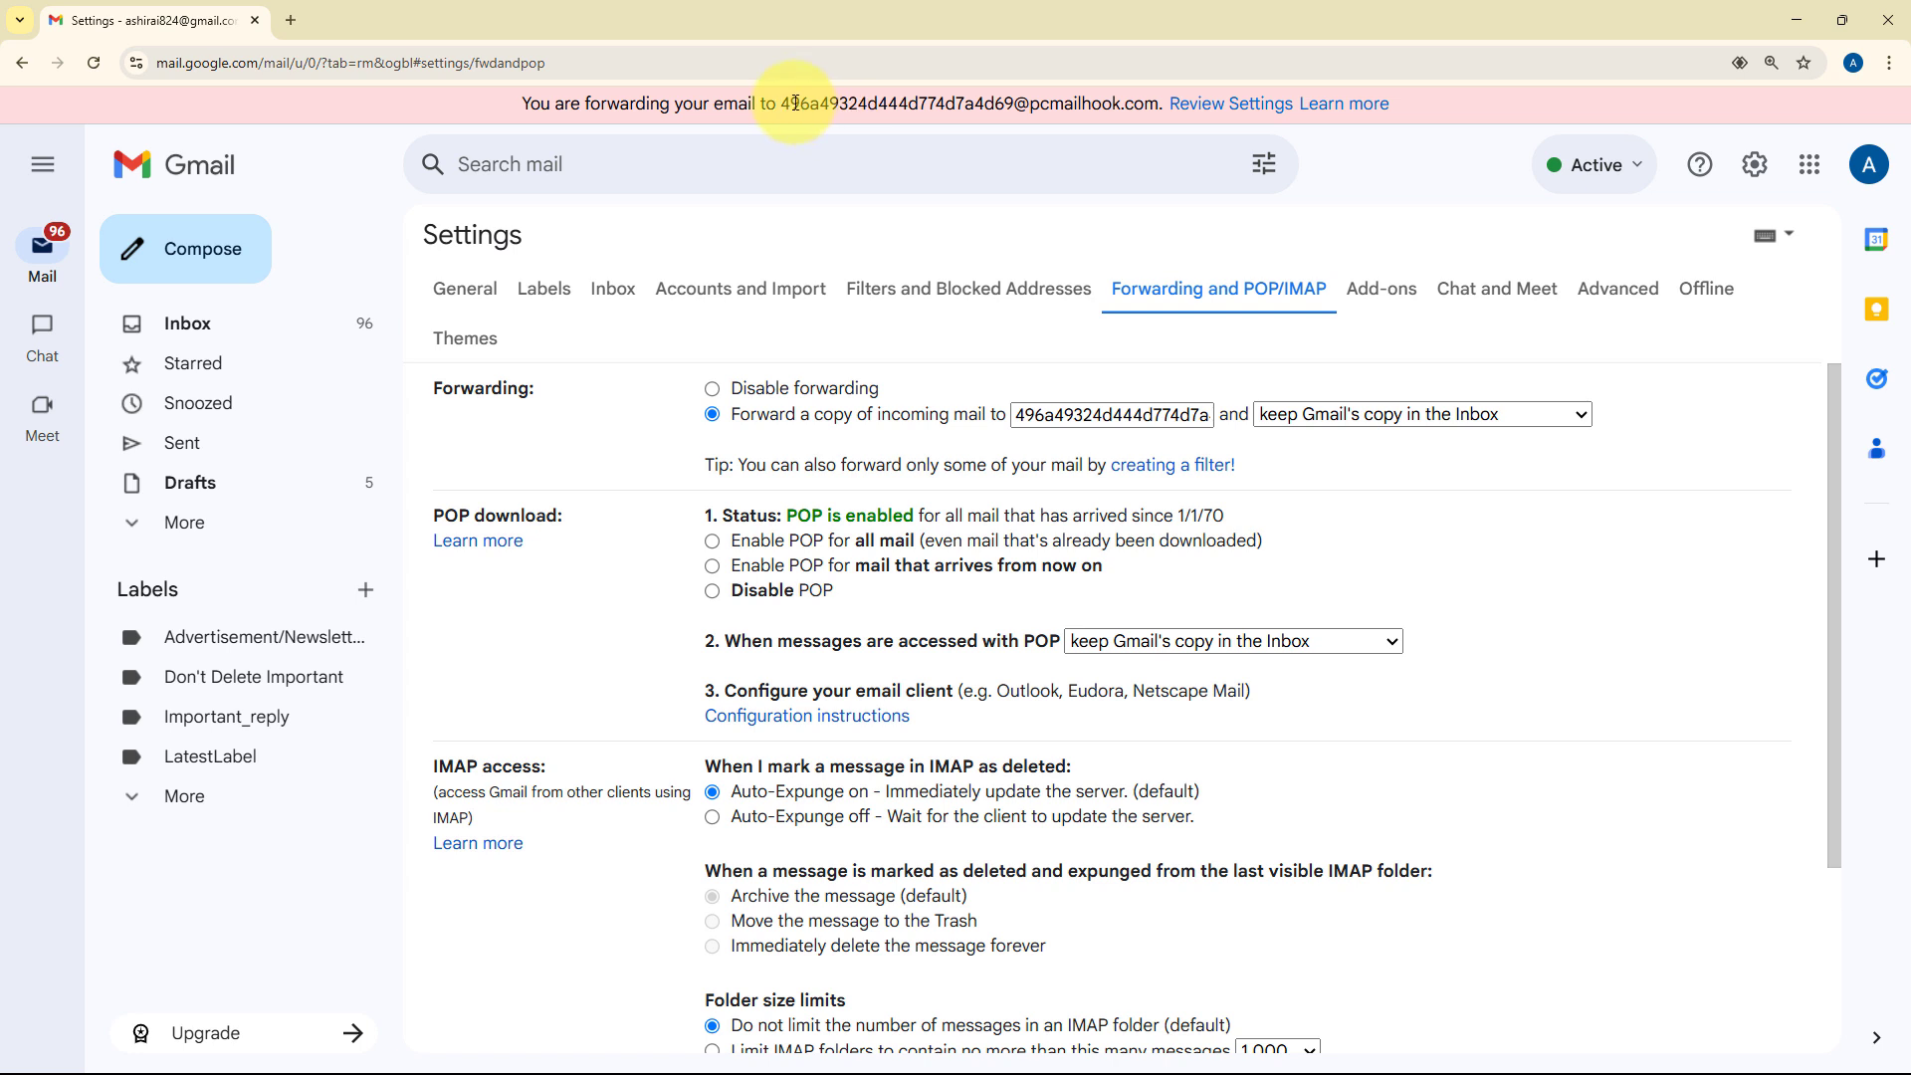
# Check the forwarding address in Gmail's notice and switch back to the Pabbly Connect workflow
pyautogui.moveTo(780, 104); pyautogui.dragTo(1107, 134)
pyautogui.click(1109, 144)
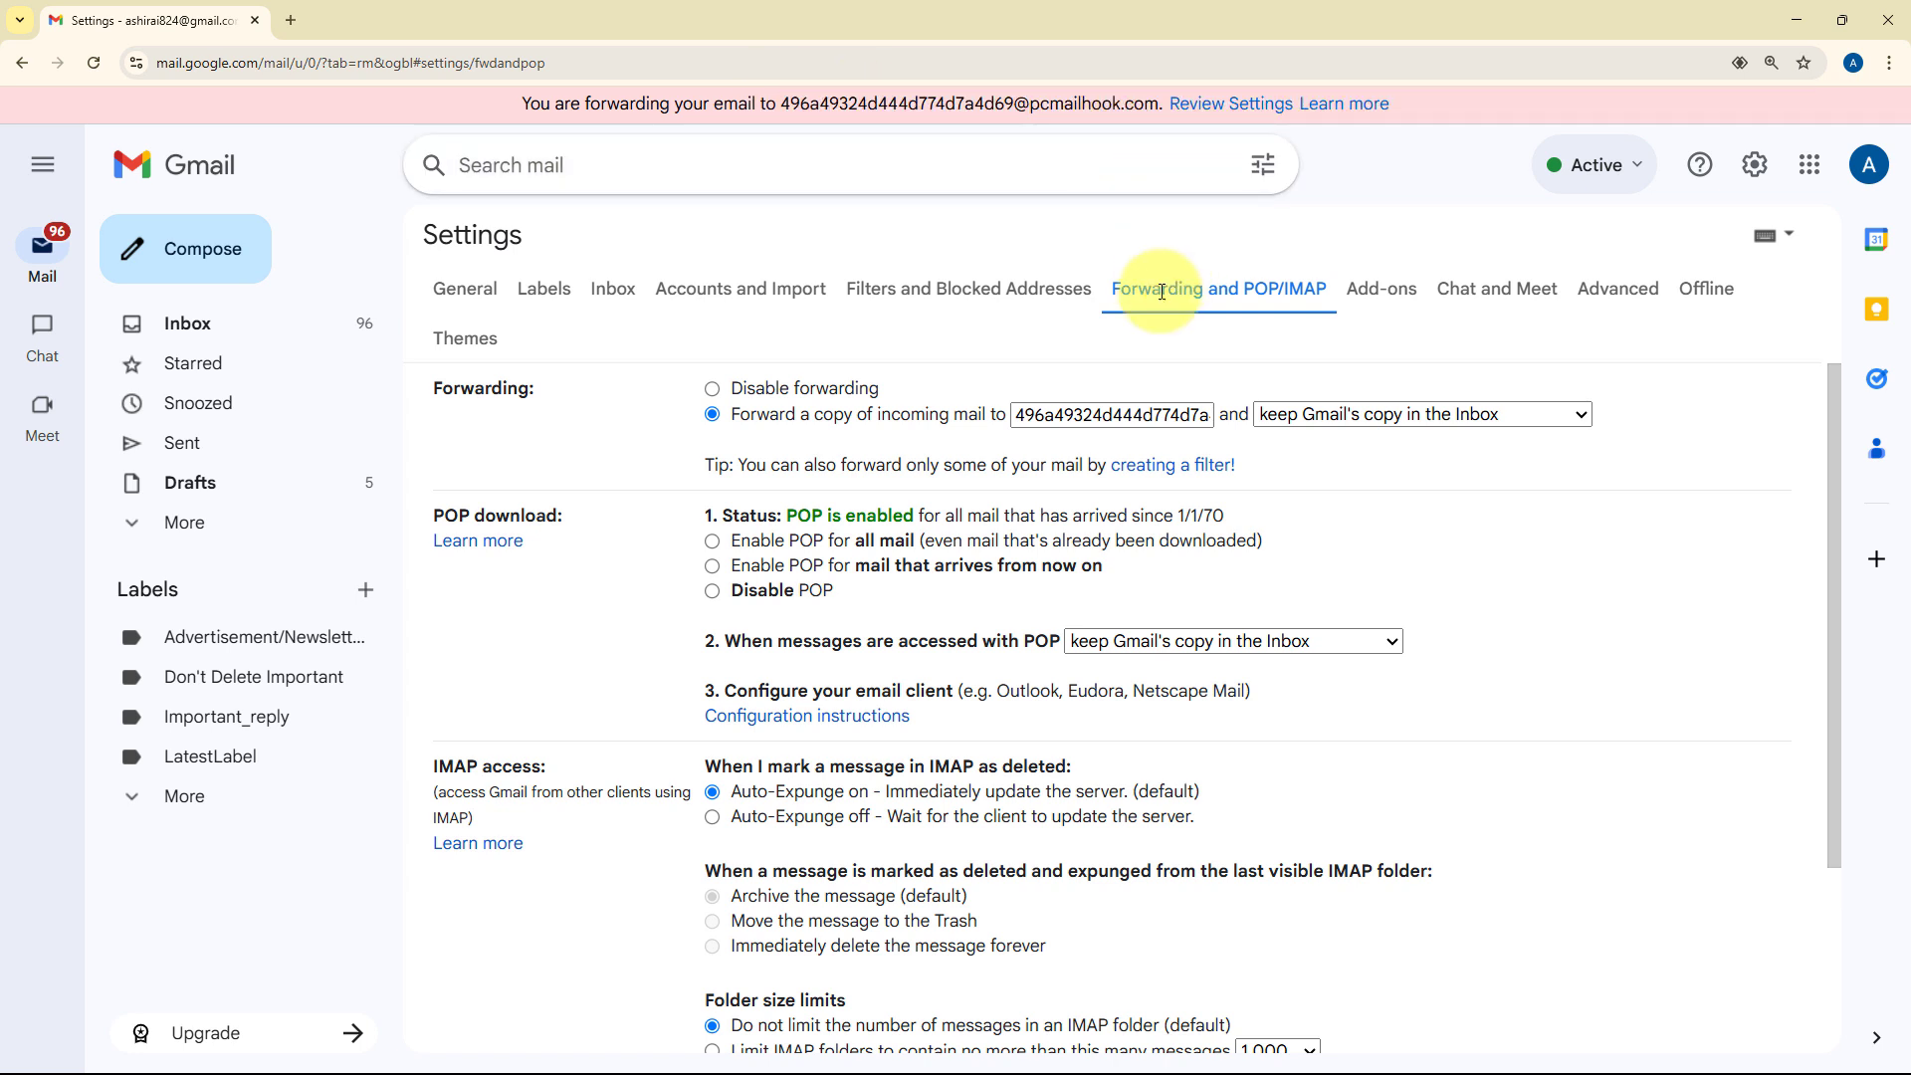
pyautogui.click(1474, 581)
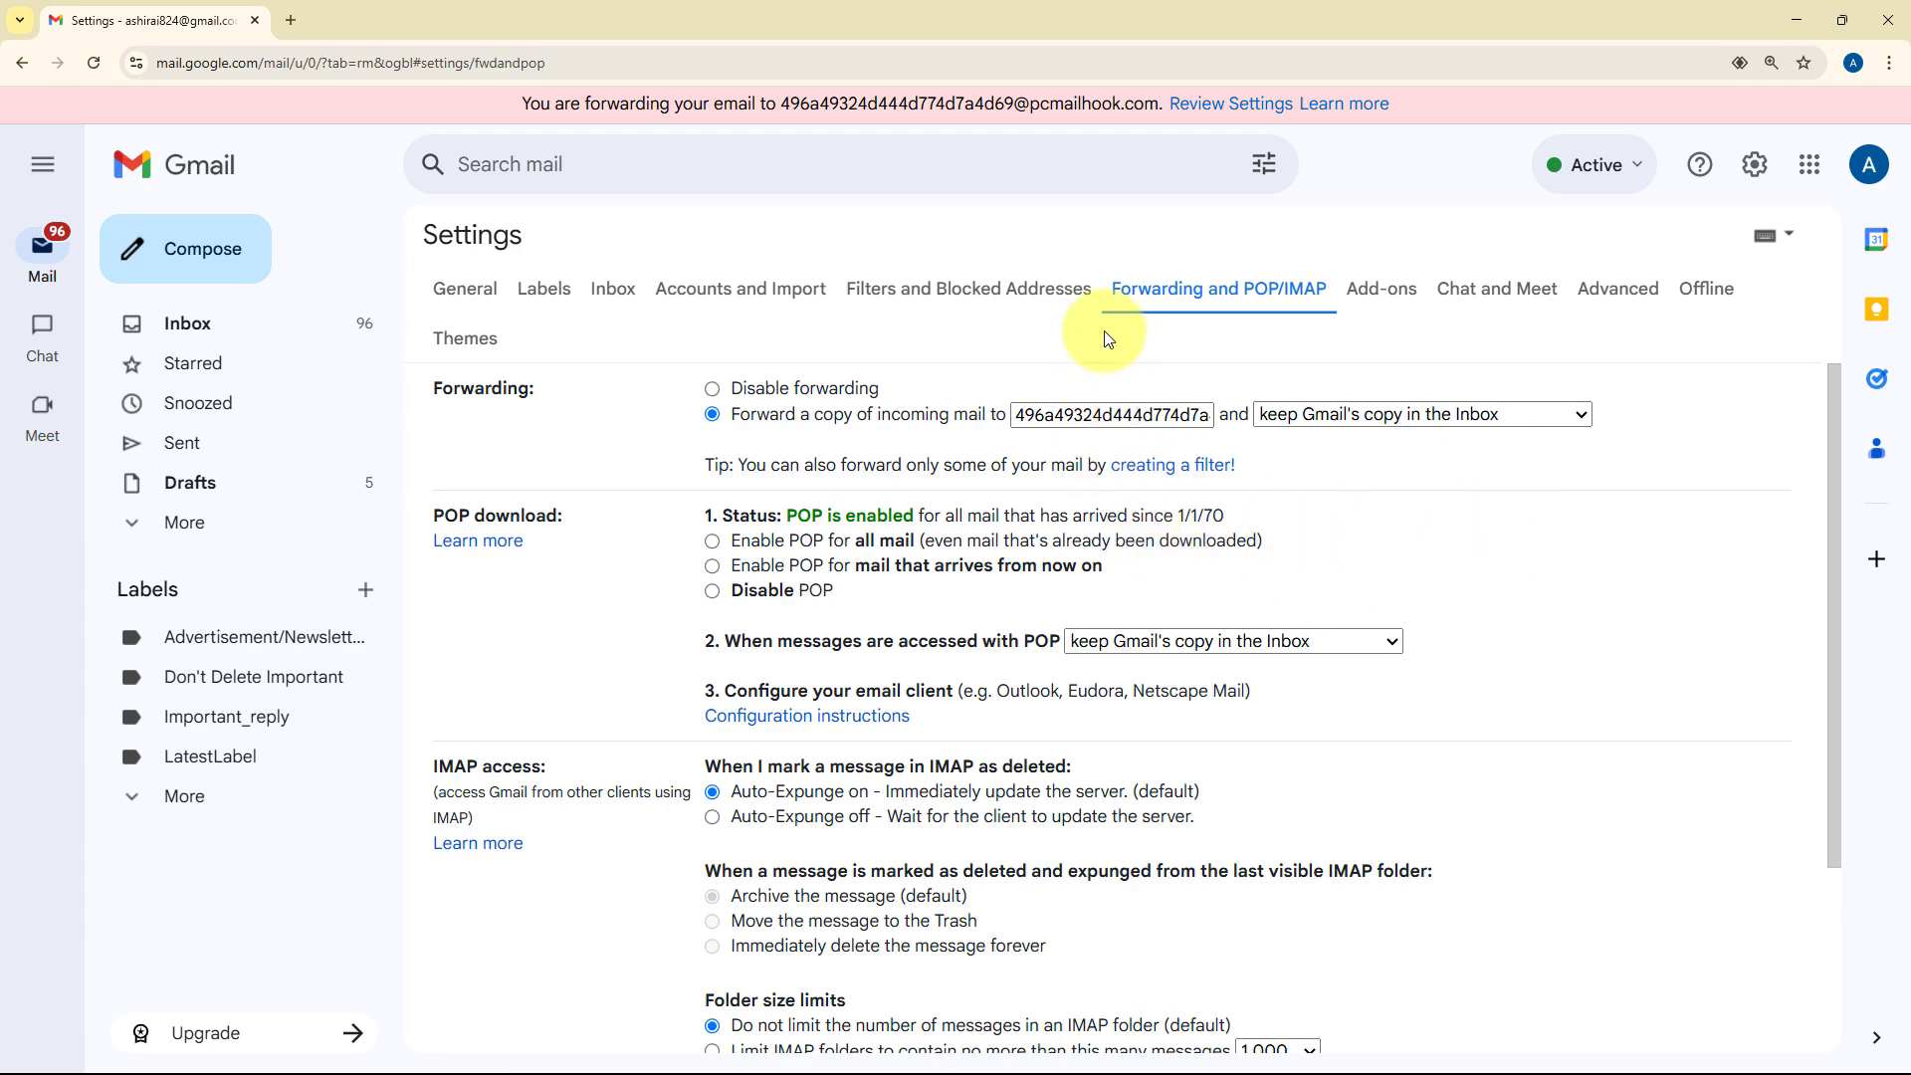
pyautogui.hotkey('alt', 'Tab')
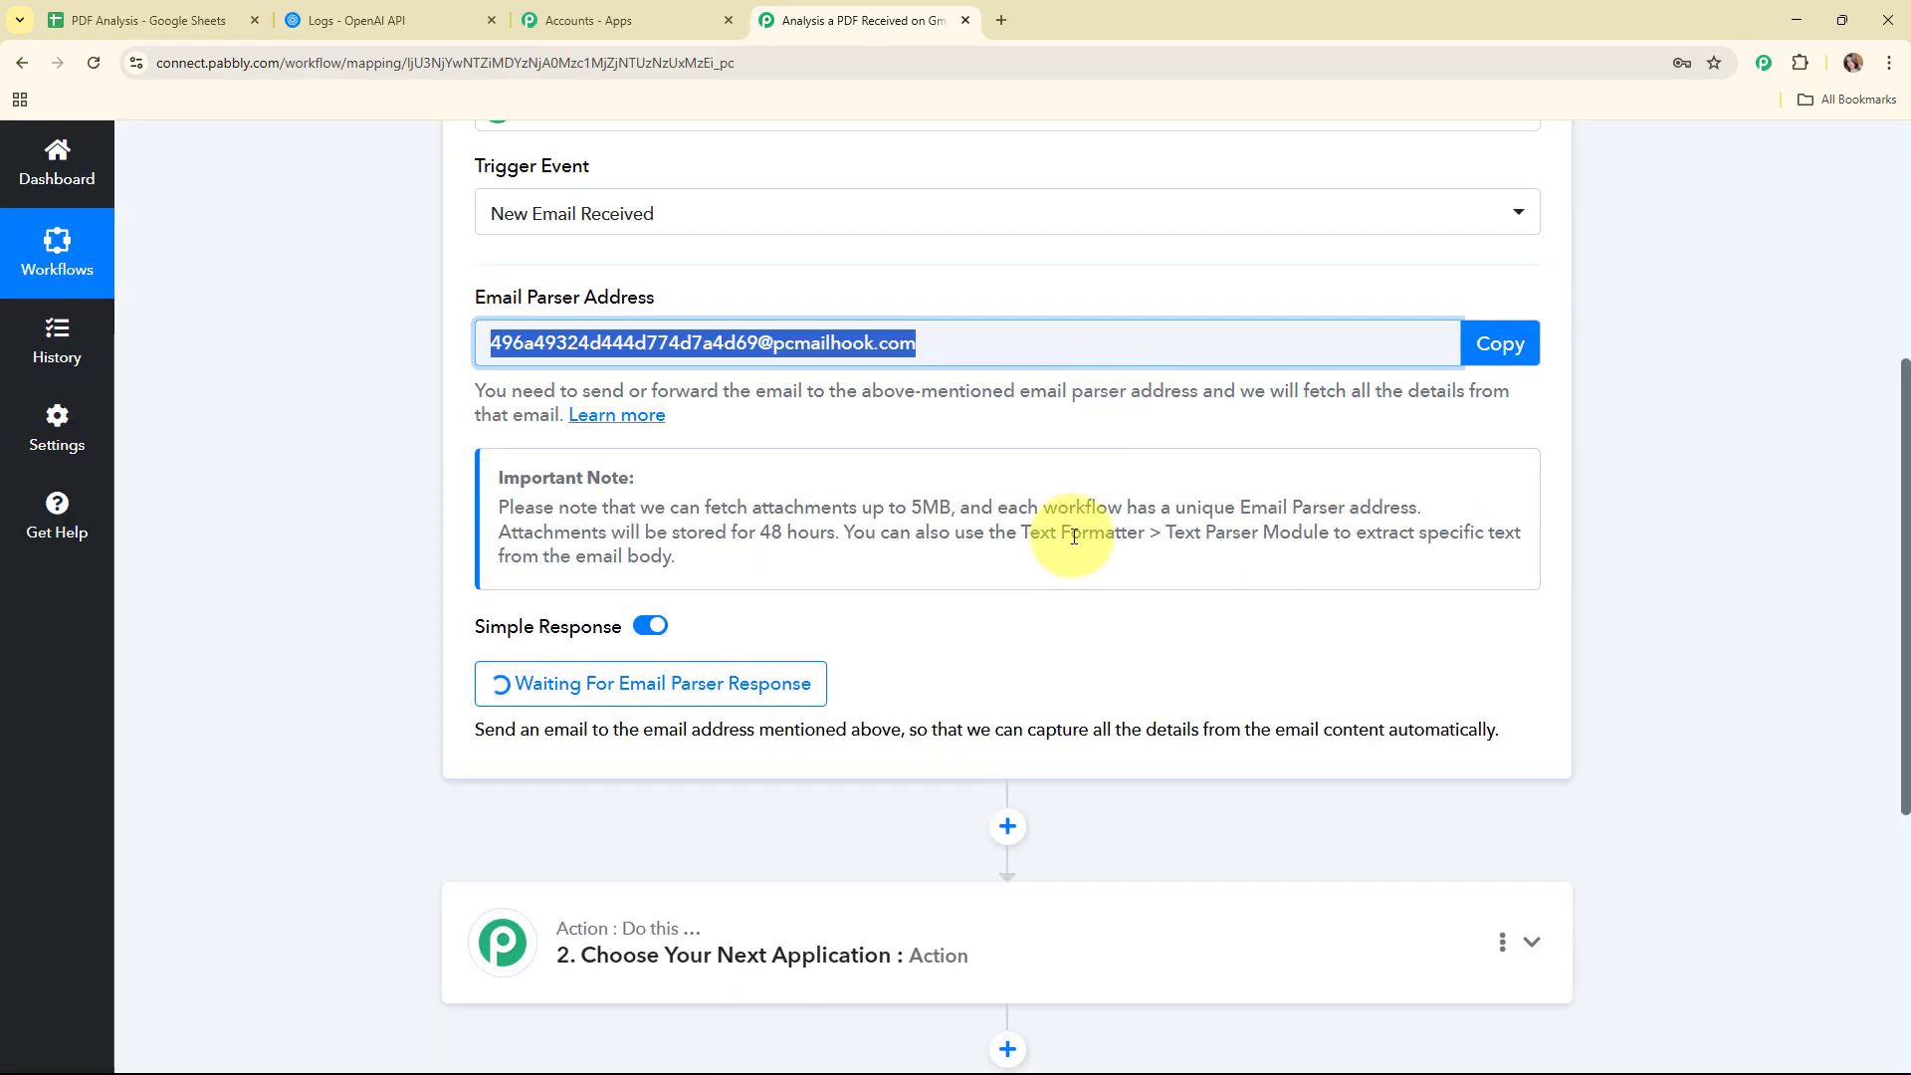
pyautogui.scroll(-2, 1074, 541)
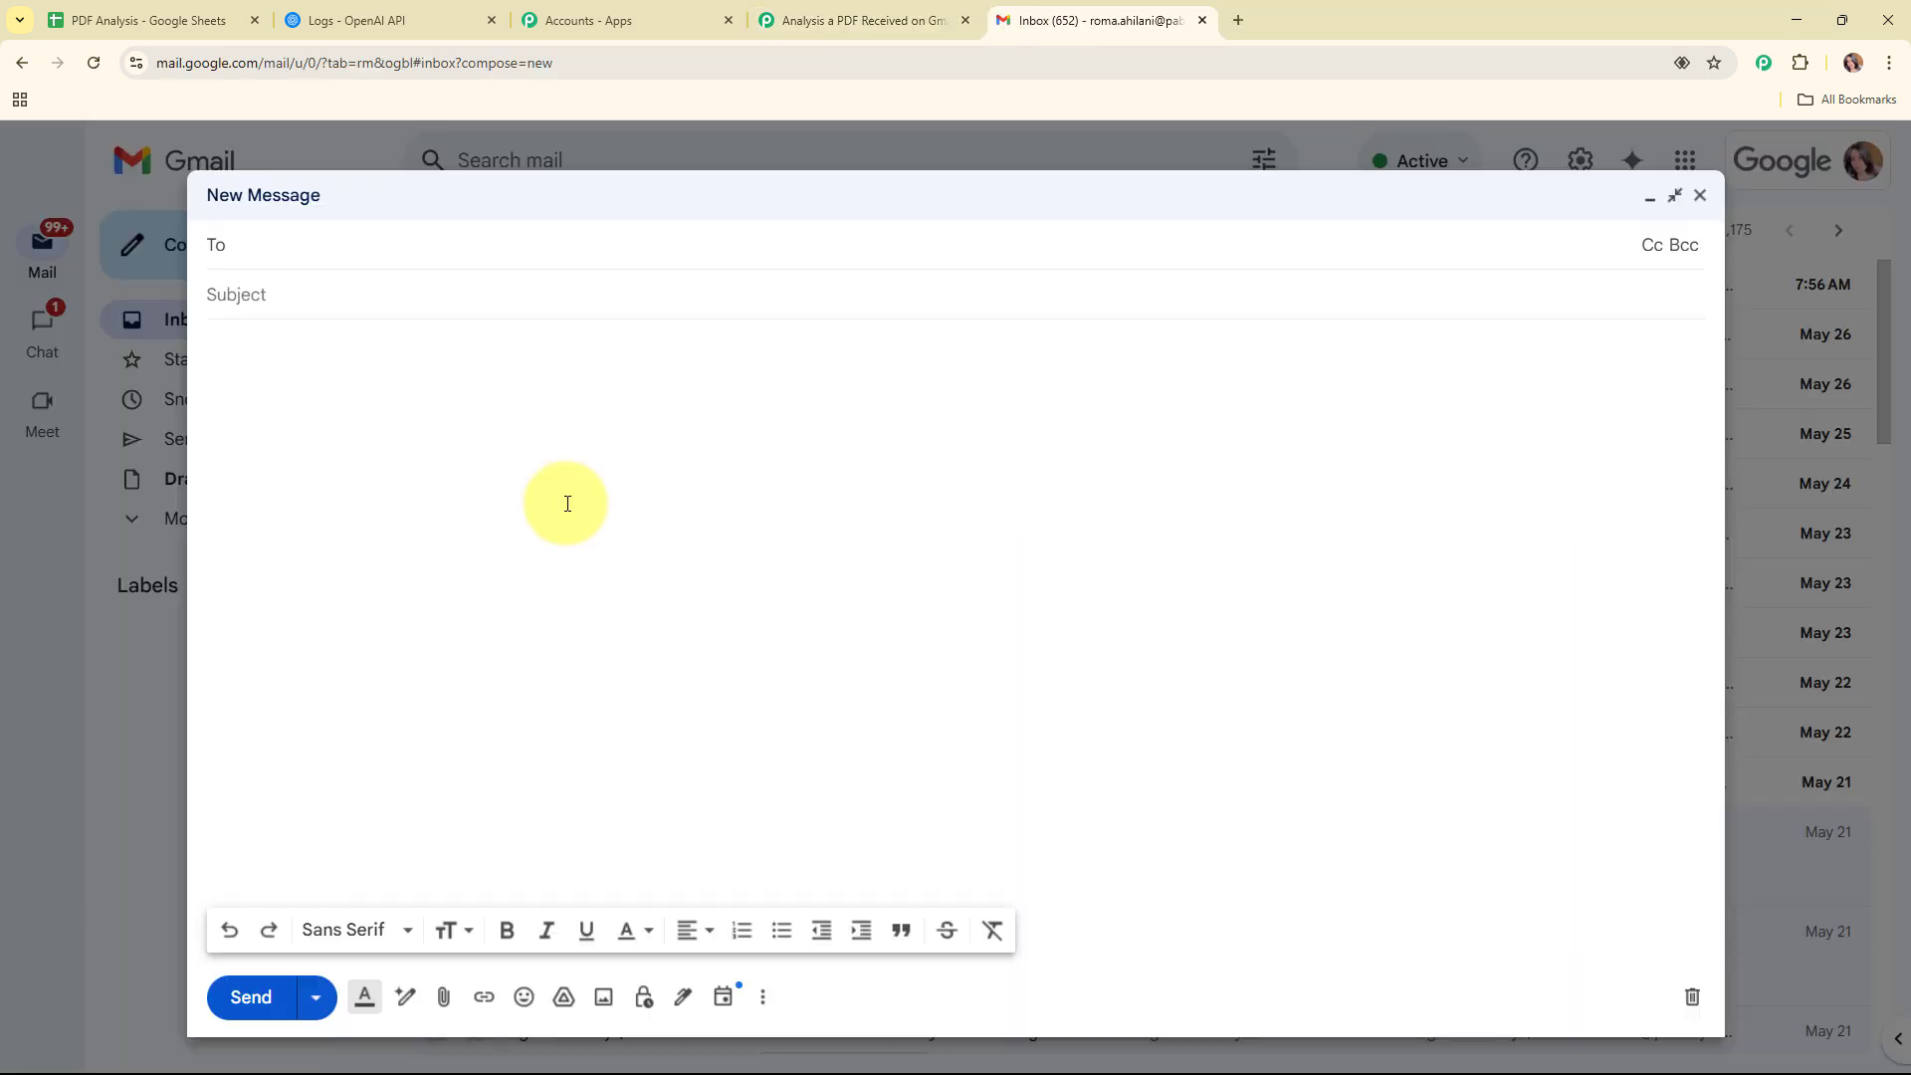
# Address a new Gmail message to the demo user's email and give it the subject "Loan Agreement"
pyautogui.write('d')
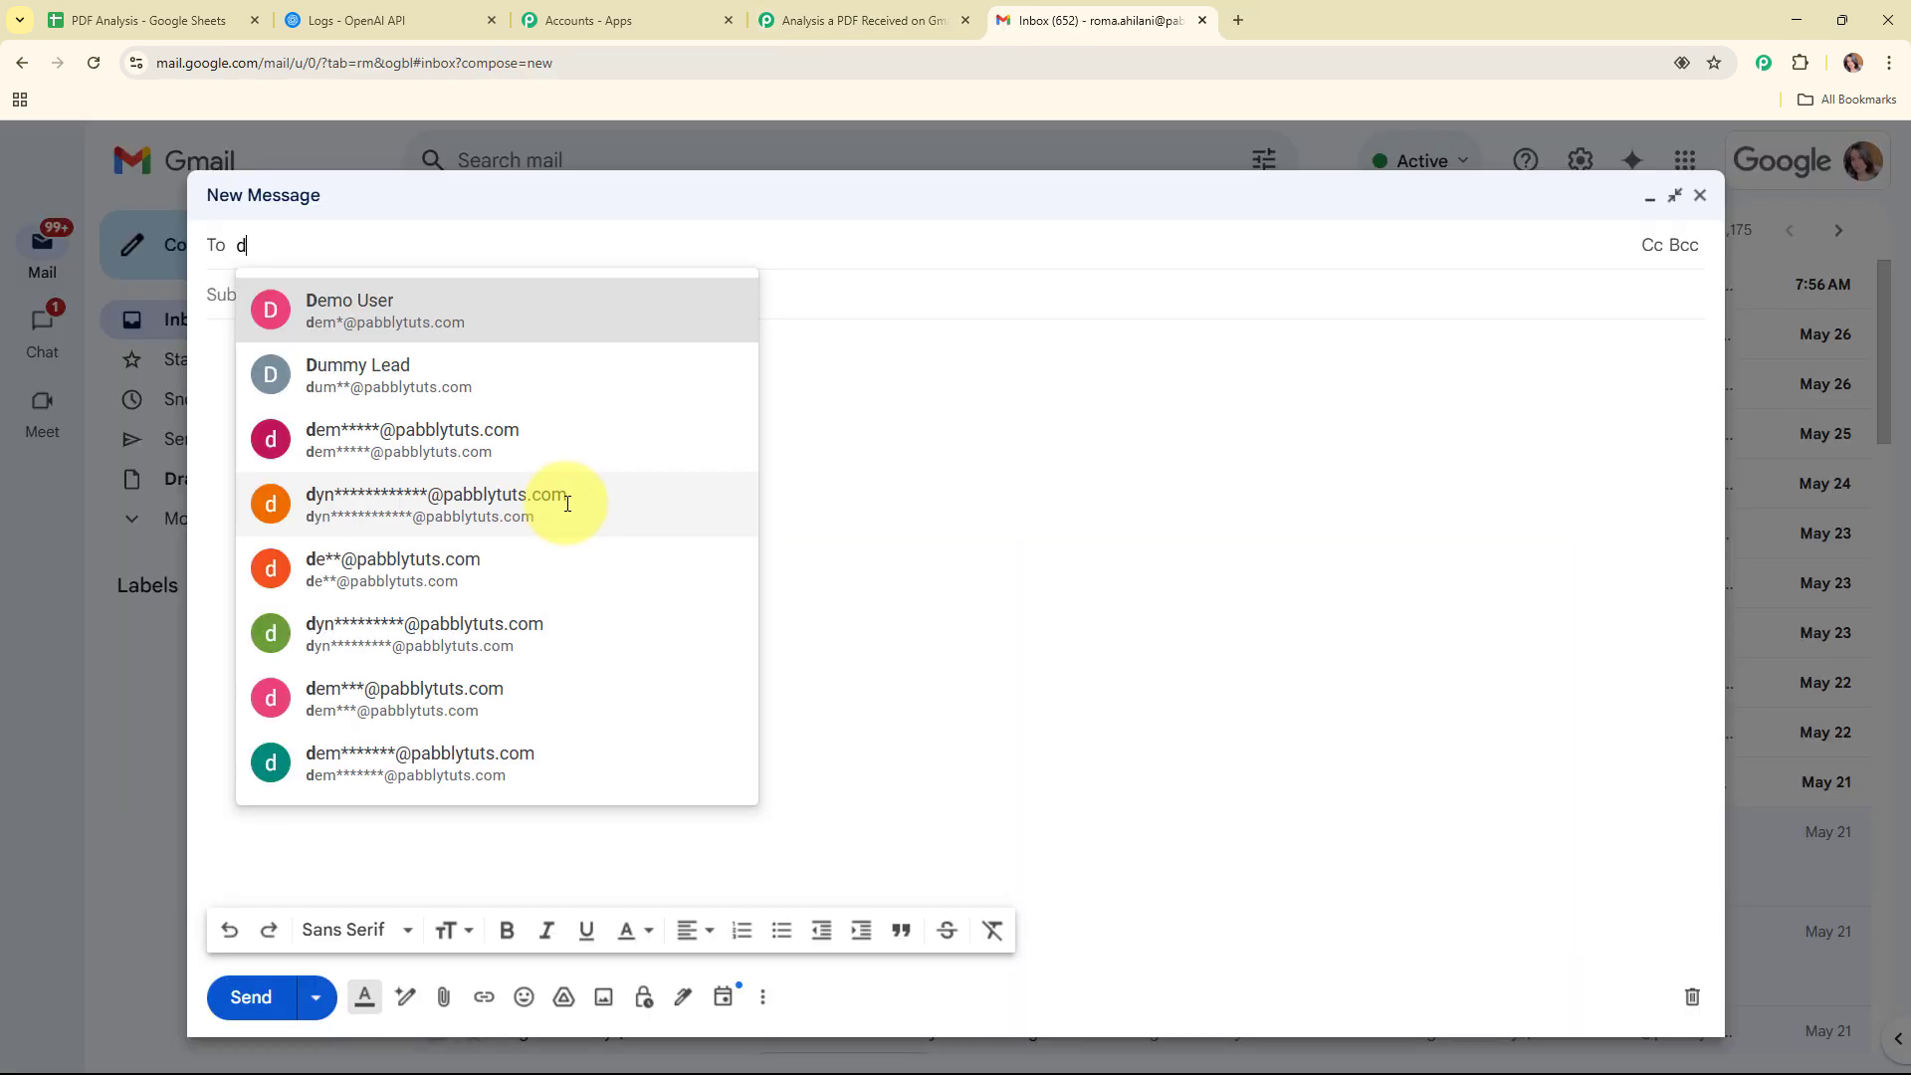
pyautogui.write('emouse')
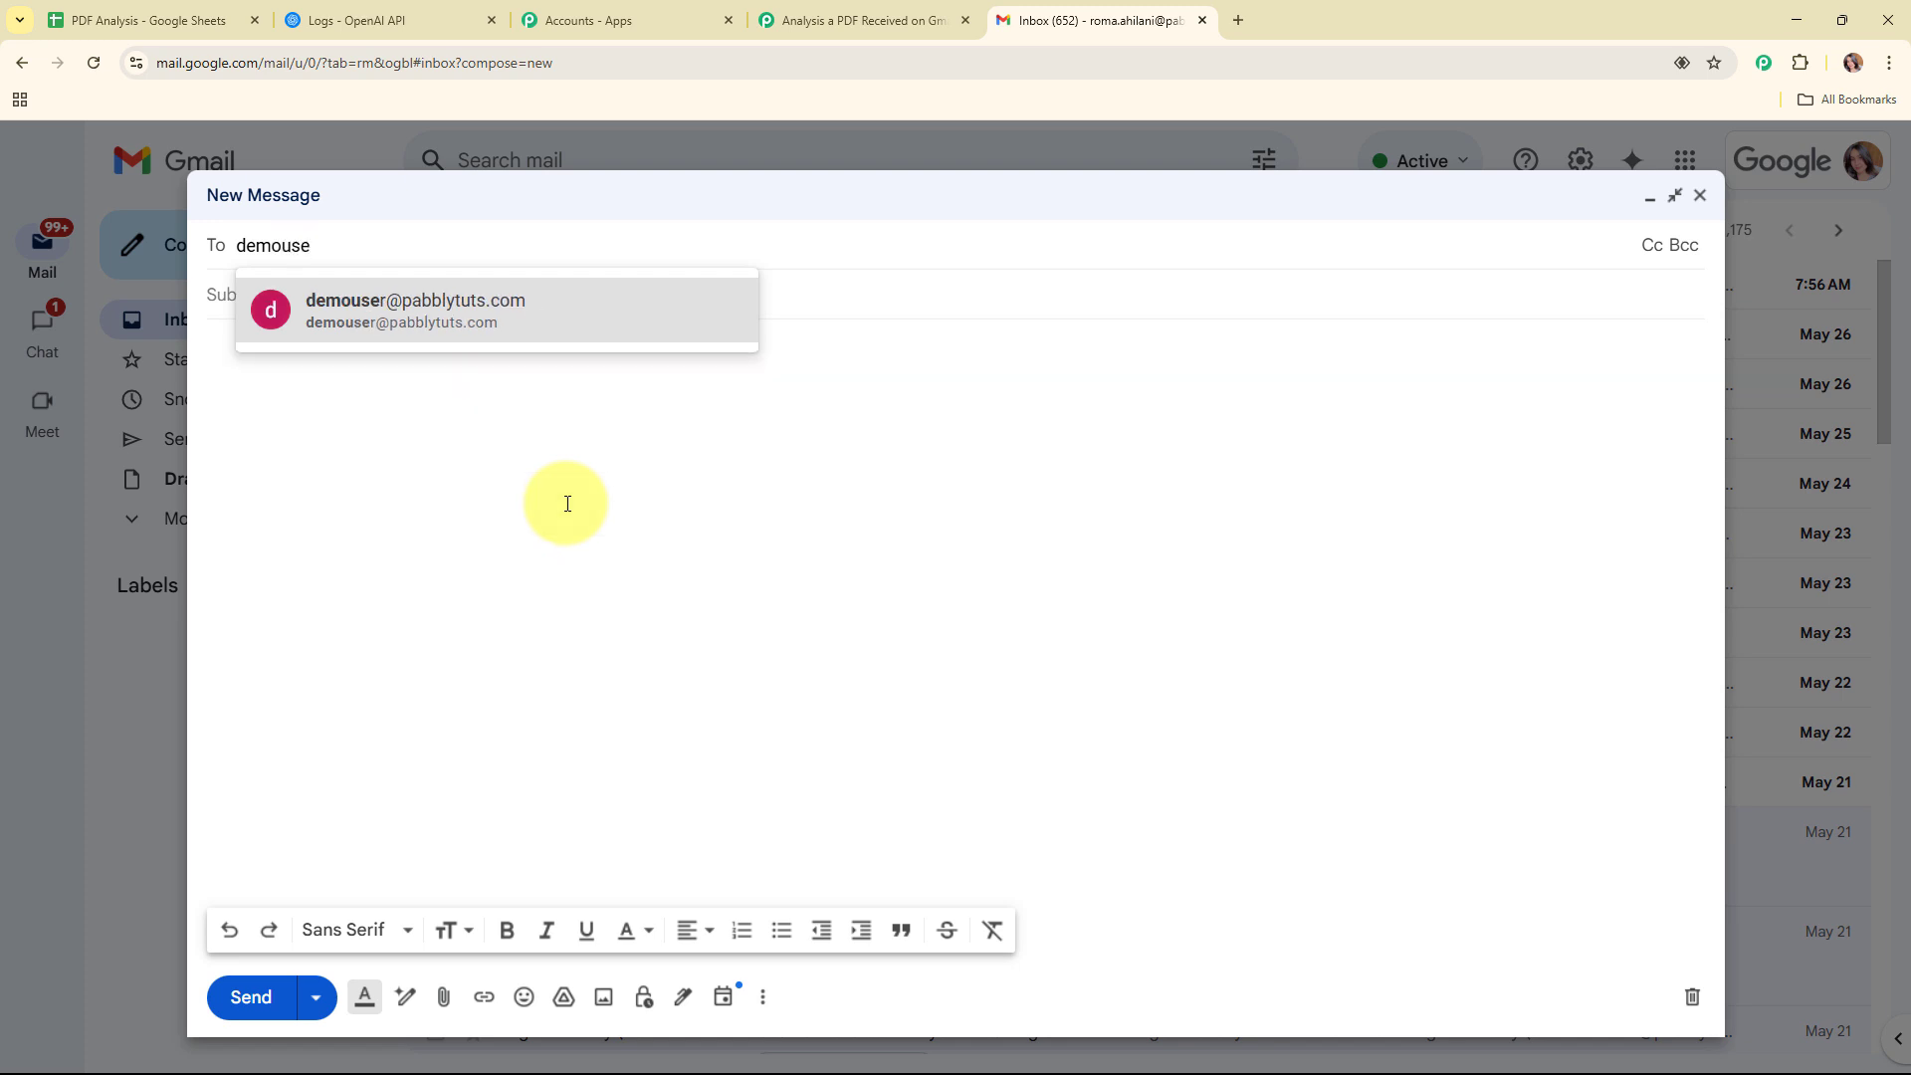
pyautogui.click(472, 338)
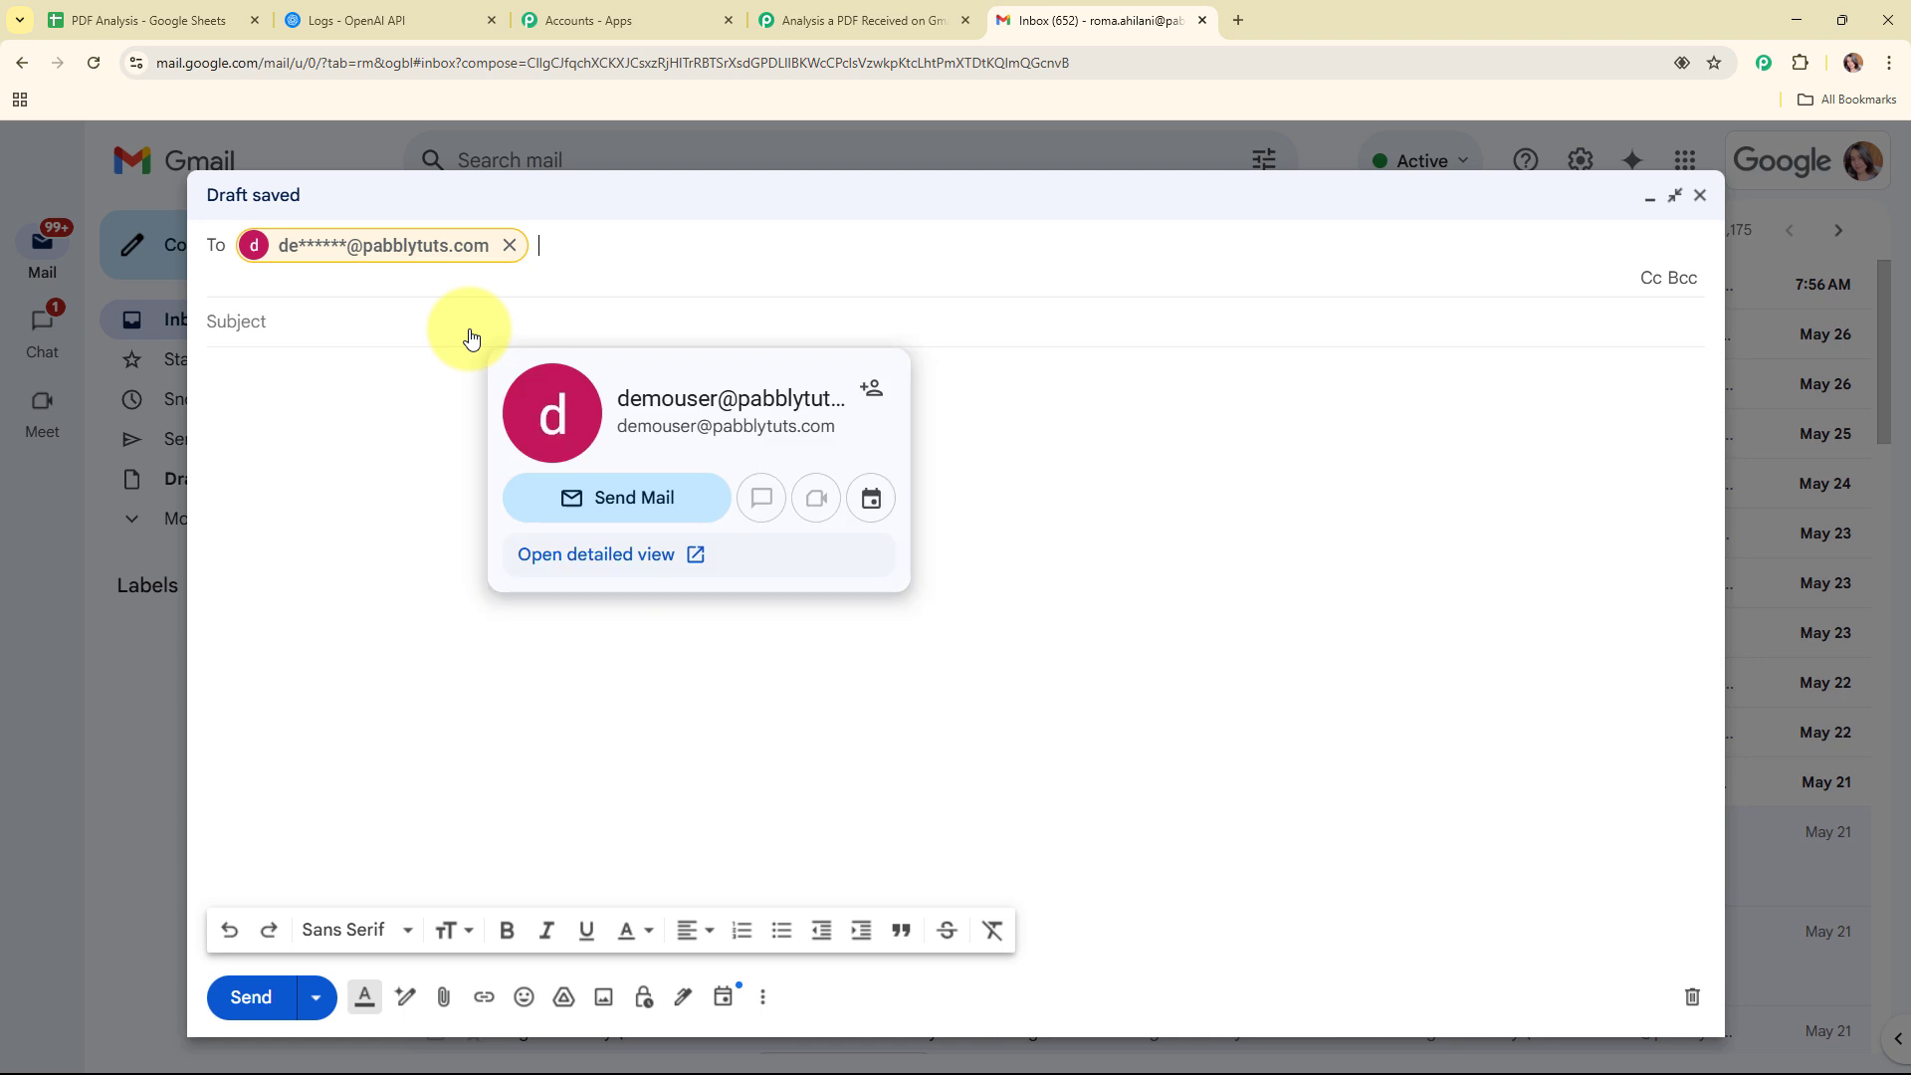
pyautogui.click(358, 317)
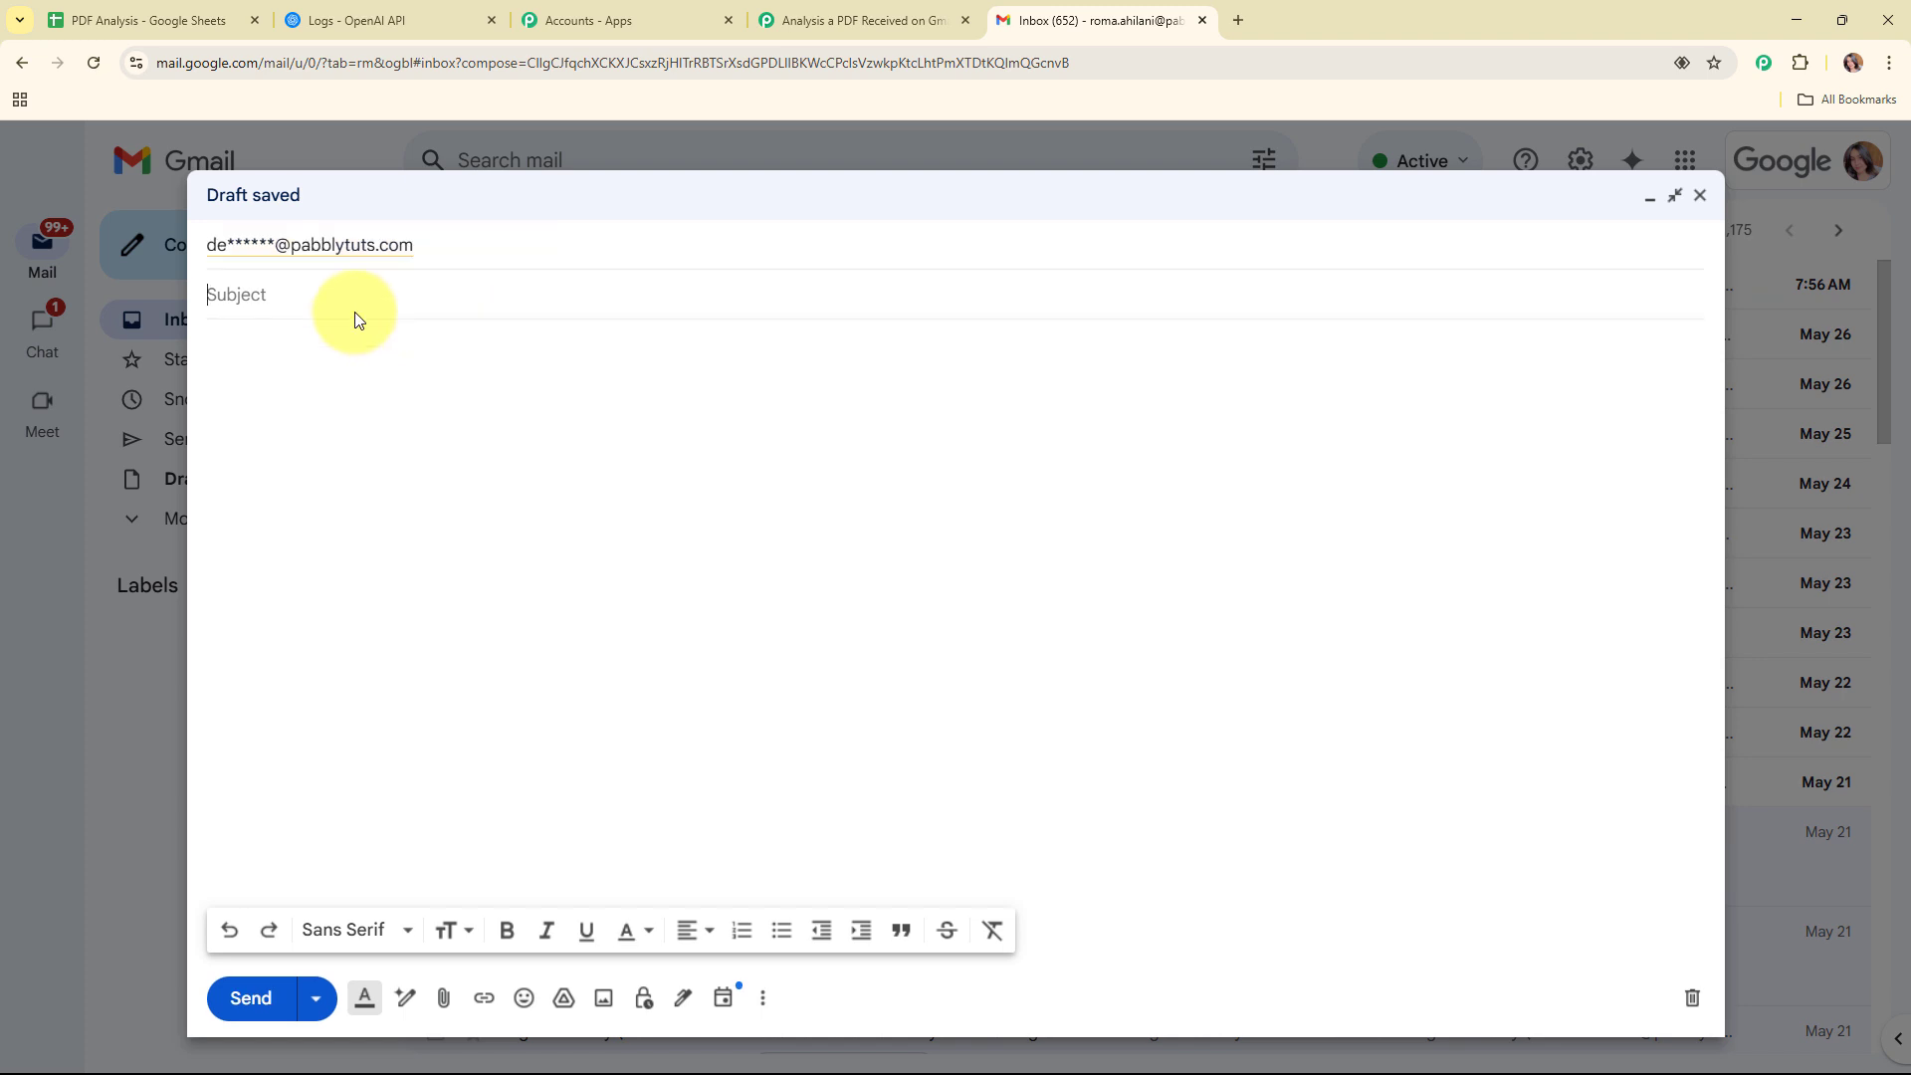
pyautogui.write('Loan Agreement')
# Write the message body with the greeting "Hey," followed by a blank line and "Here's the Loan Agreement"
pyautogui.click(356, 374)
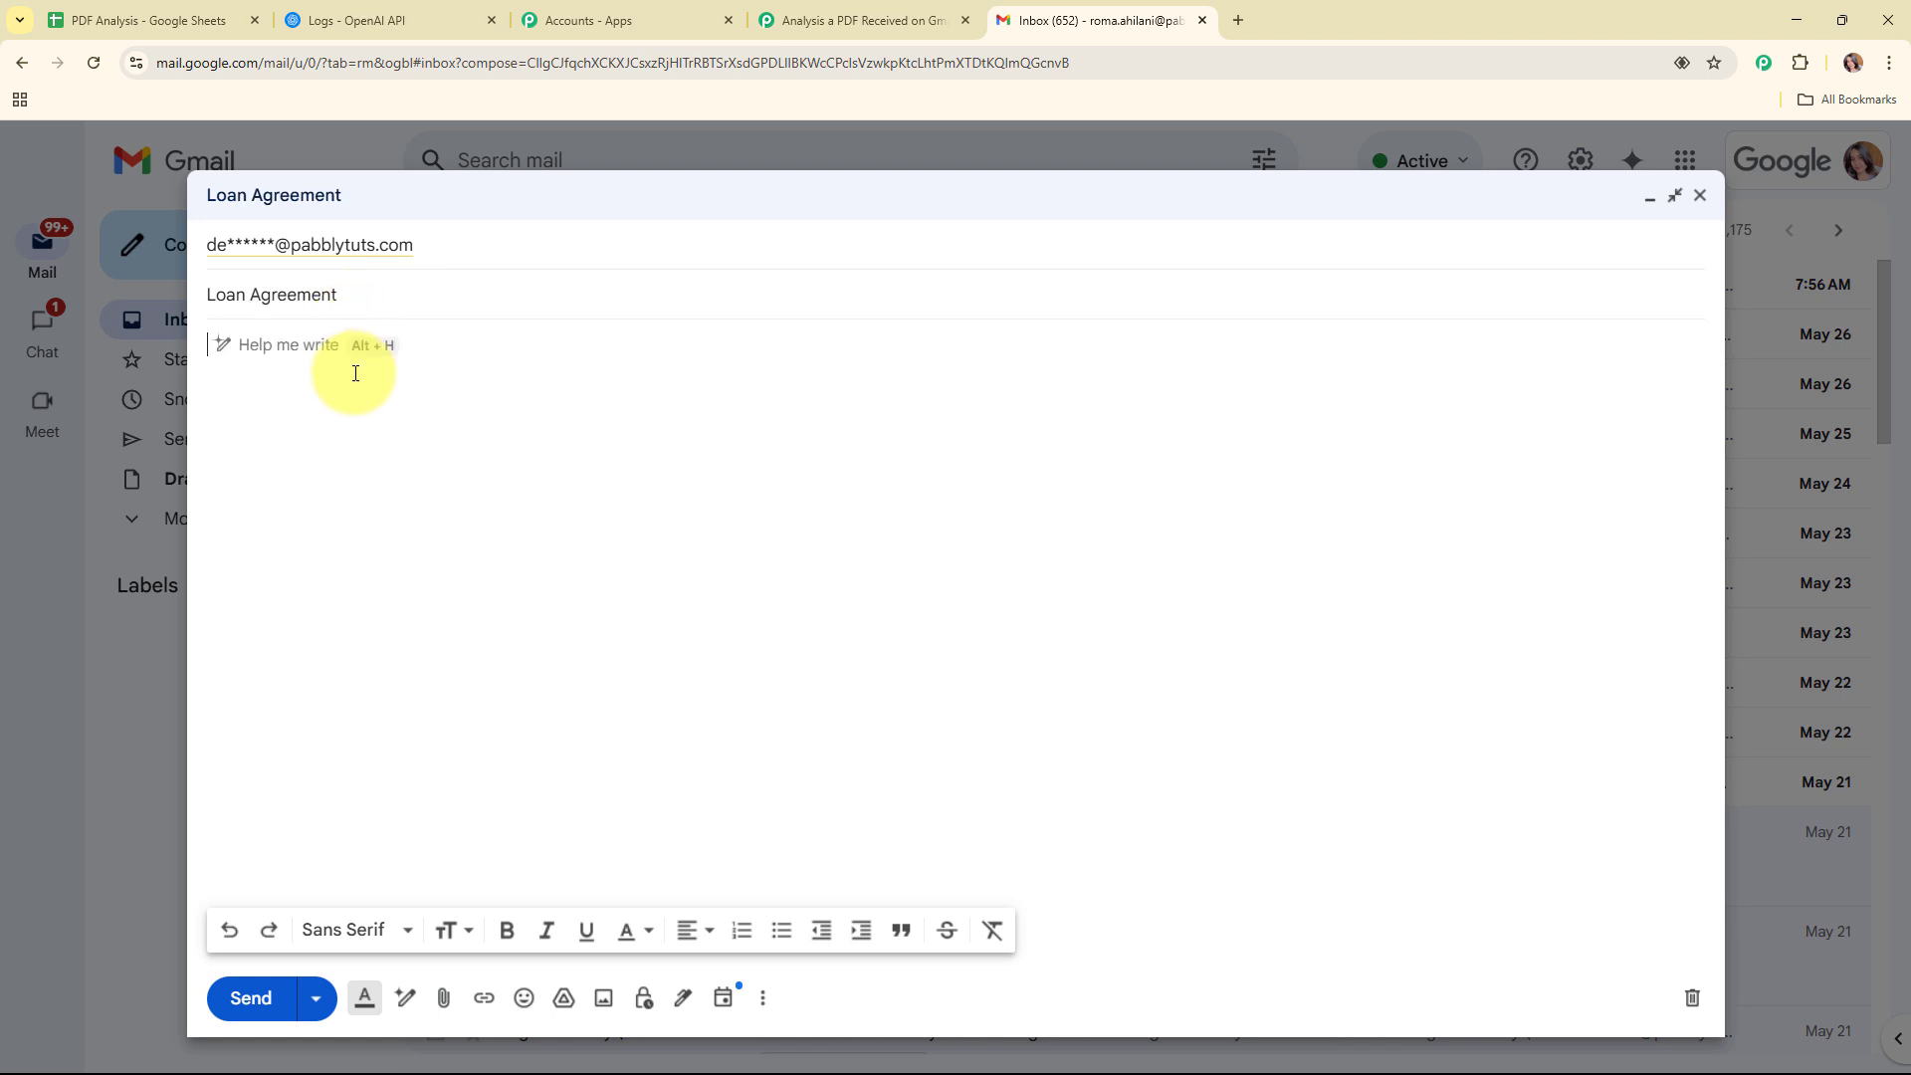
pyautogui.write('H')
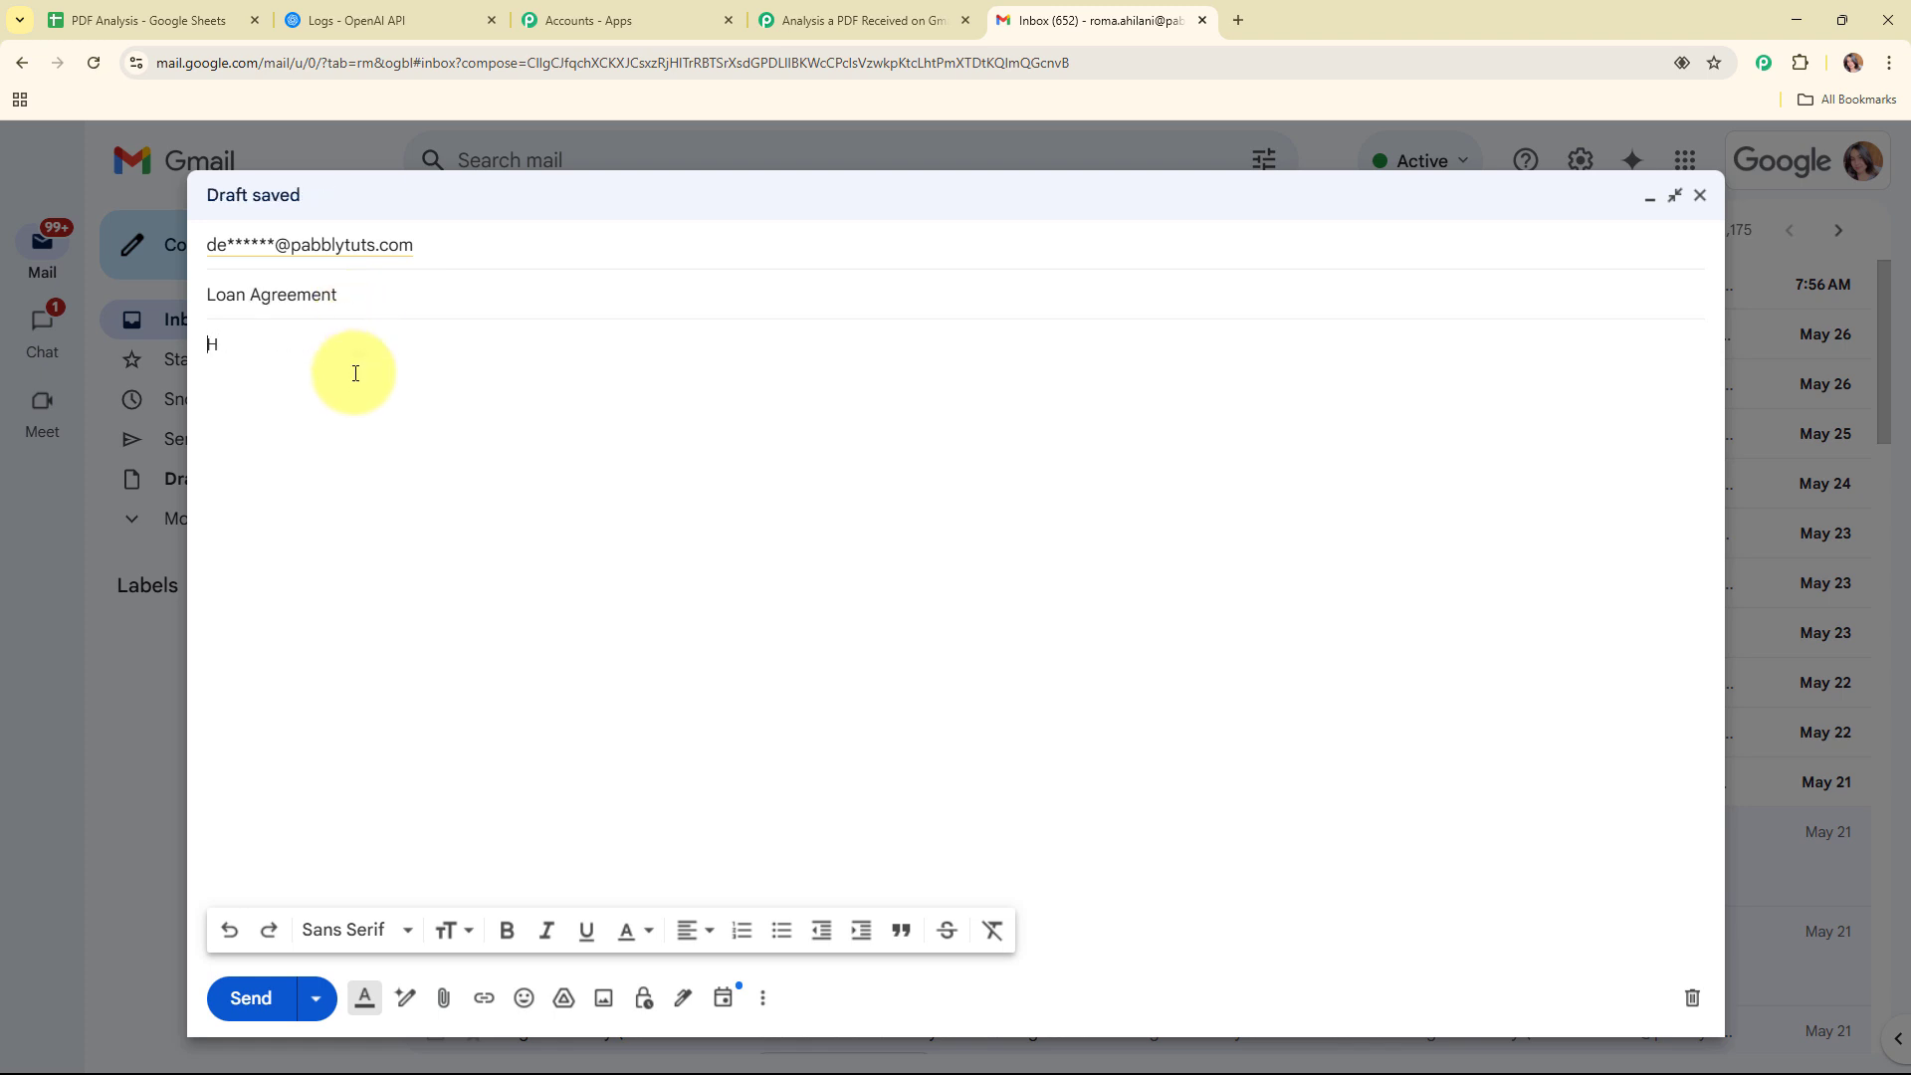
pyautogui.write('ey,')
pyautogui.press('Return')
pyautogui.press('Return')
pyautogui.write("Here's the Loan Agreement")
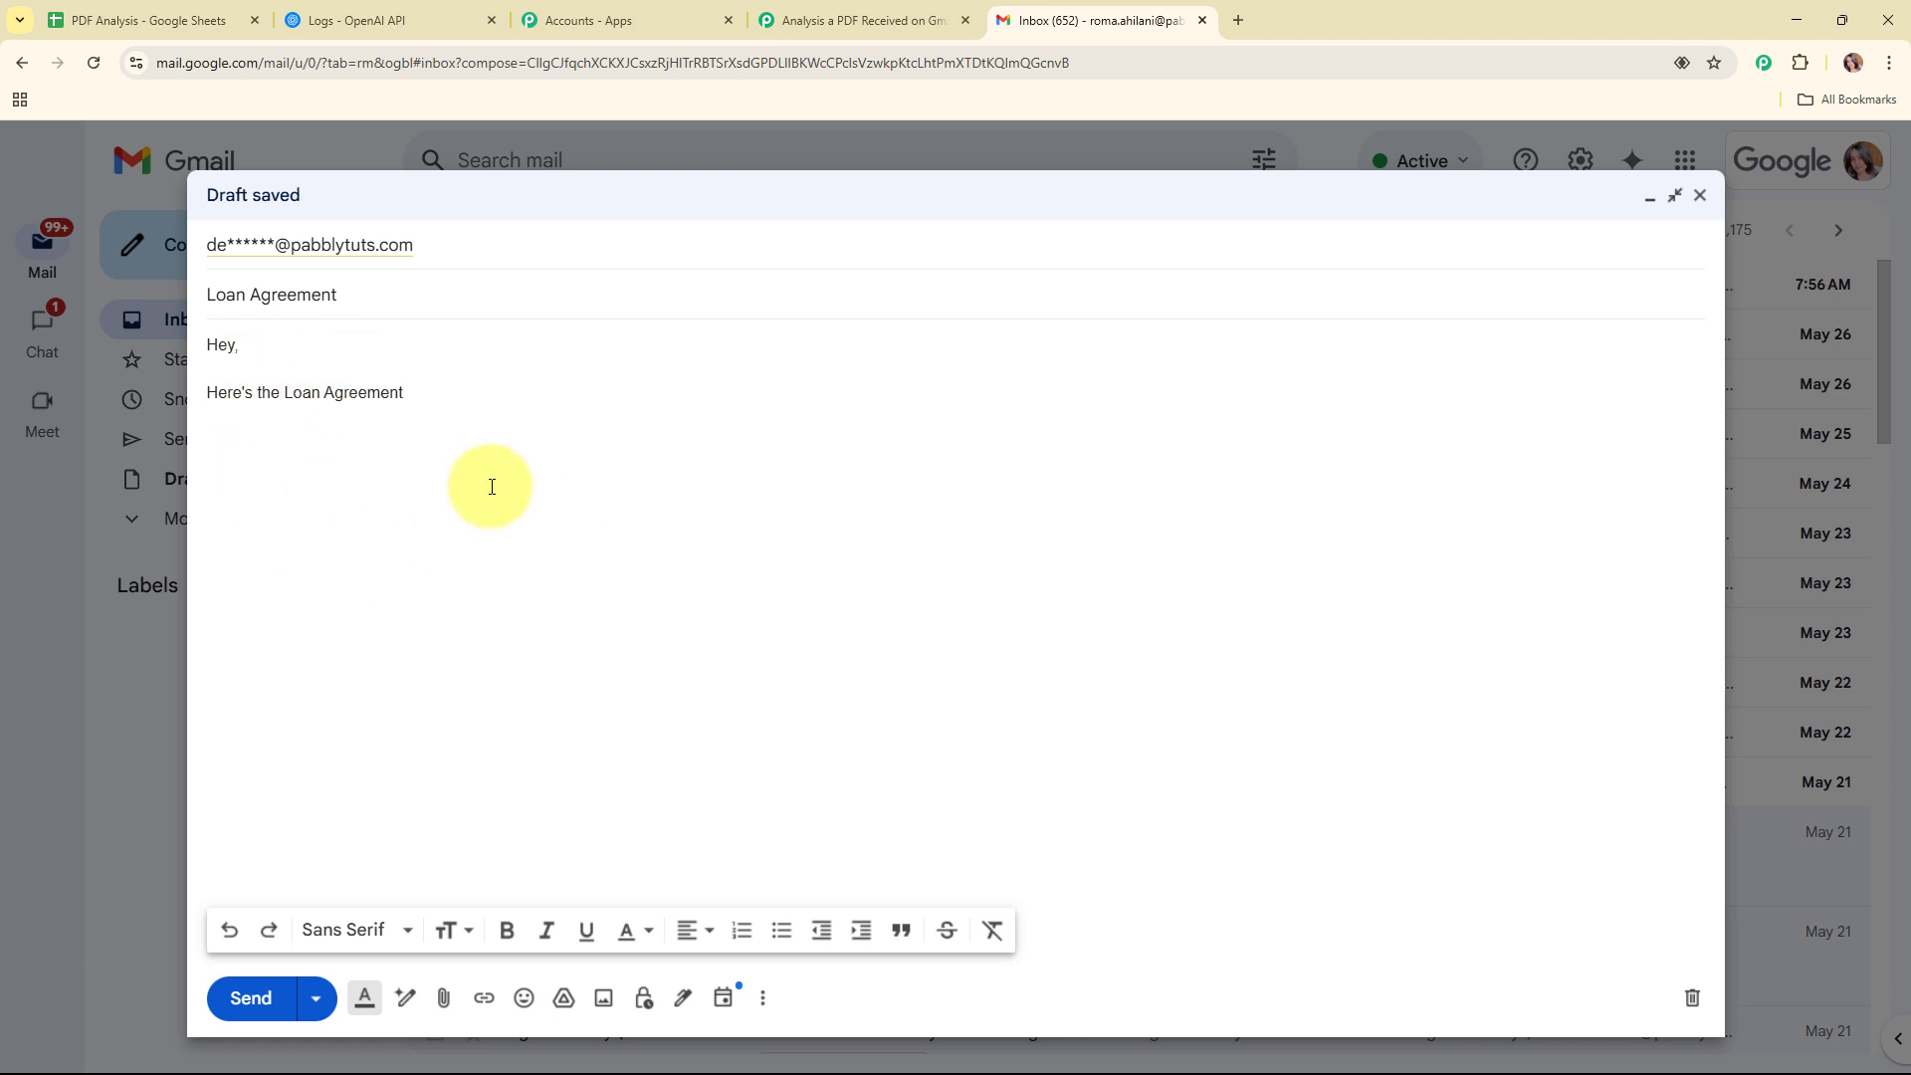
# Attach Loan Agreement (1).pdf from the Downloads folder to the message and send it
pyautogui.click(442, 1003)
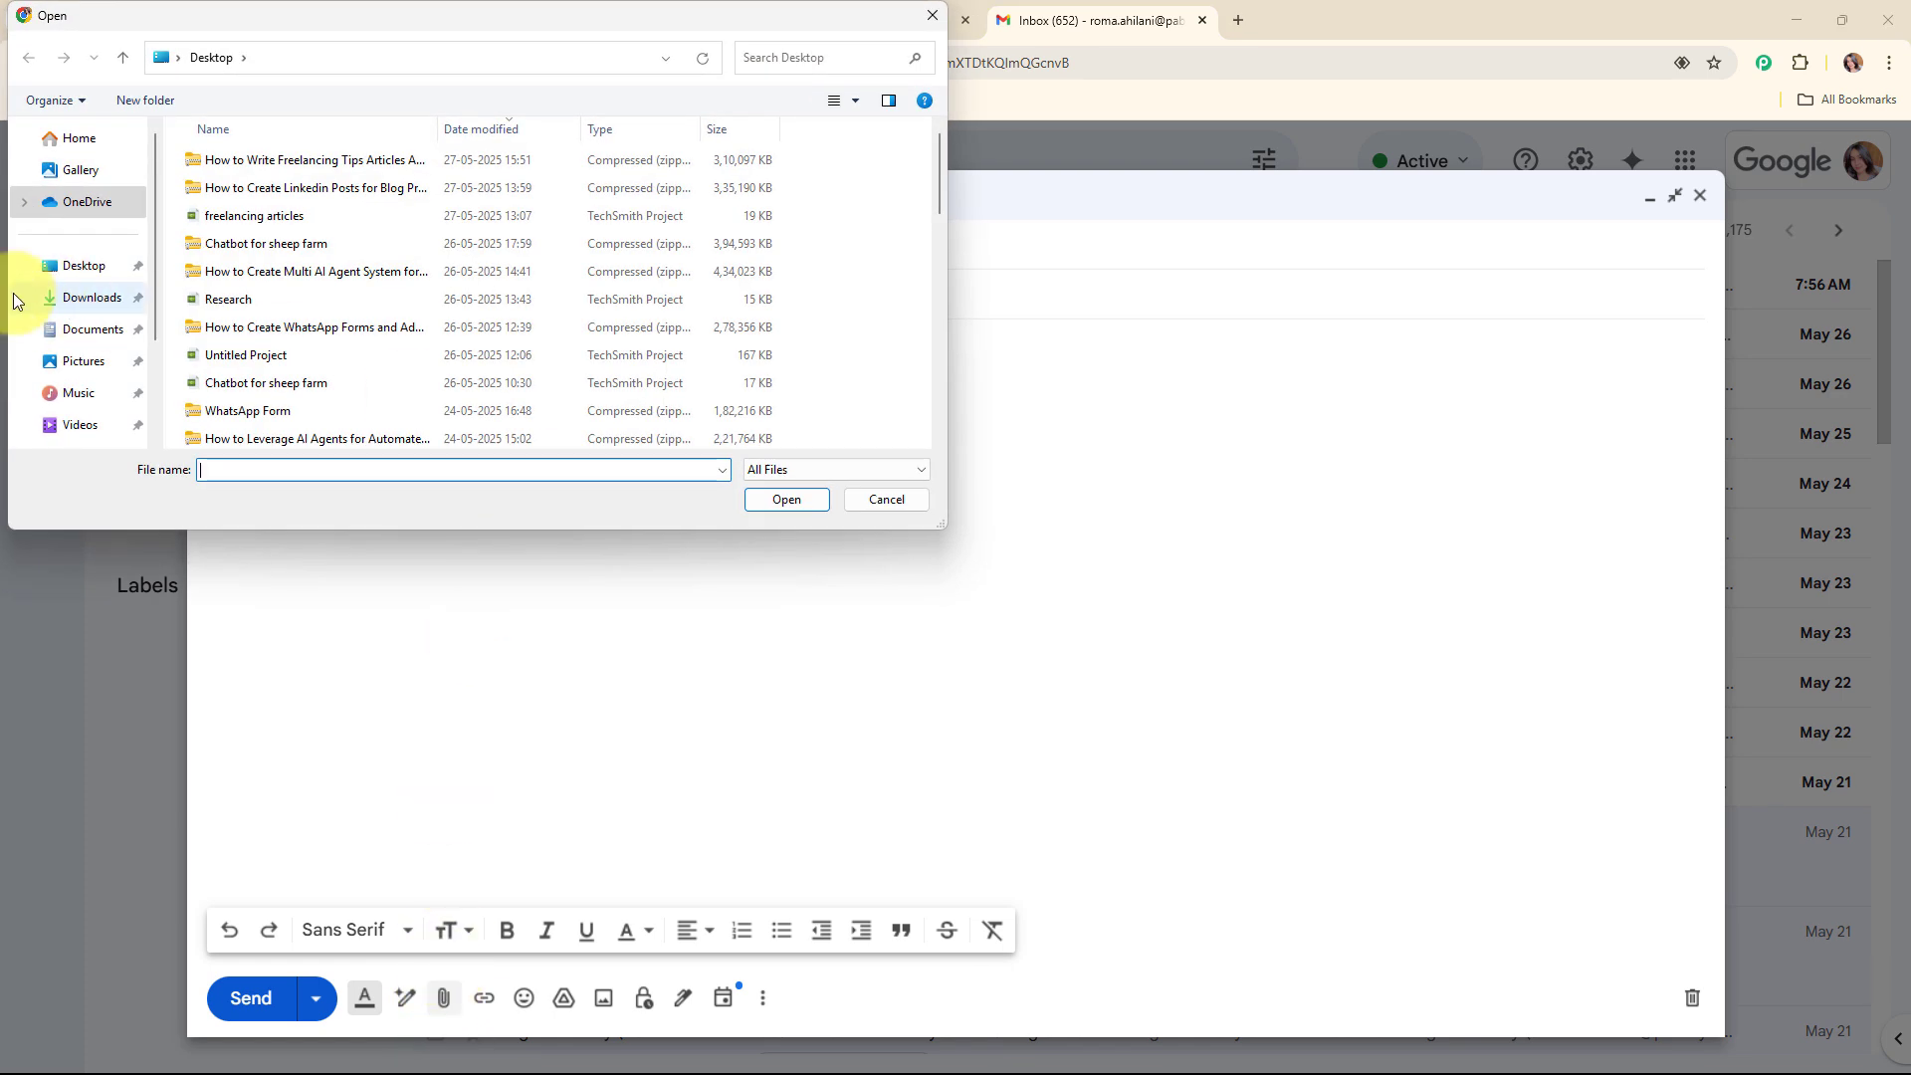
pyautogui.click(75, 298)
pyautogui.scroll(-3, 457, 380)
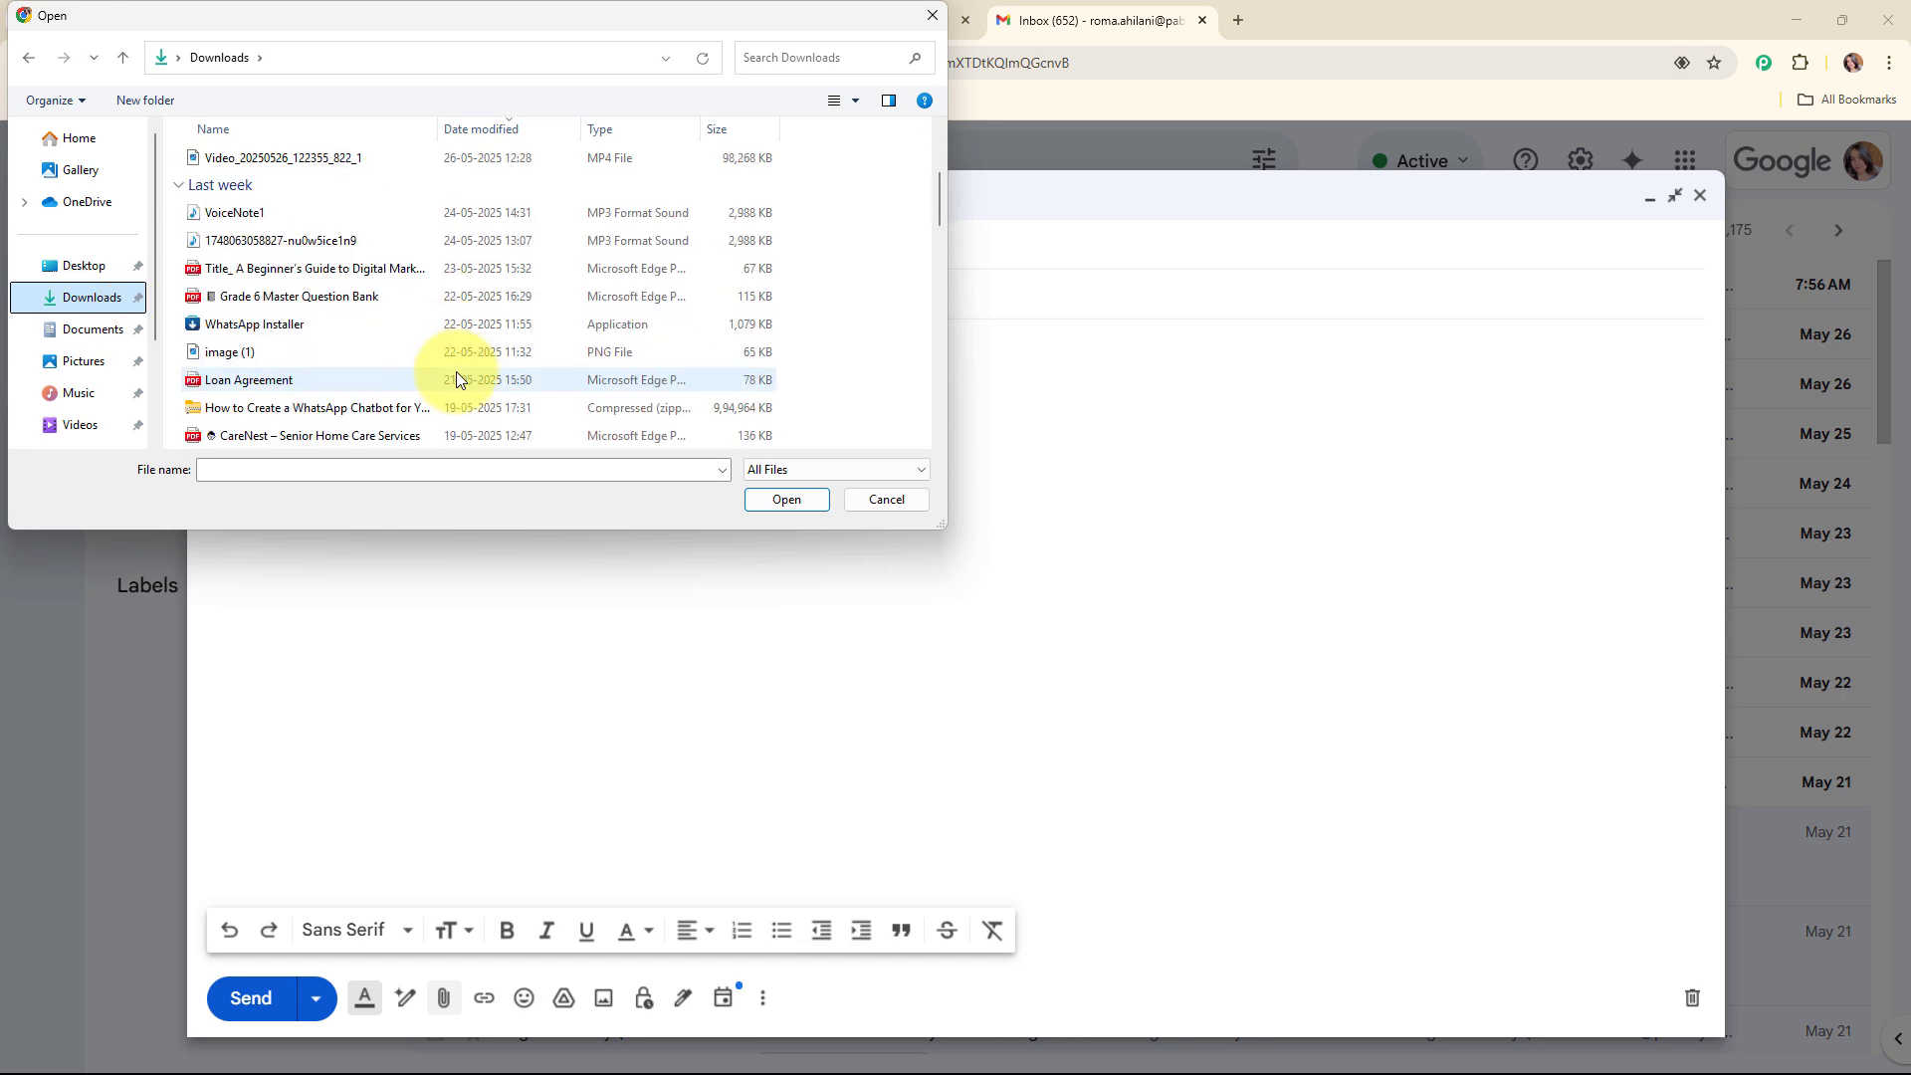
pyautogui.scroll(3, 457, 379)
pyautogui.click(255, 189)
pyautogui.click(806, 497)
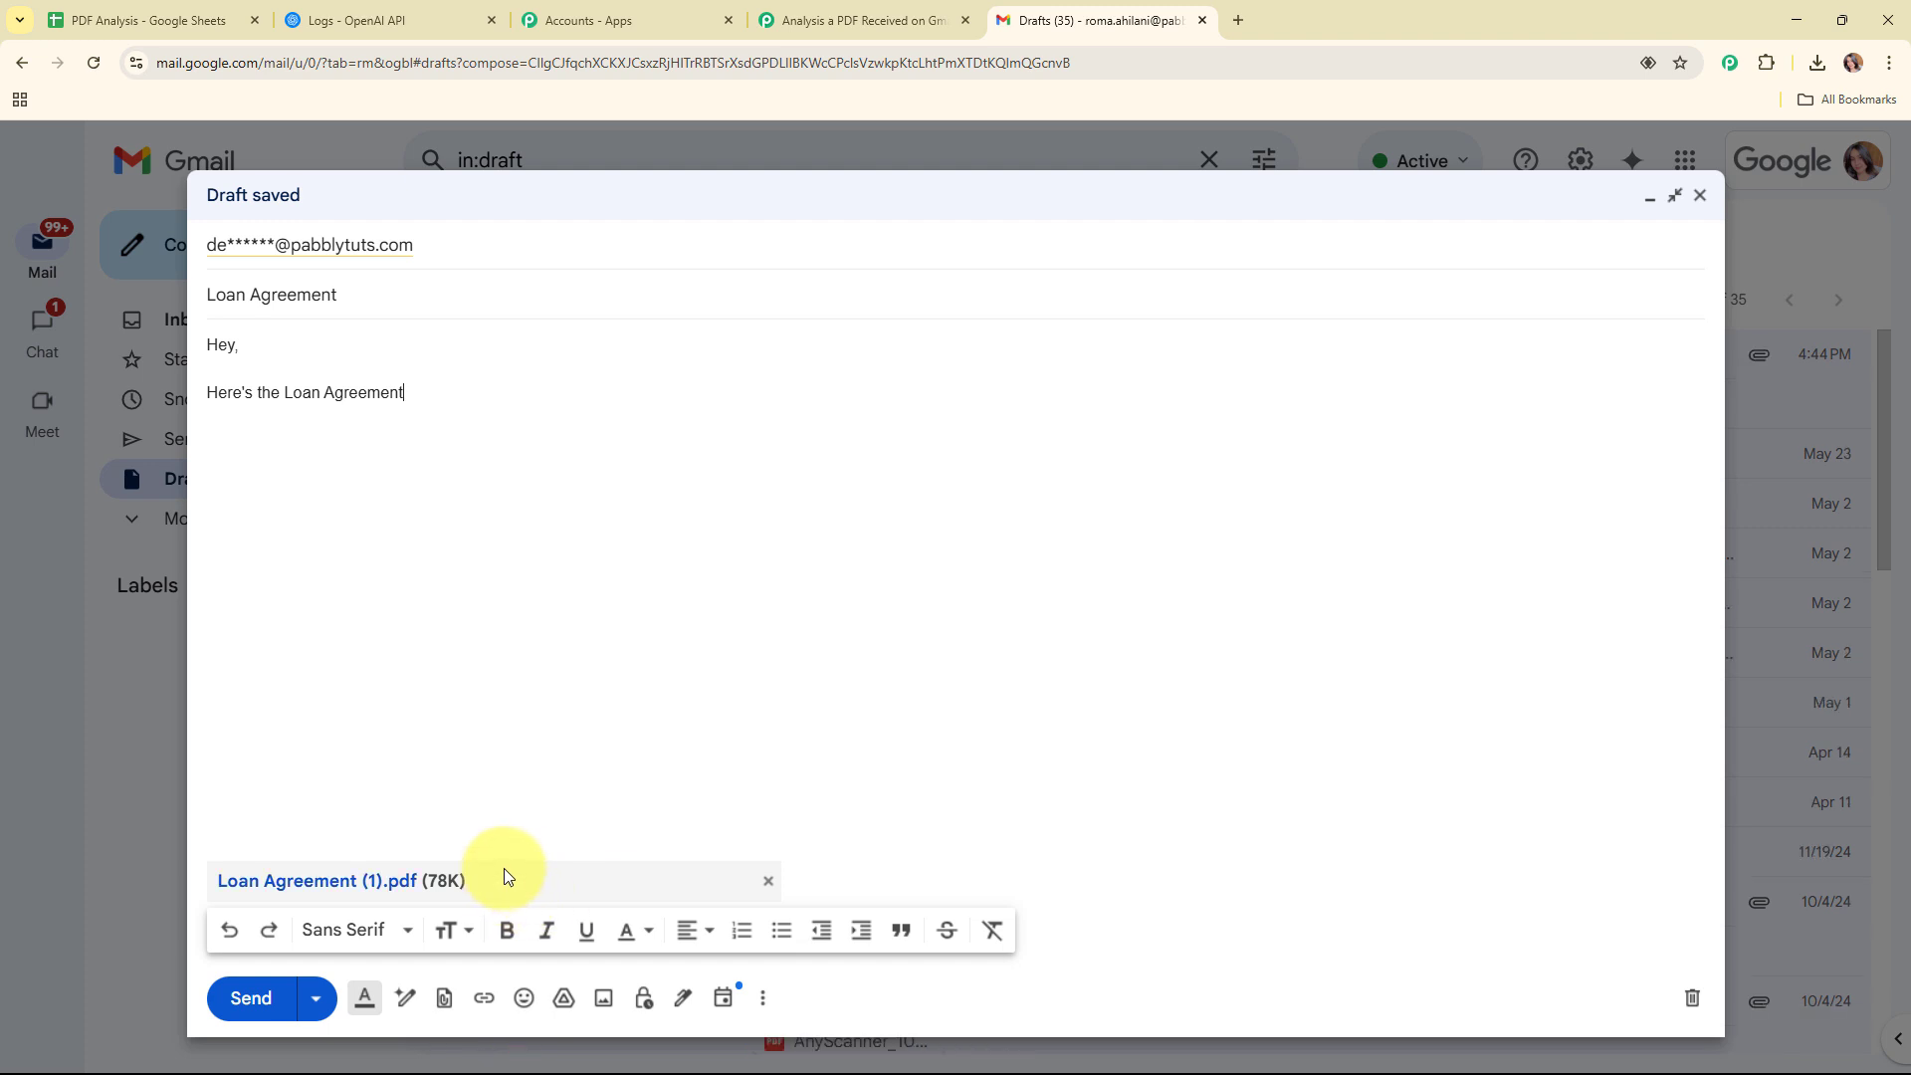
pyautogui.click(250, 996)
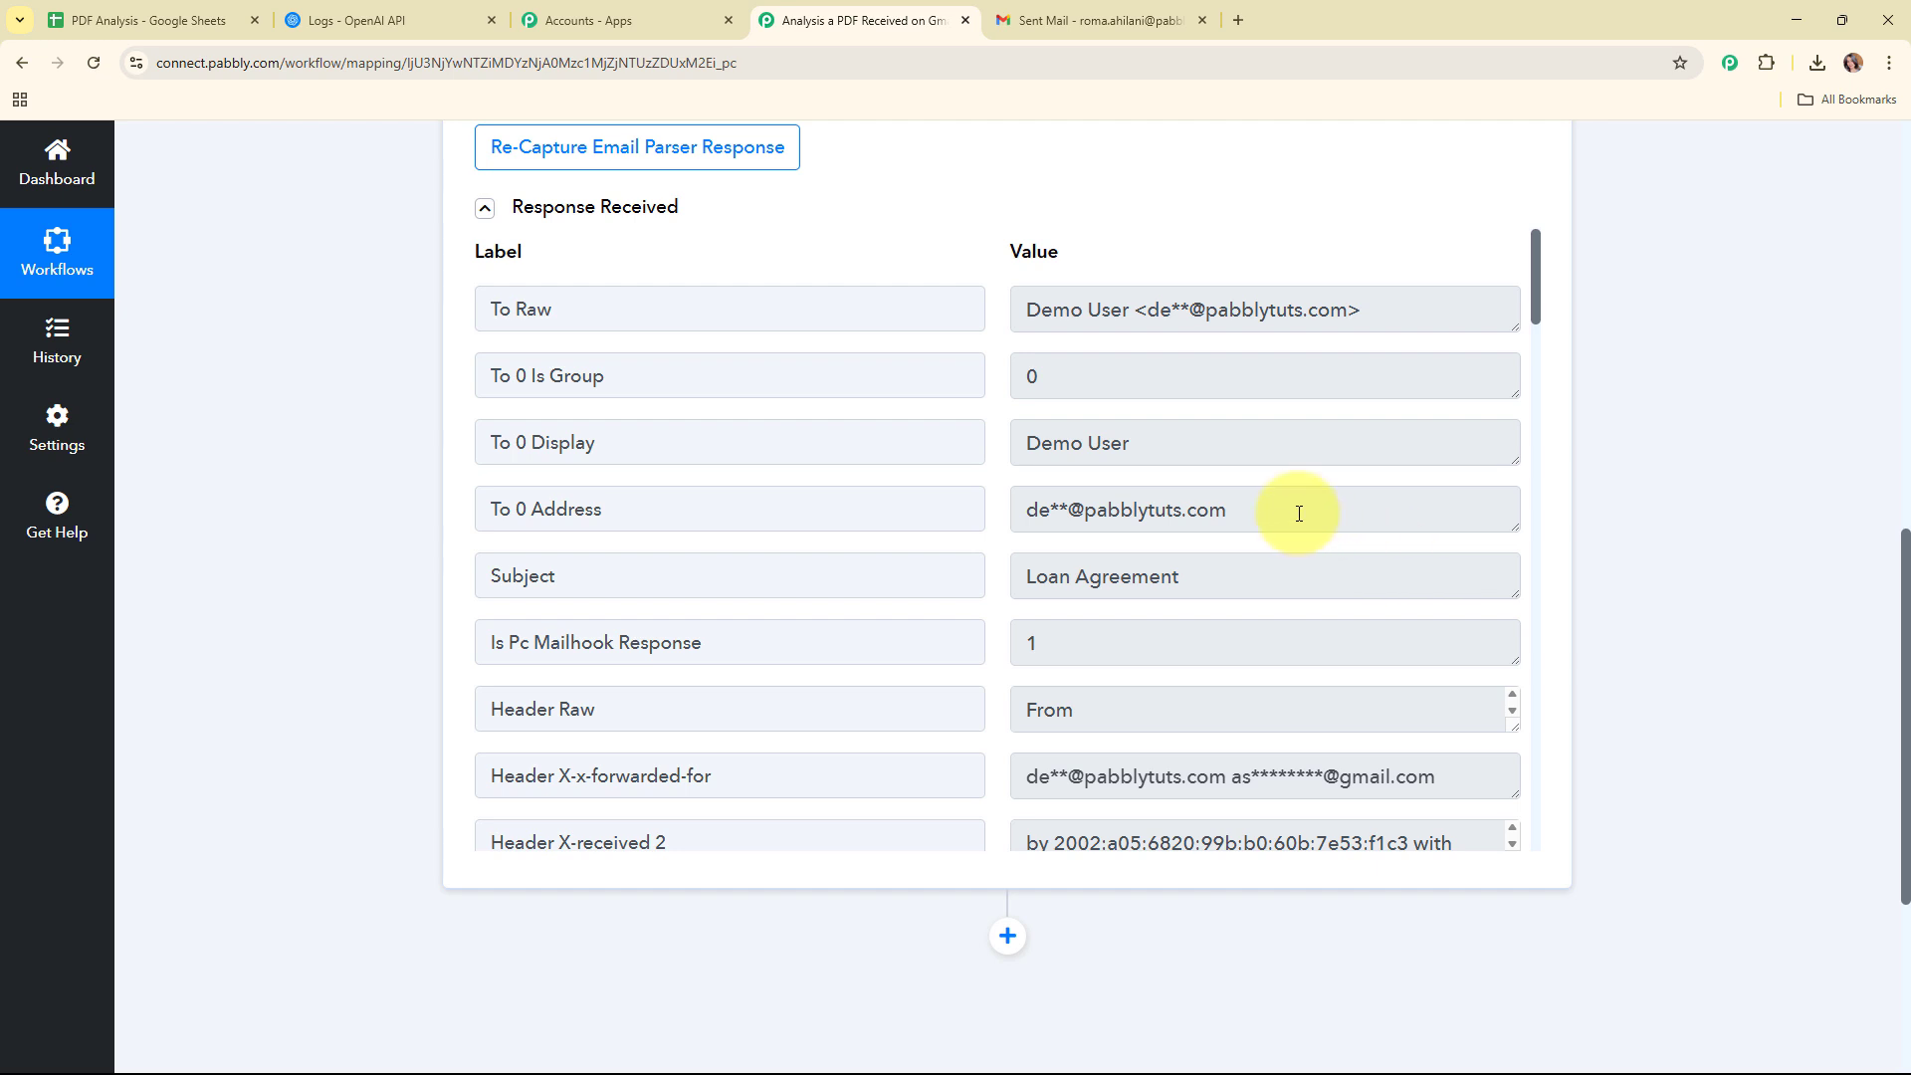
# Review the captured email parser response from the subject down to the attachment link, and collapse the trigger step
pyautogui.scroll(-1, 1298, 545)
pyautogui.moveTo(1238, 482); pyautogui.dragTo(871, 531)
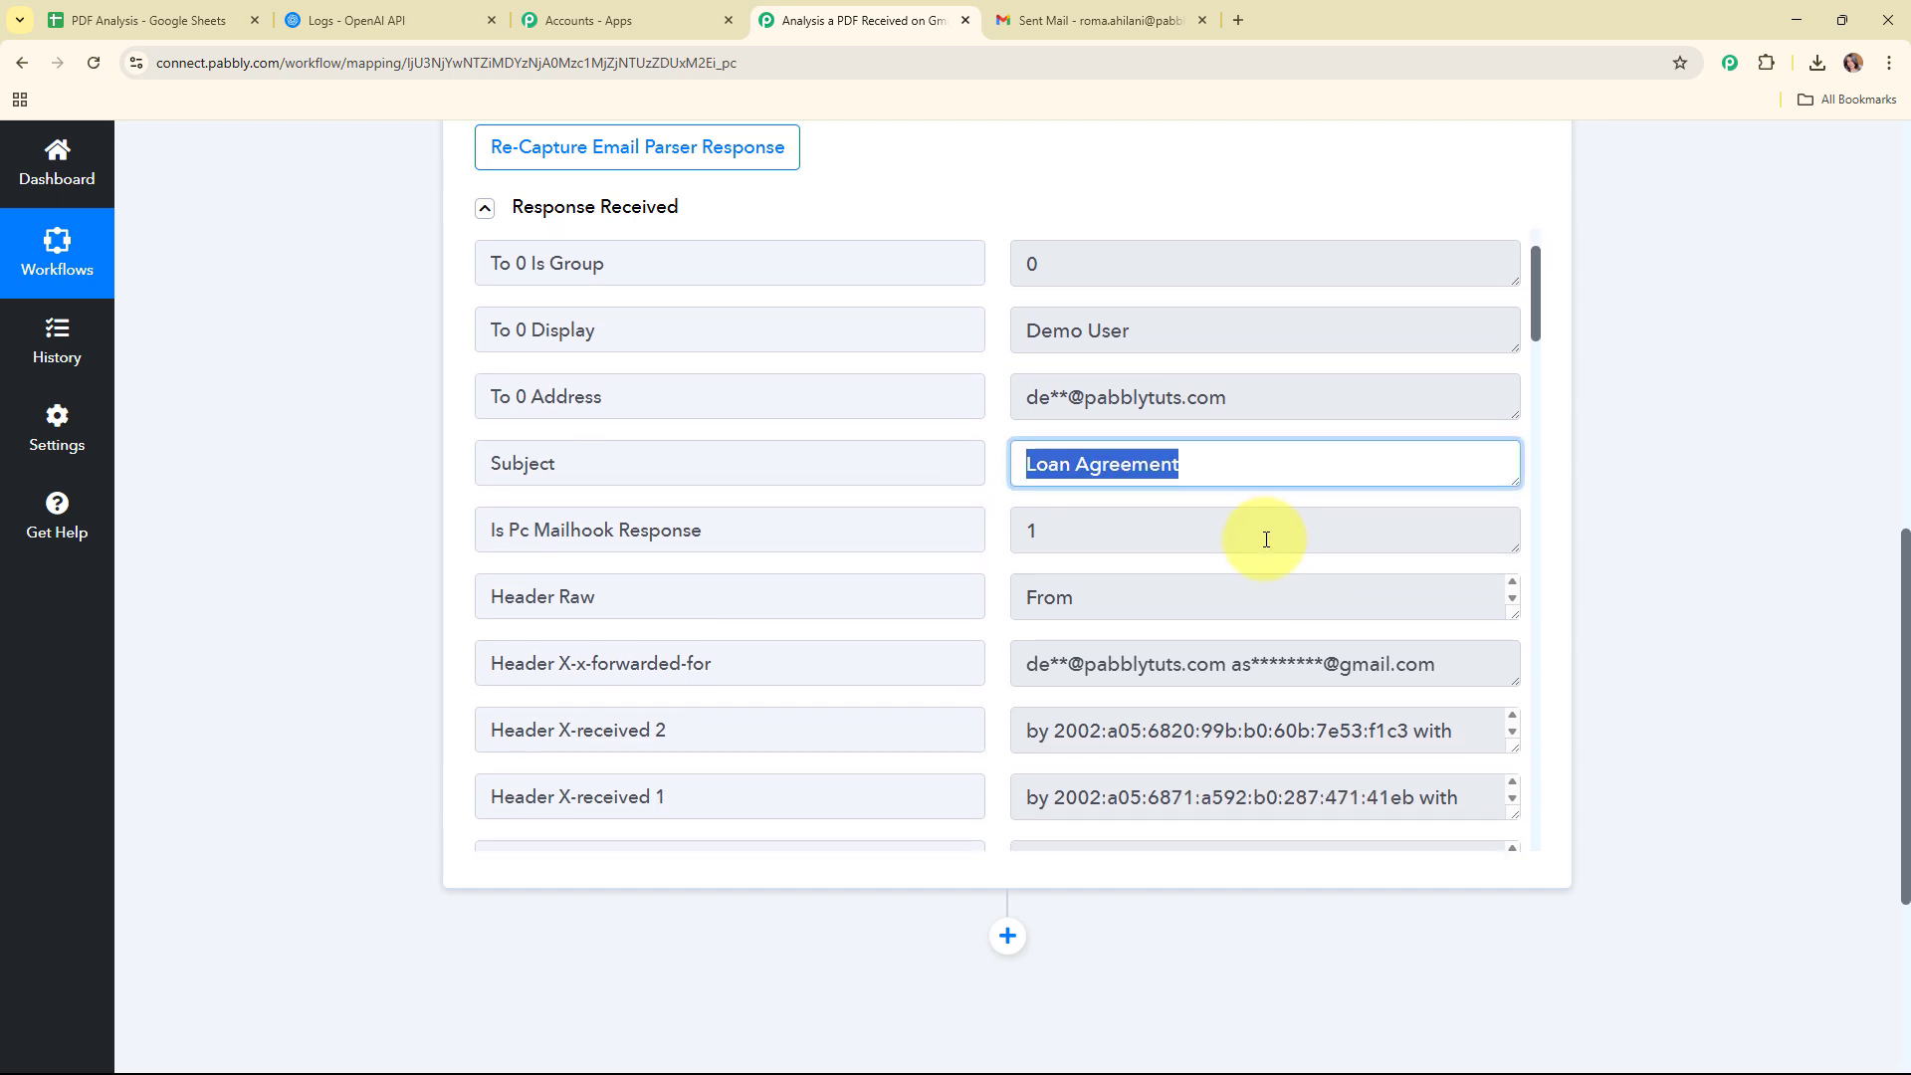
pyautogui.scroll(-3, 1267, 539)
pyautogui.moveTo(1541, 391); pyautogui.dragTo(1555, 851)
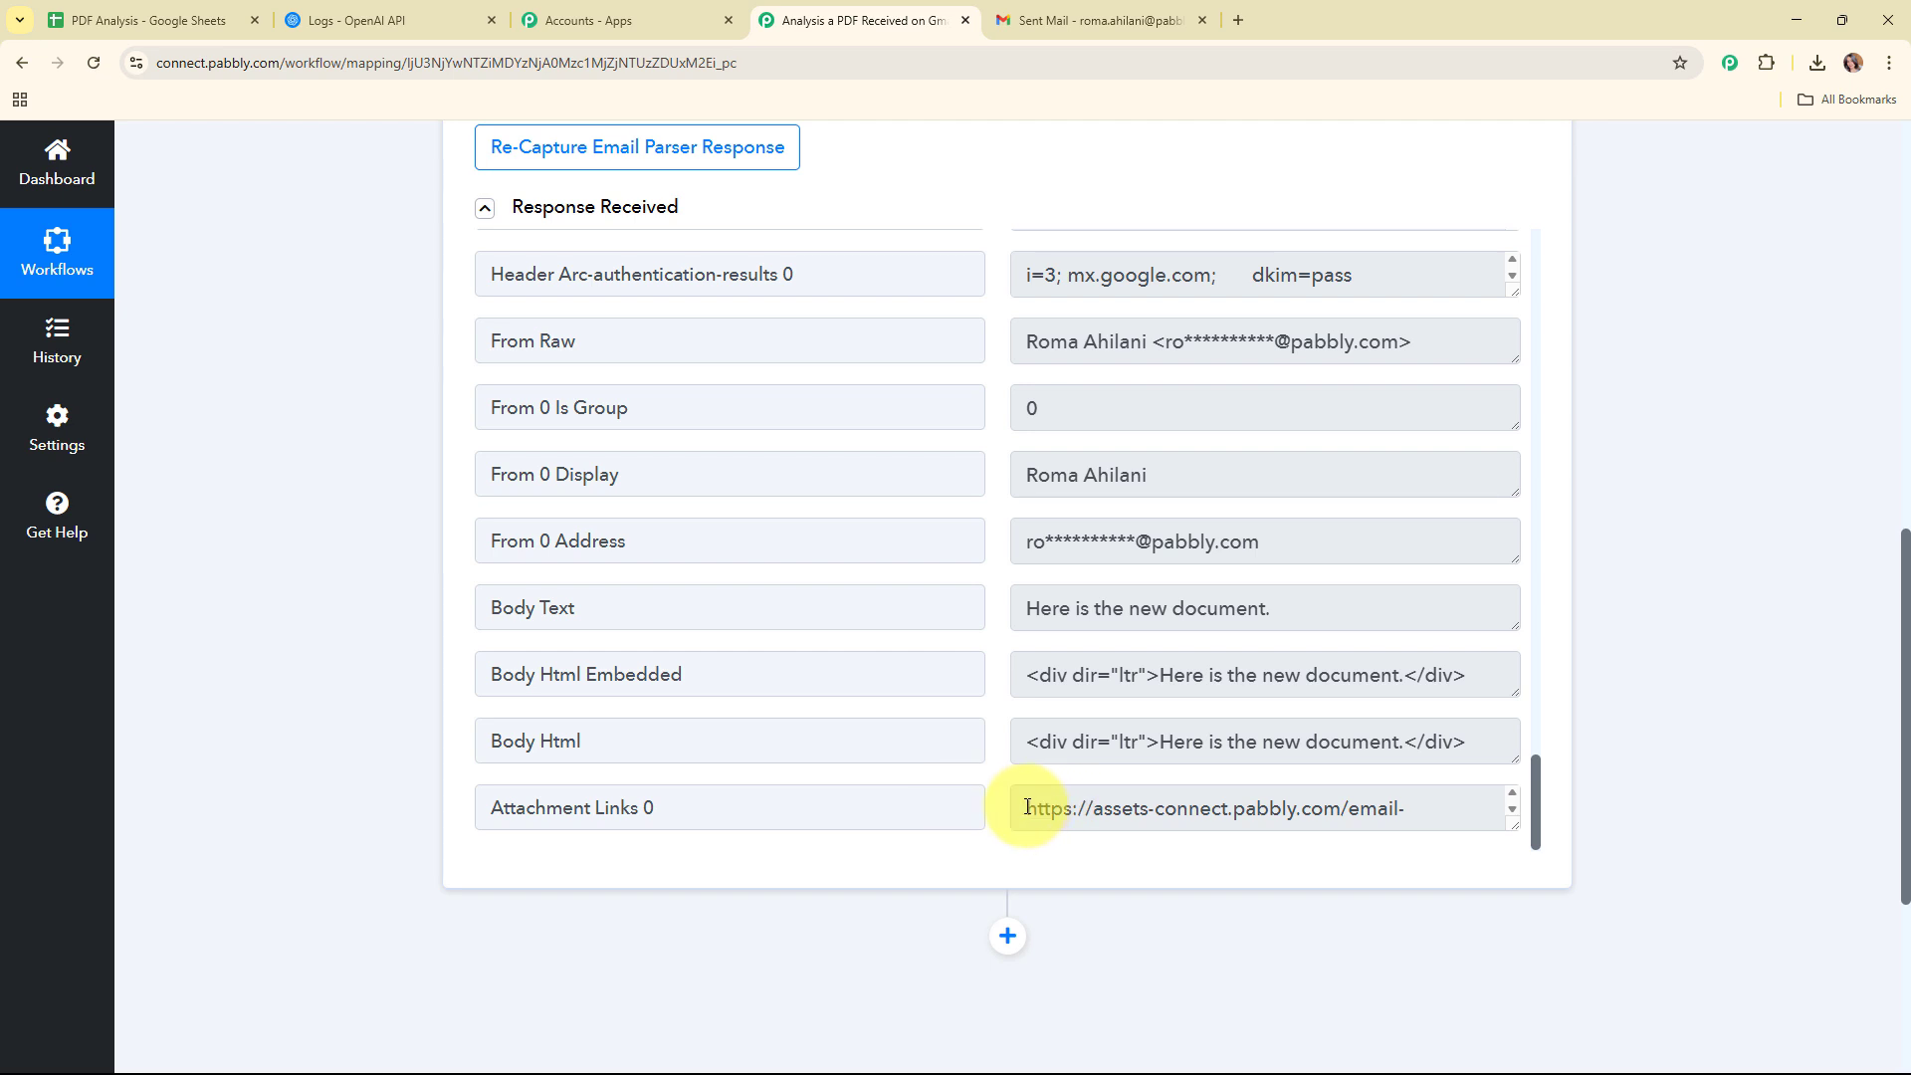
pyautogui.moveTo(1015, 811); pyautogui.dragTo(885, 858)
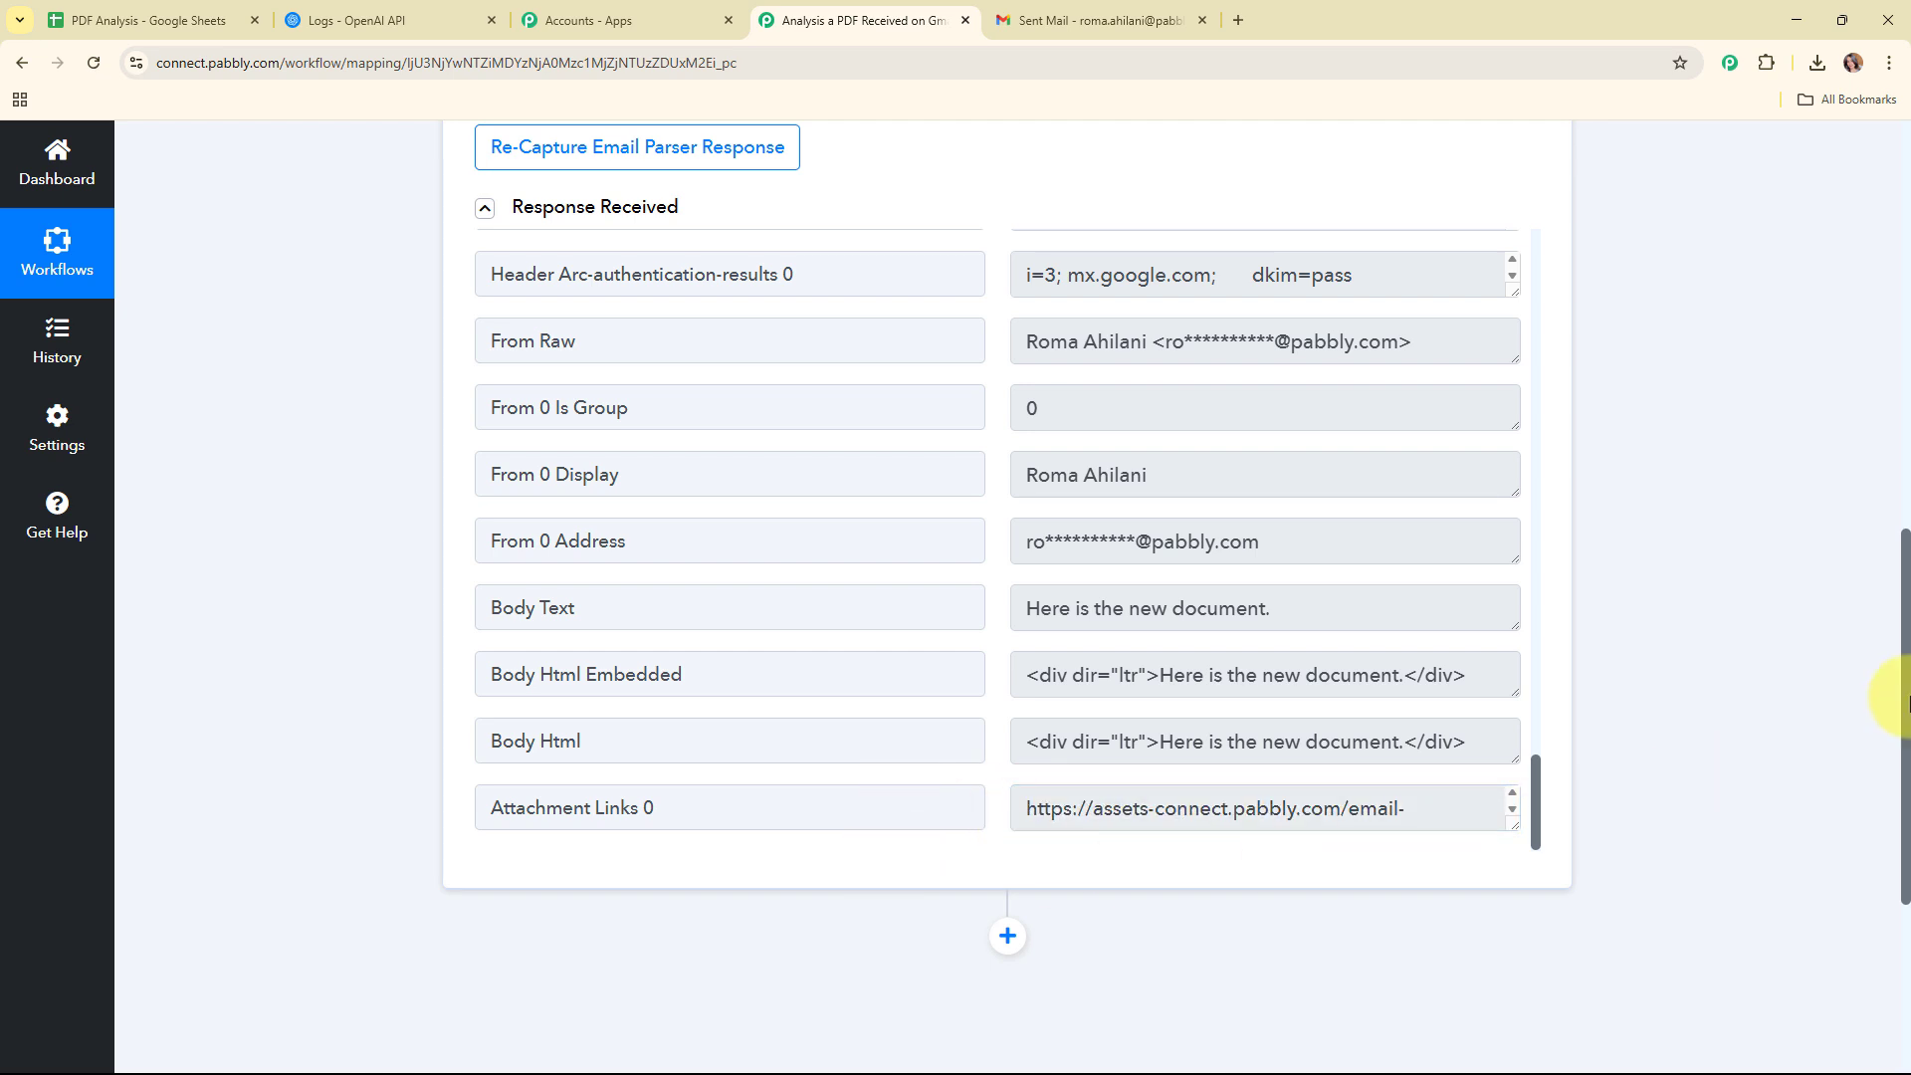
pyautogui.scroll(10, 1762, 627)
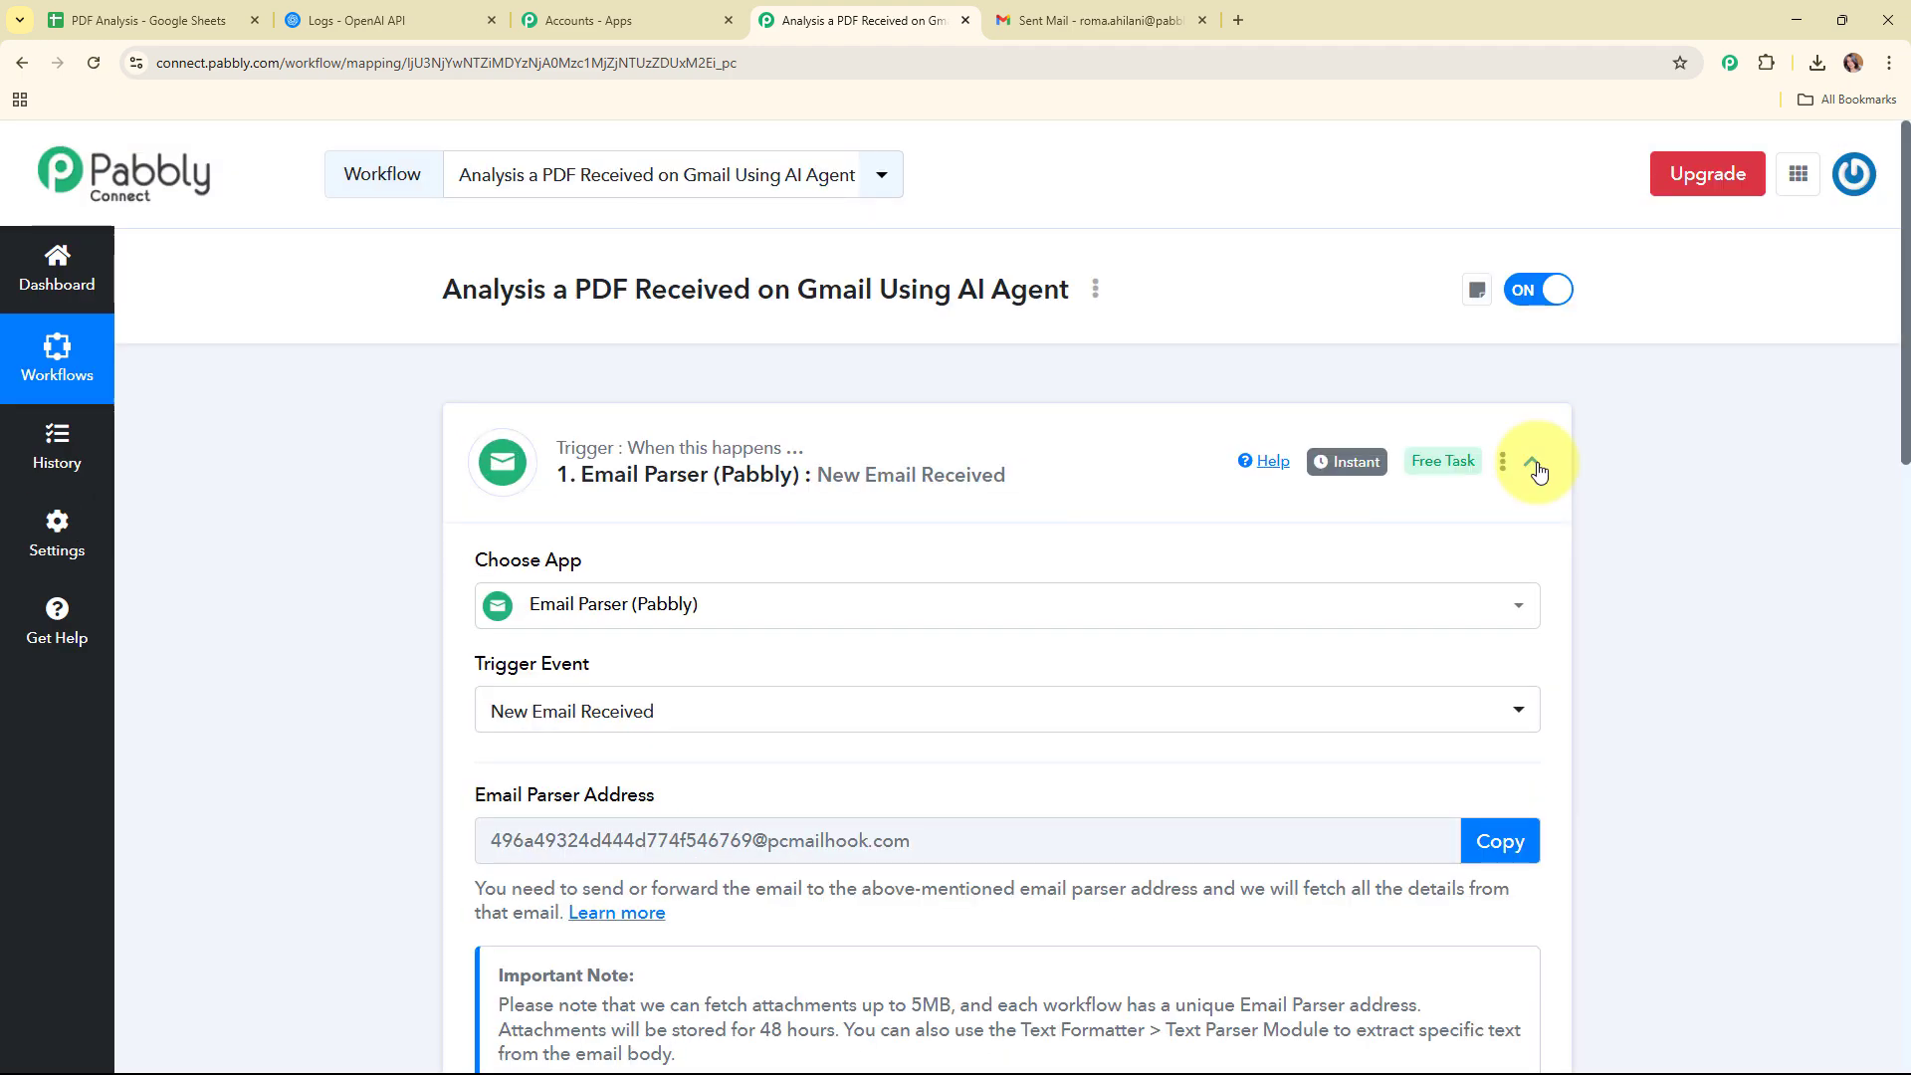
pyautogui.click(1533, 465)
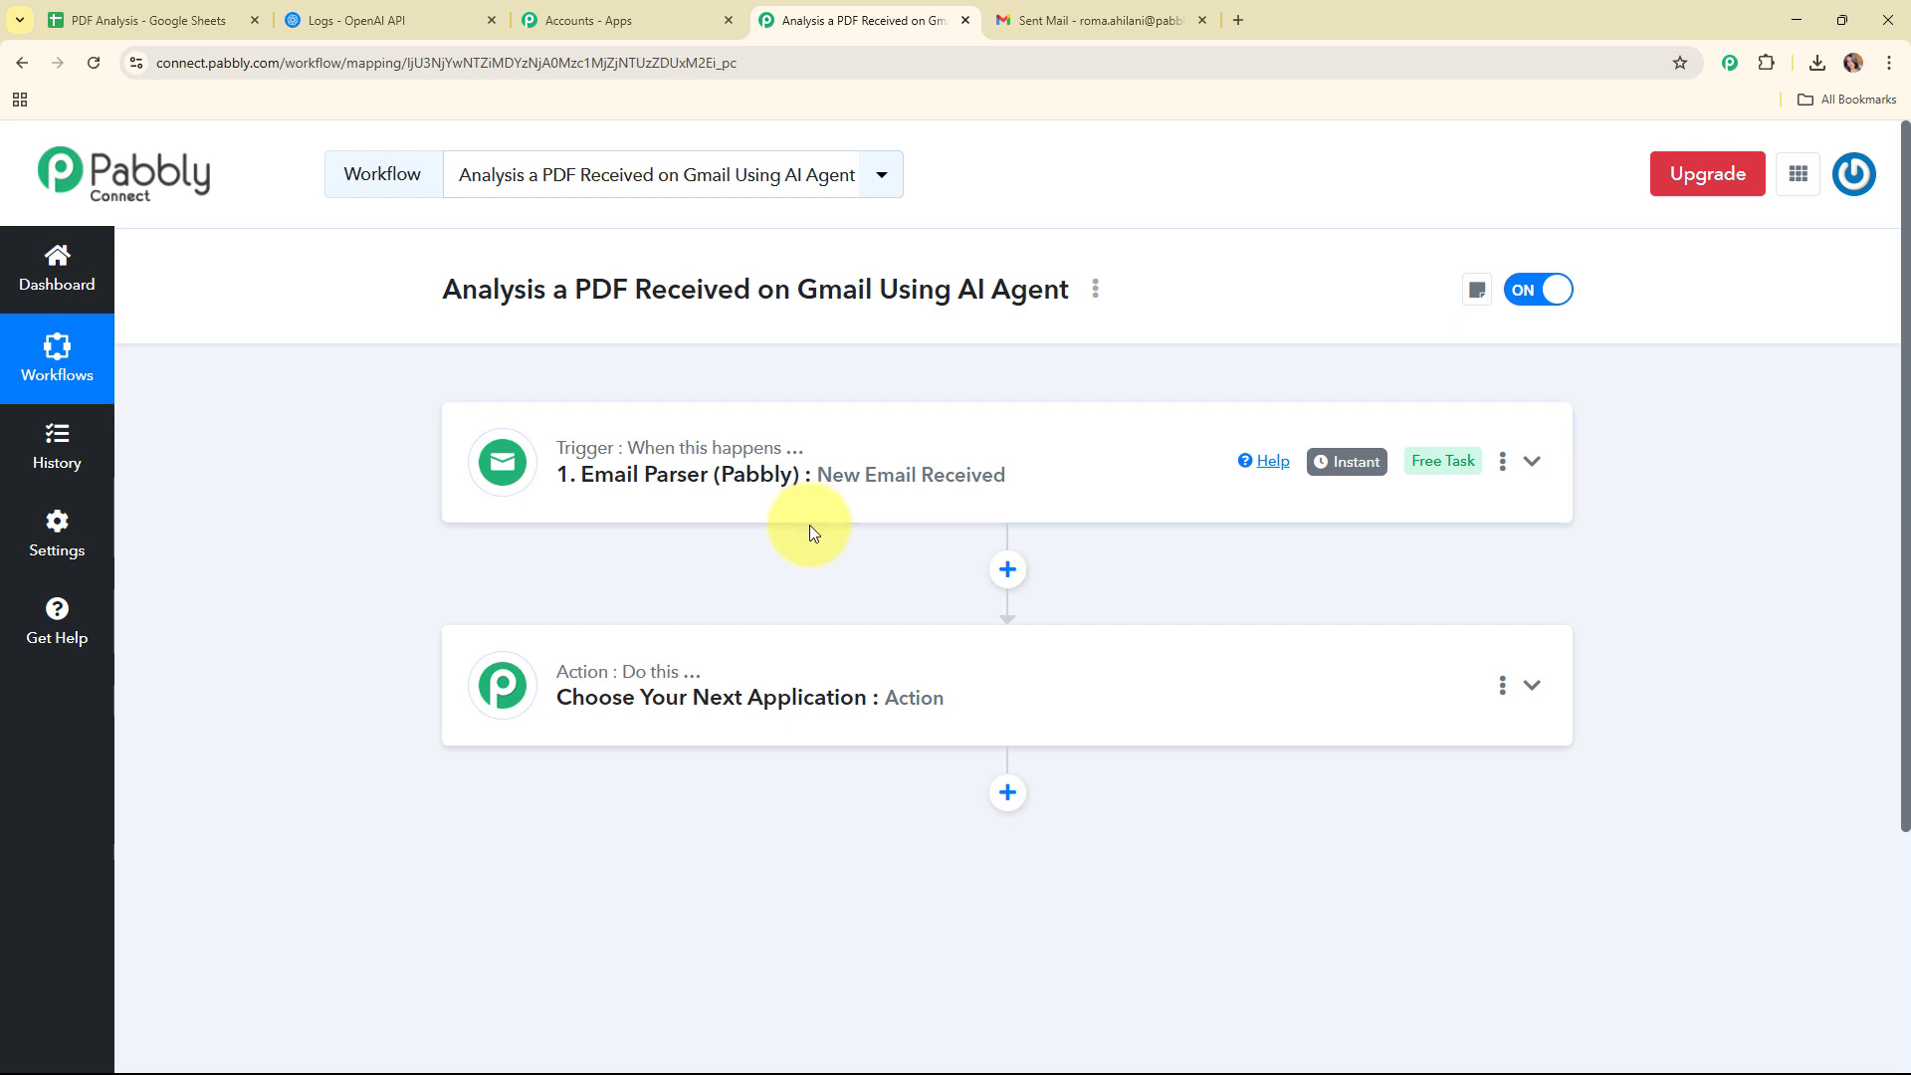
# Set the workflow's action step to the Filter (Pabbly) app with the Filter Values event and connect it
pyautogui.click(903, 641)
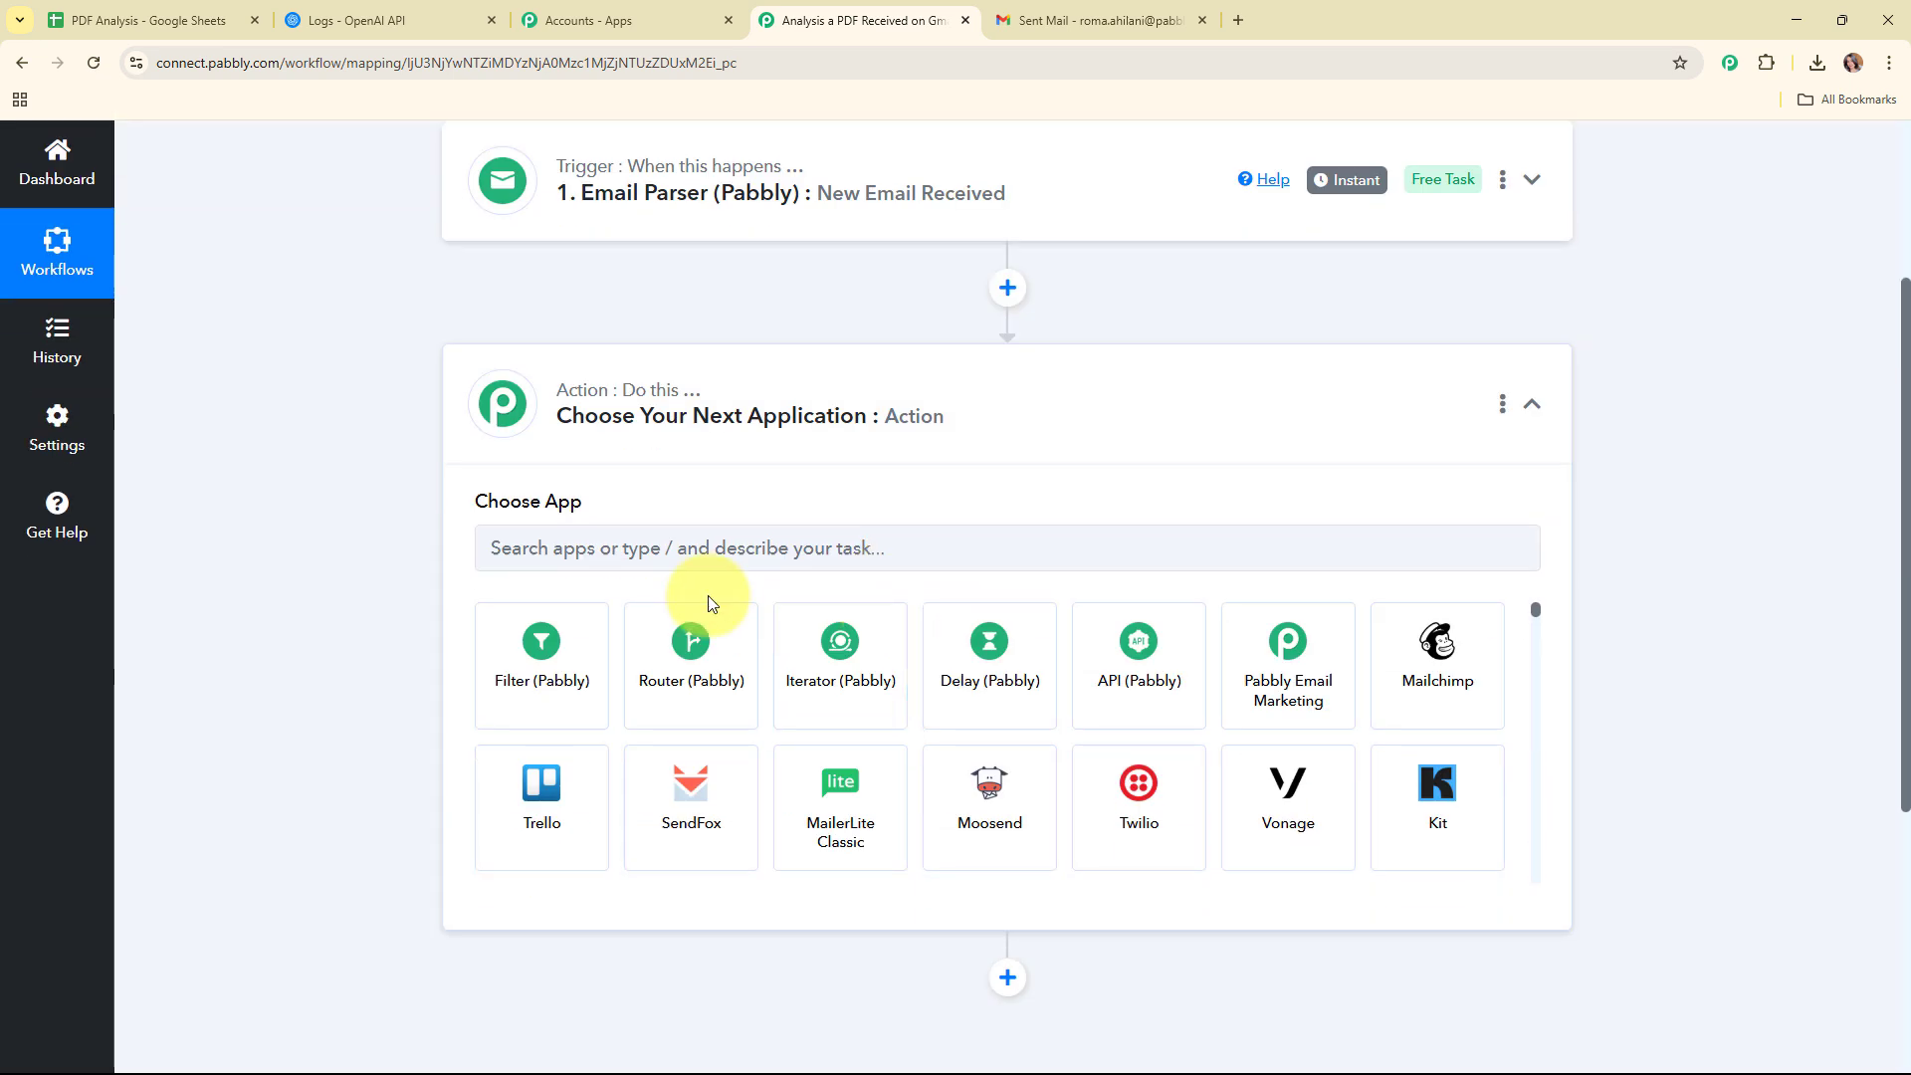
pyautogui.click(495, 659)
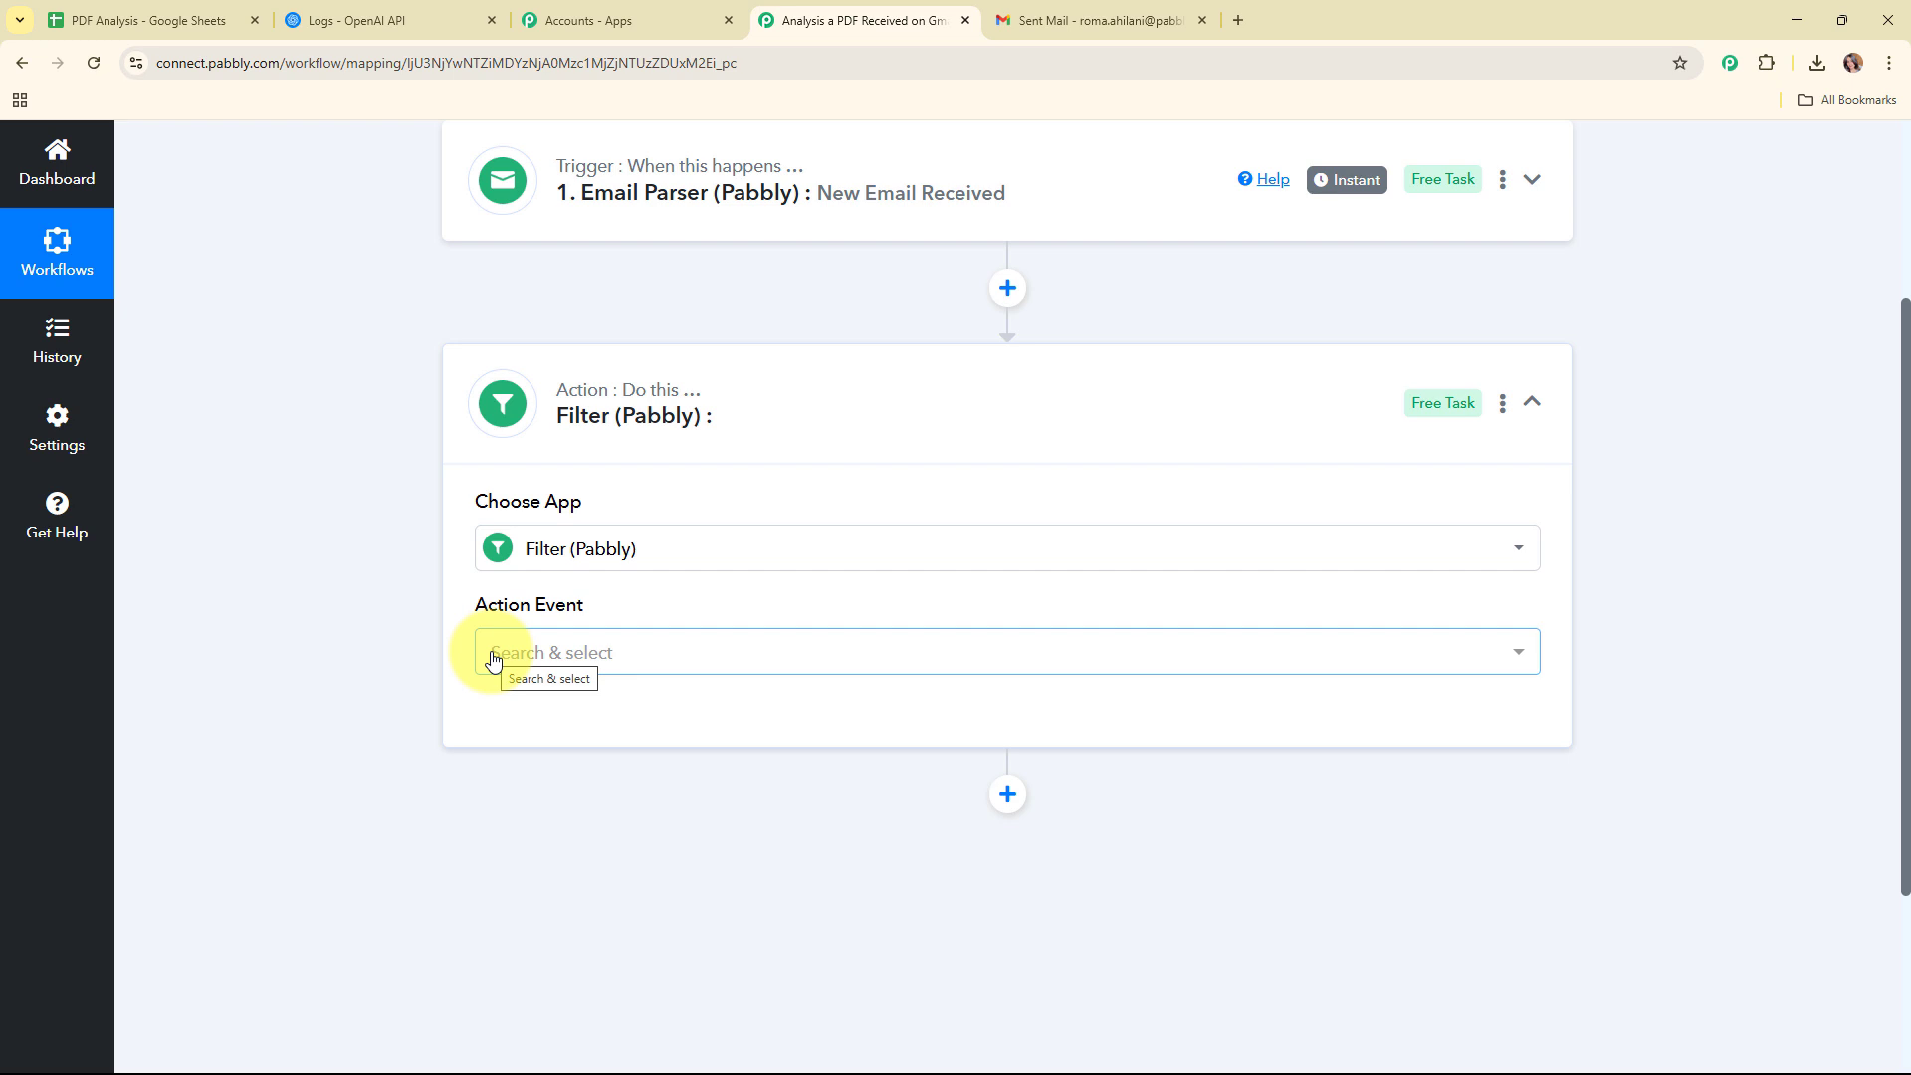
pyautogui.click(493, 659)
pyautogui.click(533, 769)
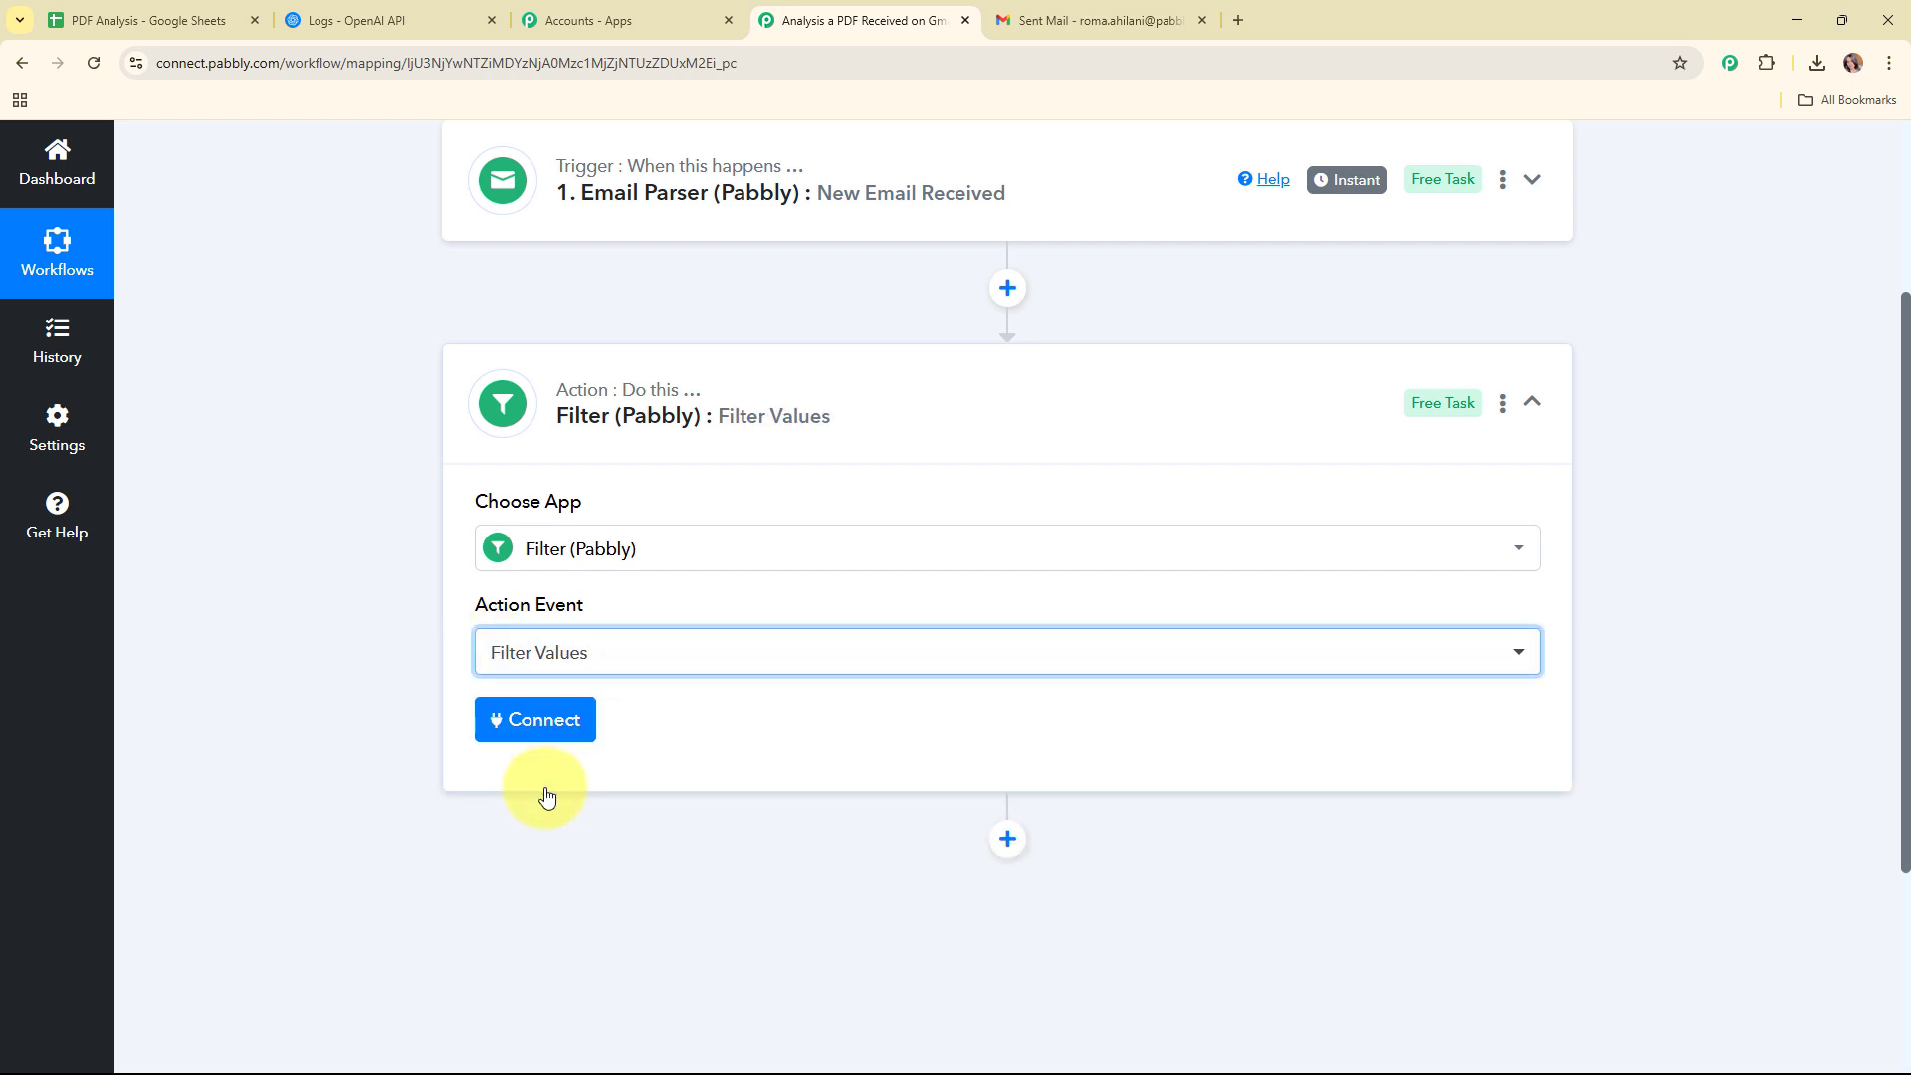
pyautogui.click(527, 730)
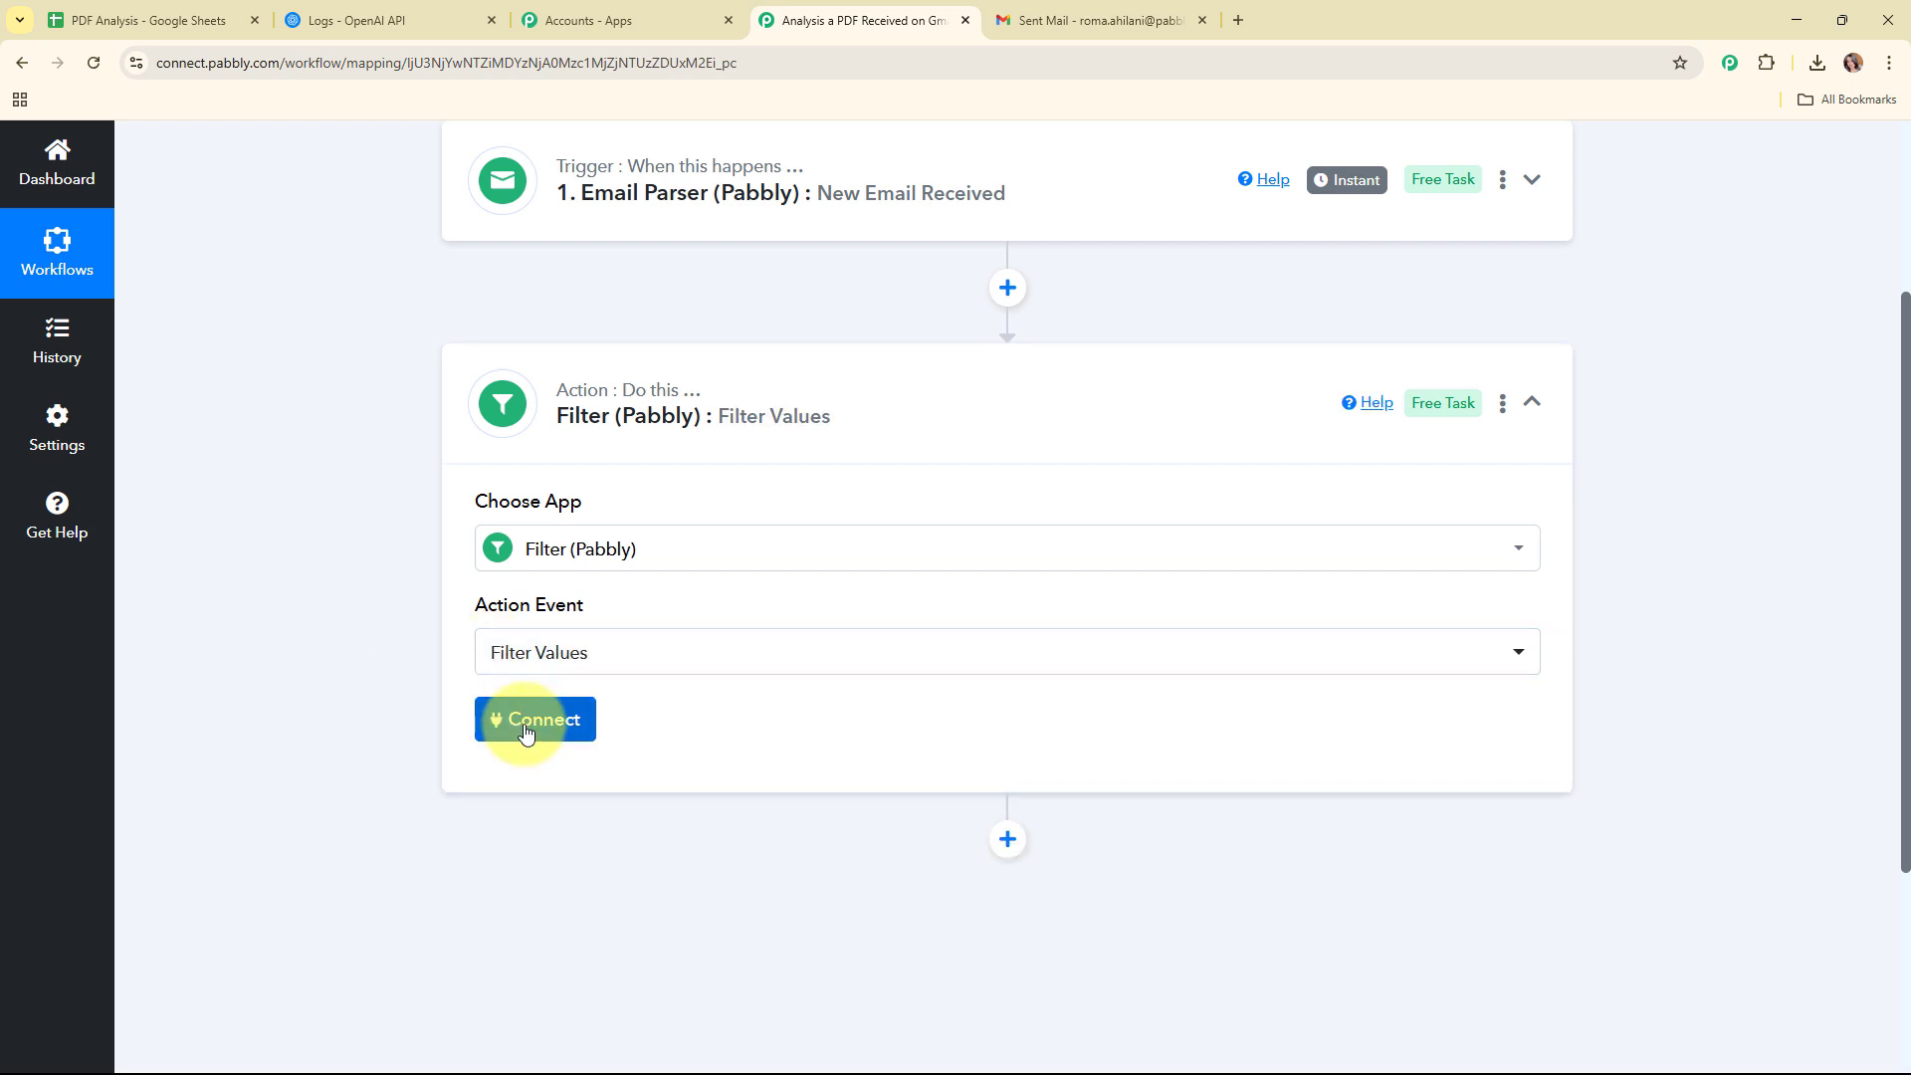
# Set the filter condition to the email parser's Attachment Links 0 label with the filter type Exists
pyautogui.scroll(-4, 1698, 575)
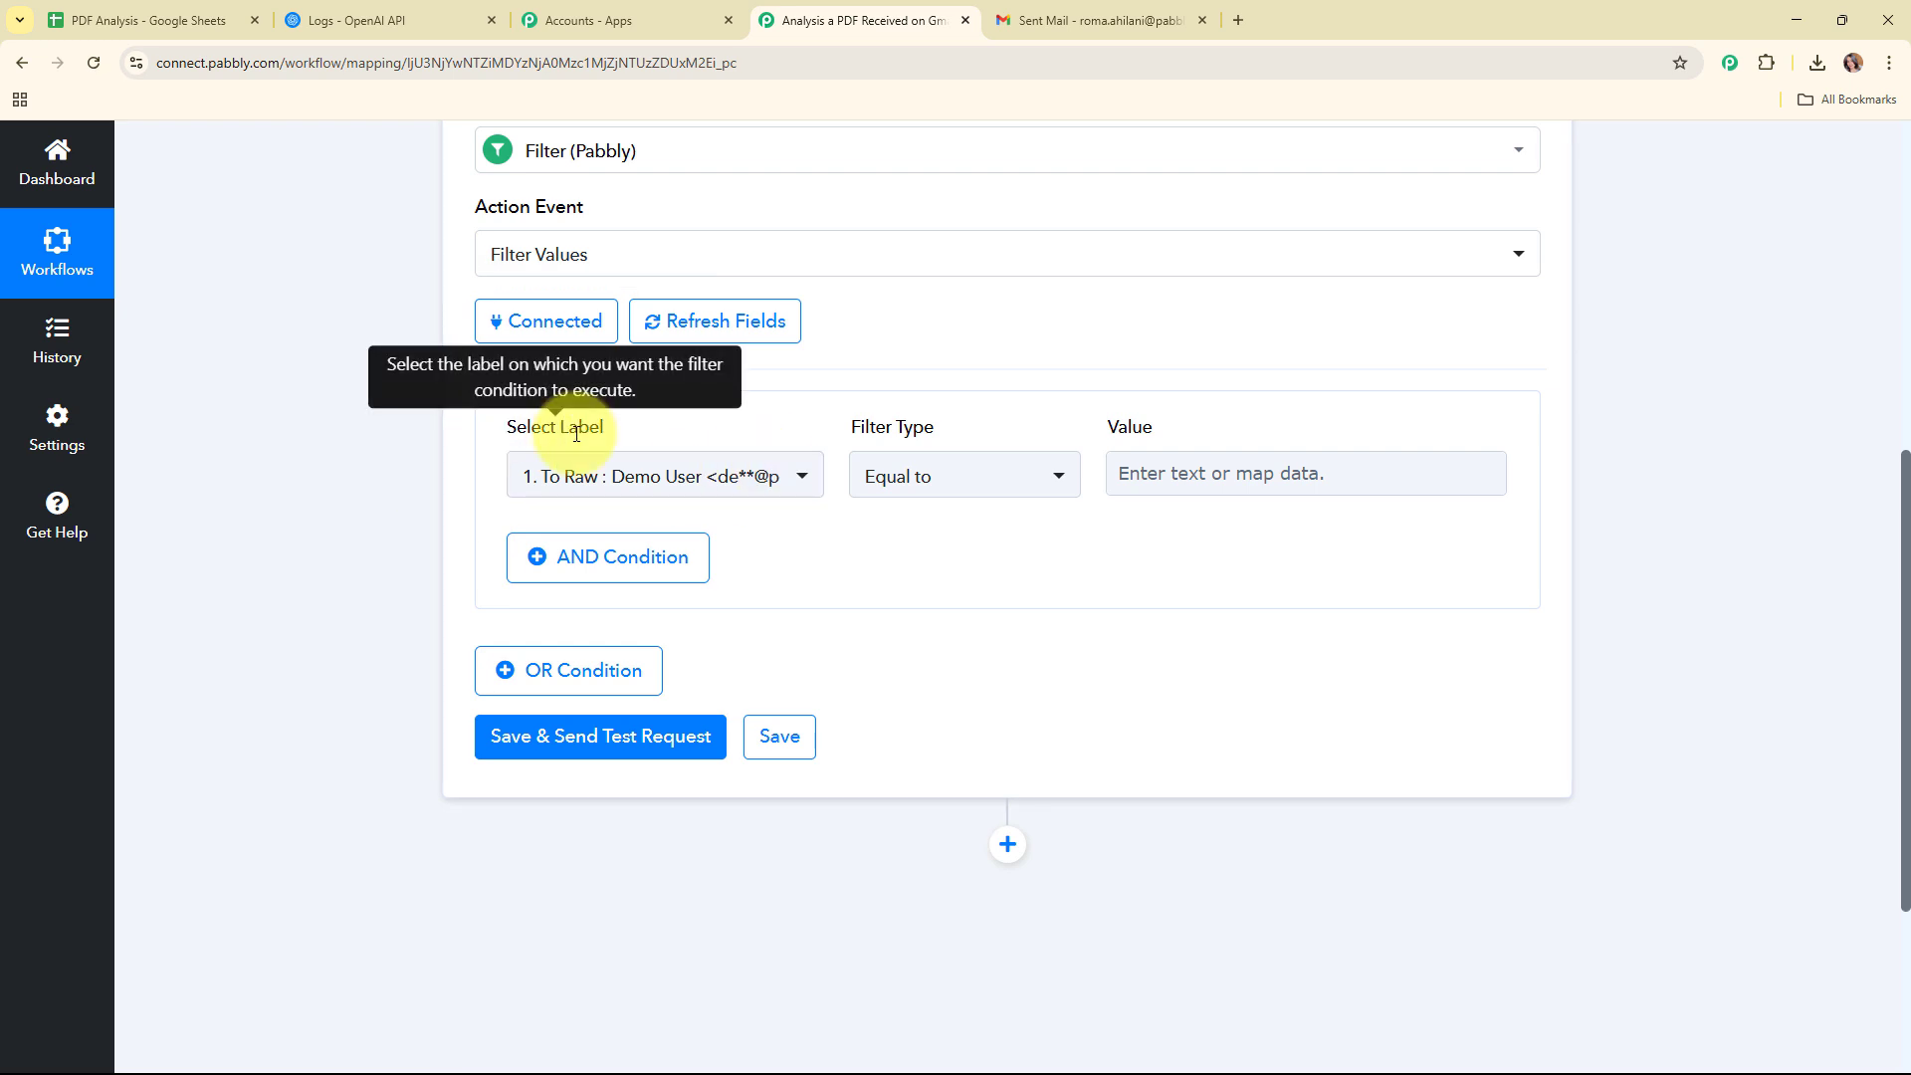
pyautogui.click(639, 503)
pyautogui.click(806, 624)
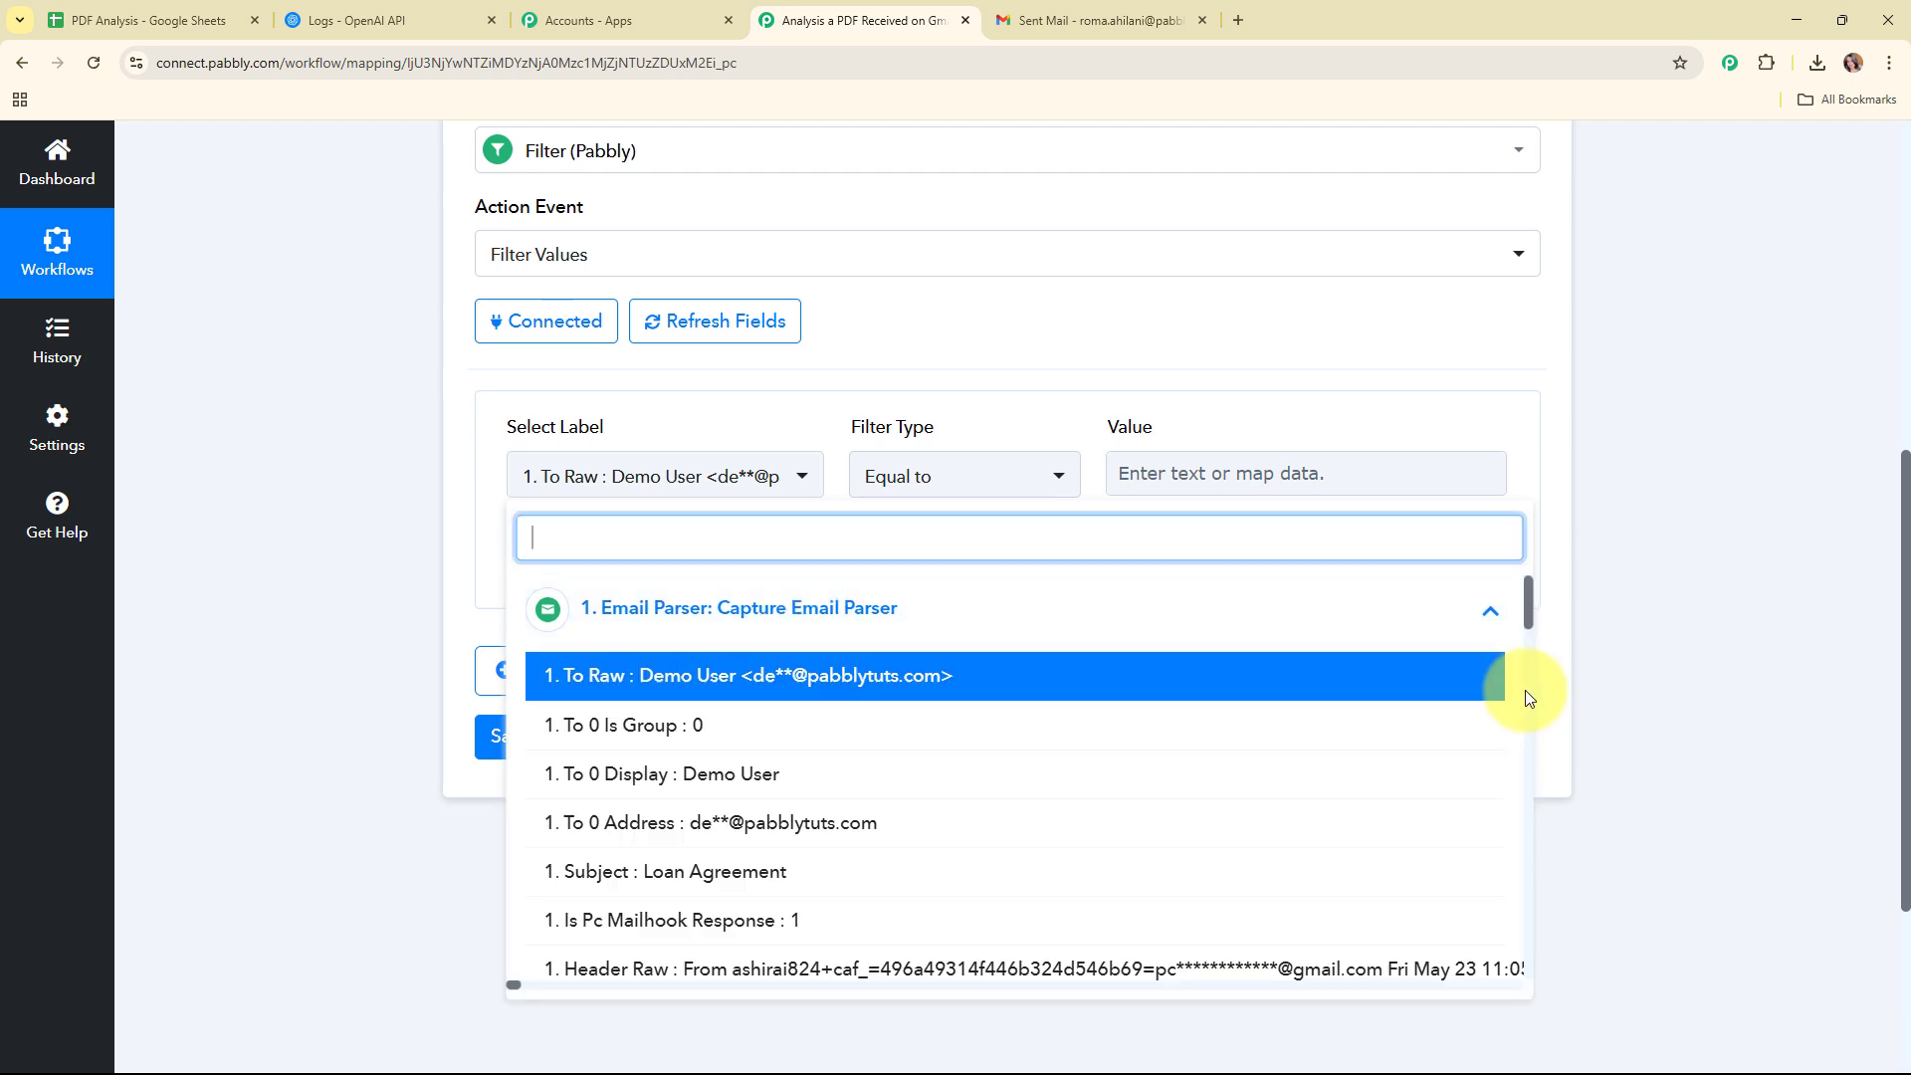
pyautogui.moveTo(1521, 609); pyautogui.dragTo(1549, 1012)
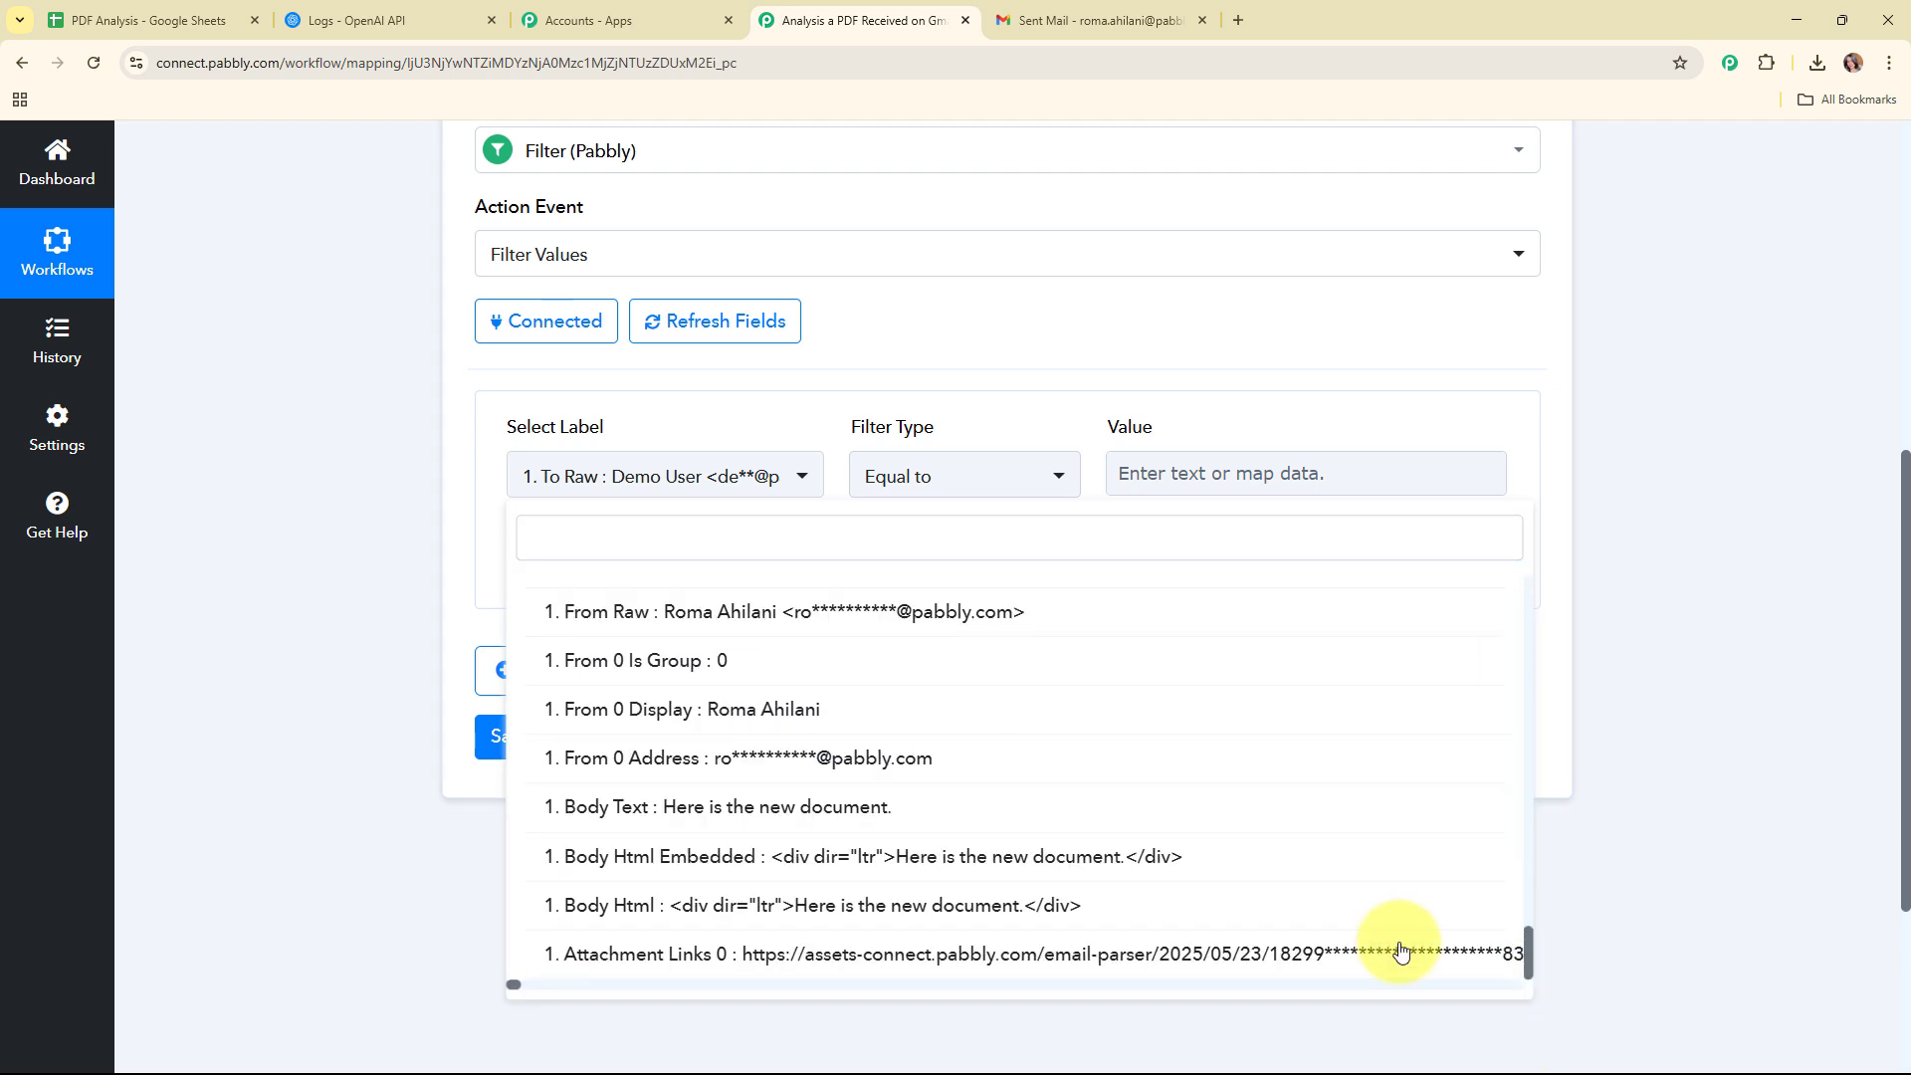
pyautogui.click(781, 956)
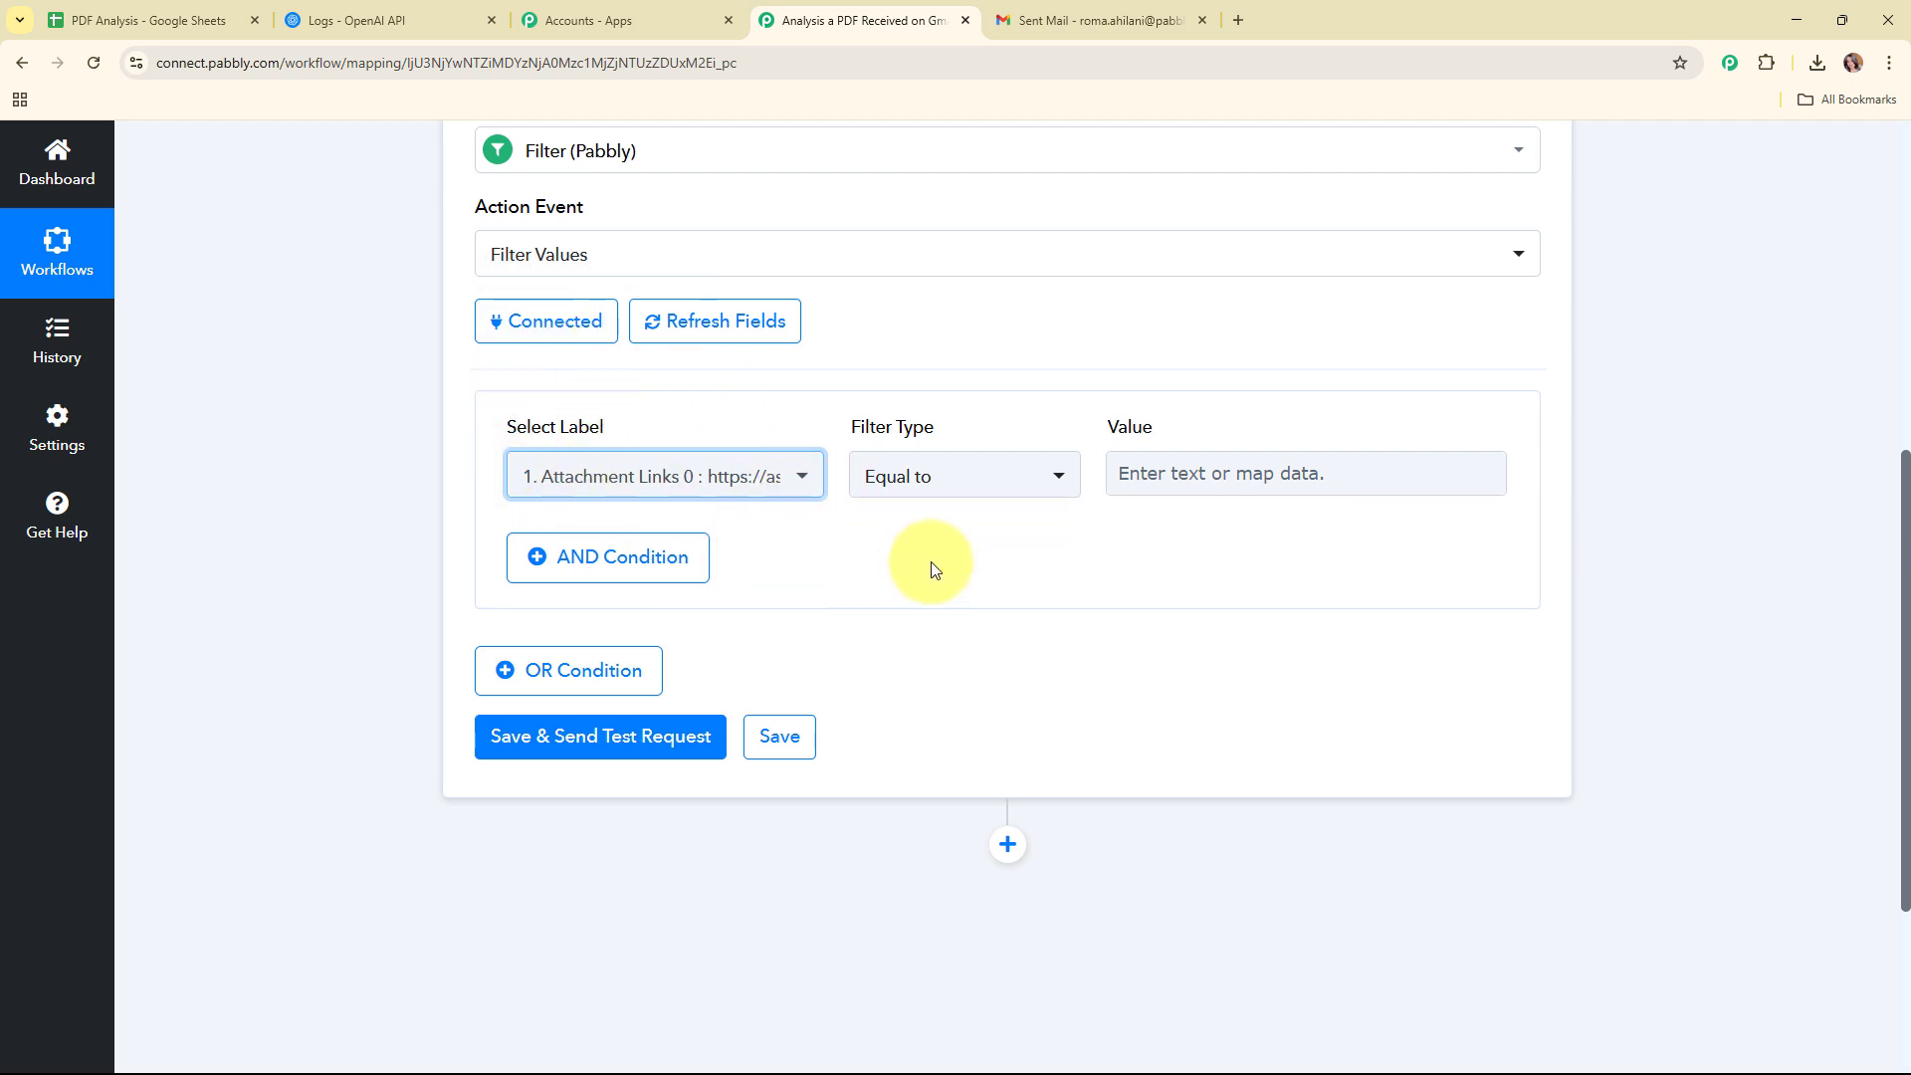
pyautogui.click(1000, 490)
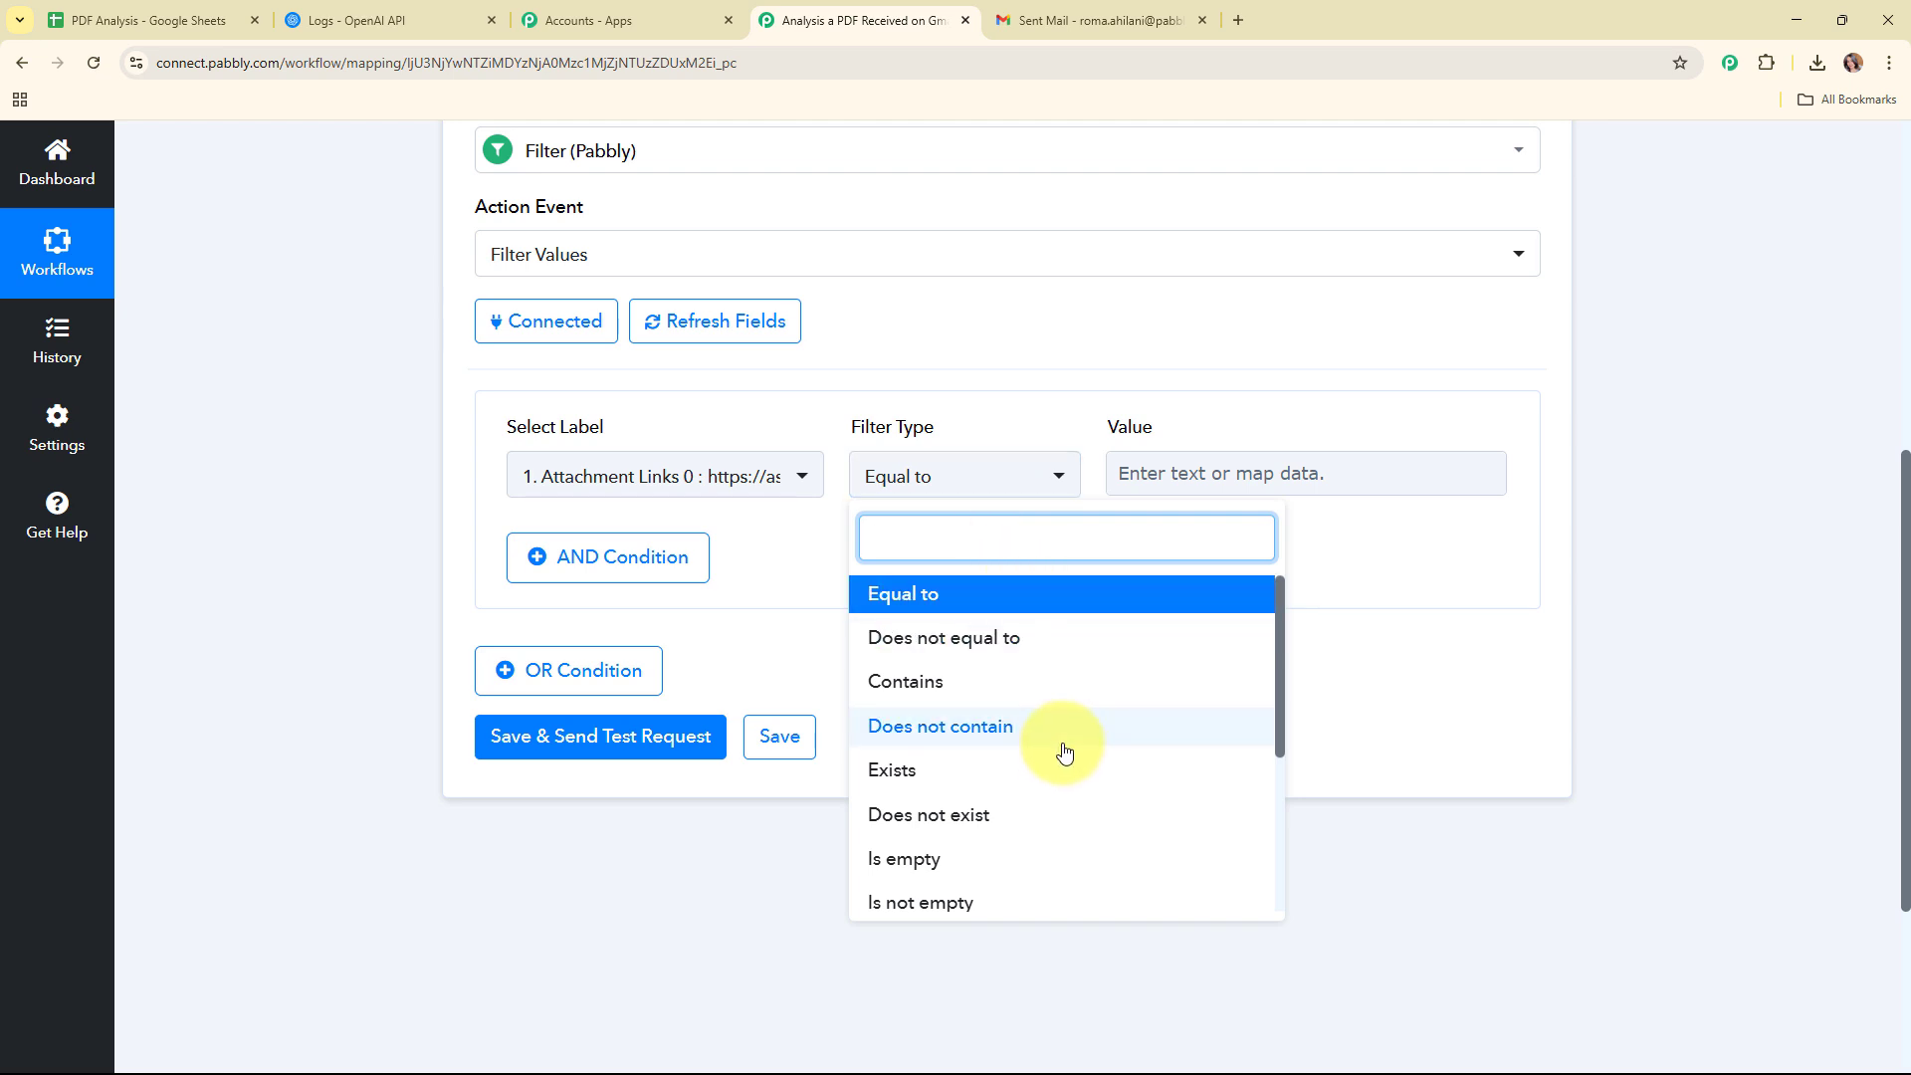
pyautogui.scroll(-3, 1040, 759)
pyautogui.scroll(2, 1036, 759)
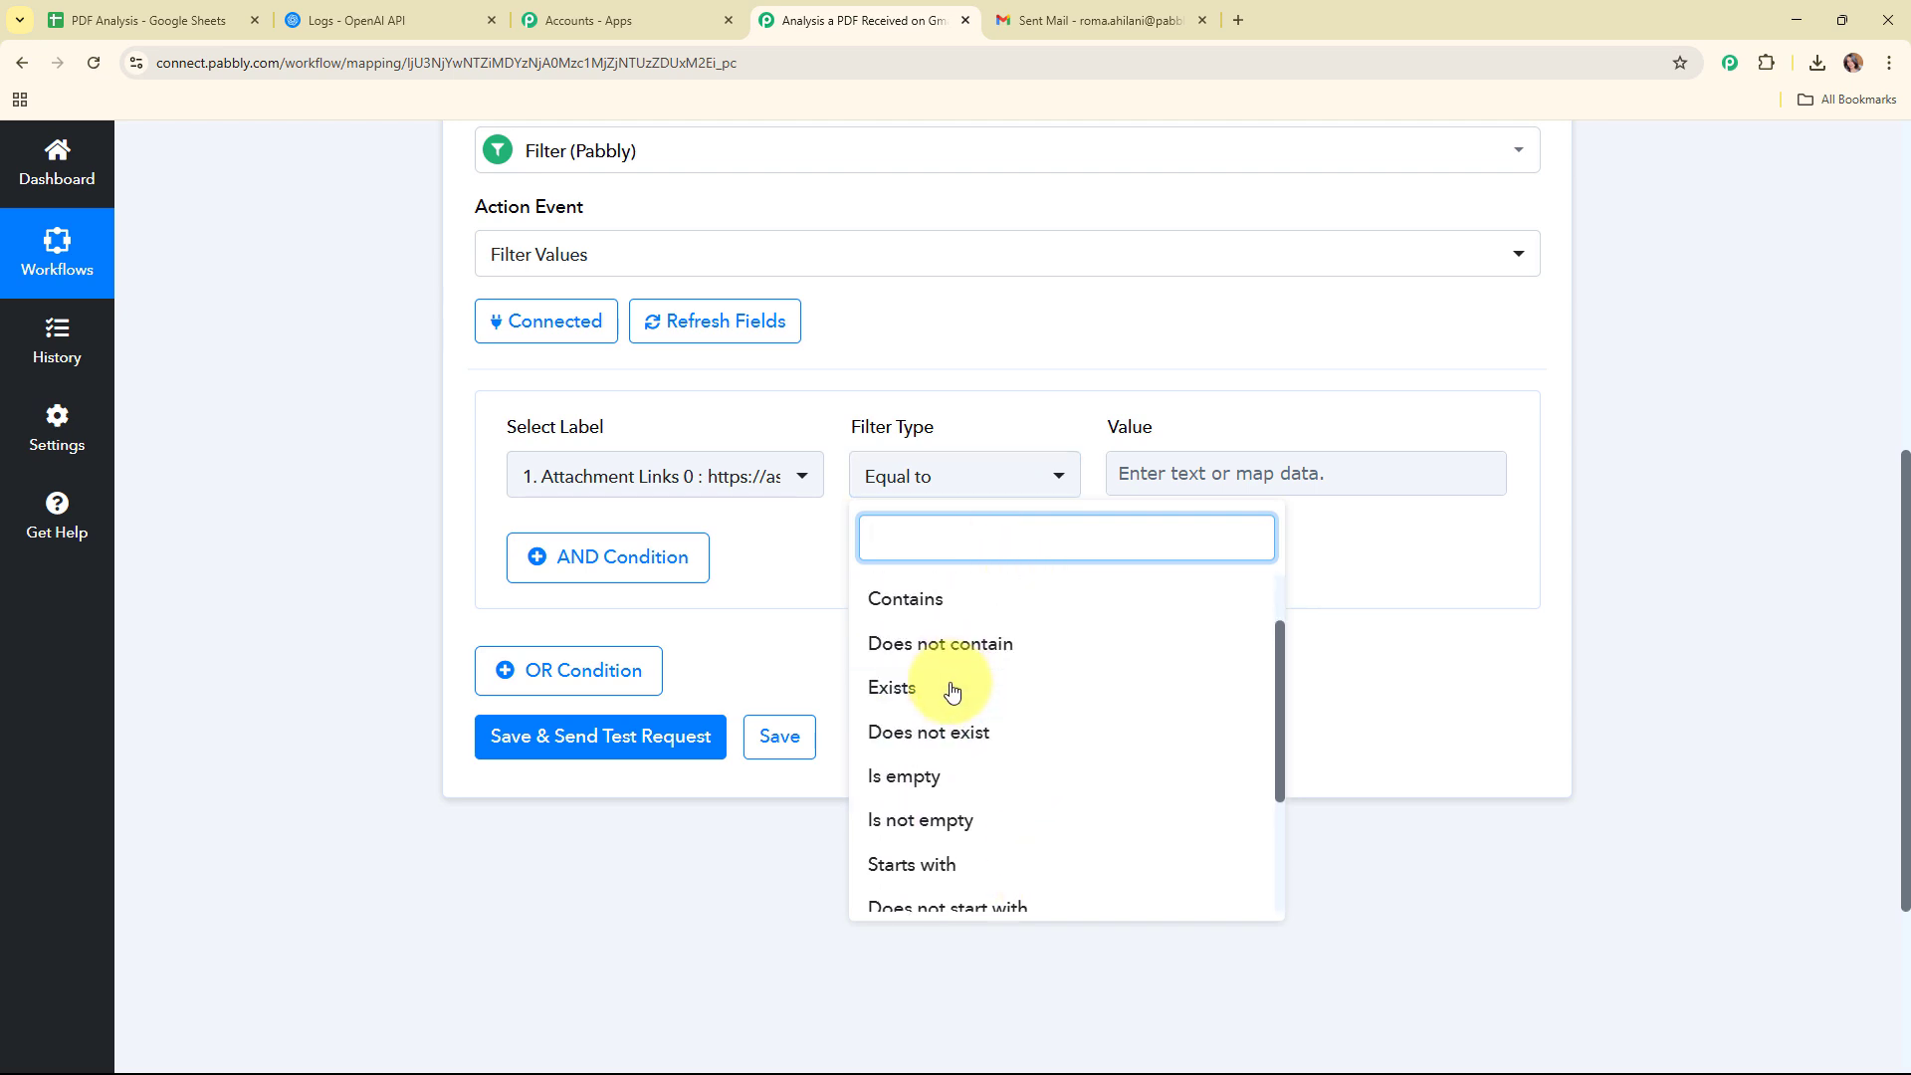
pyautogui.click(951, 690)
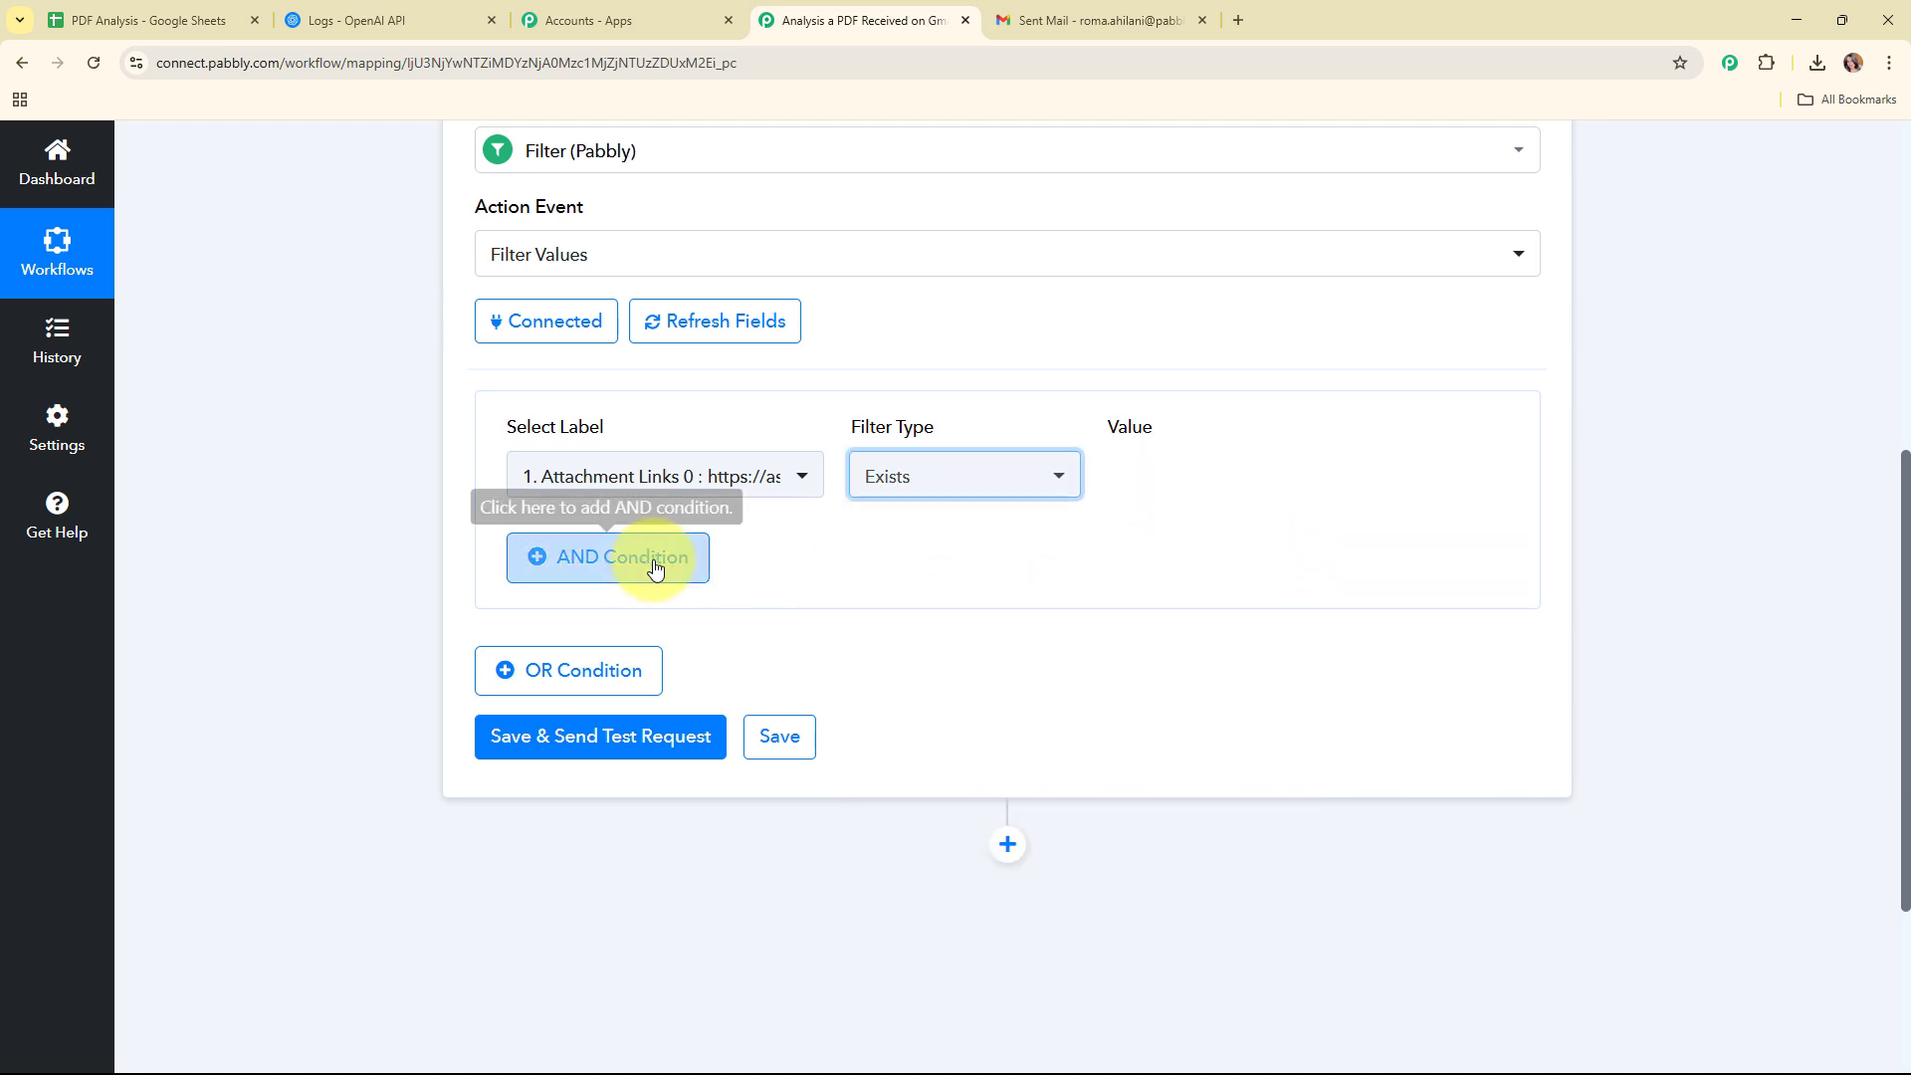
# Save the filter with a test request and review the status and message in its response
pyautogui.scroll(-2, 1067, 549)
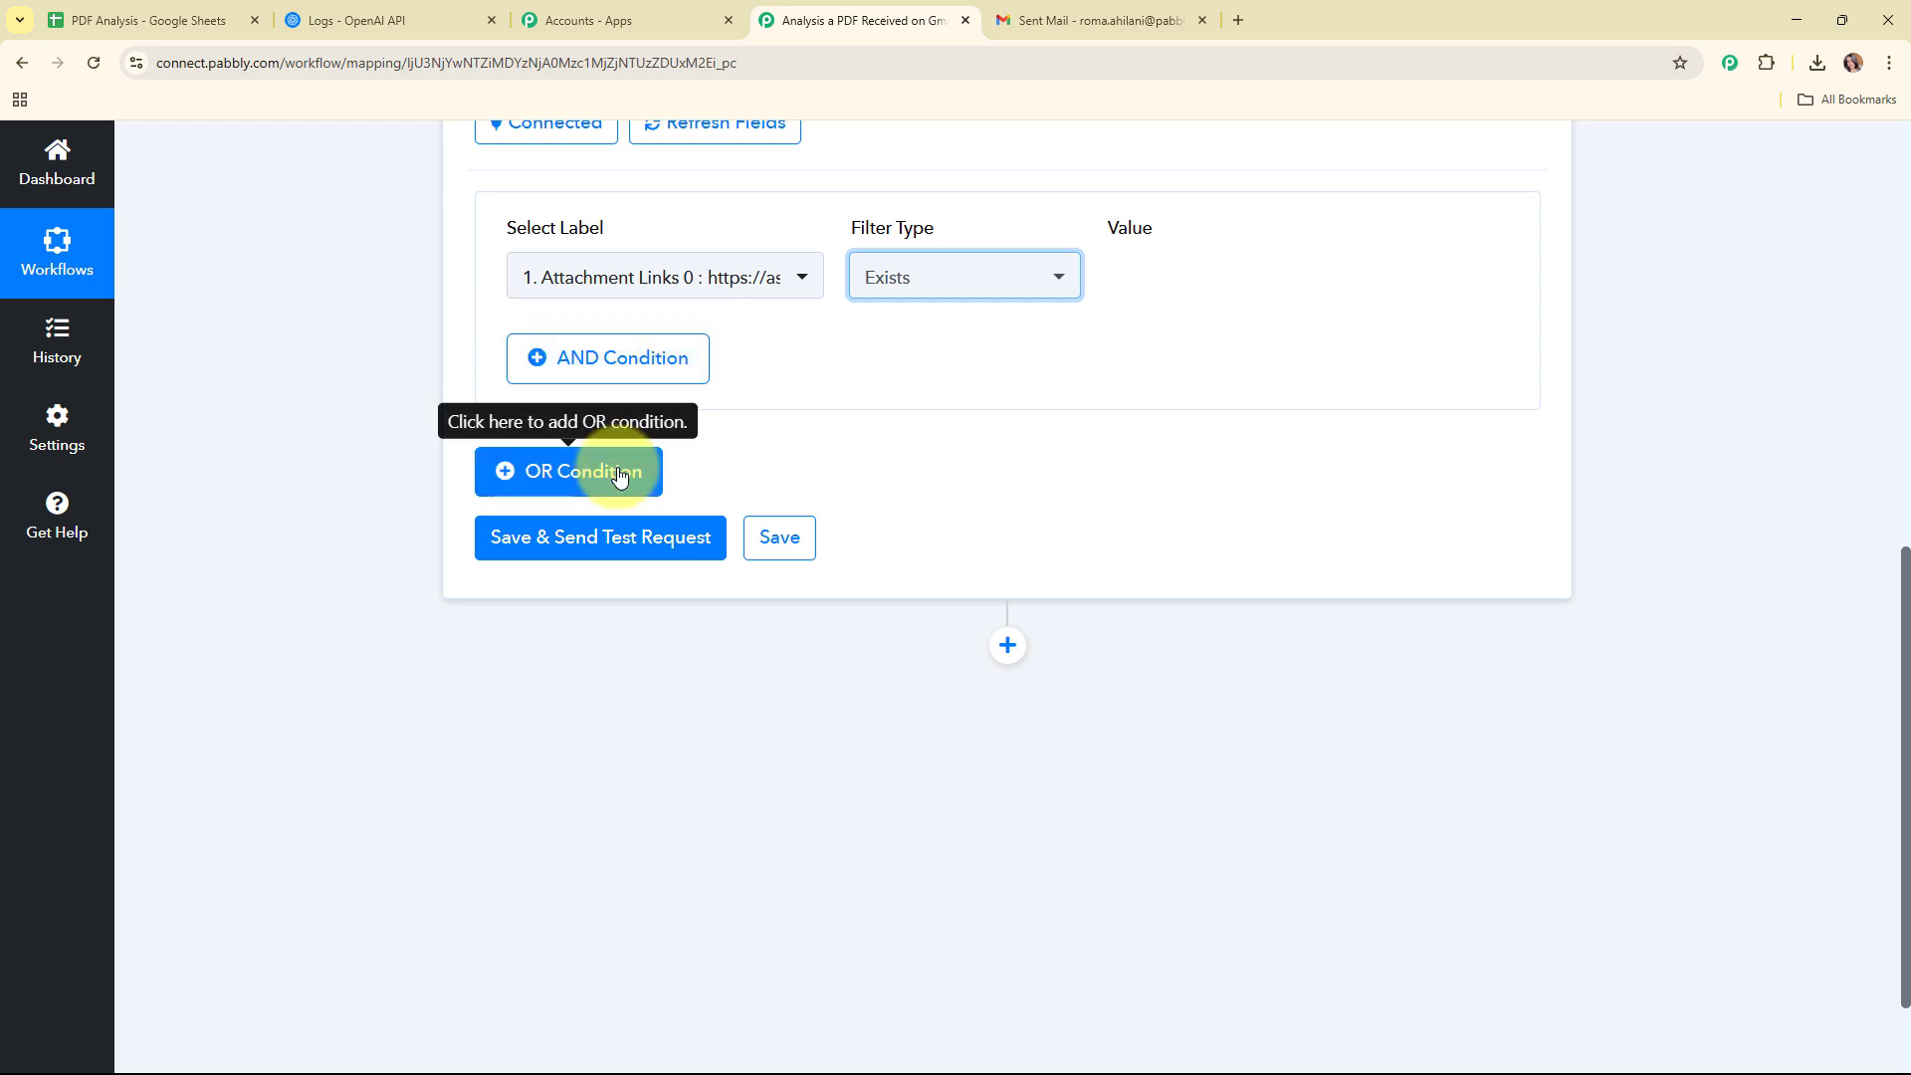
pyautogui.click(620, 562)
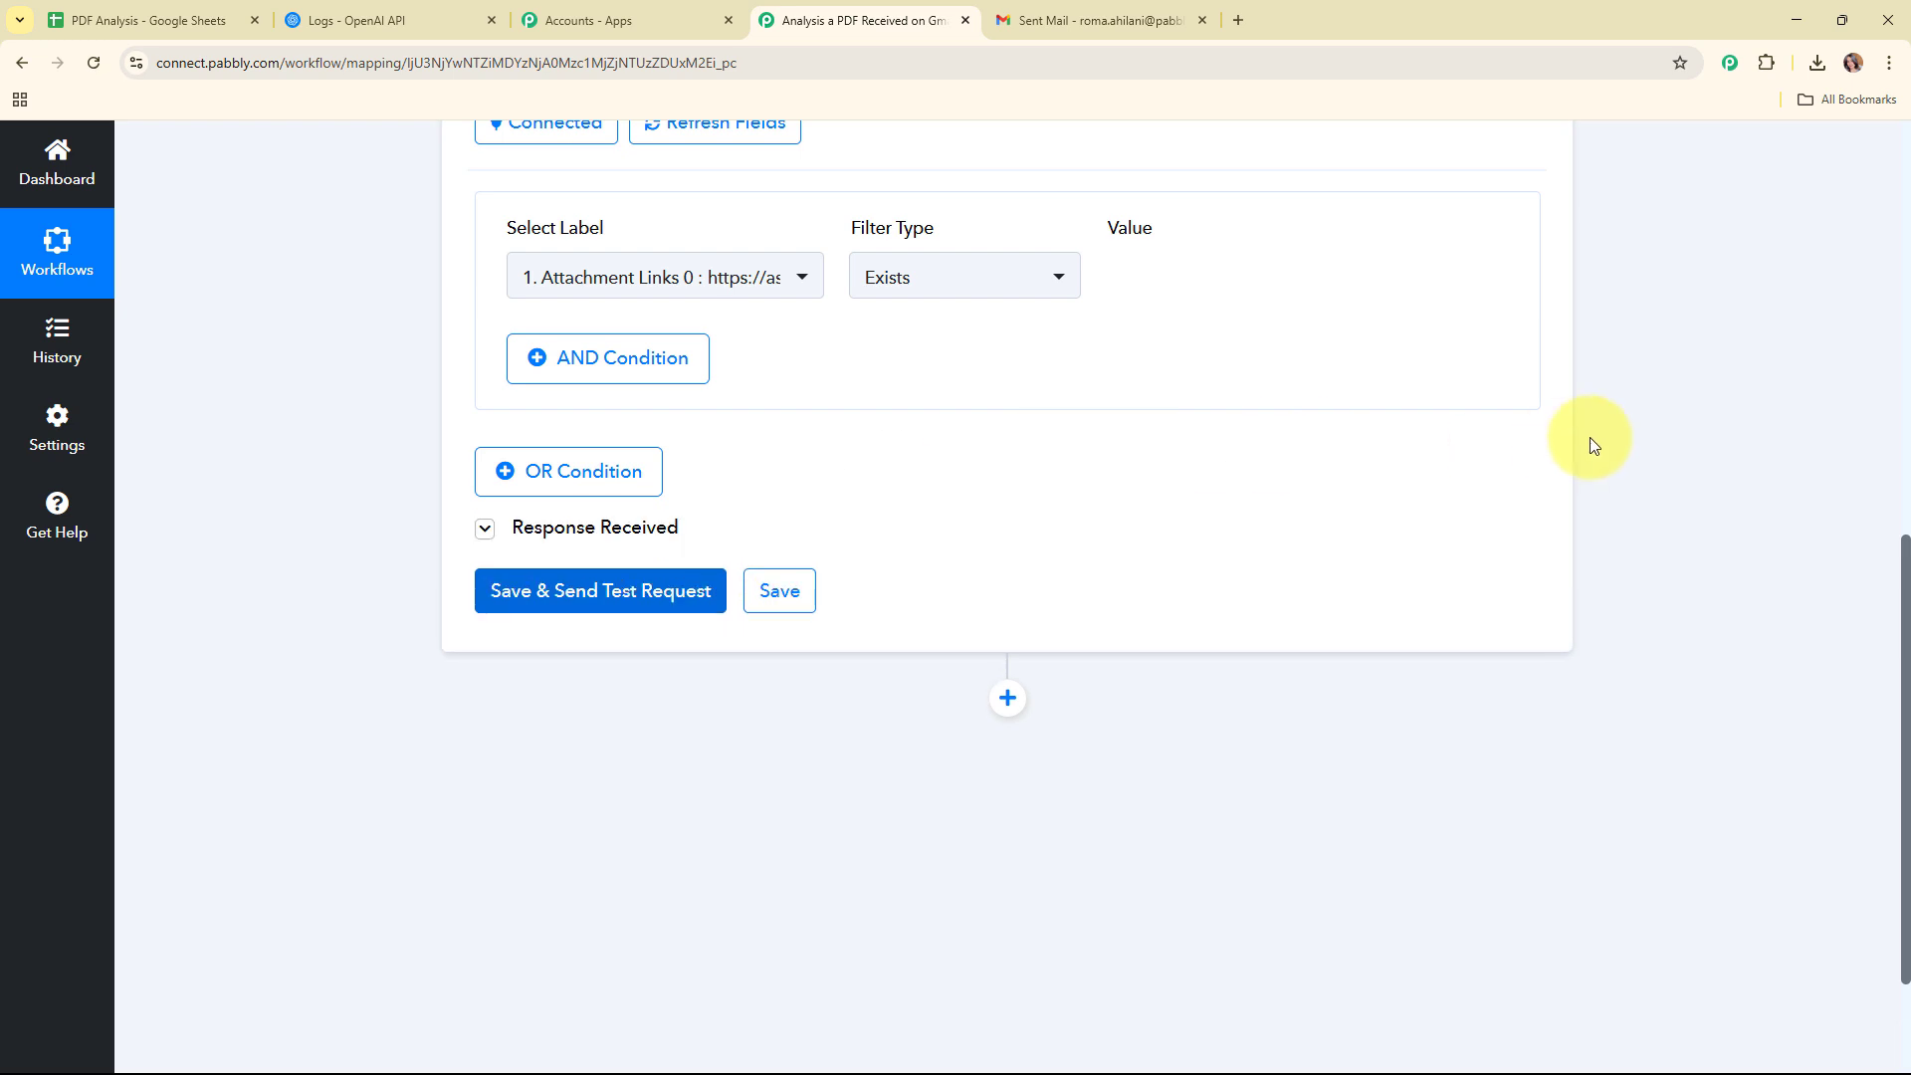
pyautogui.scroll(-3, 1576, 416)
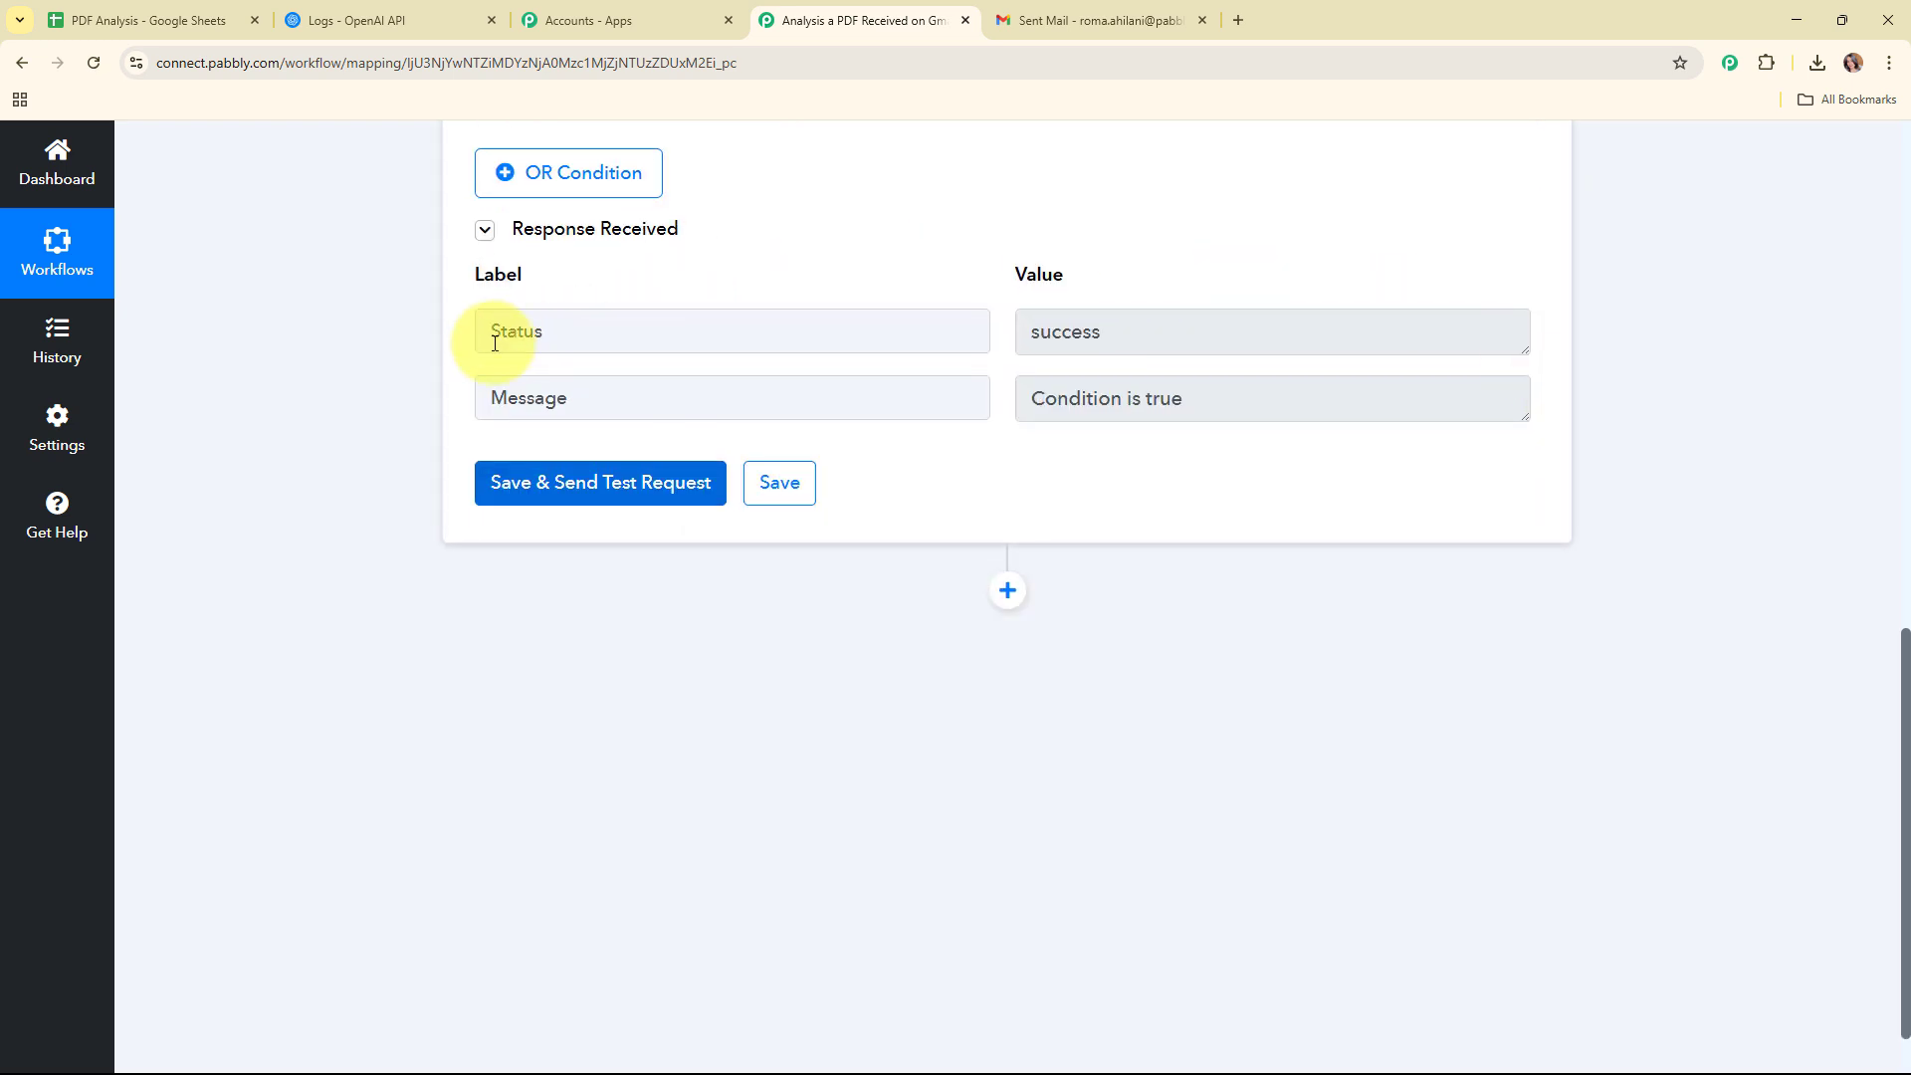
pyautogui.moveTo(576, 327); pyautogui.dragTo(444, 309)
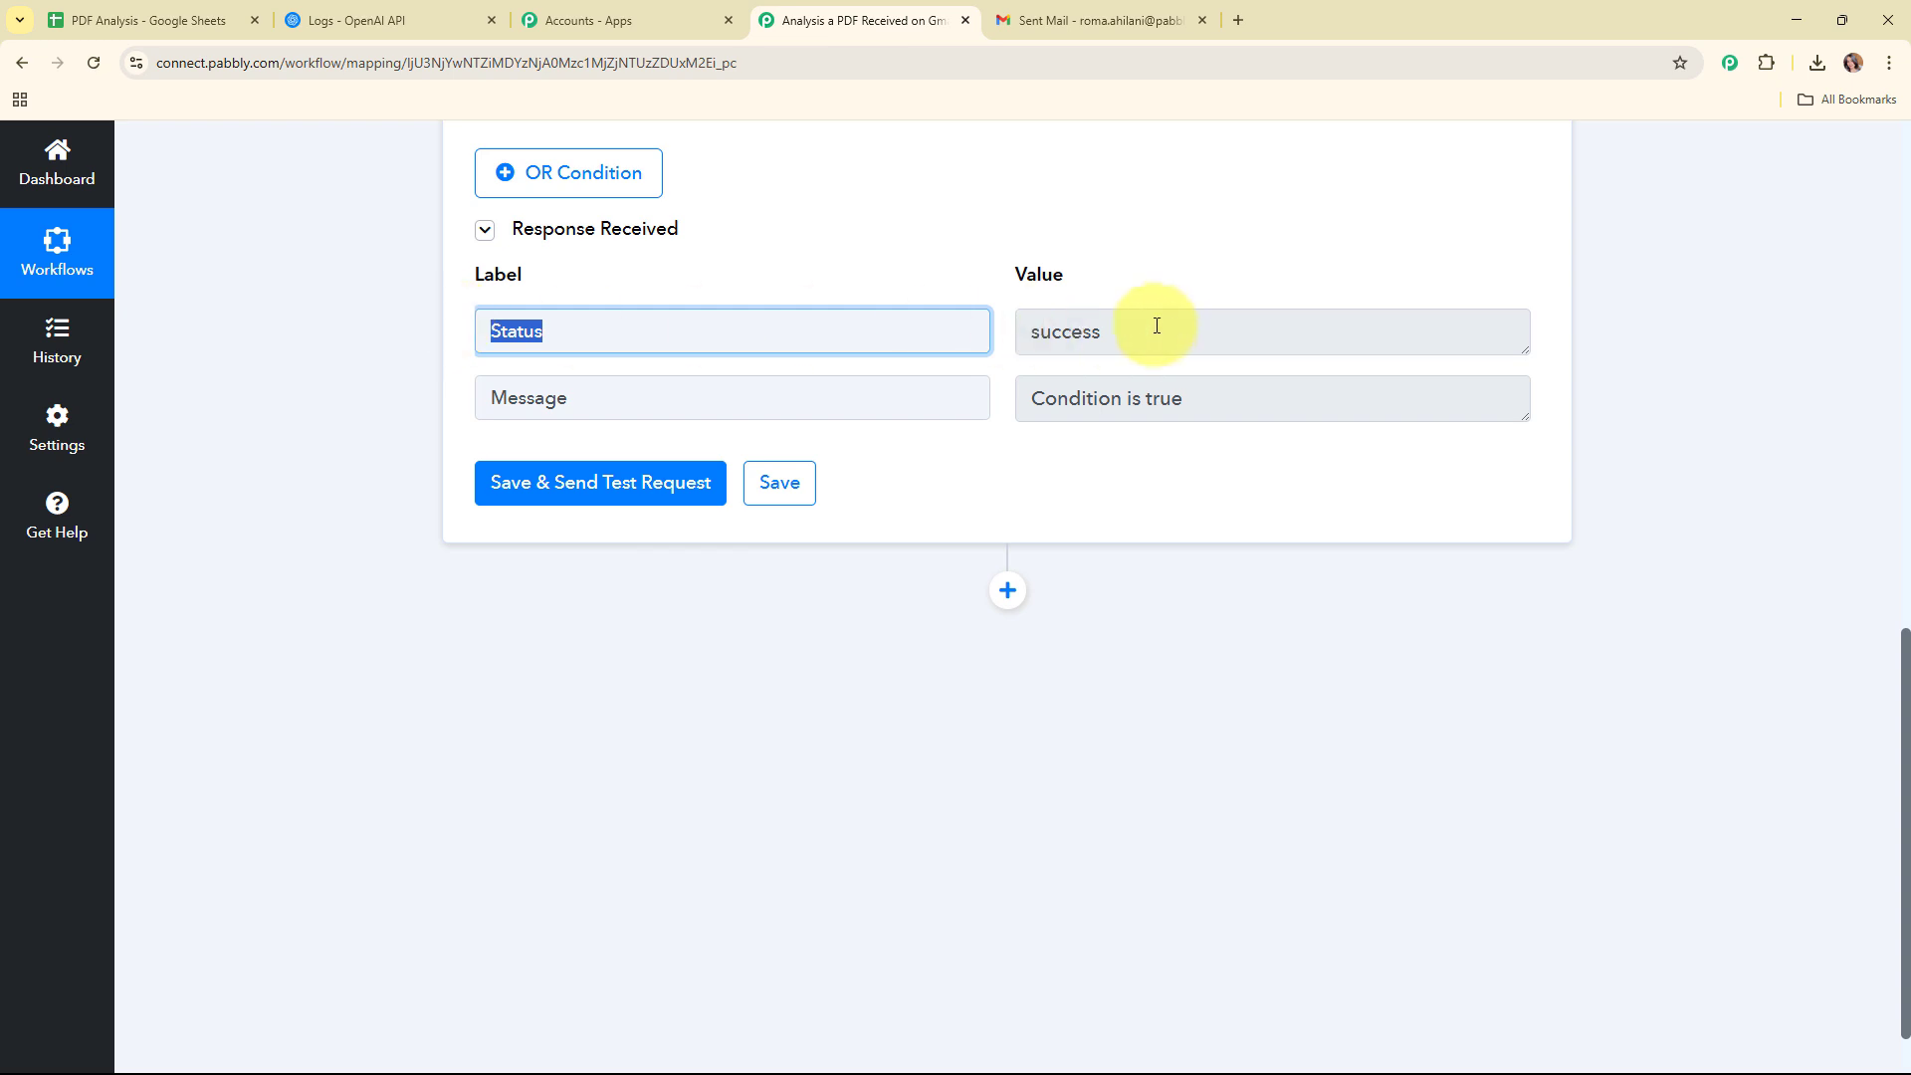
pyautogui.moveTo(1156, 326); pyautogui.dragTo(1061, 331)
pyautogui.moveTo(725, 398); pyautogui.dragTo(470, 401)
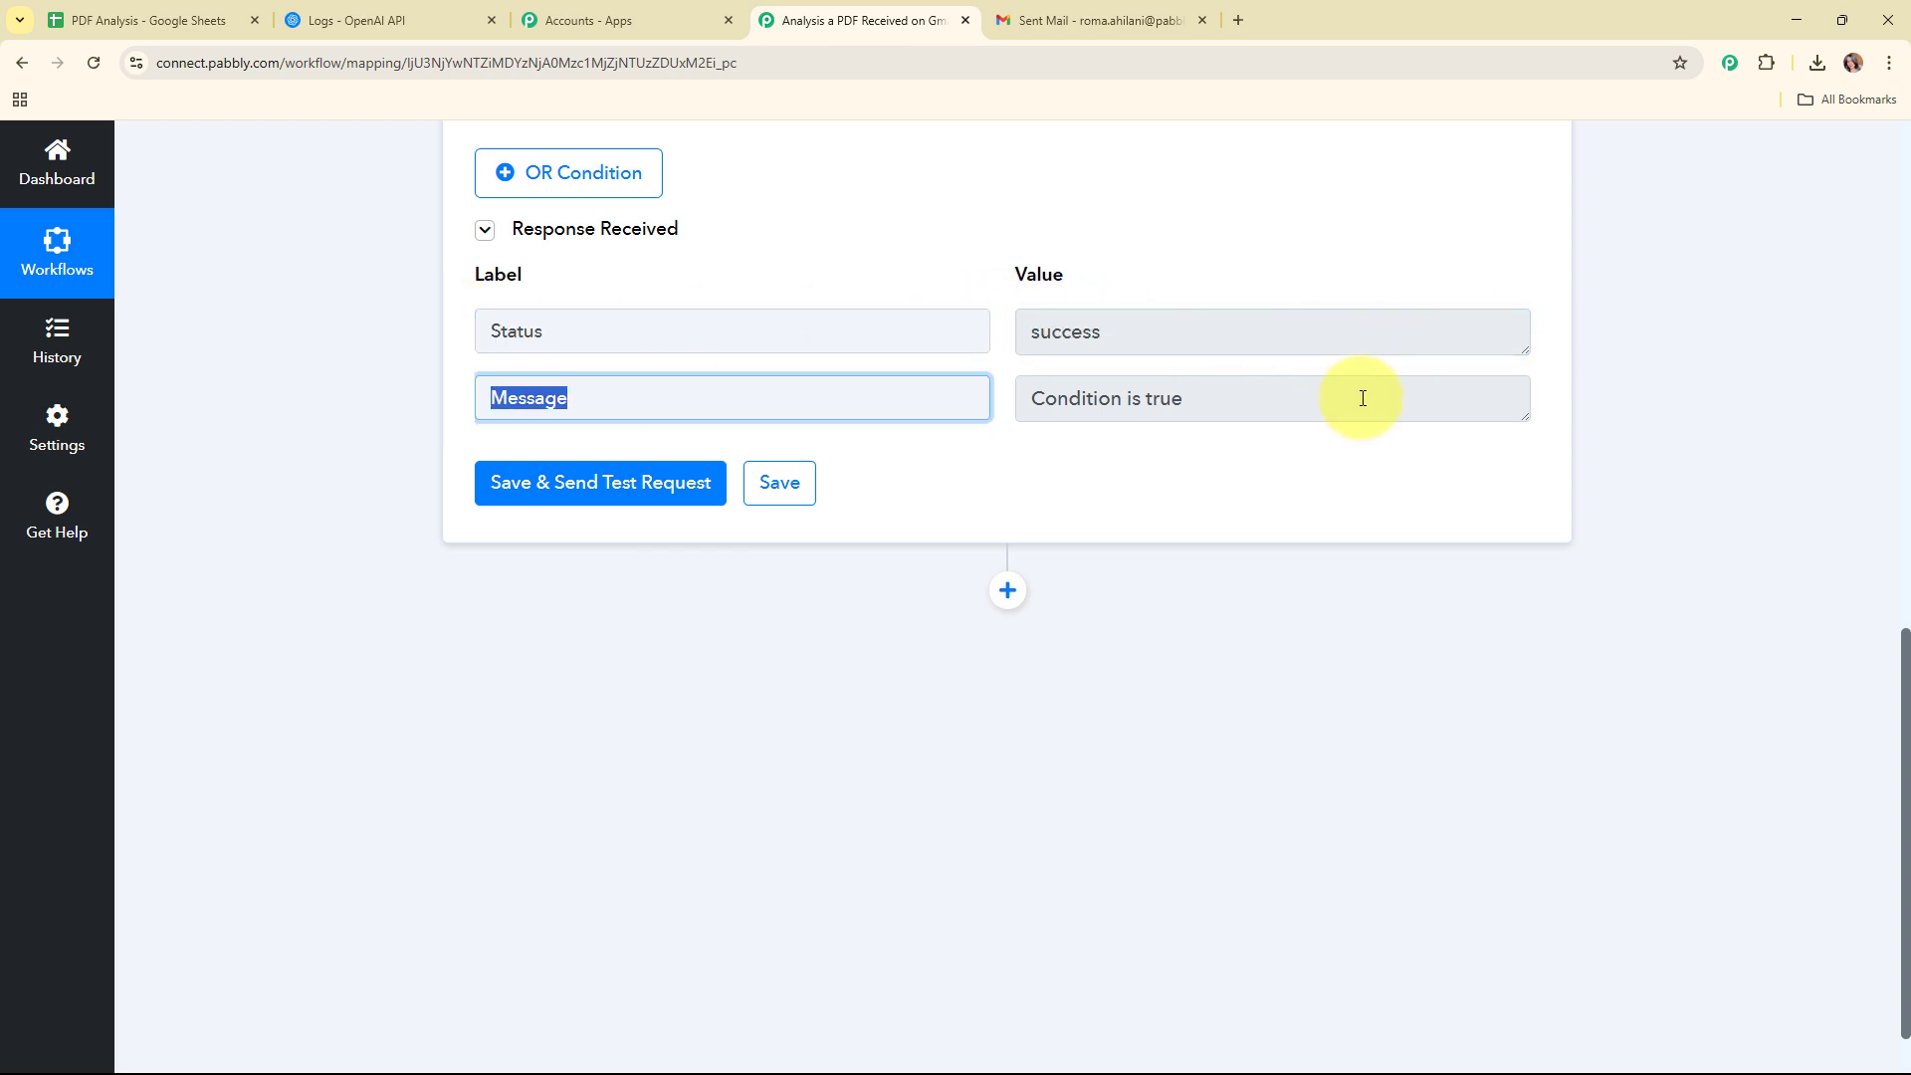
pyautogui.moveTo(1361, 397); pyautogui.dragTo(974, 407)
pyautogui.click(1199, 482)
# Collapse the Filter (Pabbly) step
pyautogui.scroll(8, 1561, 368)
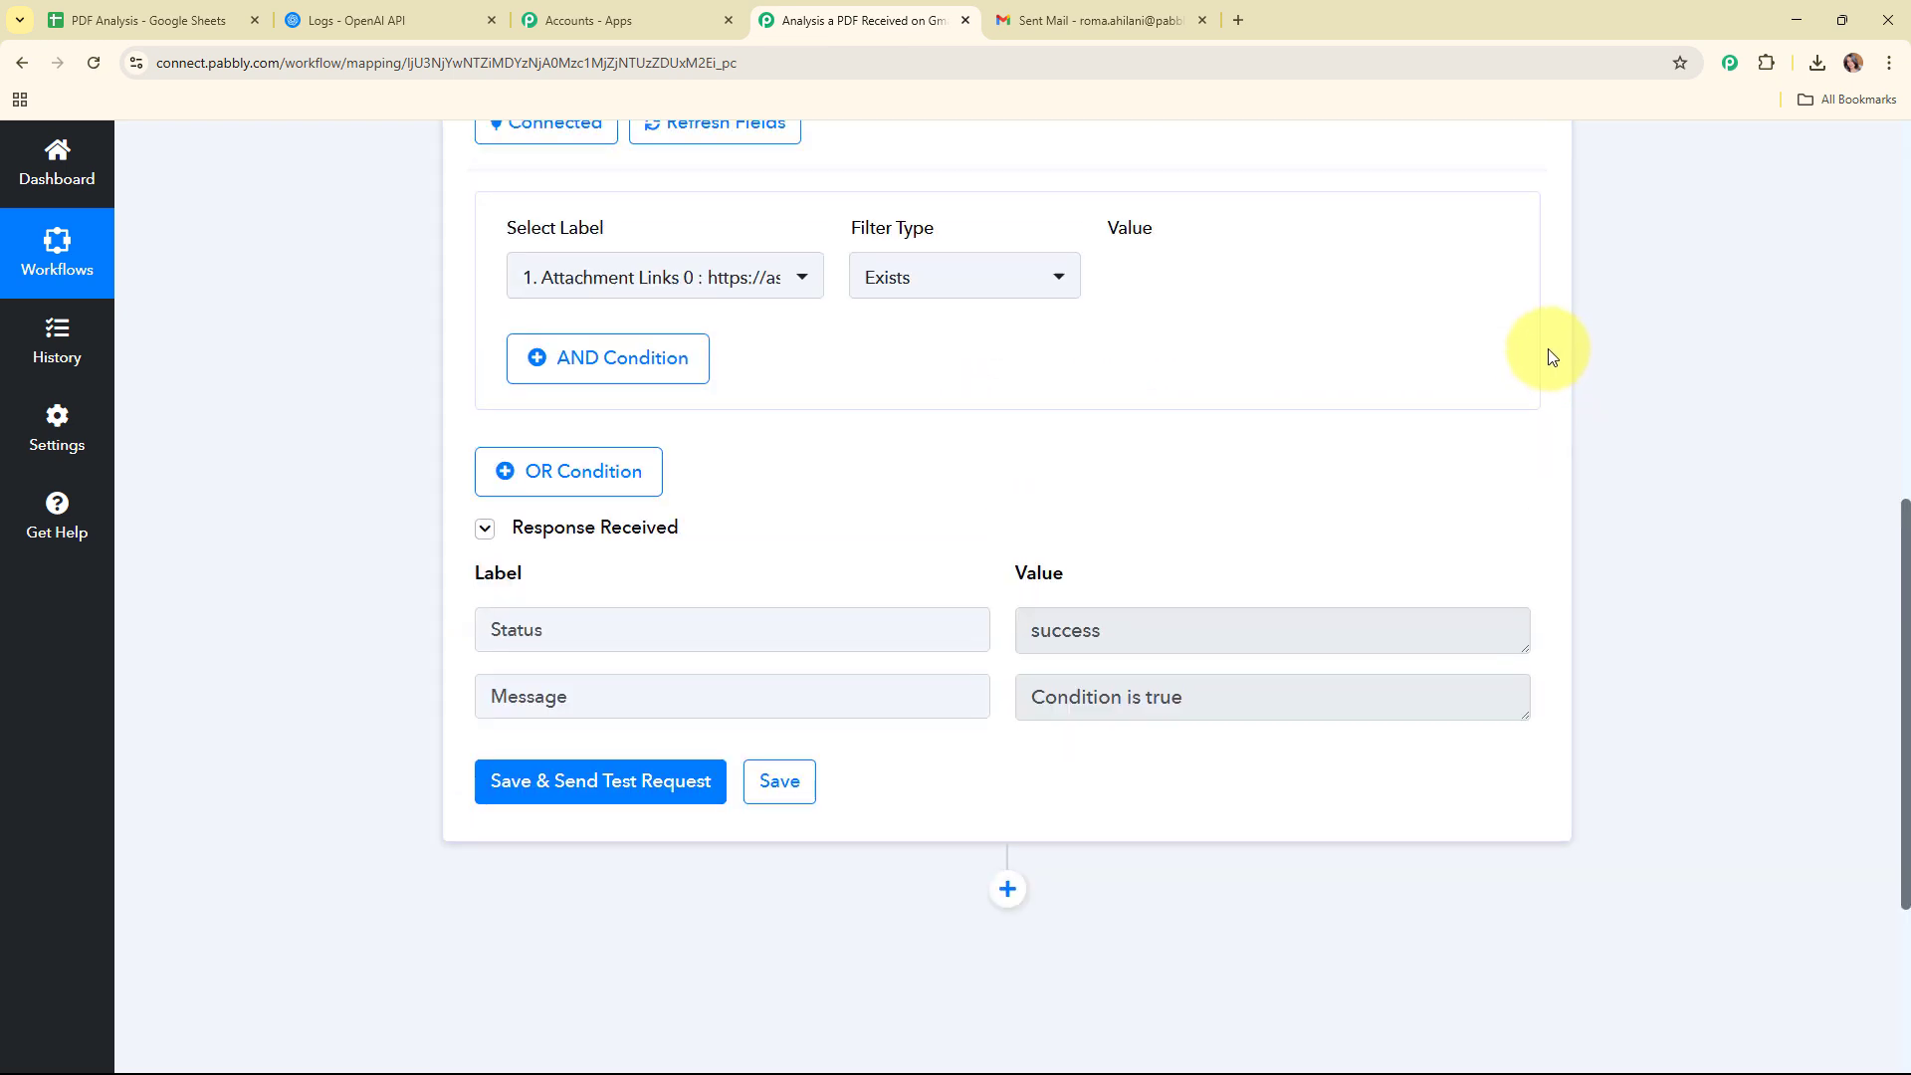
pyautogui.scroll(2, 1540, 351)
pyautogui.click(1531, 500)
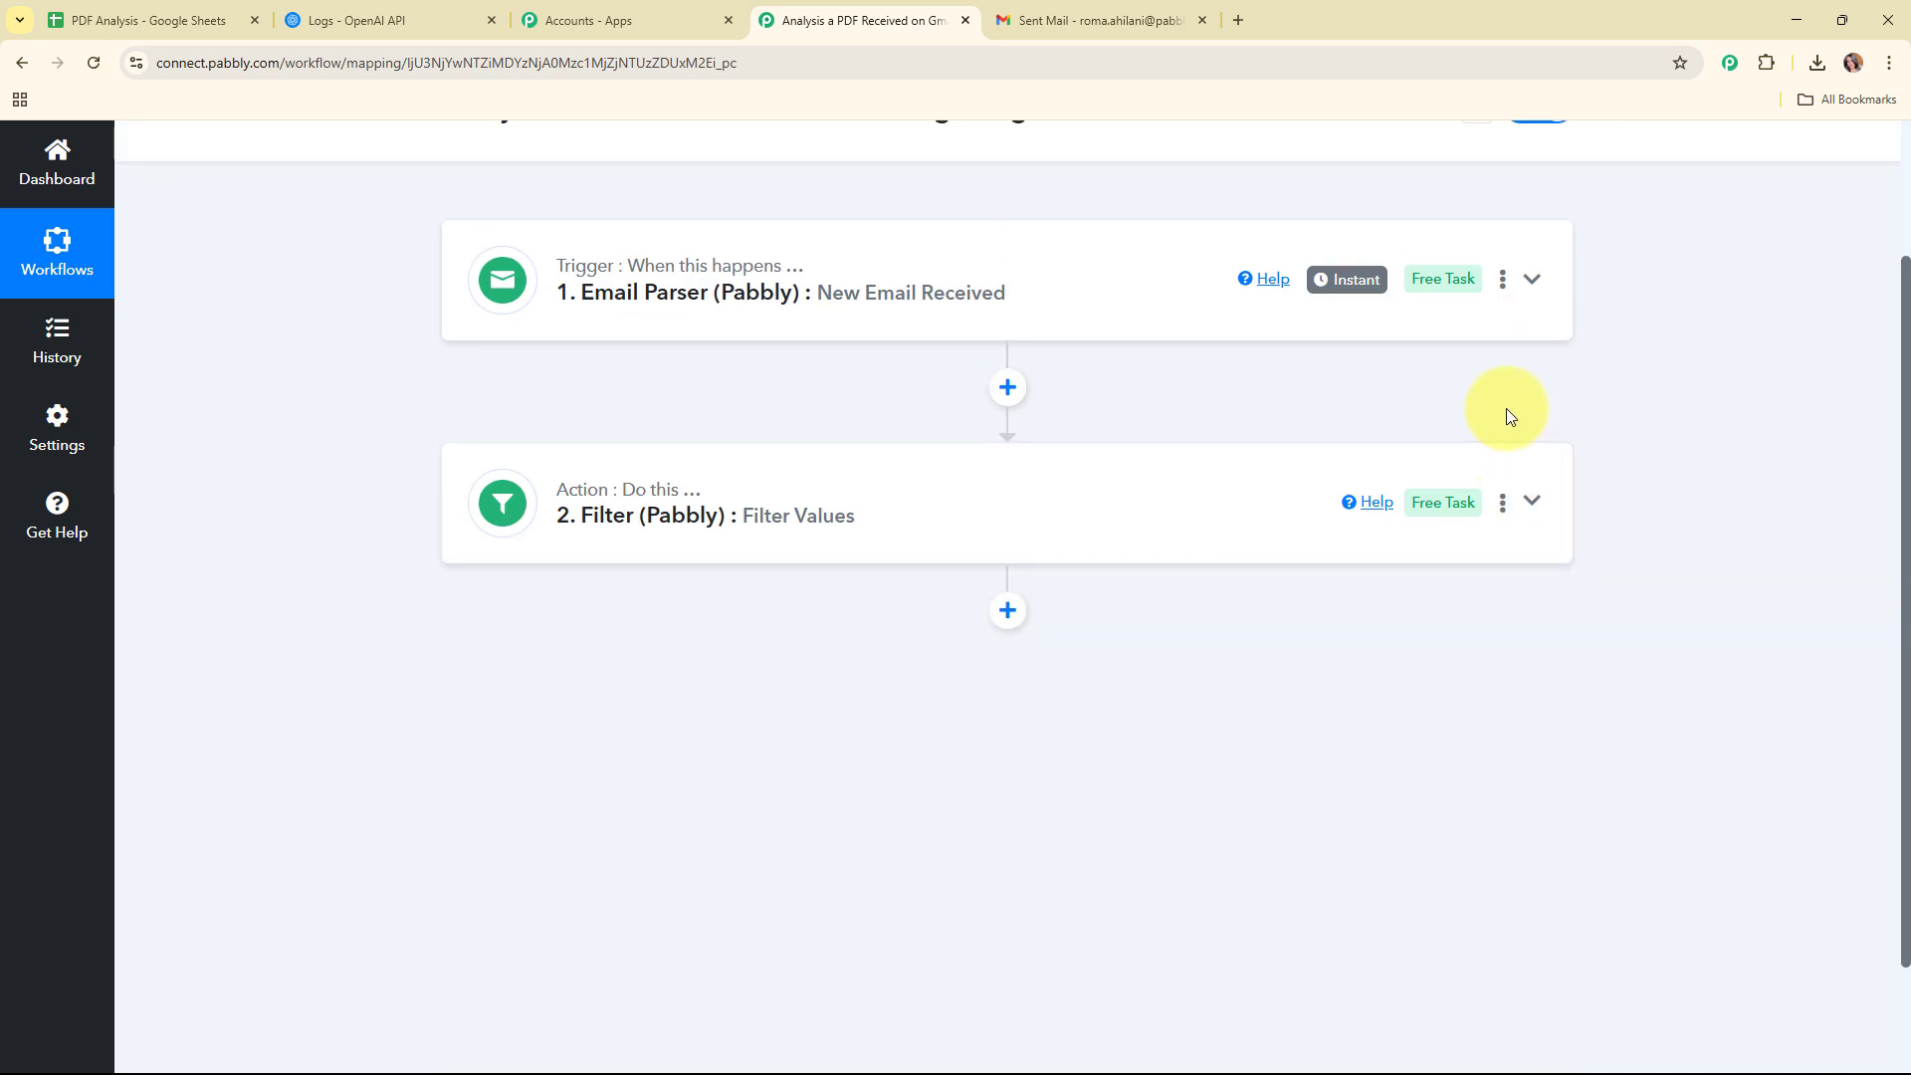
# Add an action step after the filter using OpenAI (ChatGPT, DALL-E, Whisper) with the Extract Content from PDF/Image event
pyautogui.scroll(-2, 1508, 408)
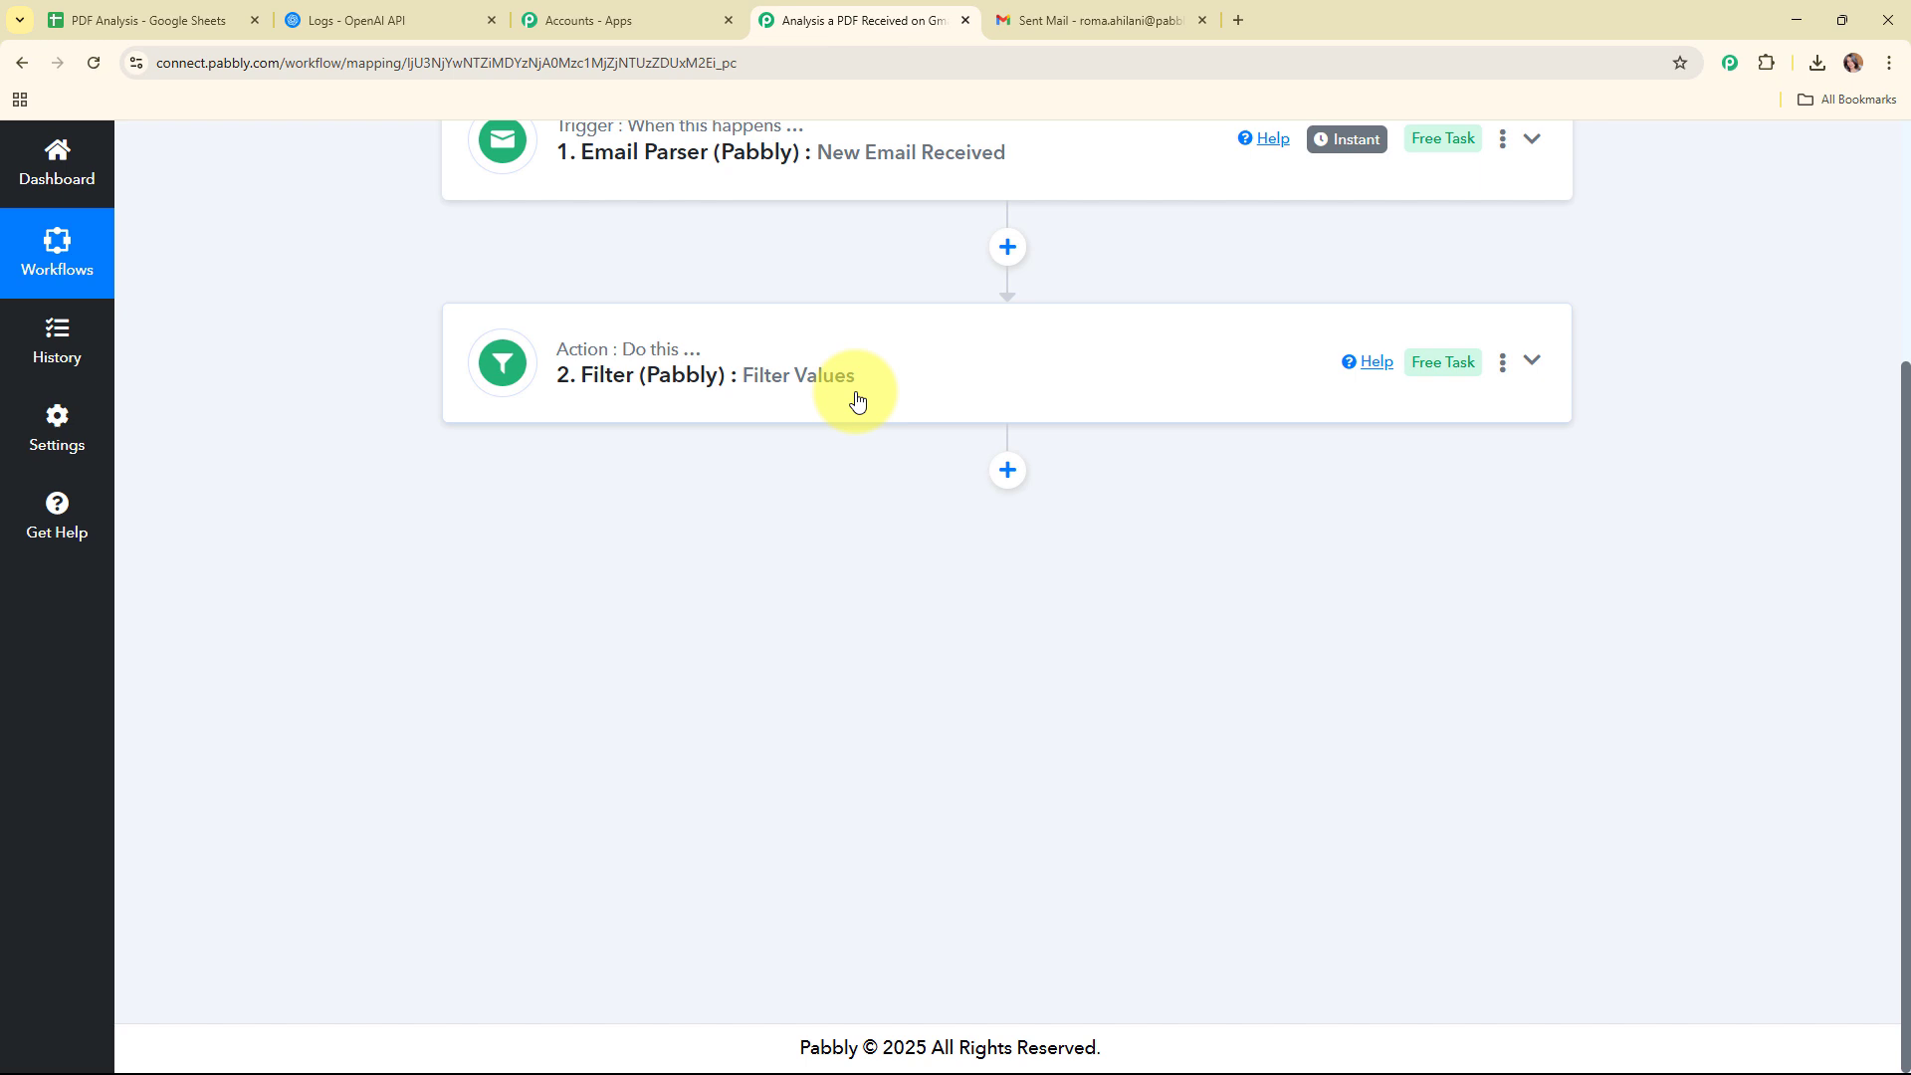
pyautogui.click(1008, 470)
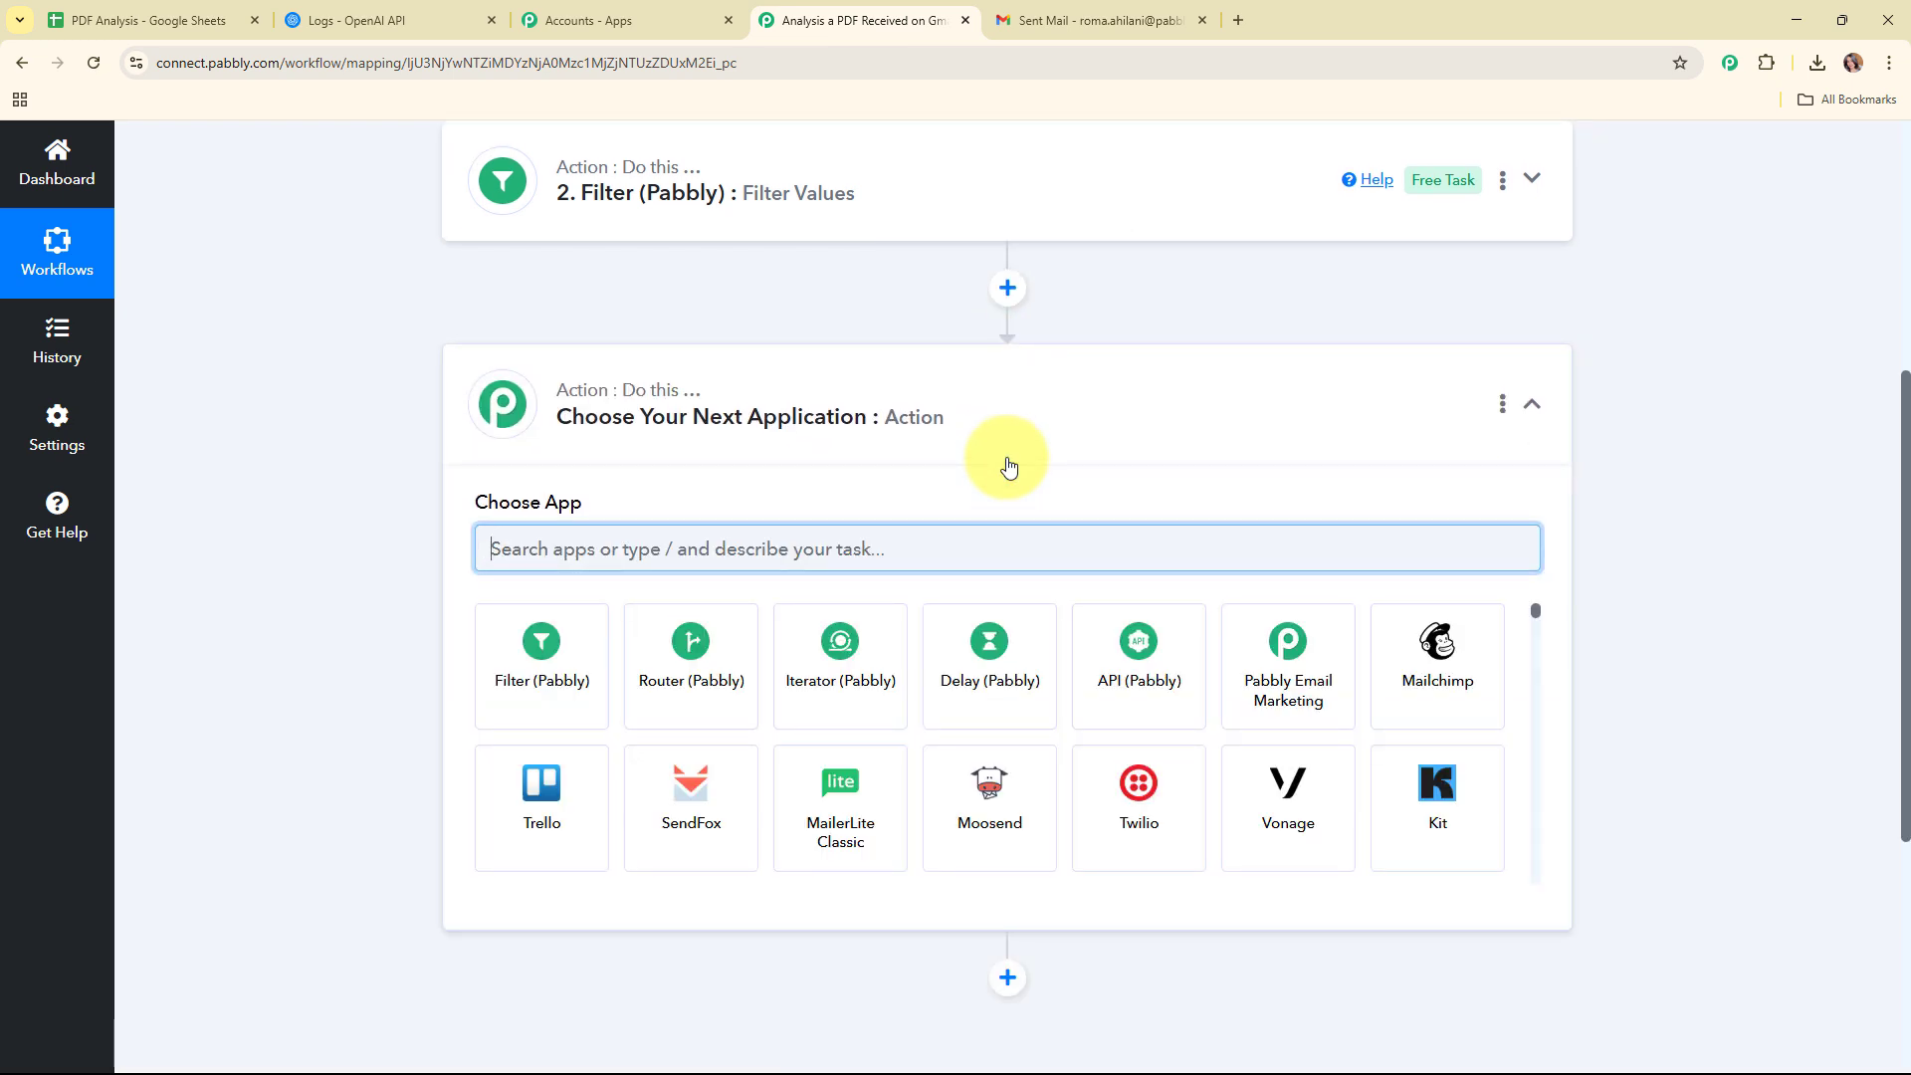
pyautogui.write('ope')
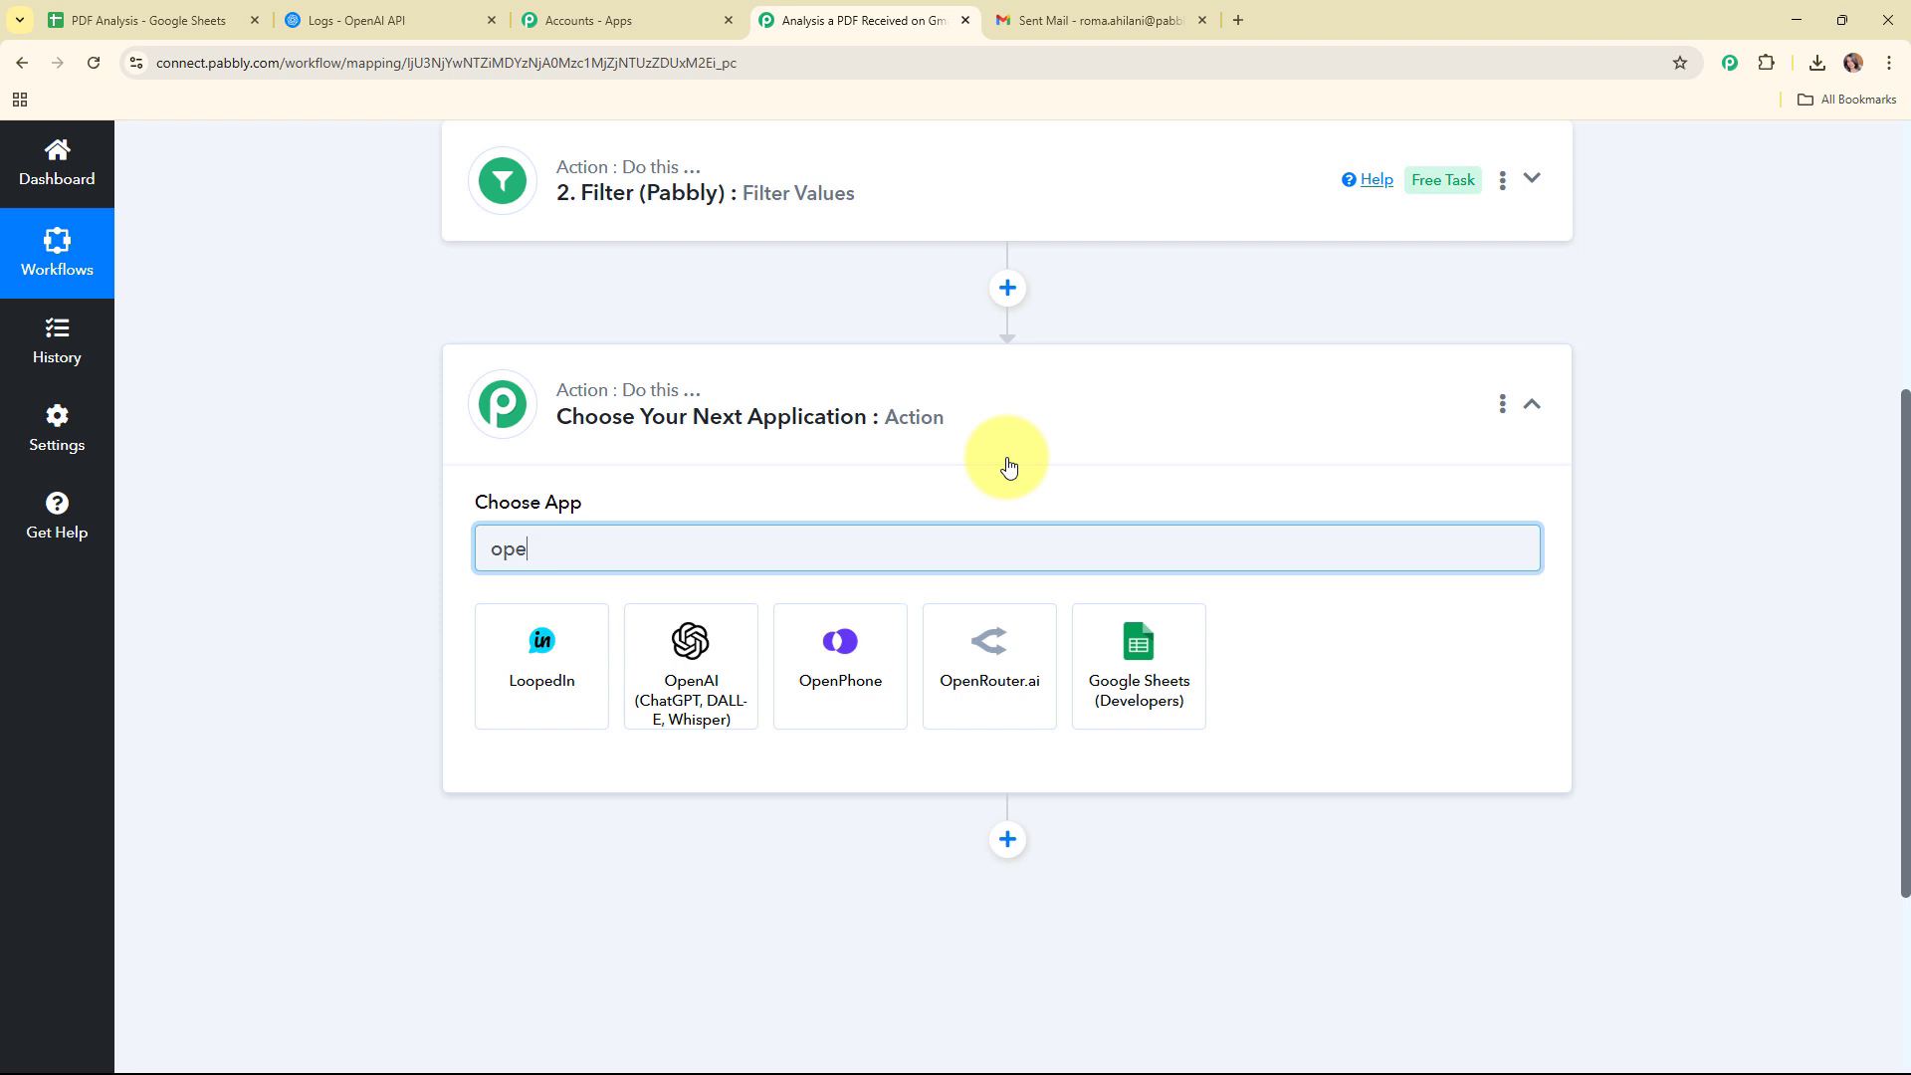
pyautogui.click(677, 667)
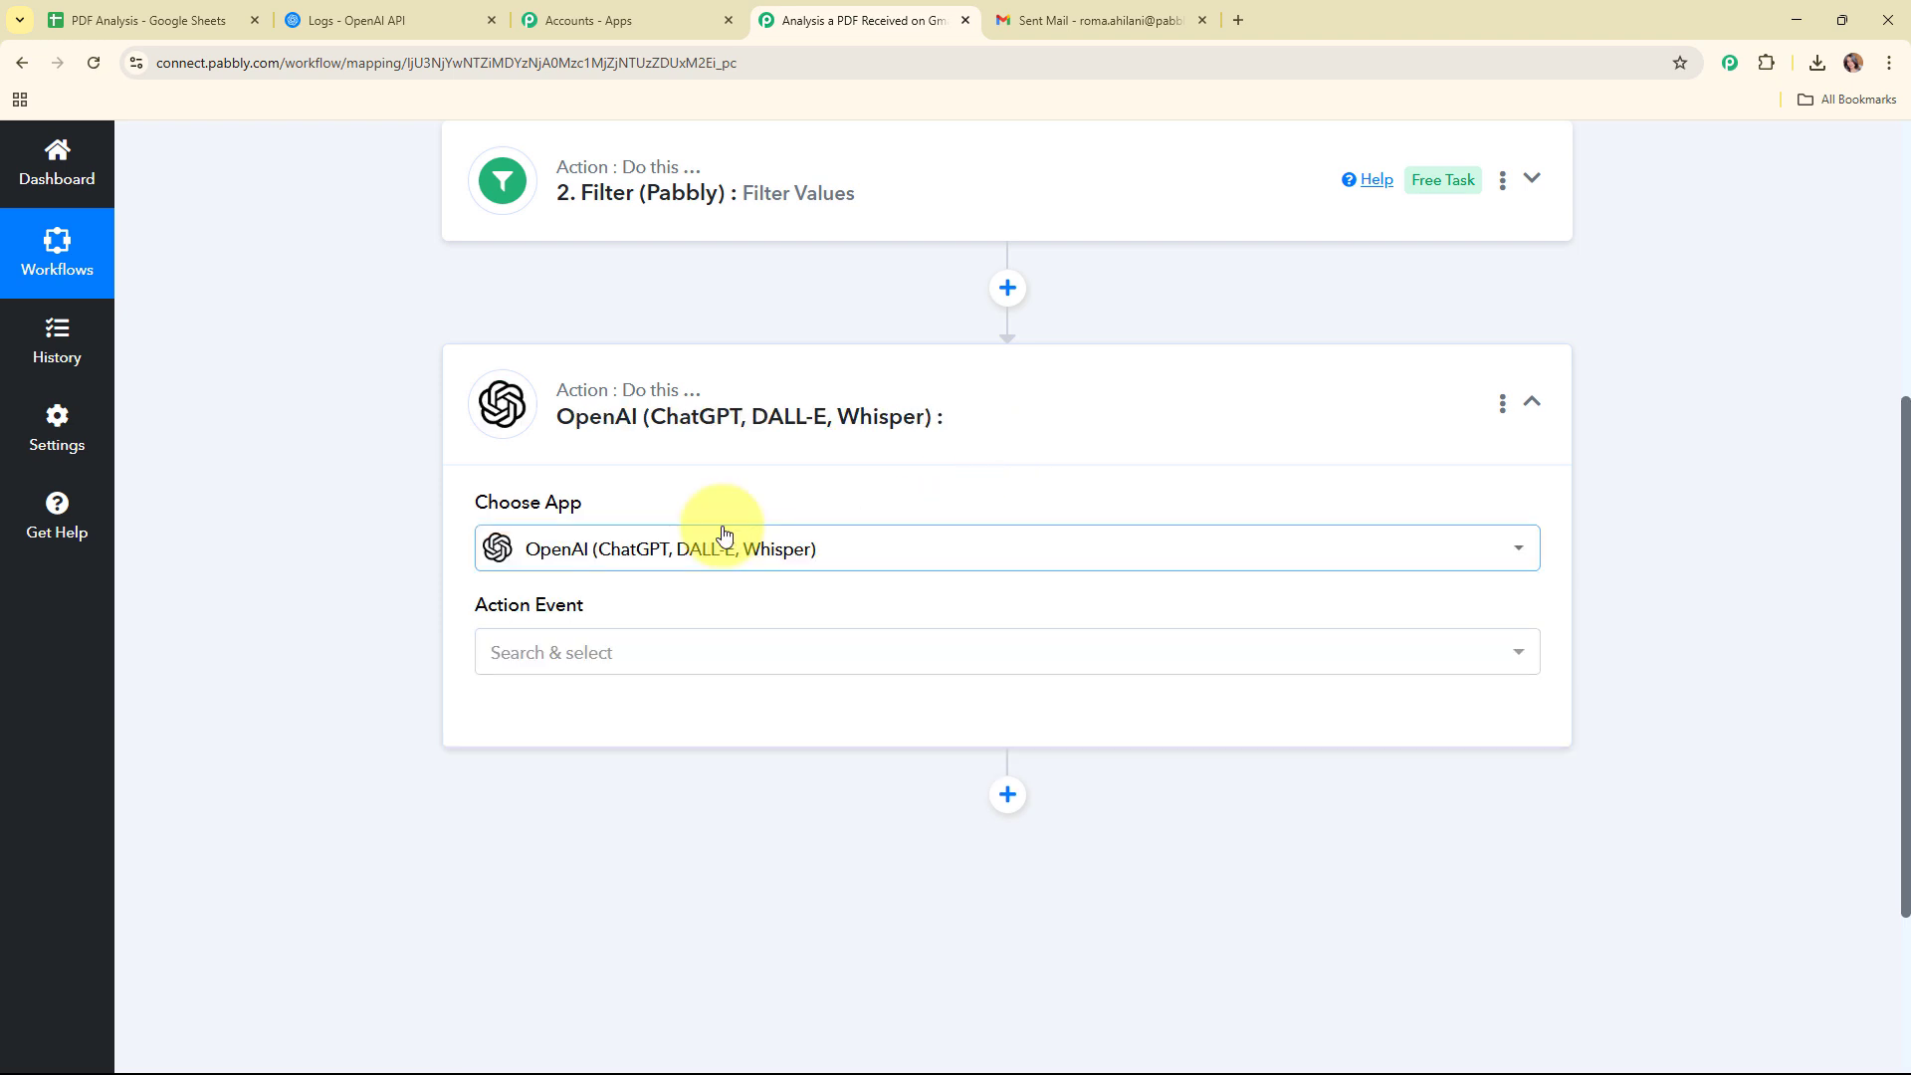
pyautogui.click(556, 675)
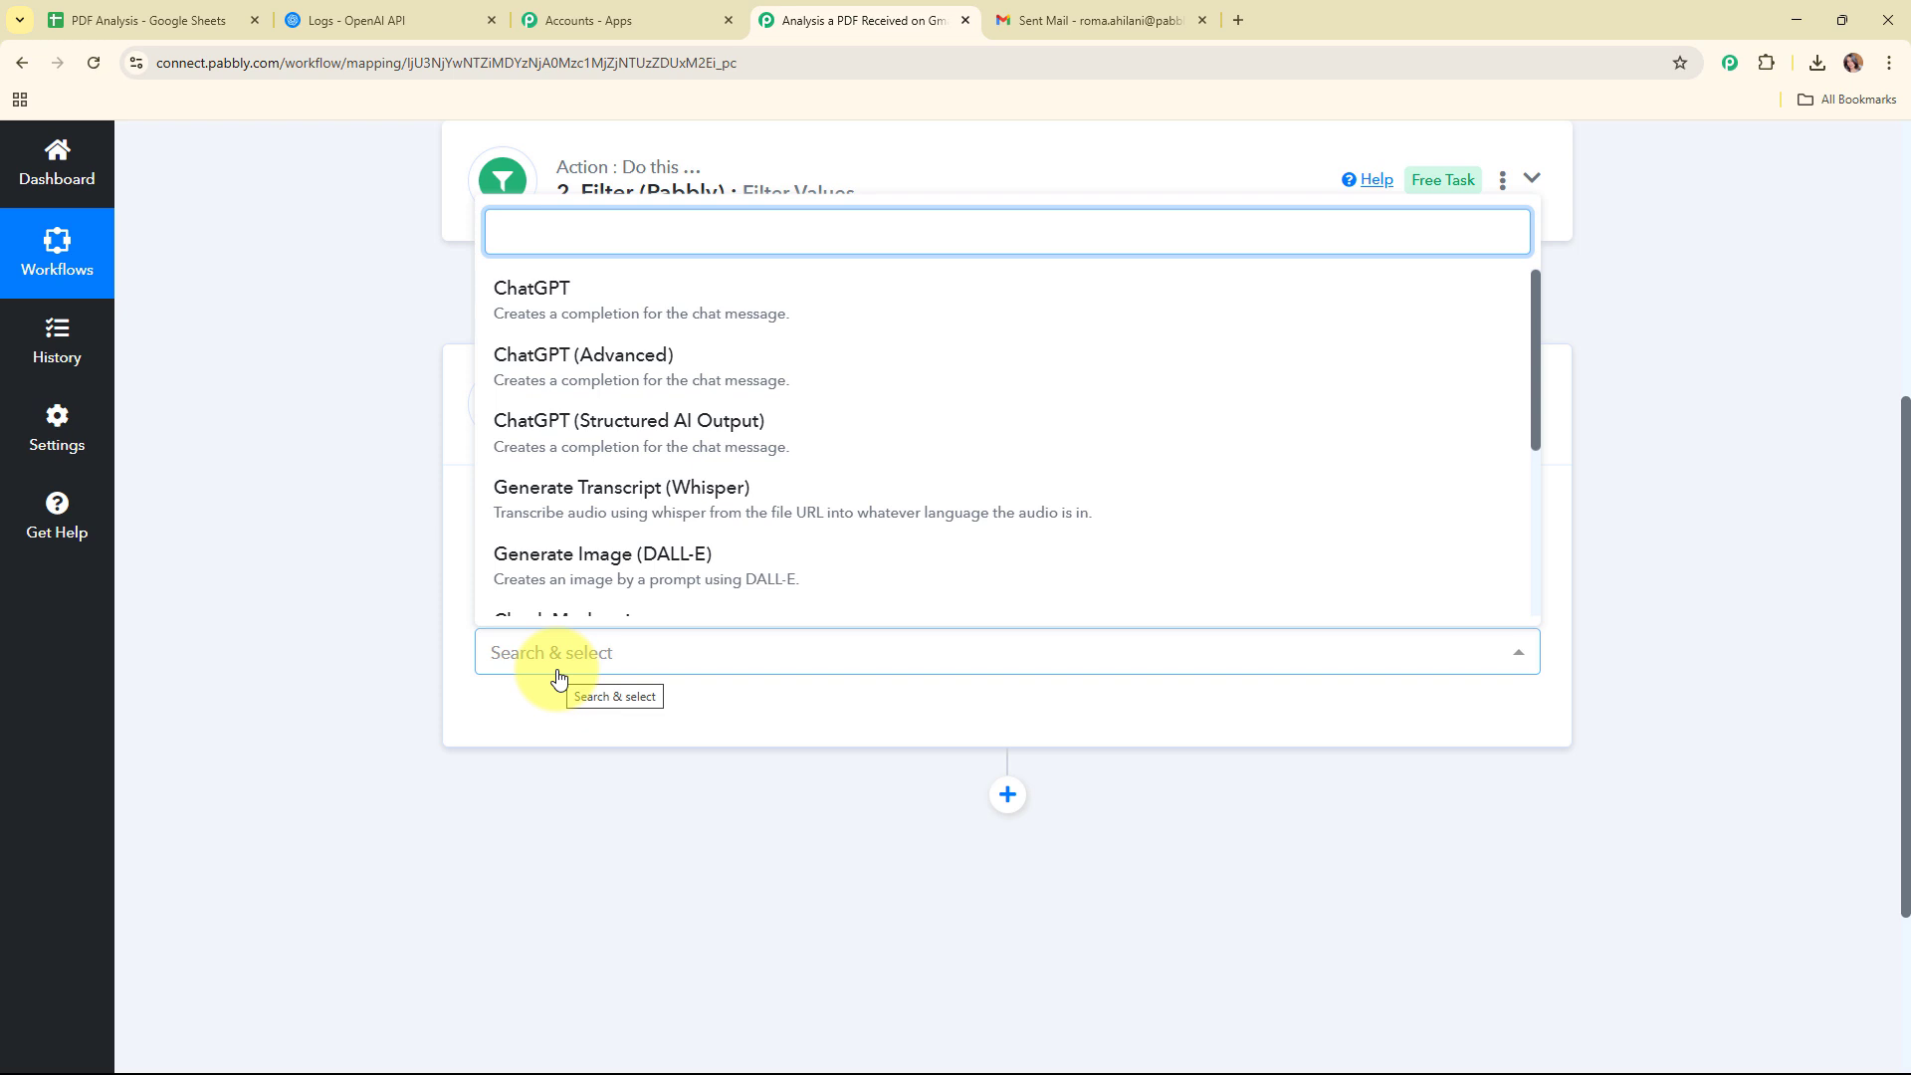
pyautogui.click(559, 675)
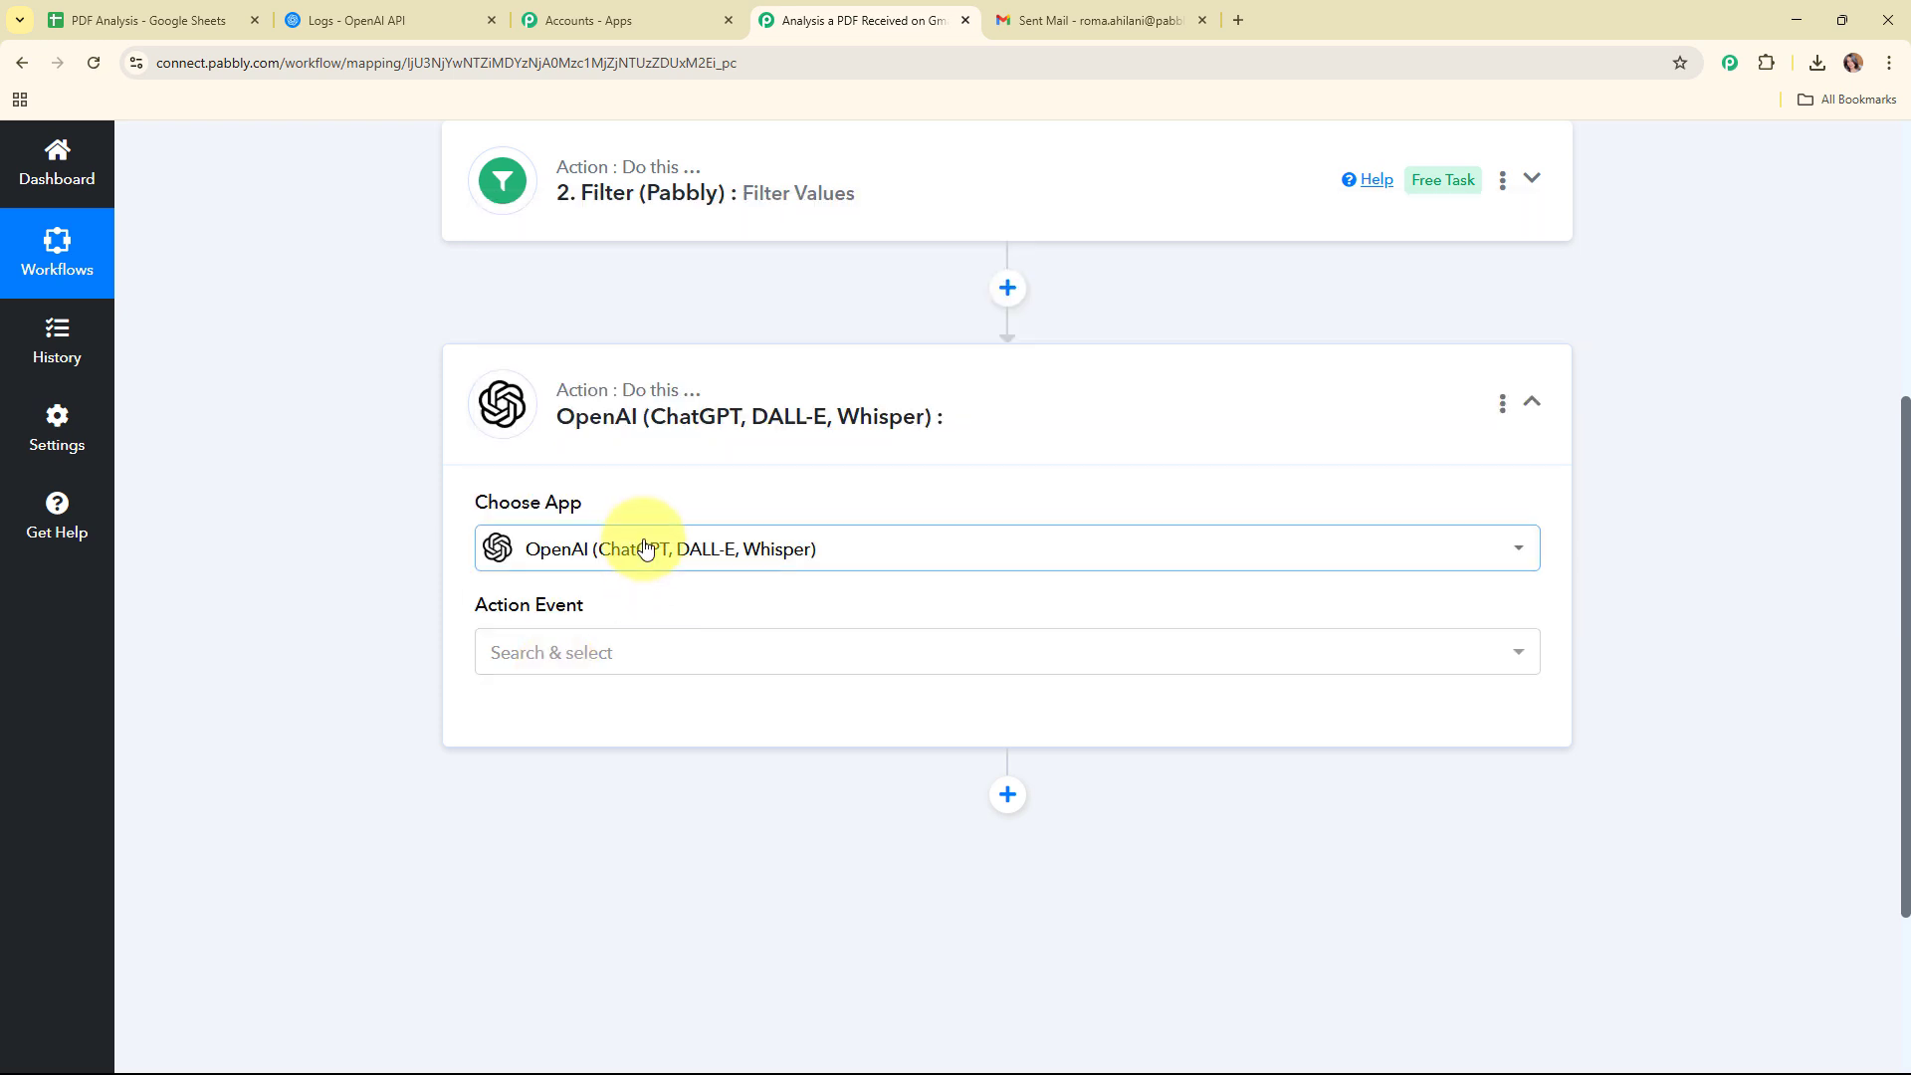
pyautogui.click(703, 655)
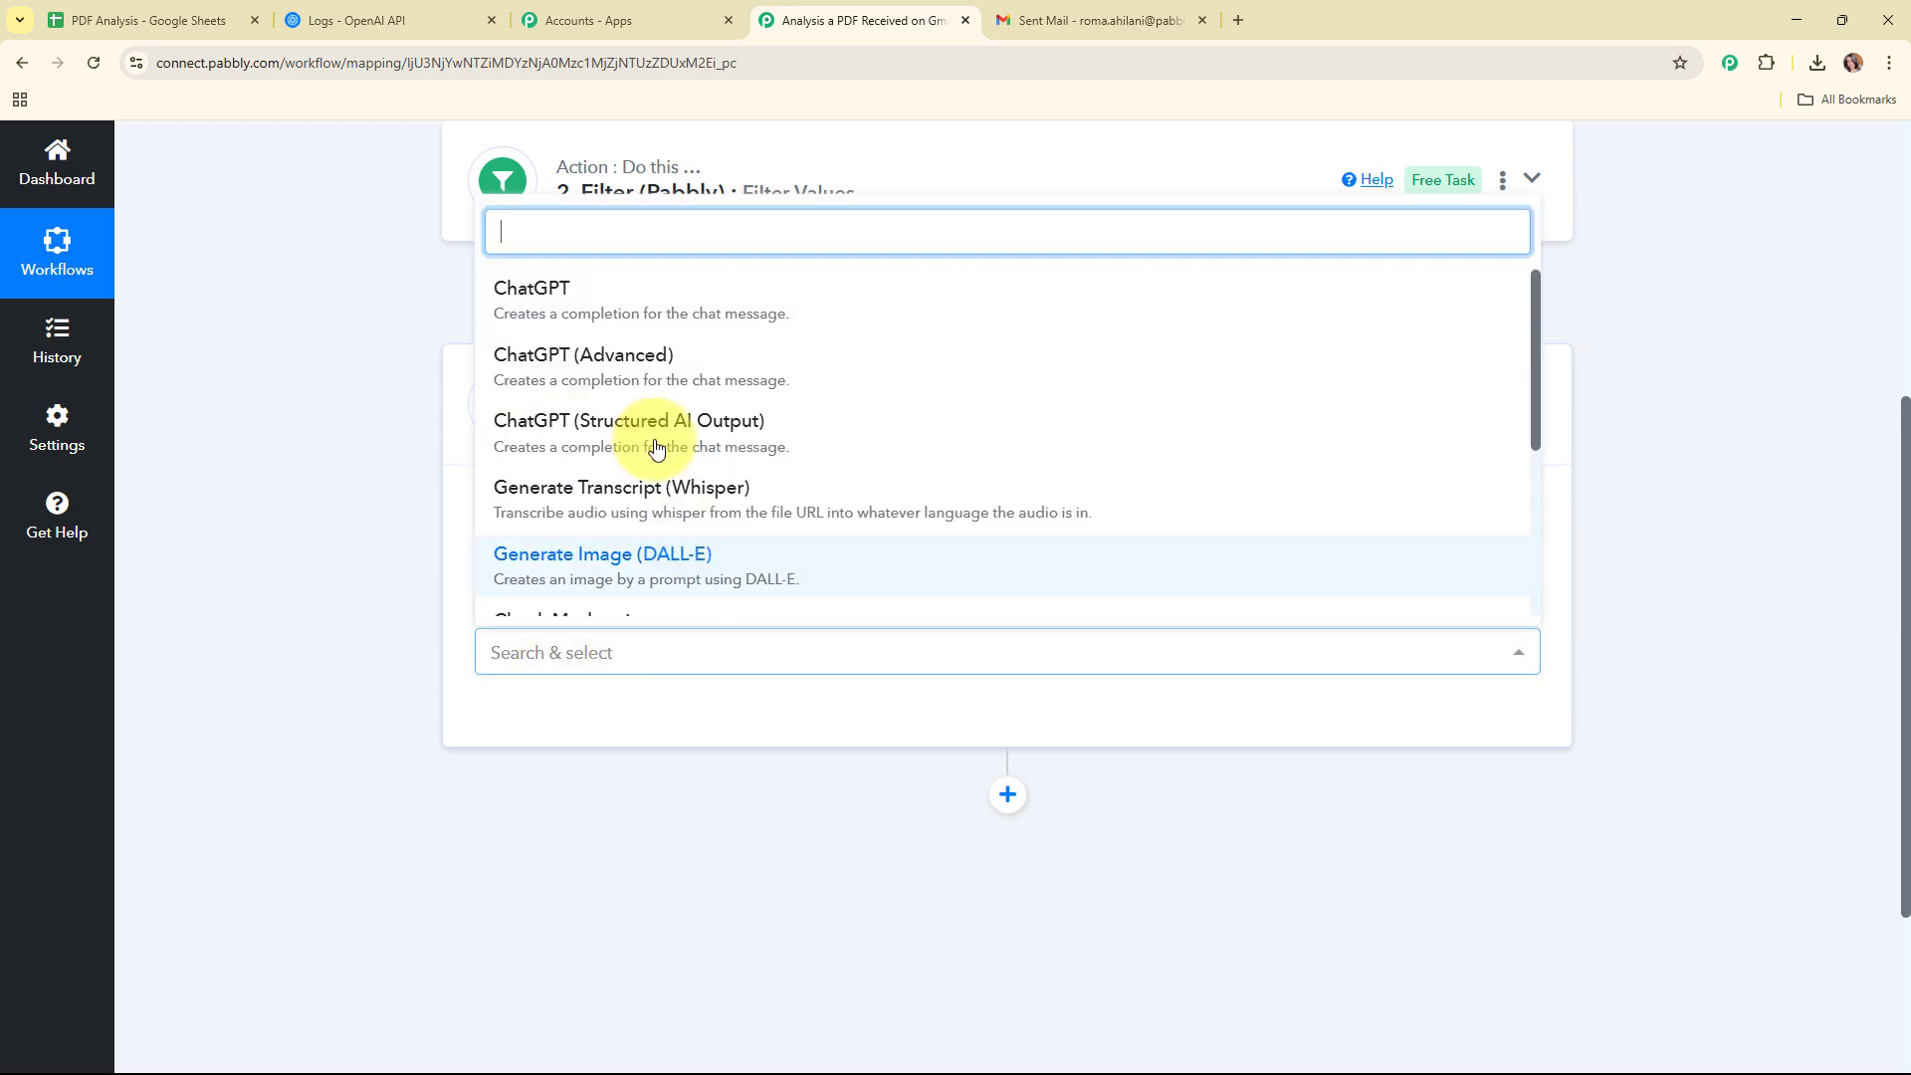
pyautogui.scroll(-3, 667, 478)
pyautogui.click(664, 403)
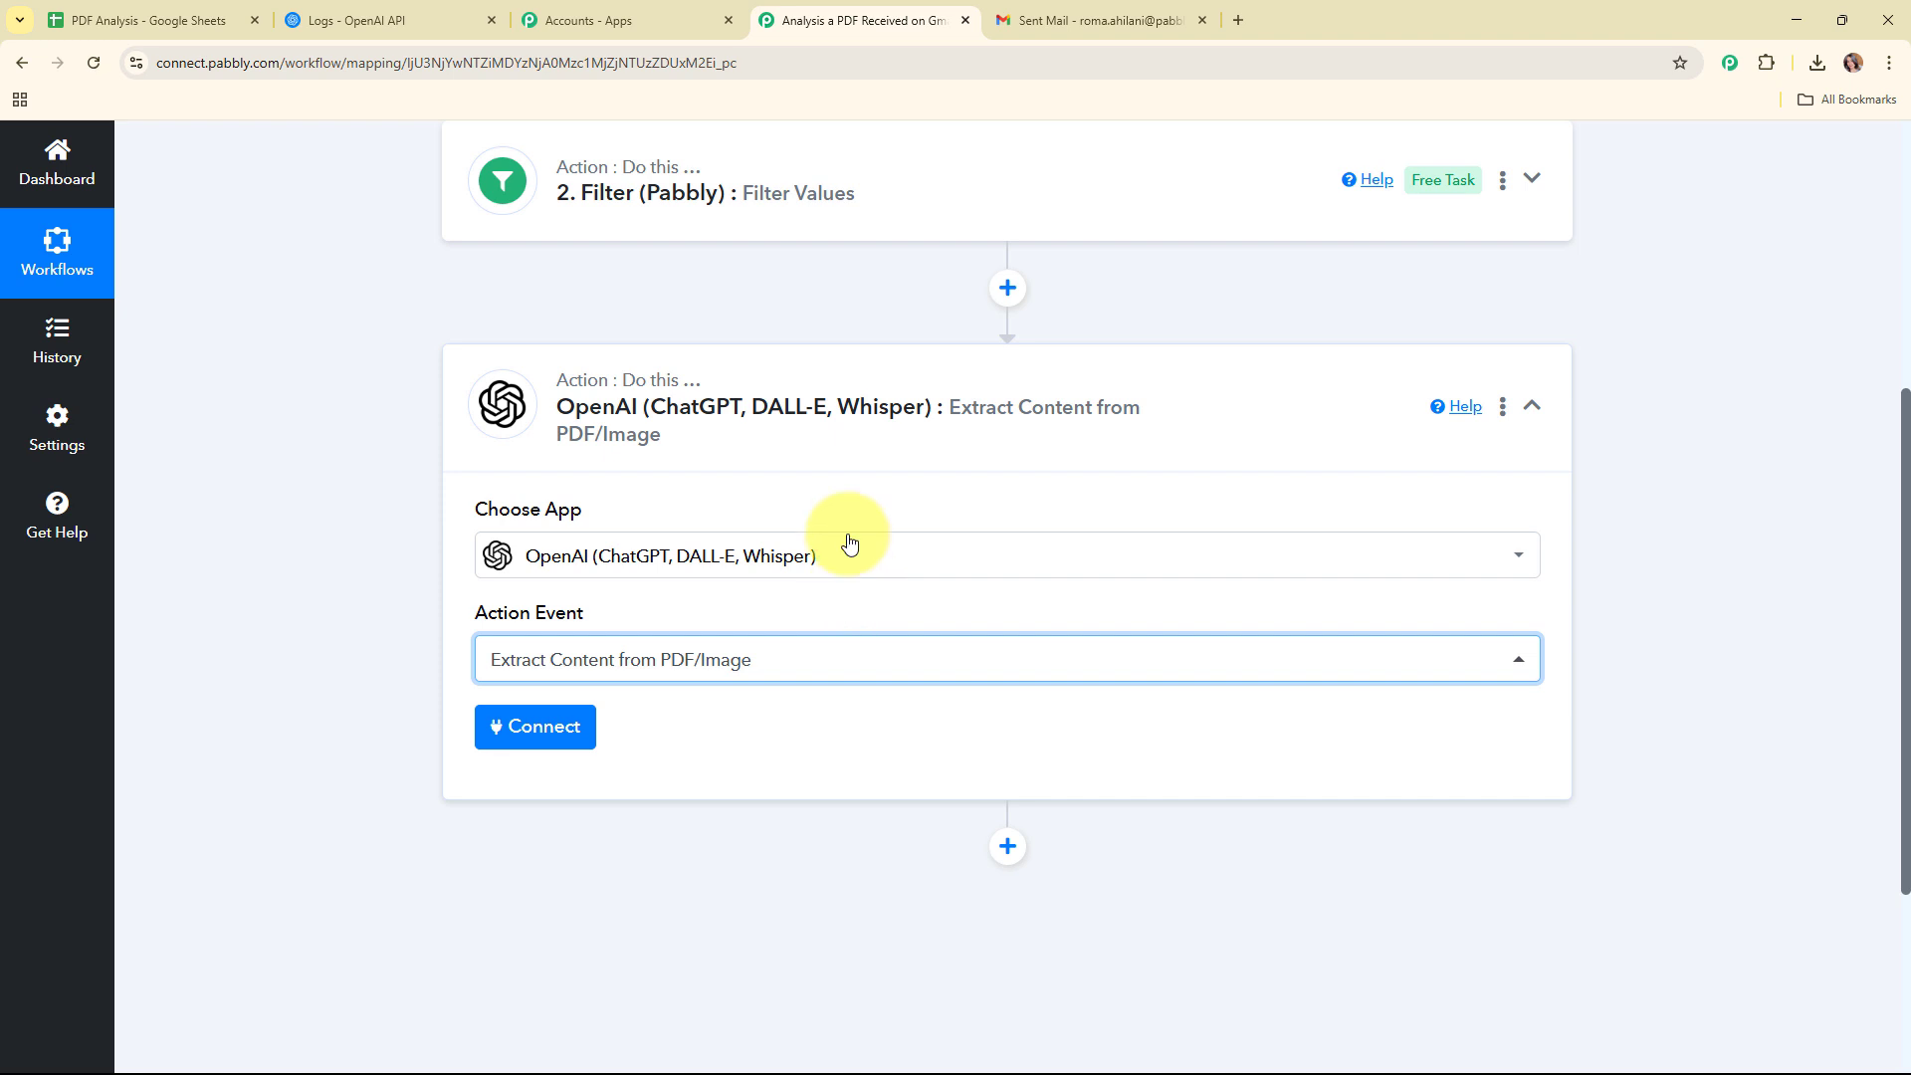
# Start connecting the OpenAI step with a new connection and read the note on where to get the API key
pyautogui.scroll(-2, 836, 582)
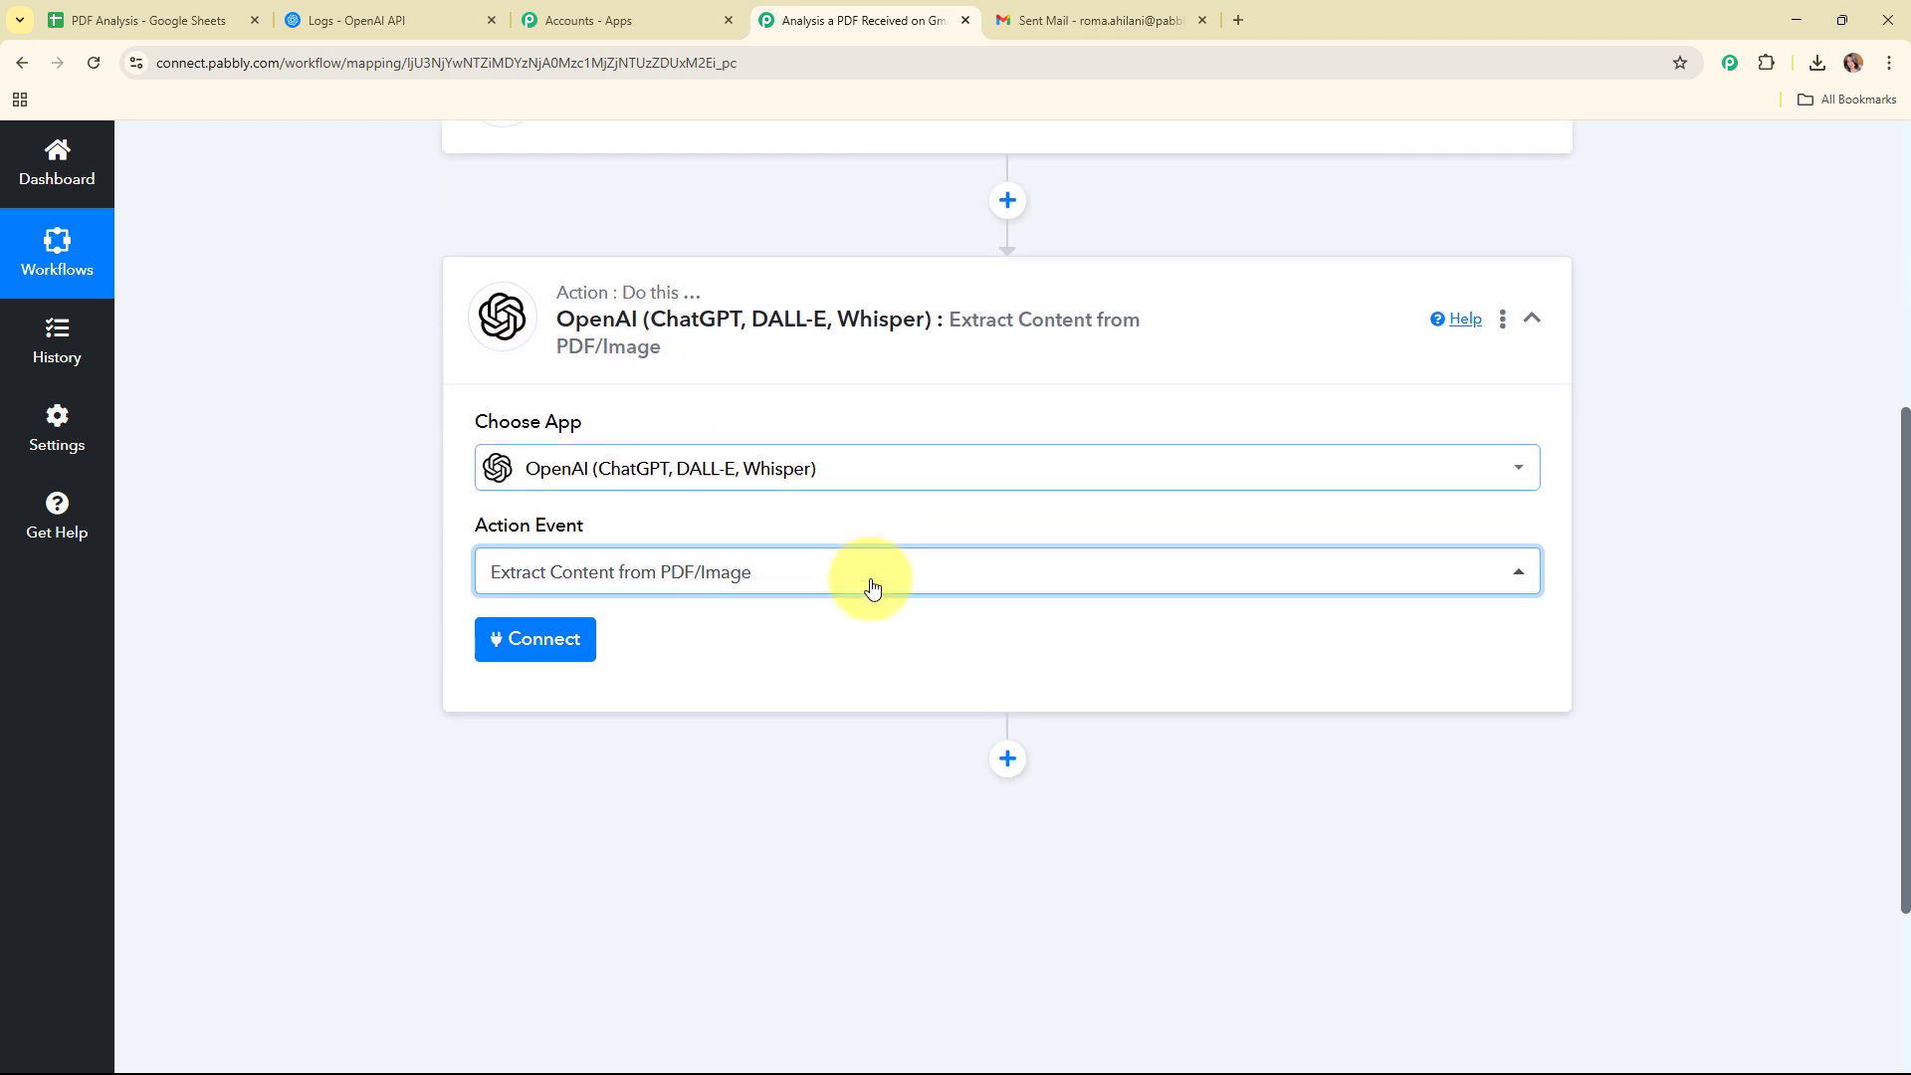
pyautogui.click(558, 525)
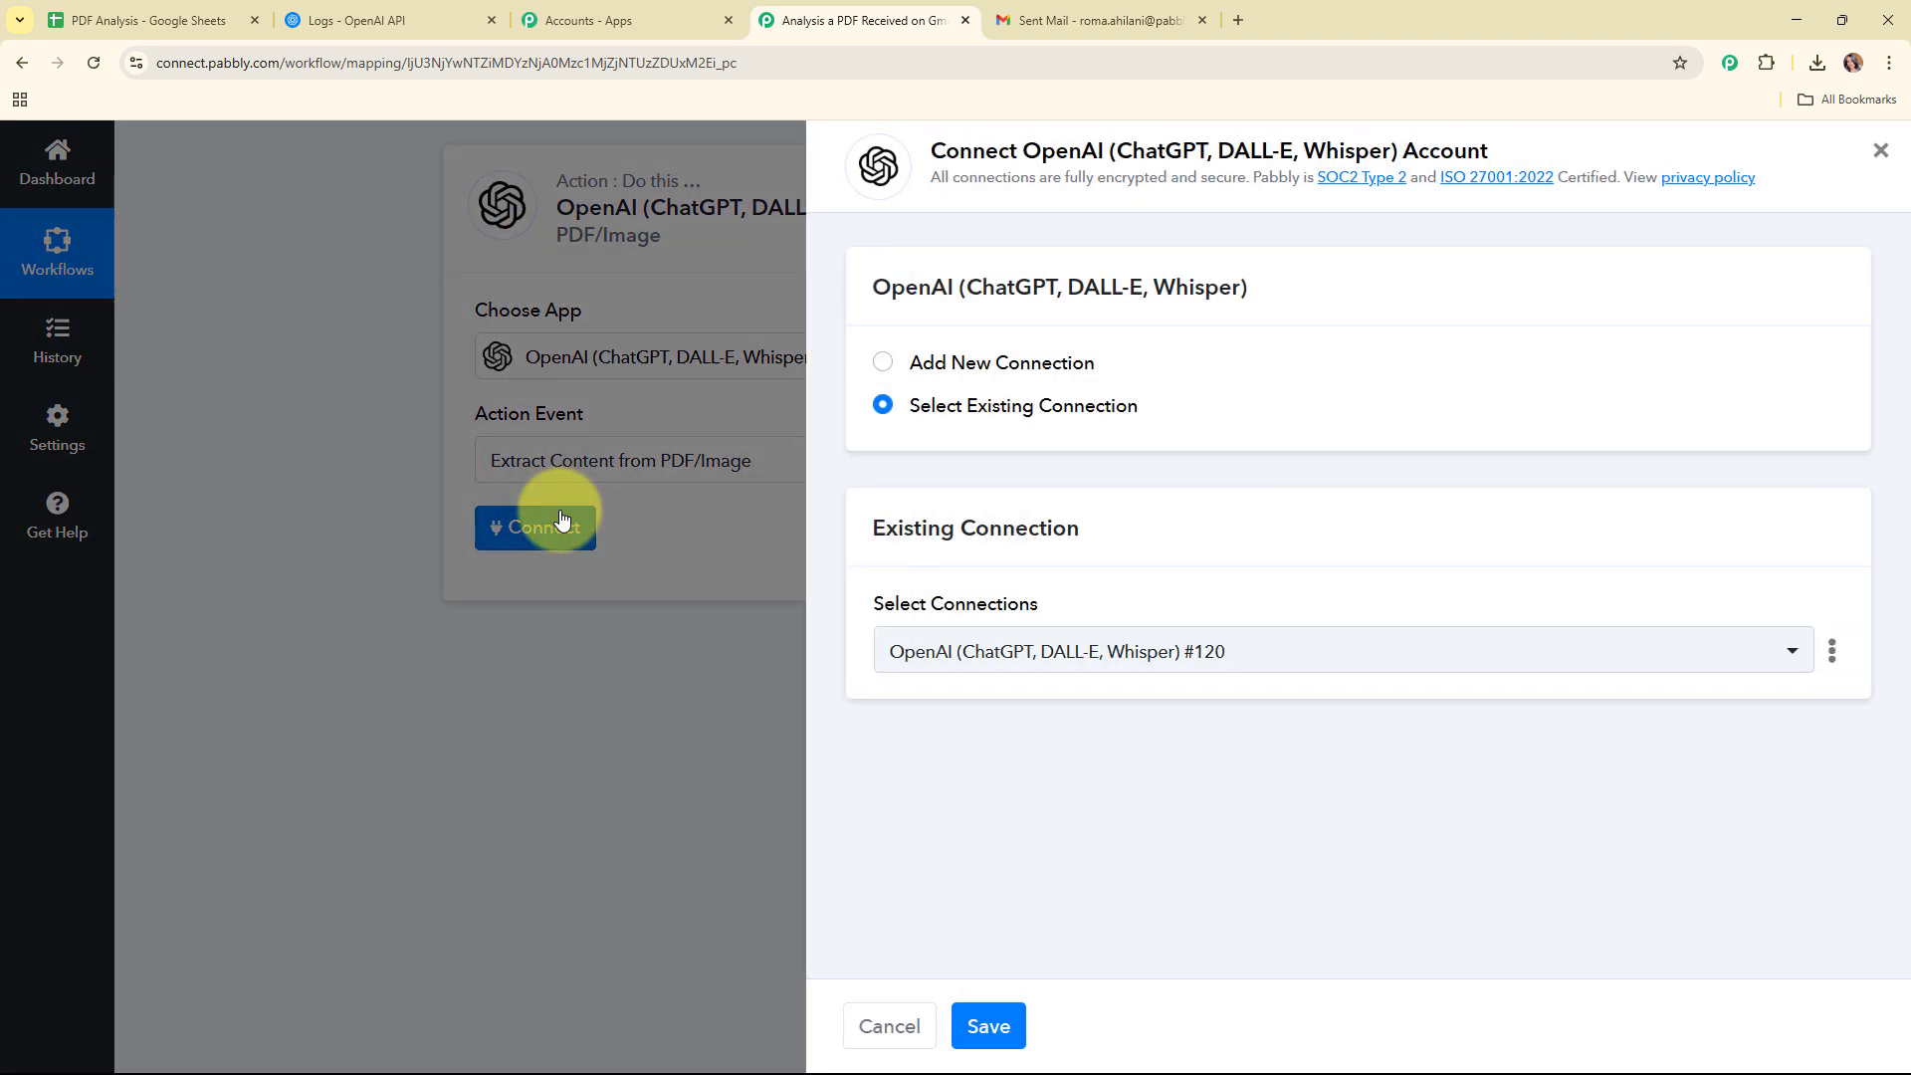
pyautogui.click(880, 365)
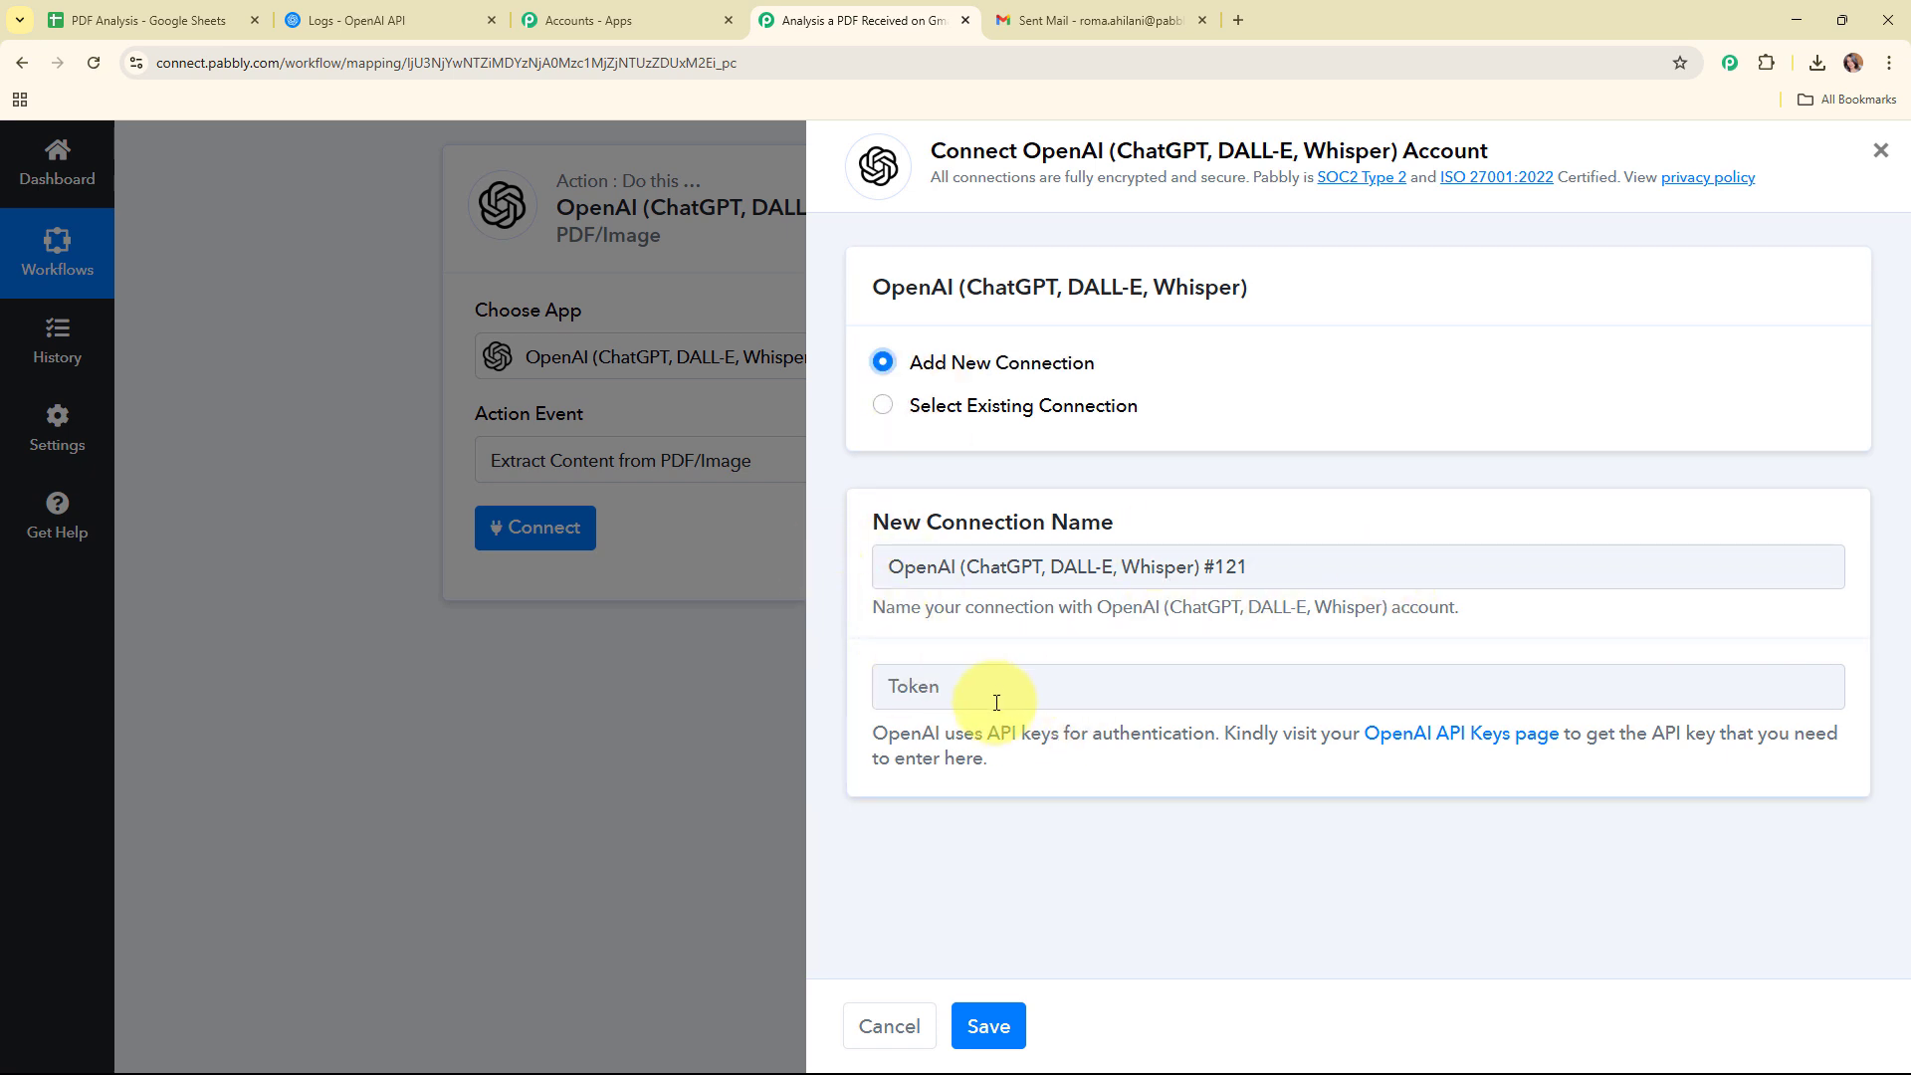
pyautogui.moveTo(873, 735); pyautogui.dragTo(1090, 802)
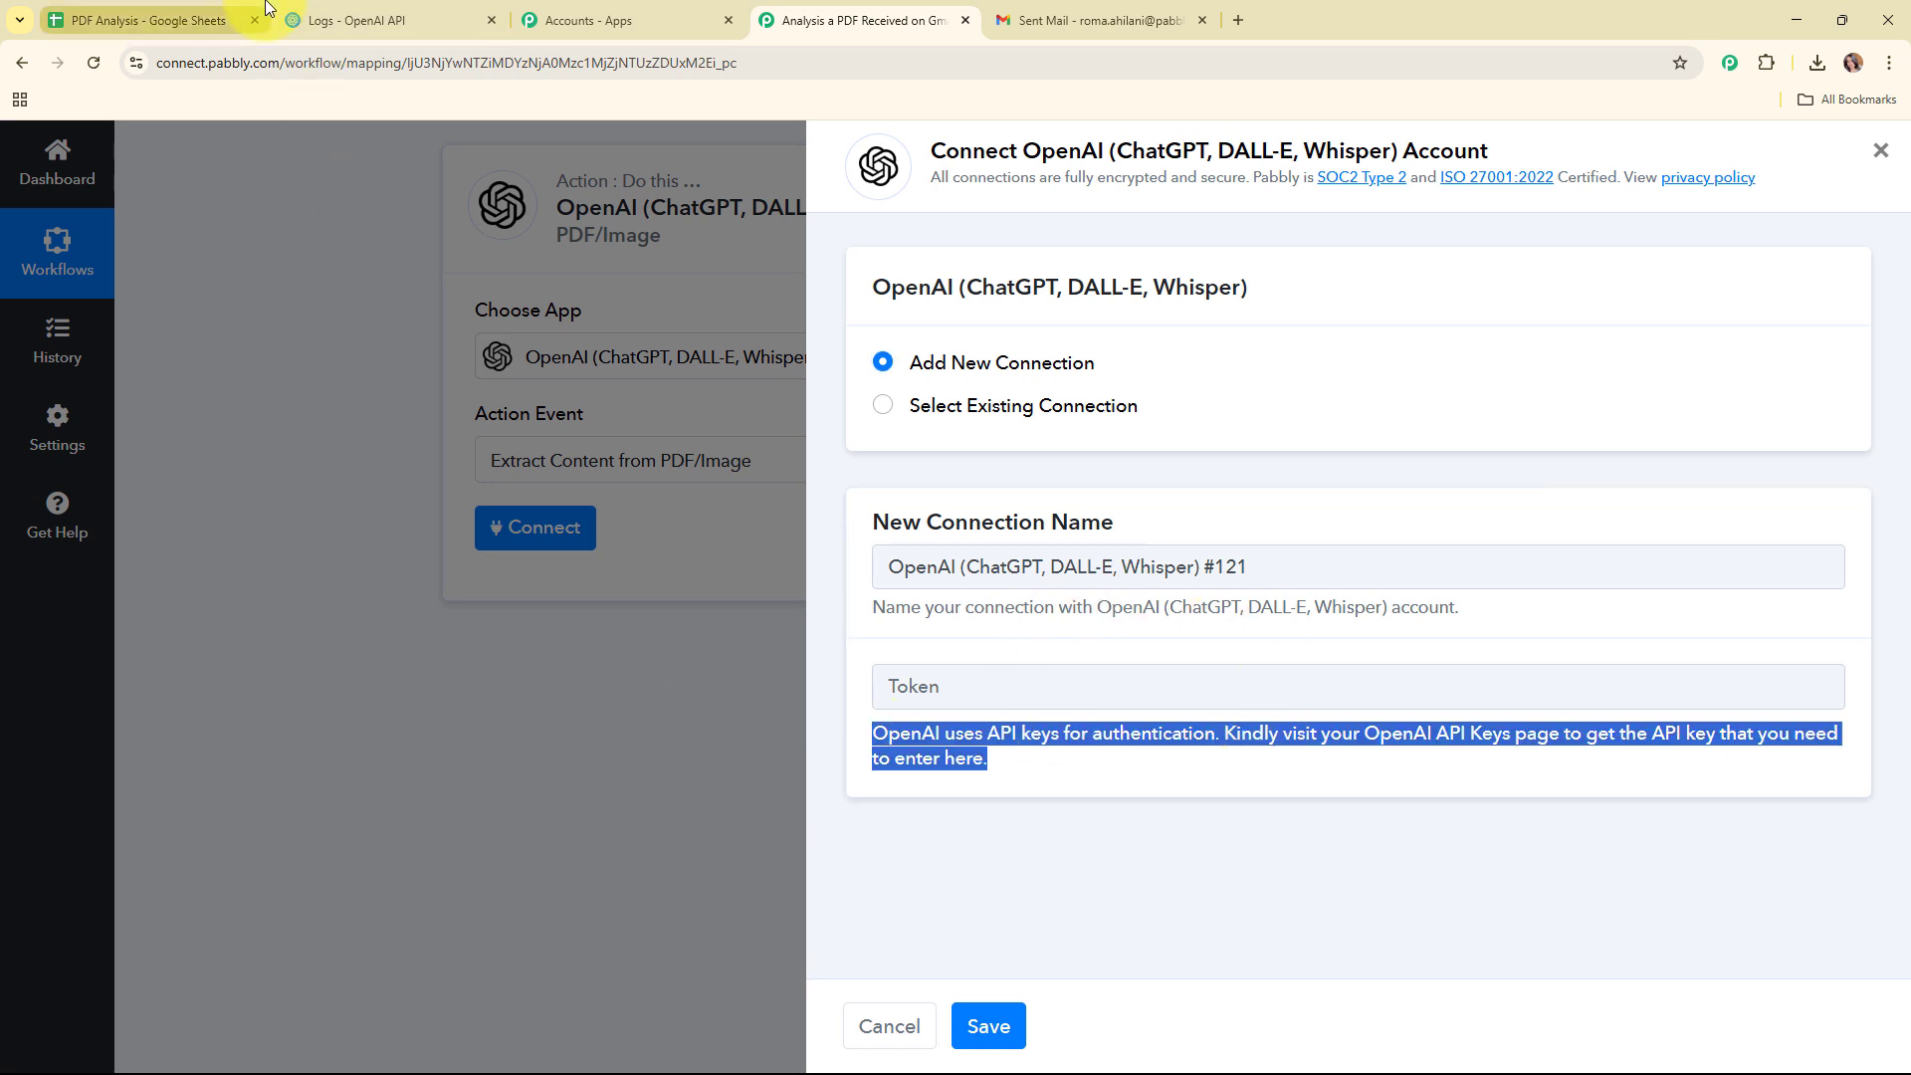
# On the OpenAI platform's API keys page, create a secret key named Analysis in the Default project and copy it
pyautogui.click(402, 10)
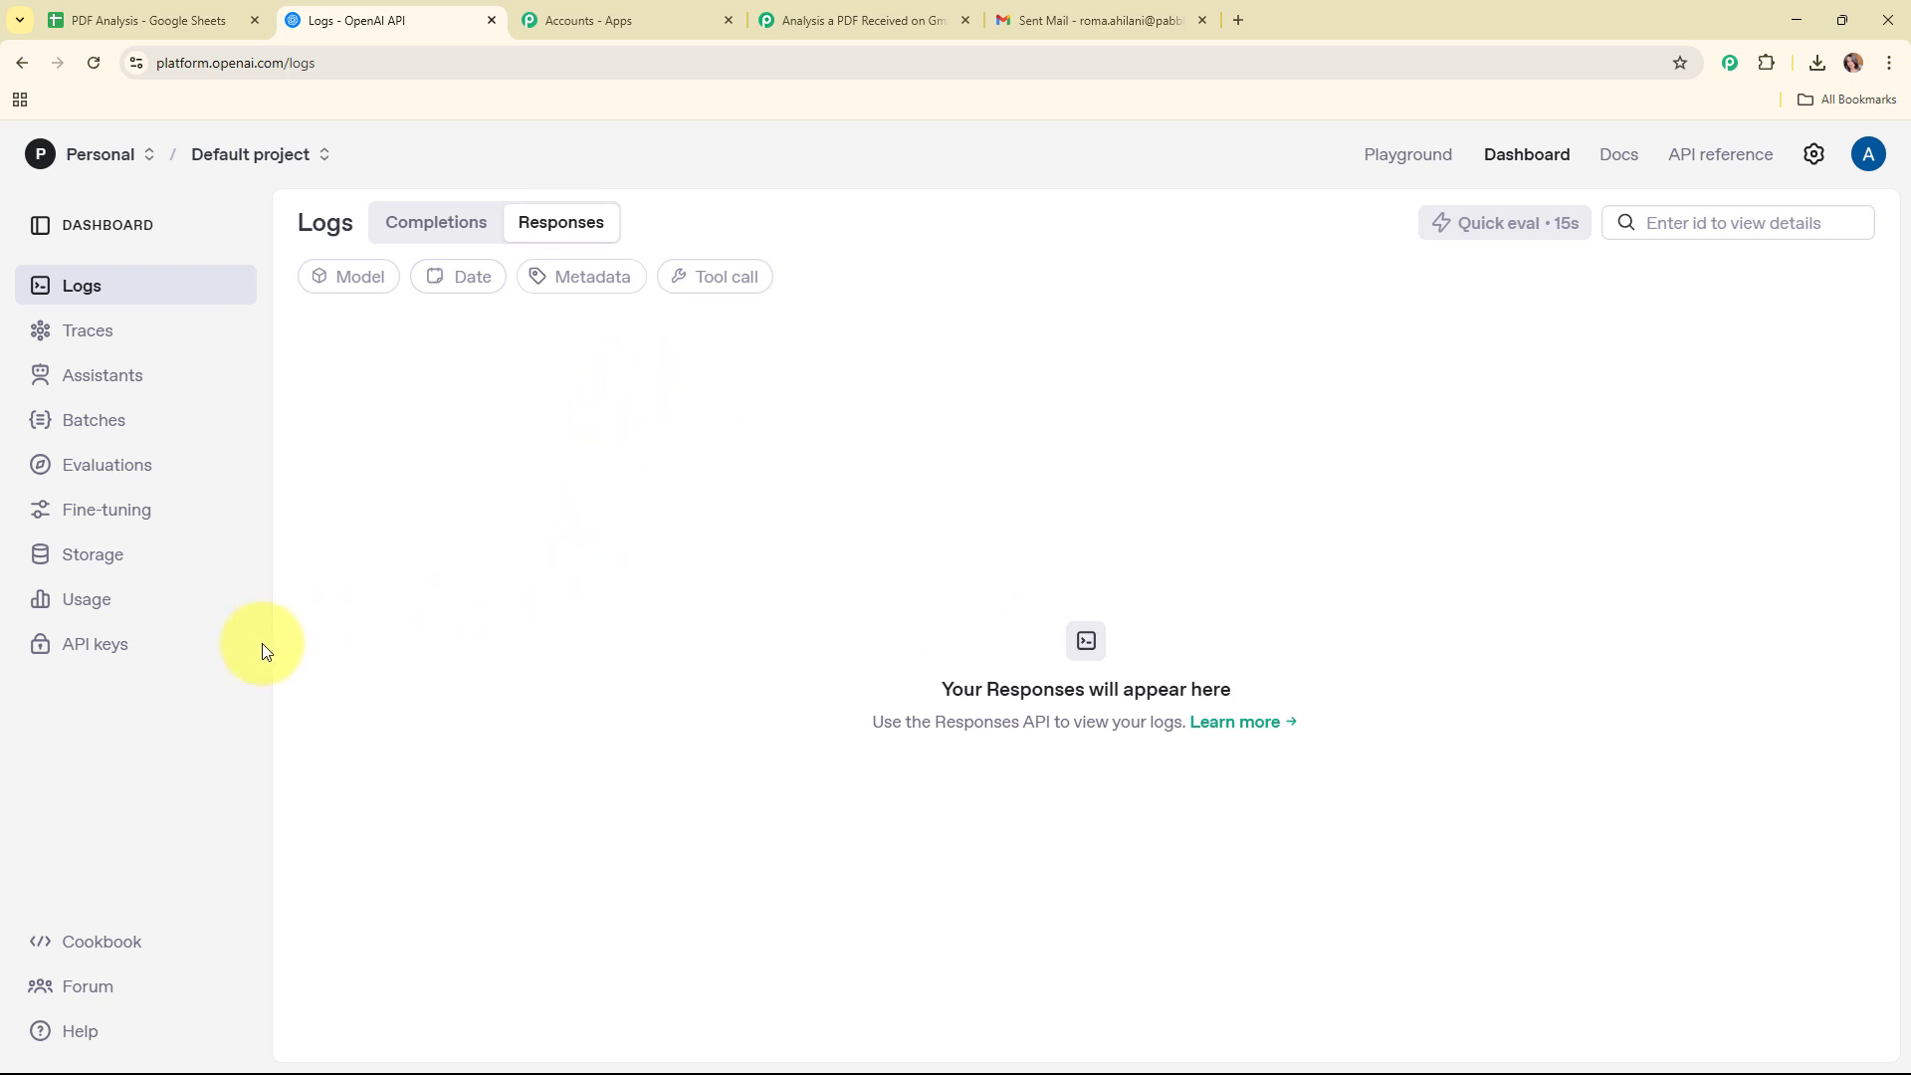
pyautogui.click(66, 661)
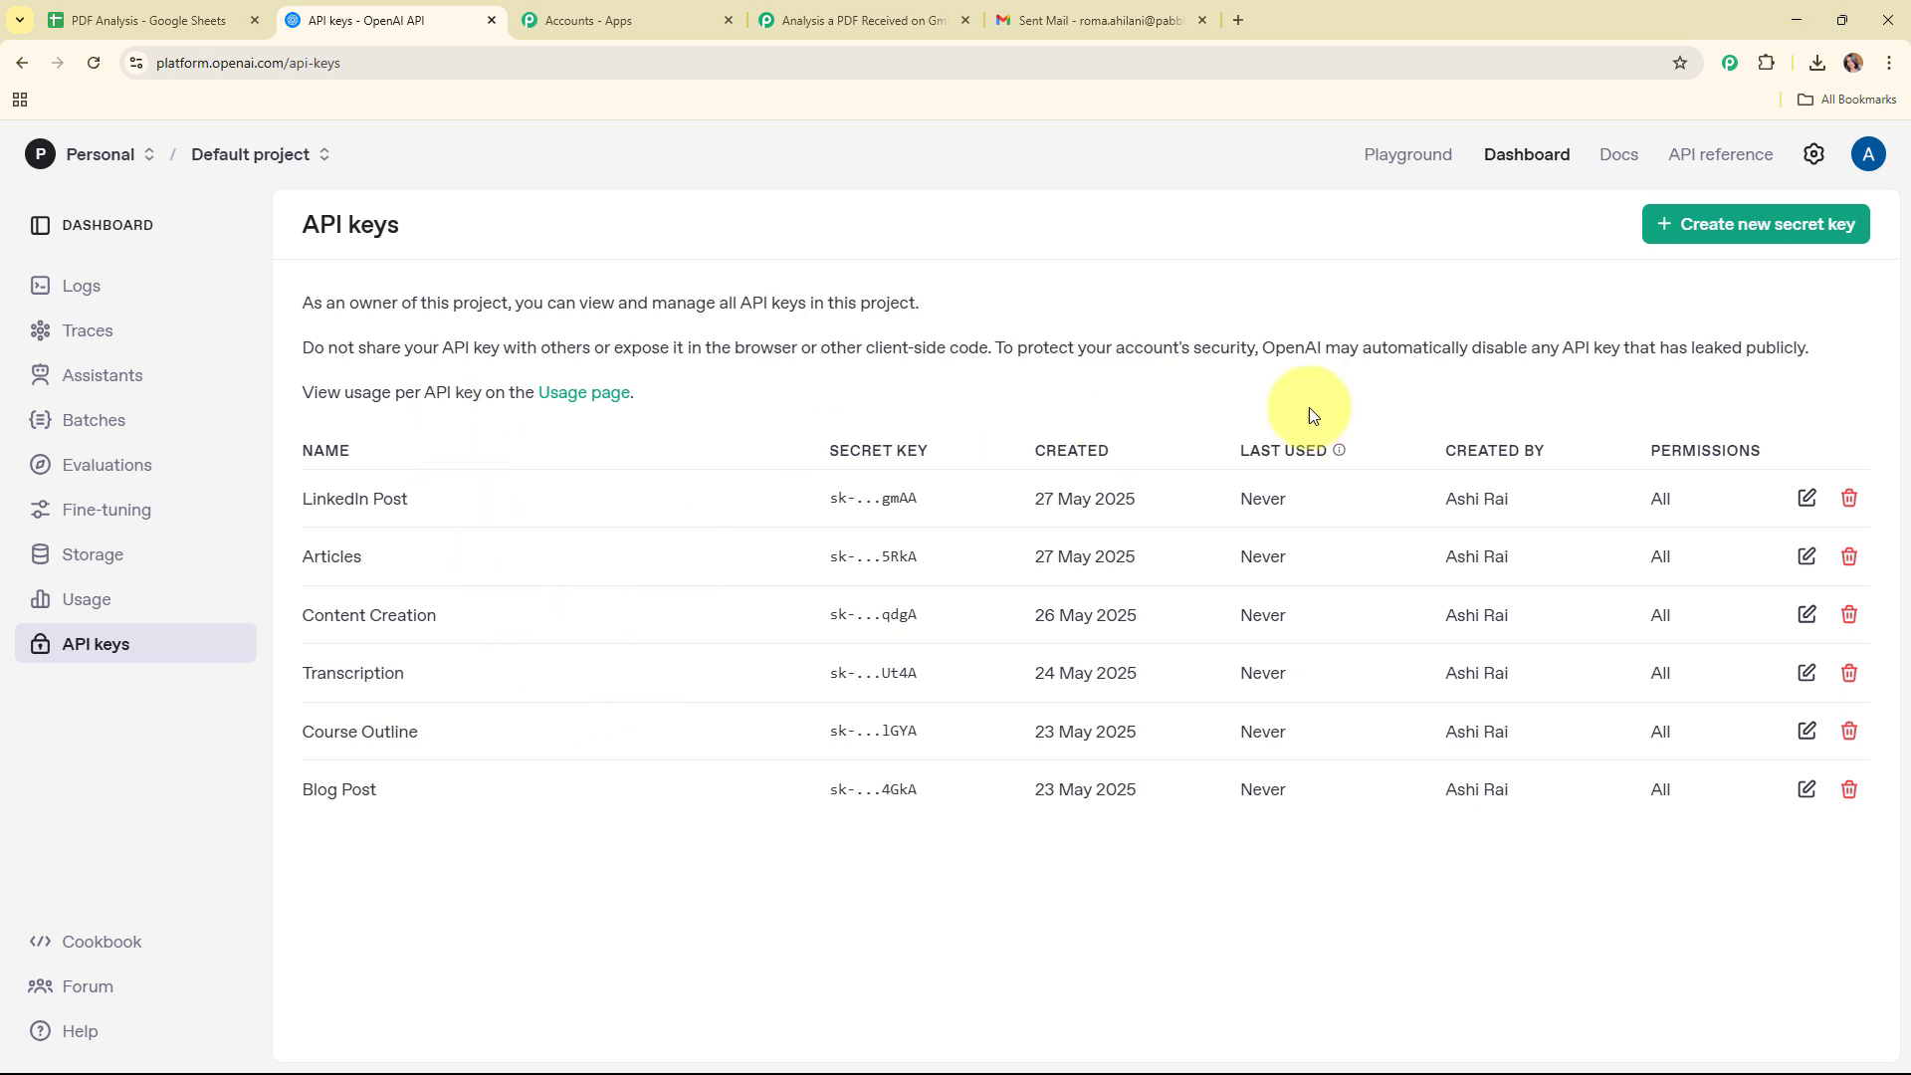
pyautogui.click(1740, 229)
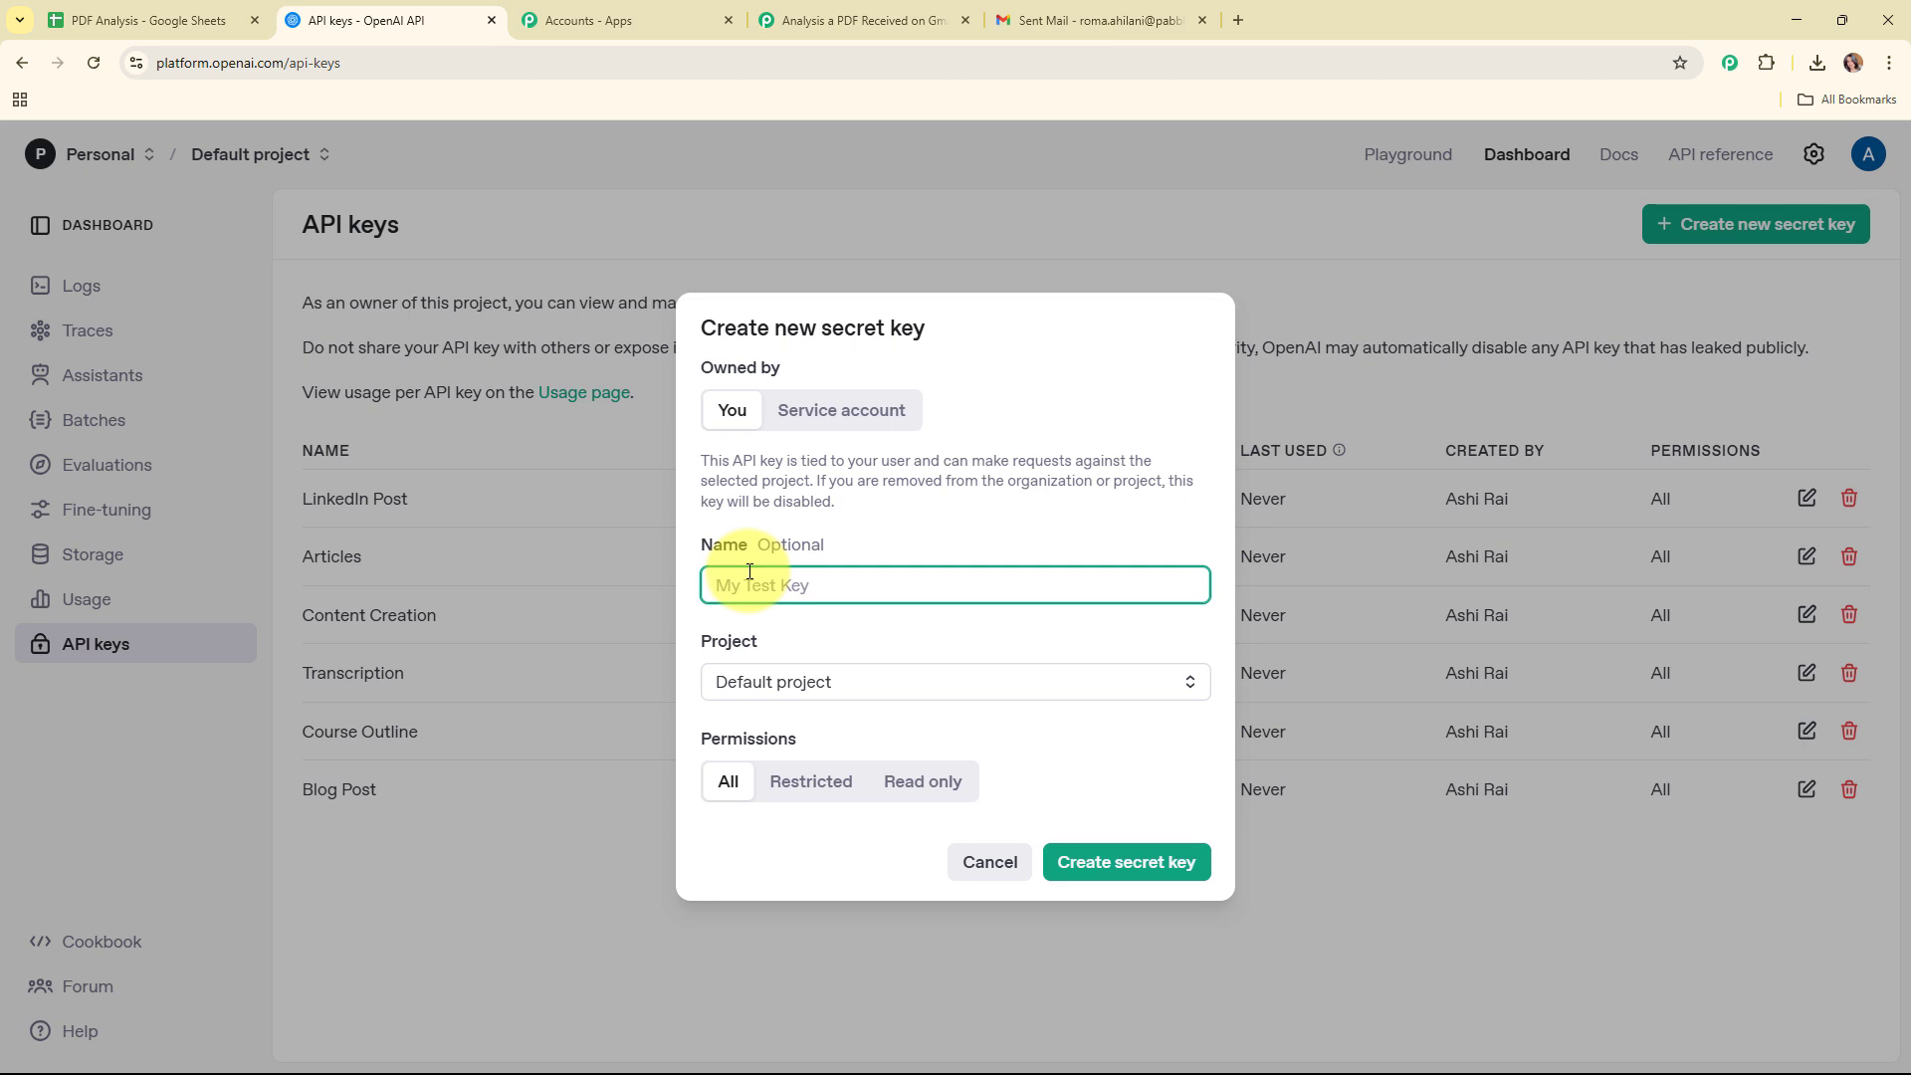
pyautogui.write('Analysis')
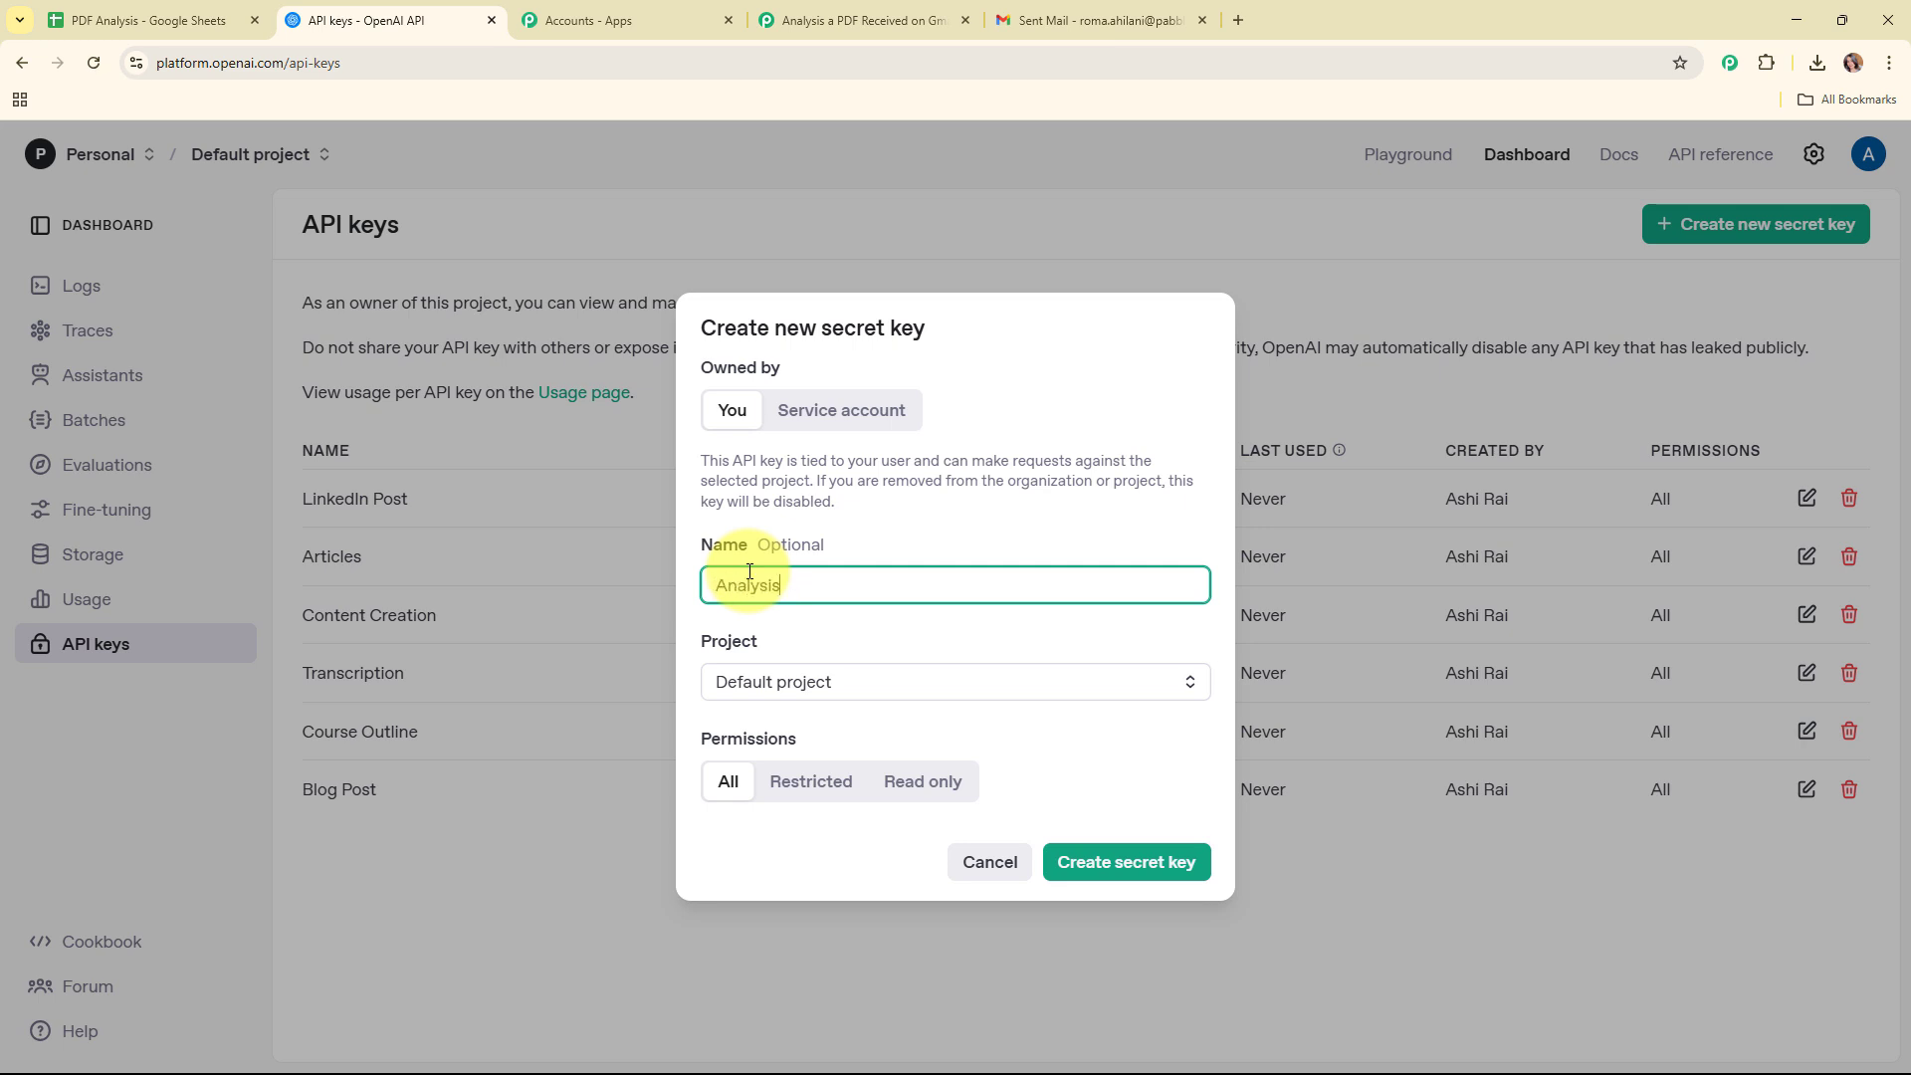
pyautogui.click(769, 683)
pyautogui.click(1135, 864)
pyautogui.click(1125, 864)
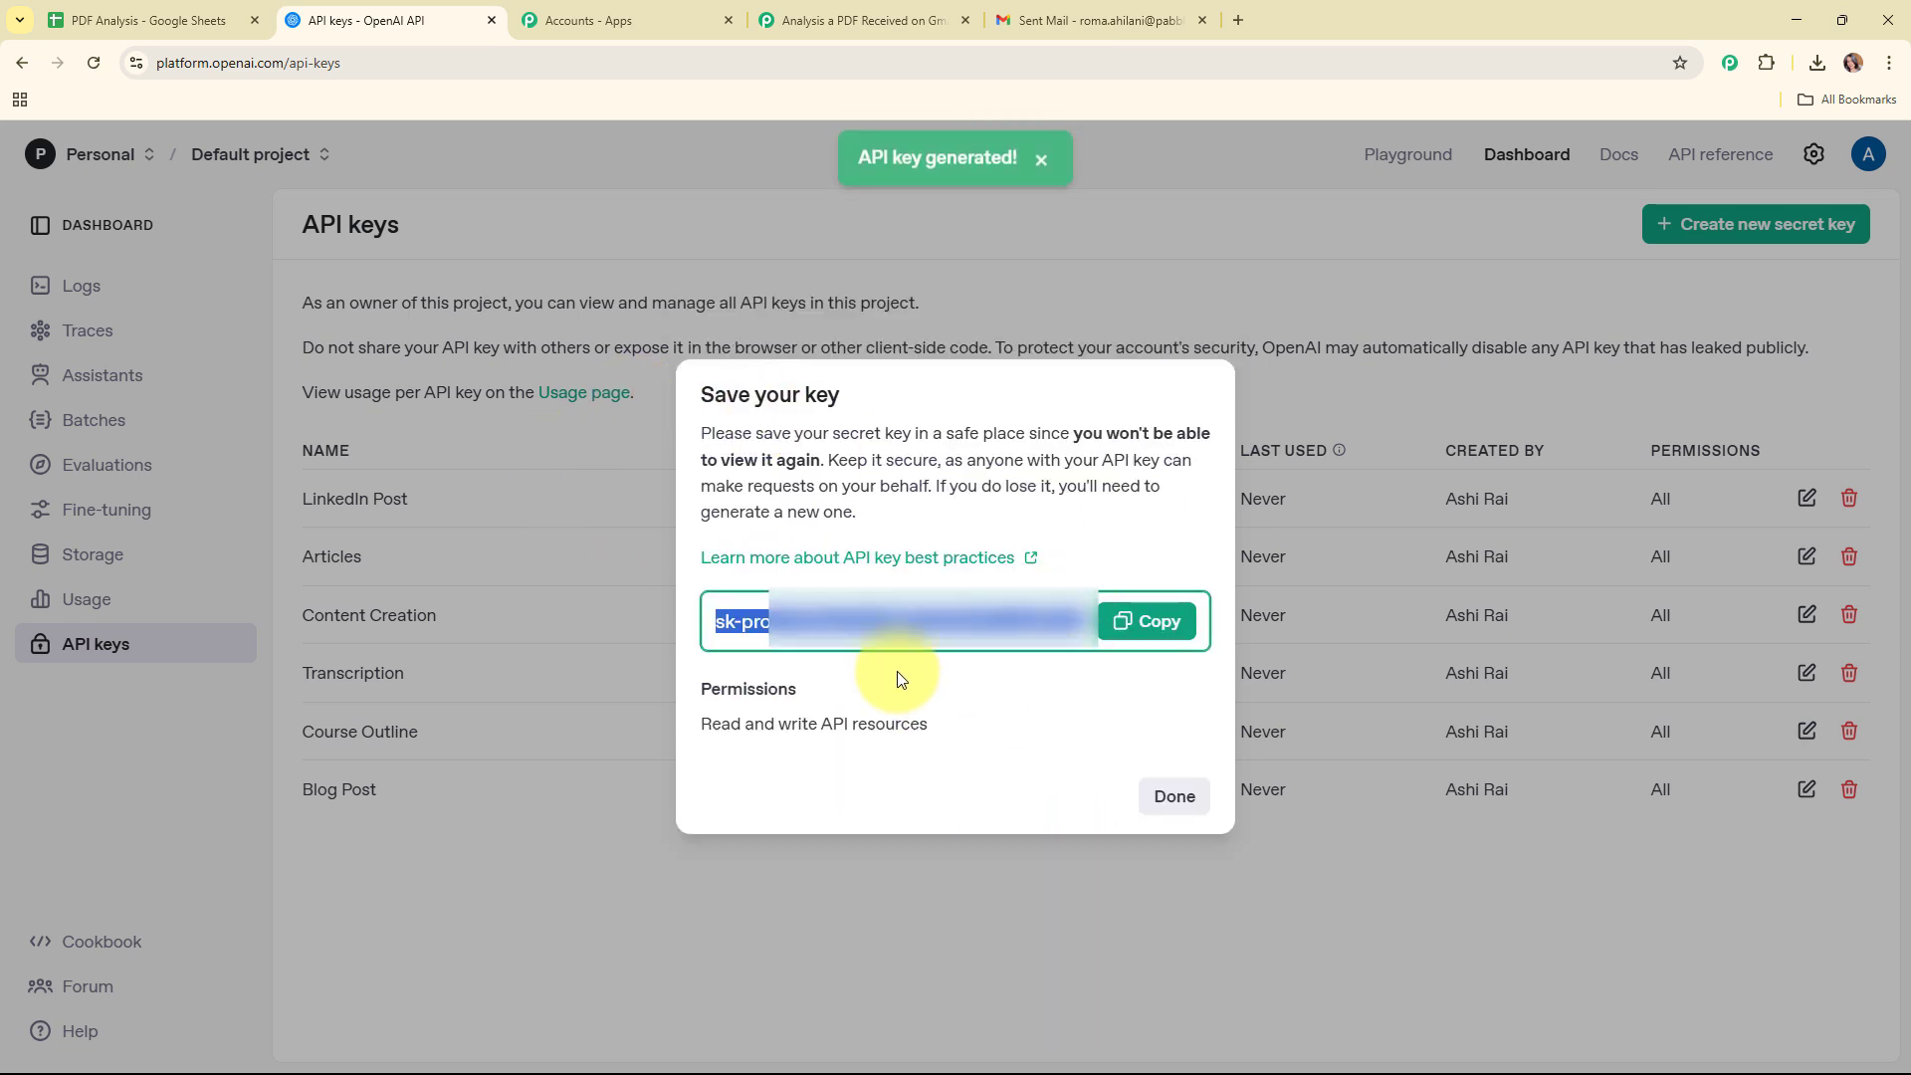
pyautogui.click(1163, 623)
pyautogui.click(563, 211)
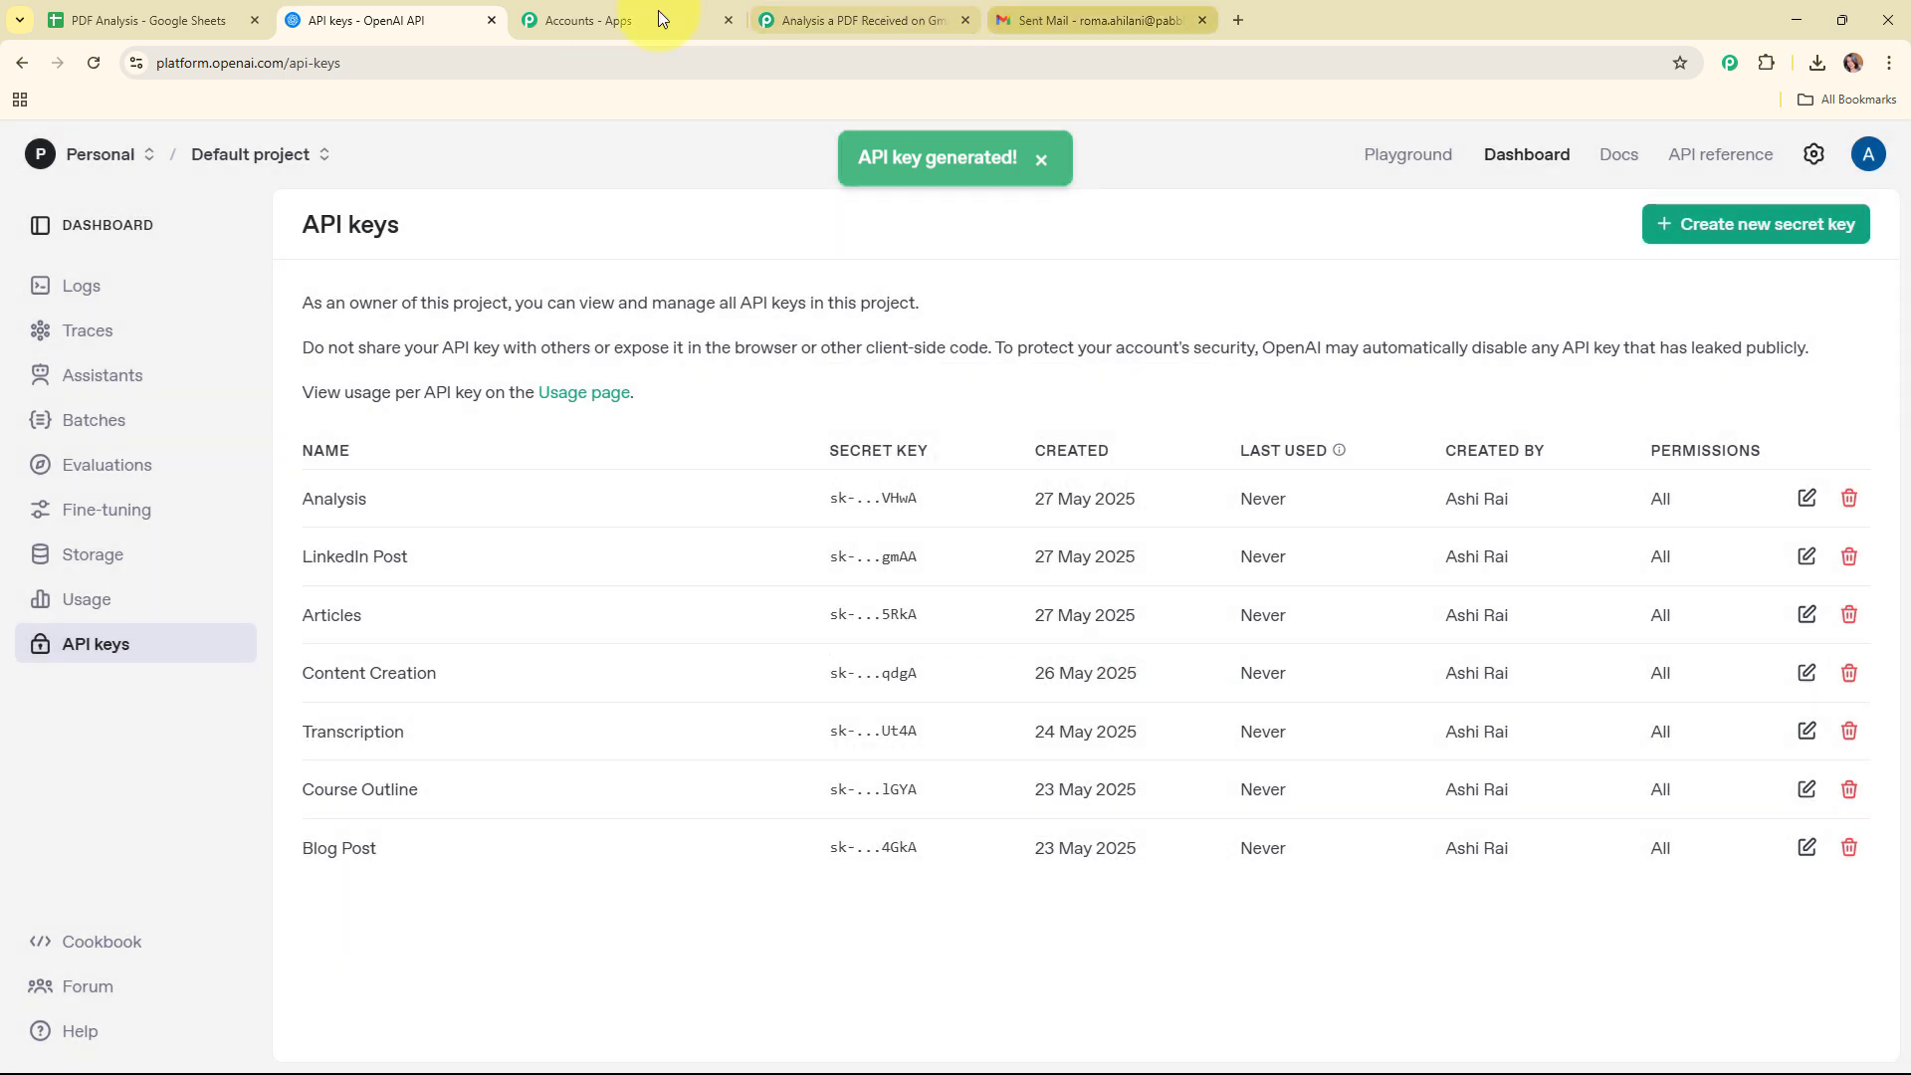
# Return to the Pabbly workflow, paste the API key into the new OpenAI connection's Token field and save the connection
pyautogui.click(804, 18)
pyautogui.rightClick(1192, 689)
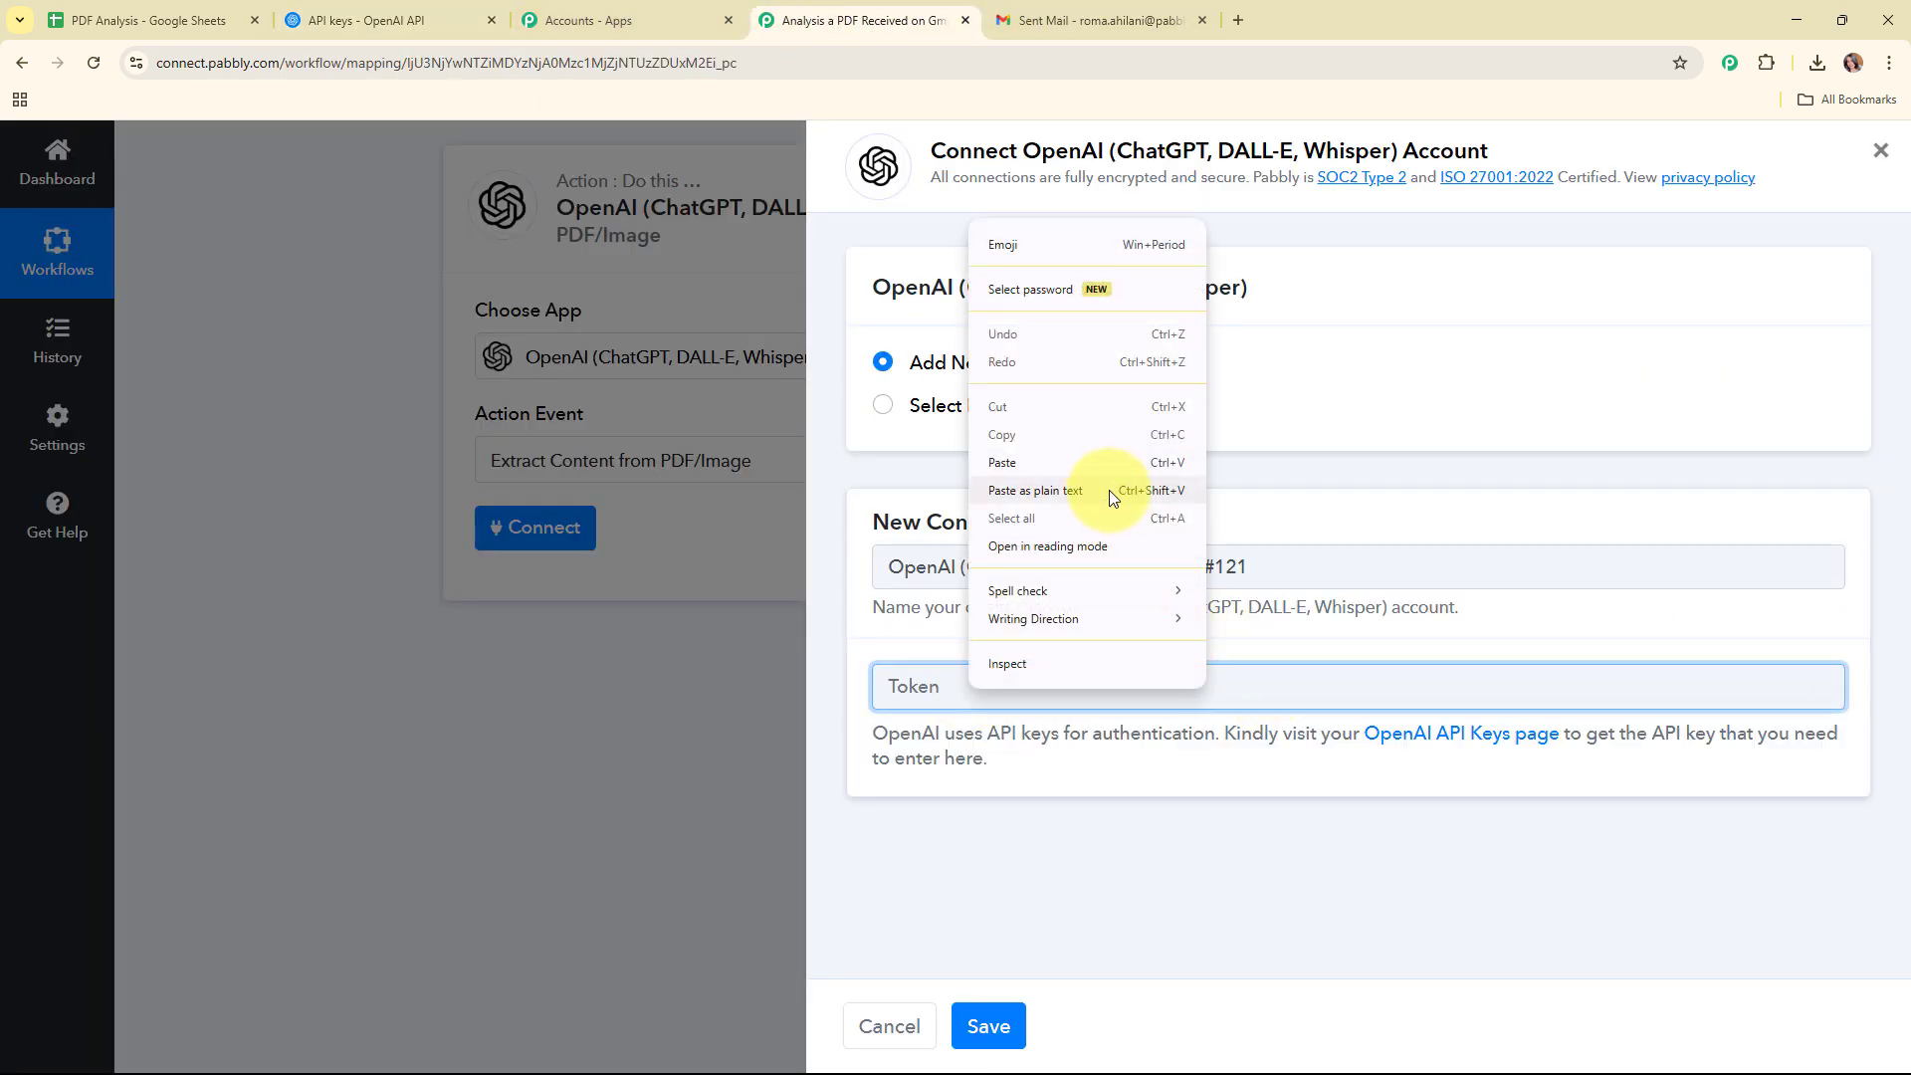
pyautogui.click(1101, 462)
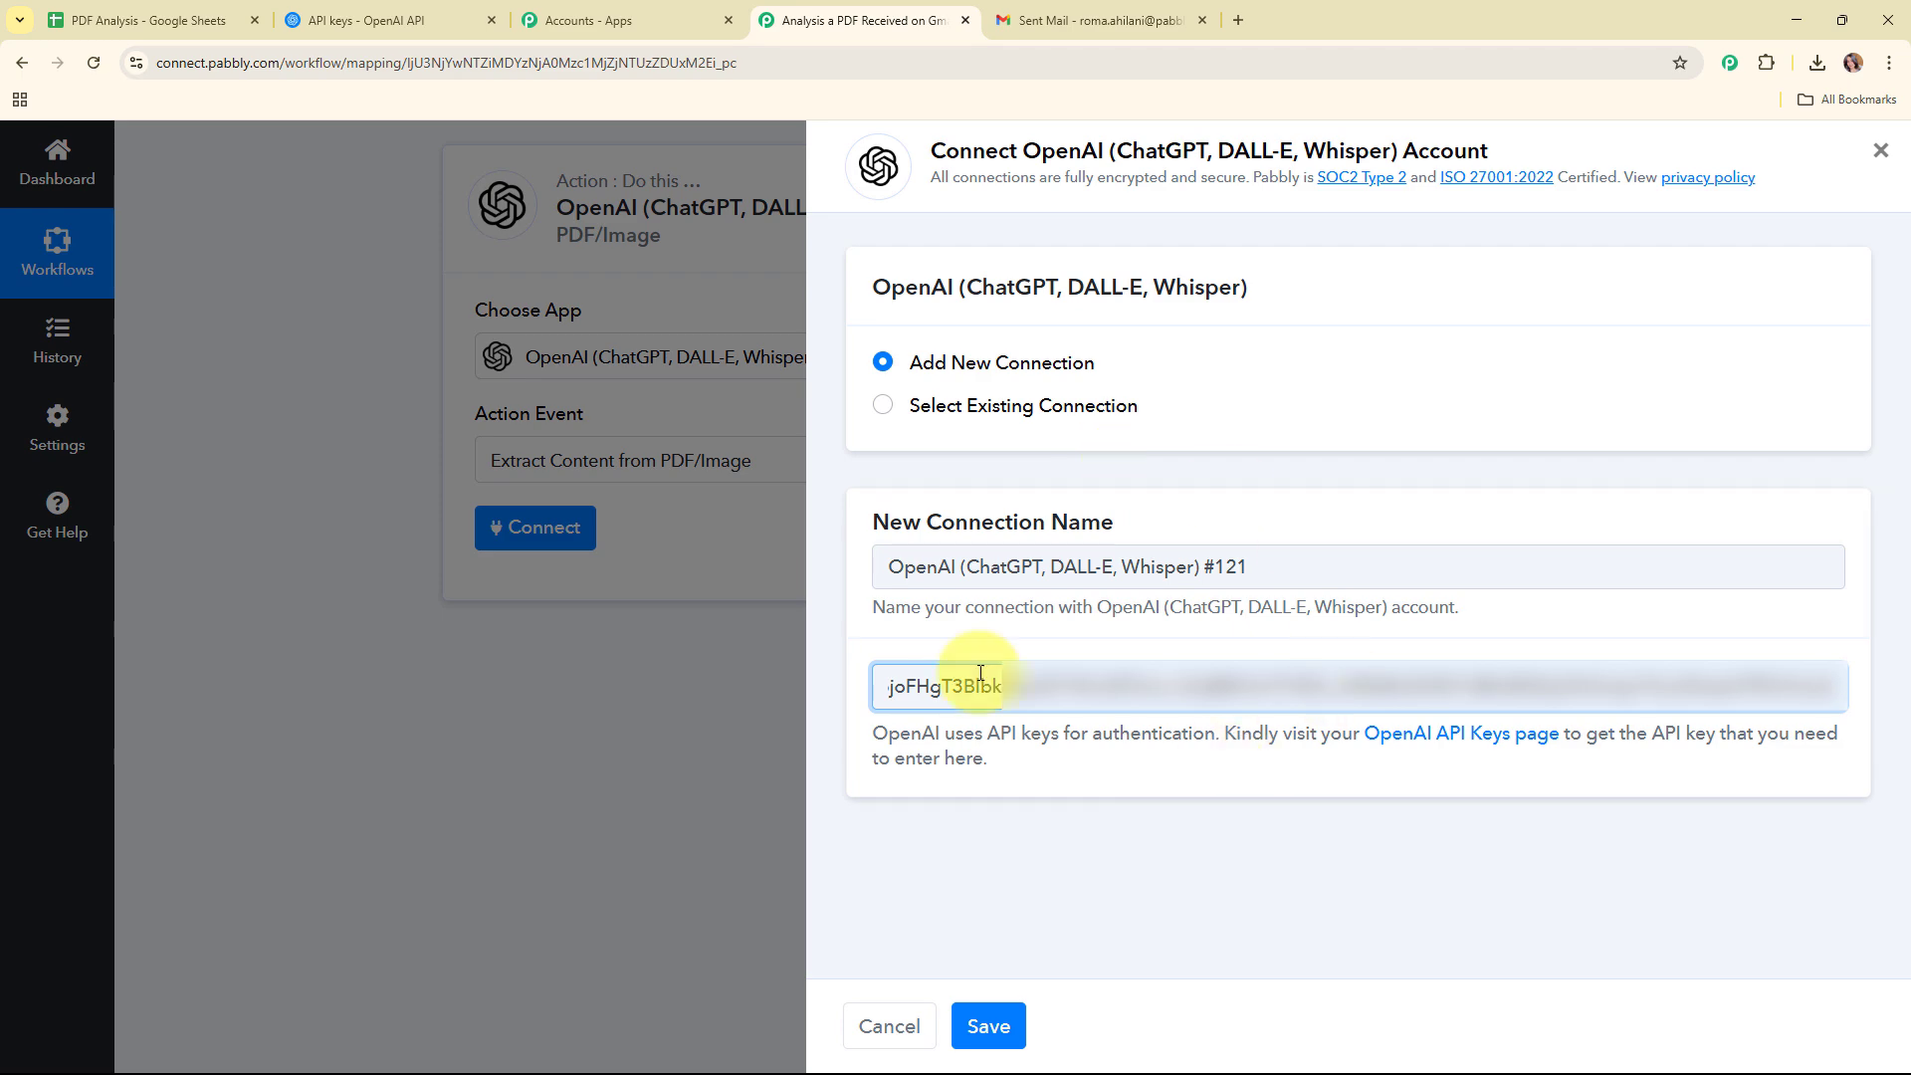
pyautogui.click(985, 1025)
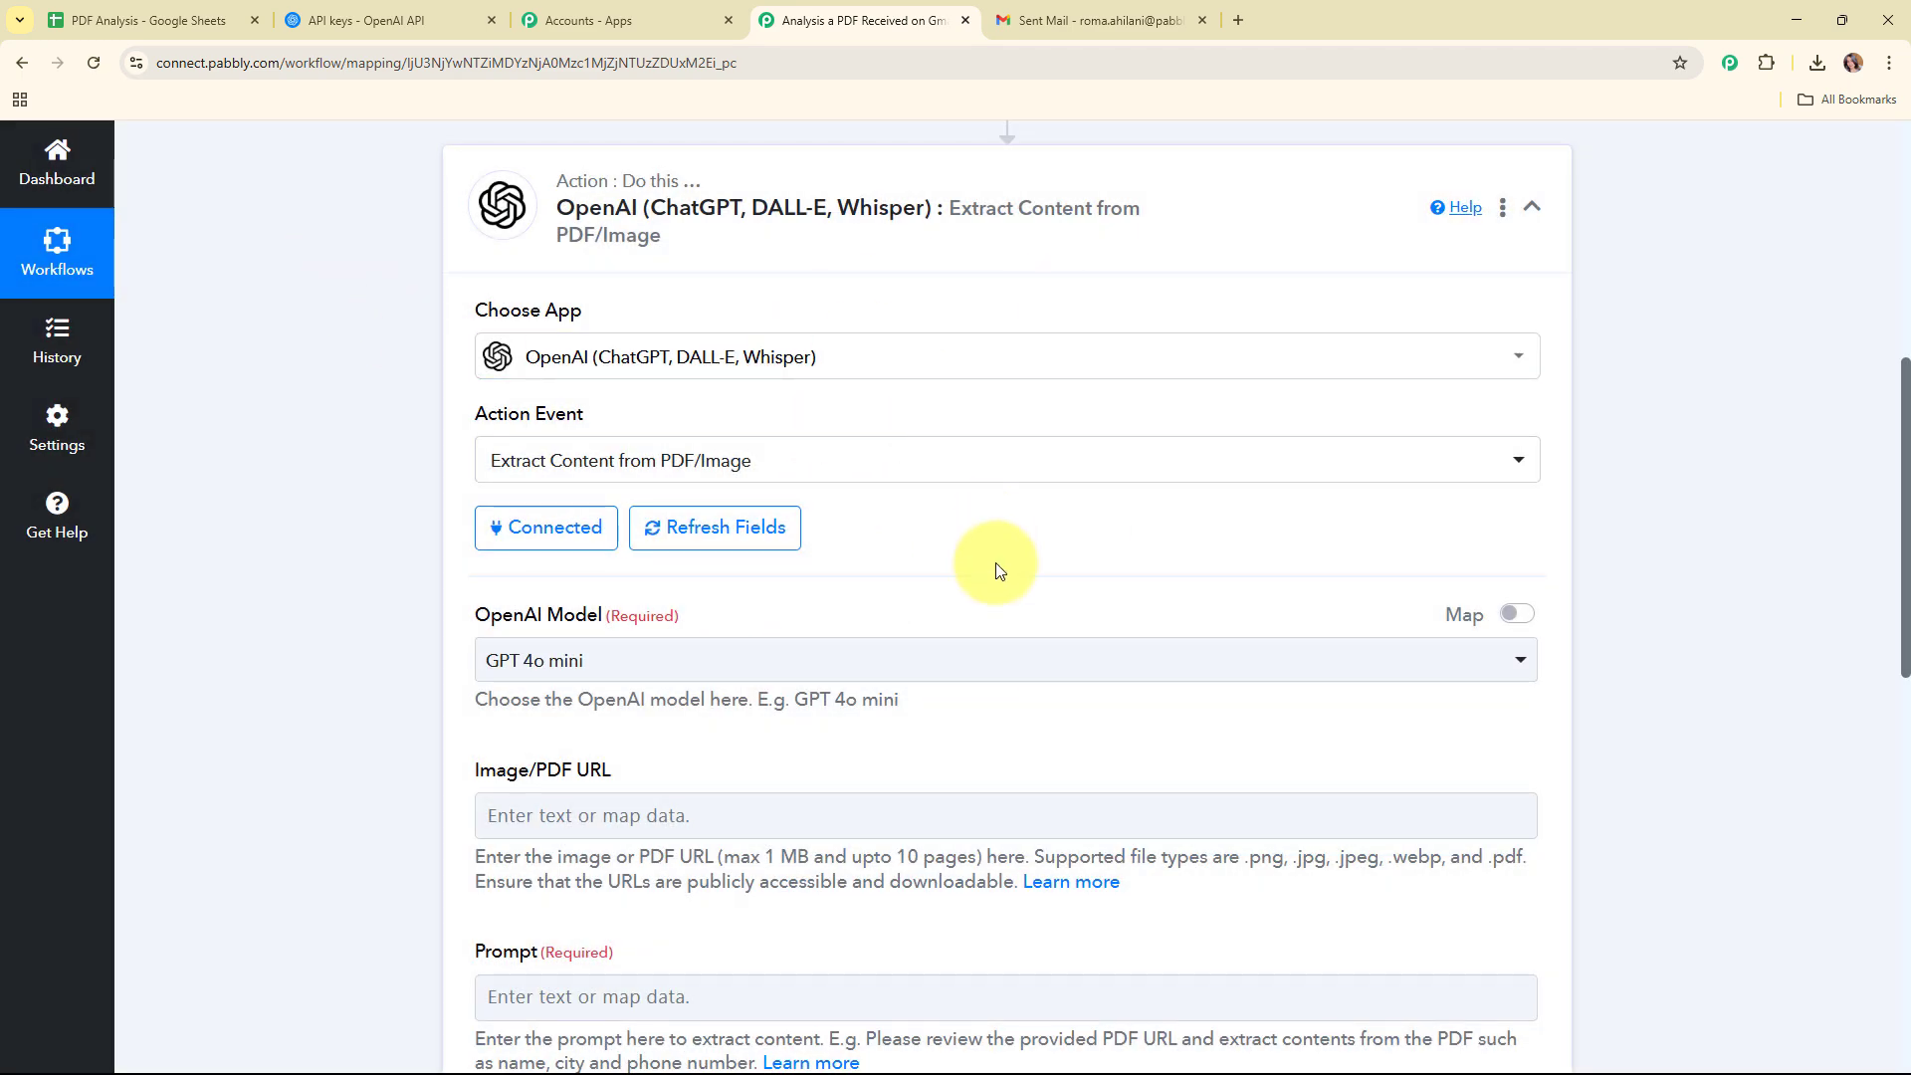
# Choose GPT 4o mini as the OpenAI model for the Extract Content from PDF/Image action
pyautogui.scroll(-4, 1562, 534)
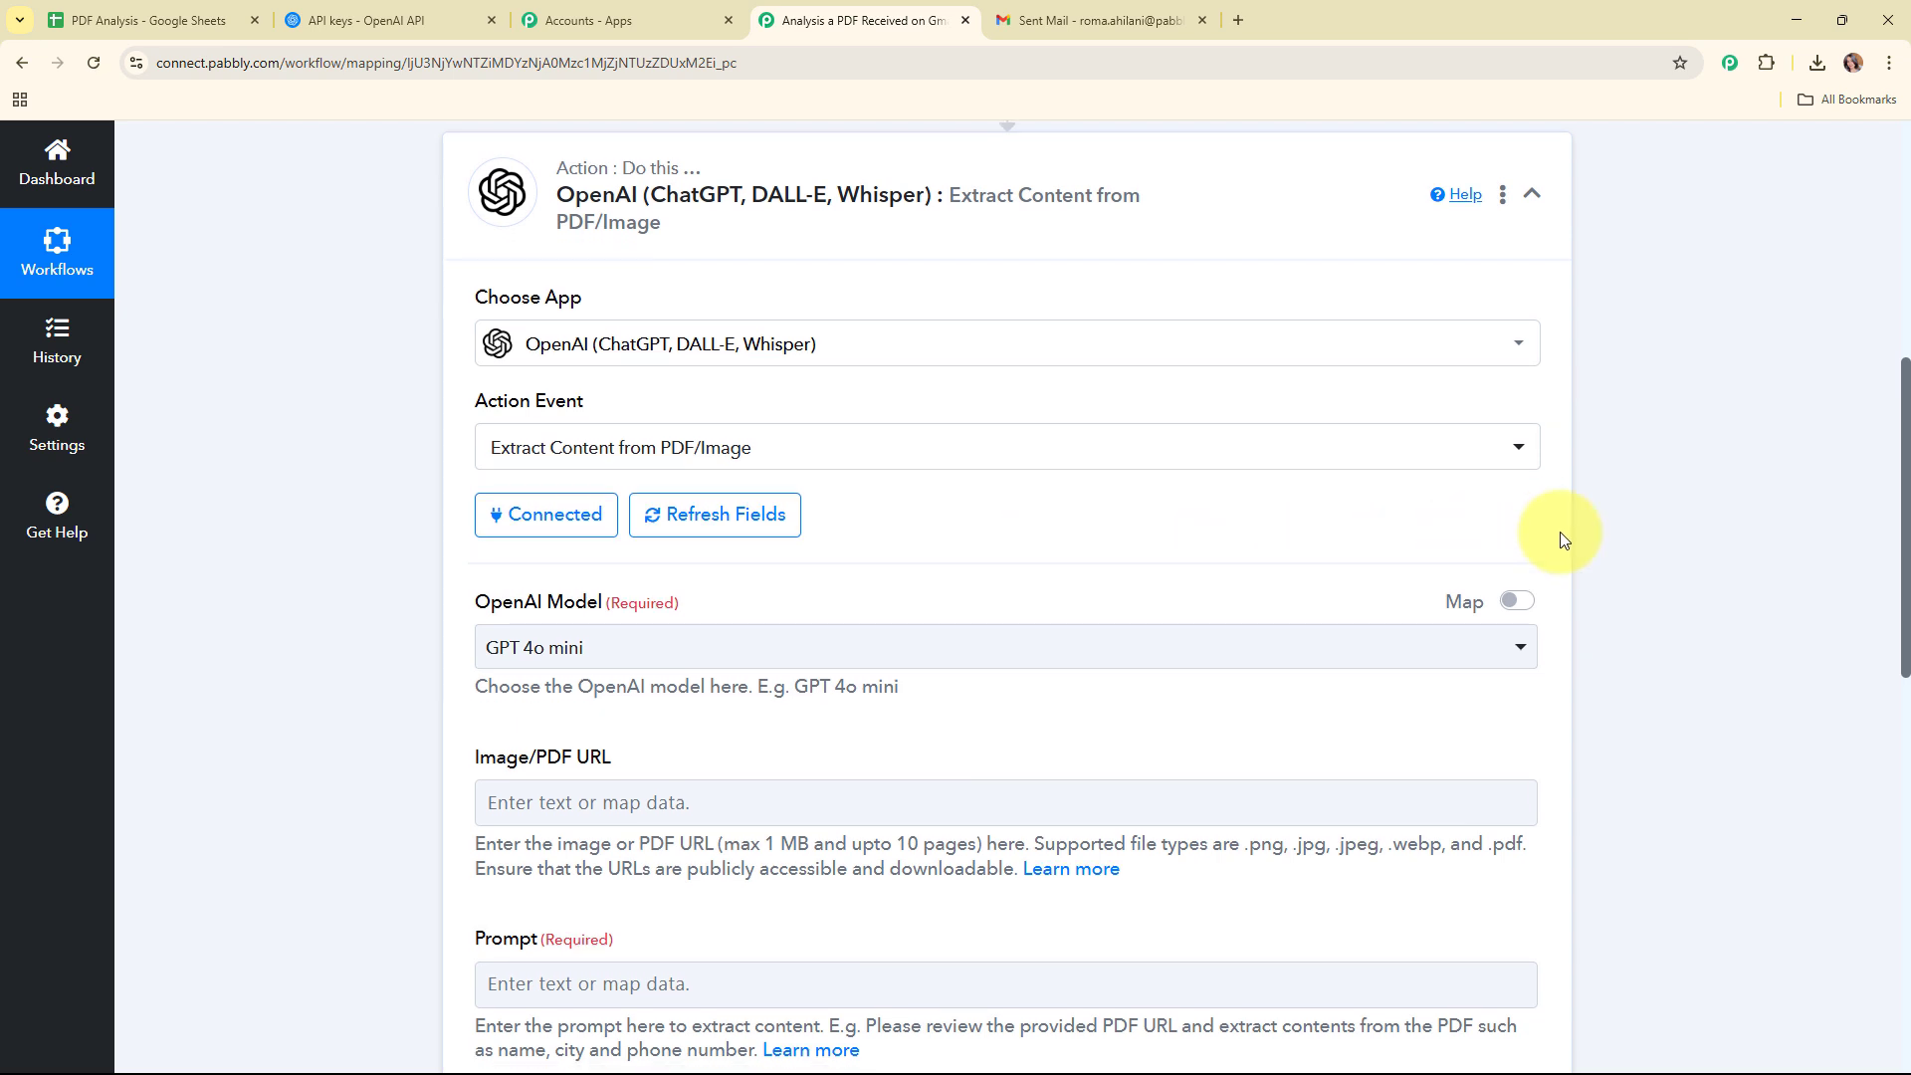
pyautogui.moveTo(477, 219); pyautogui.dragTo(776, 243)
pyautogui.click(808, 359)
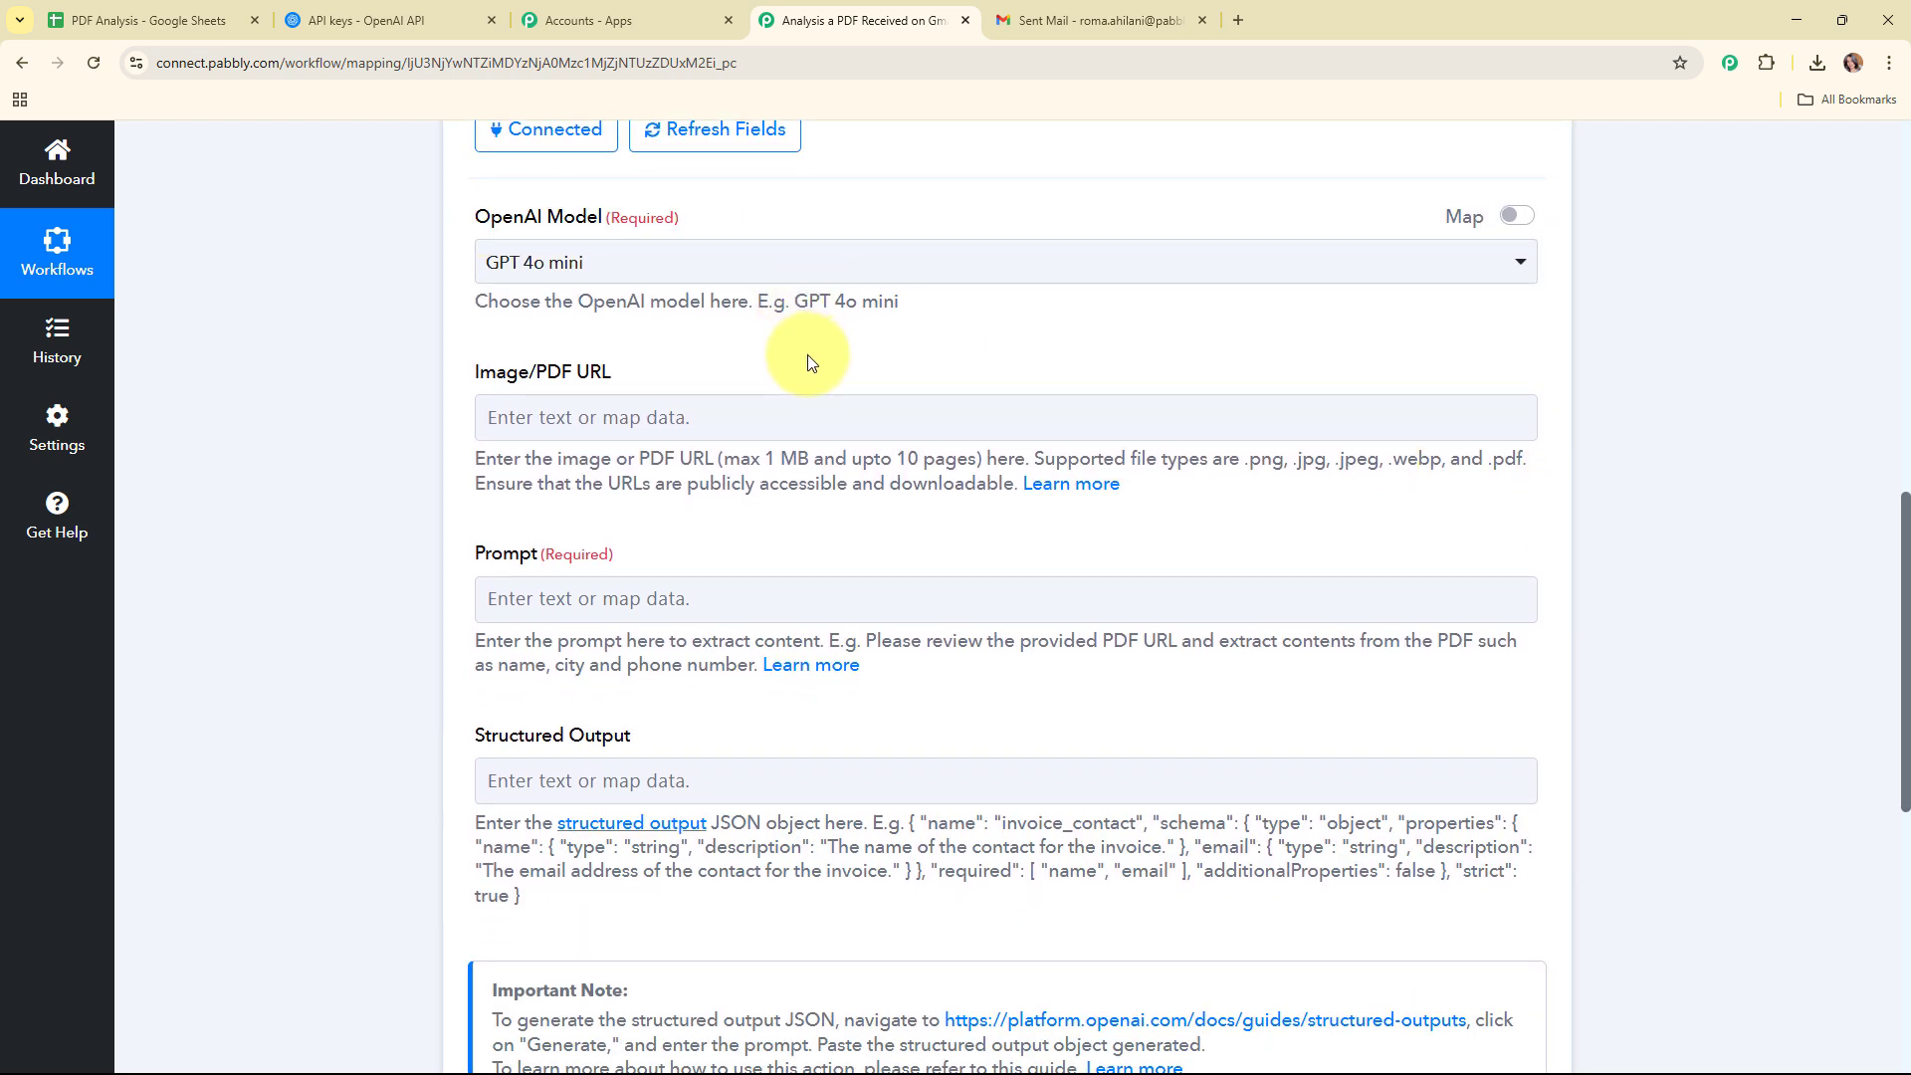
pyautogui.click(853, 262)
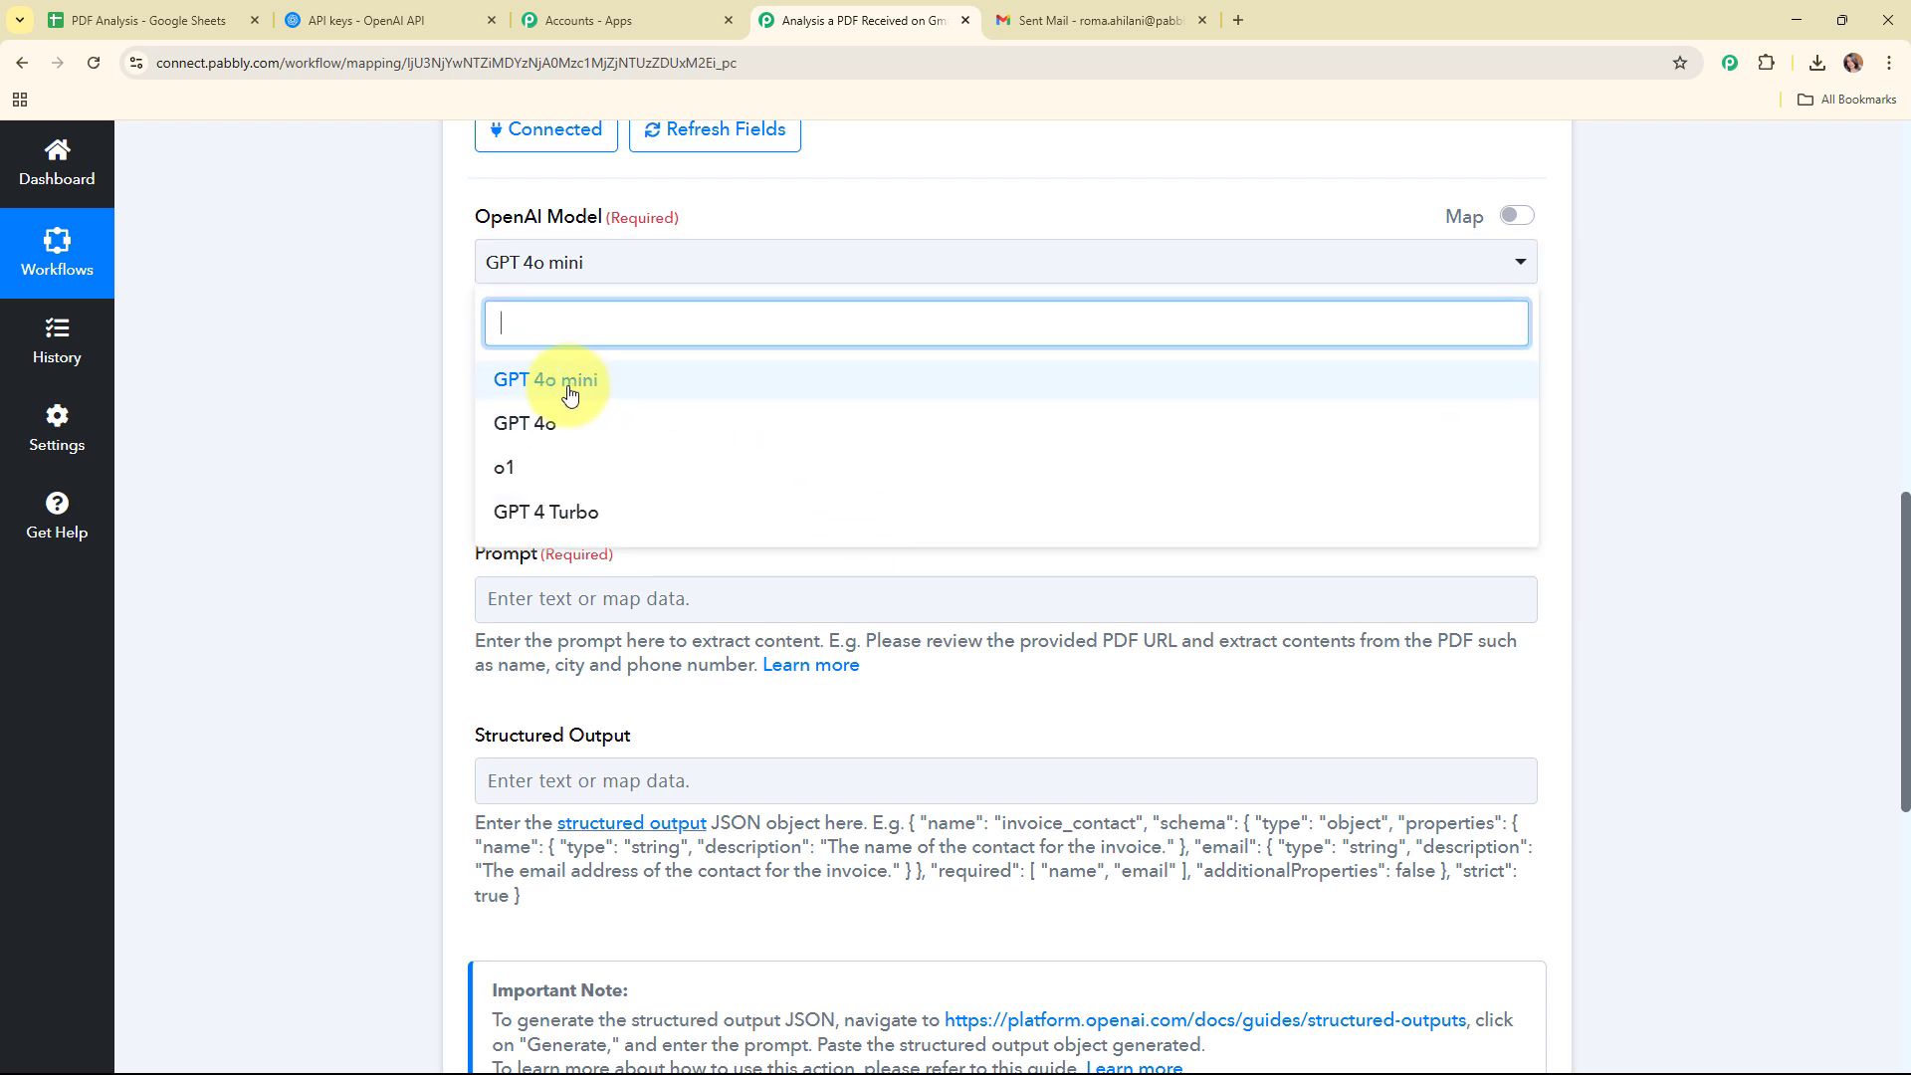
pyautogui.click(528, 389)
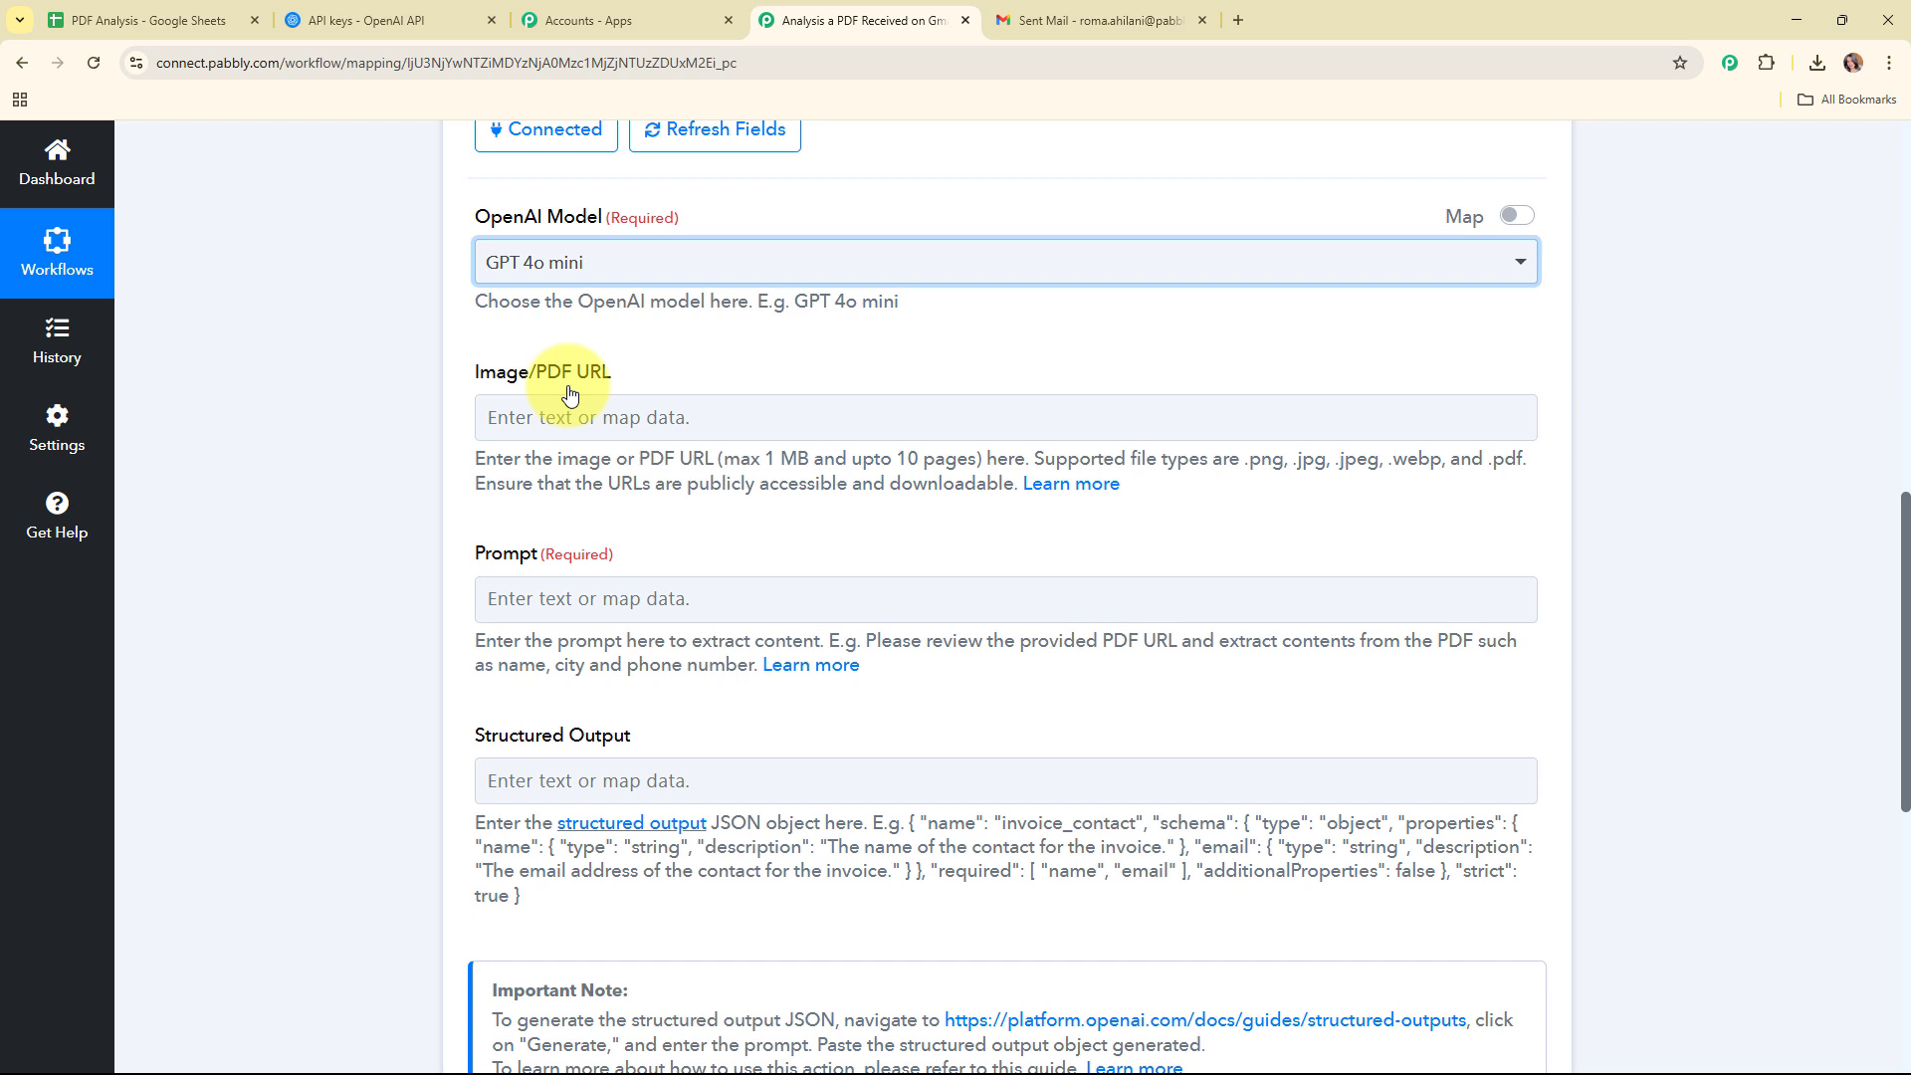
# Map the Email Parser's Attachment Links 0 value into the Image/PDF URL field by searching the previous steps' data for "attac"
pyautogui.moveTo(456, 375); pyautogui.dragTo(696, 375)
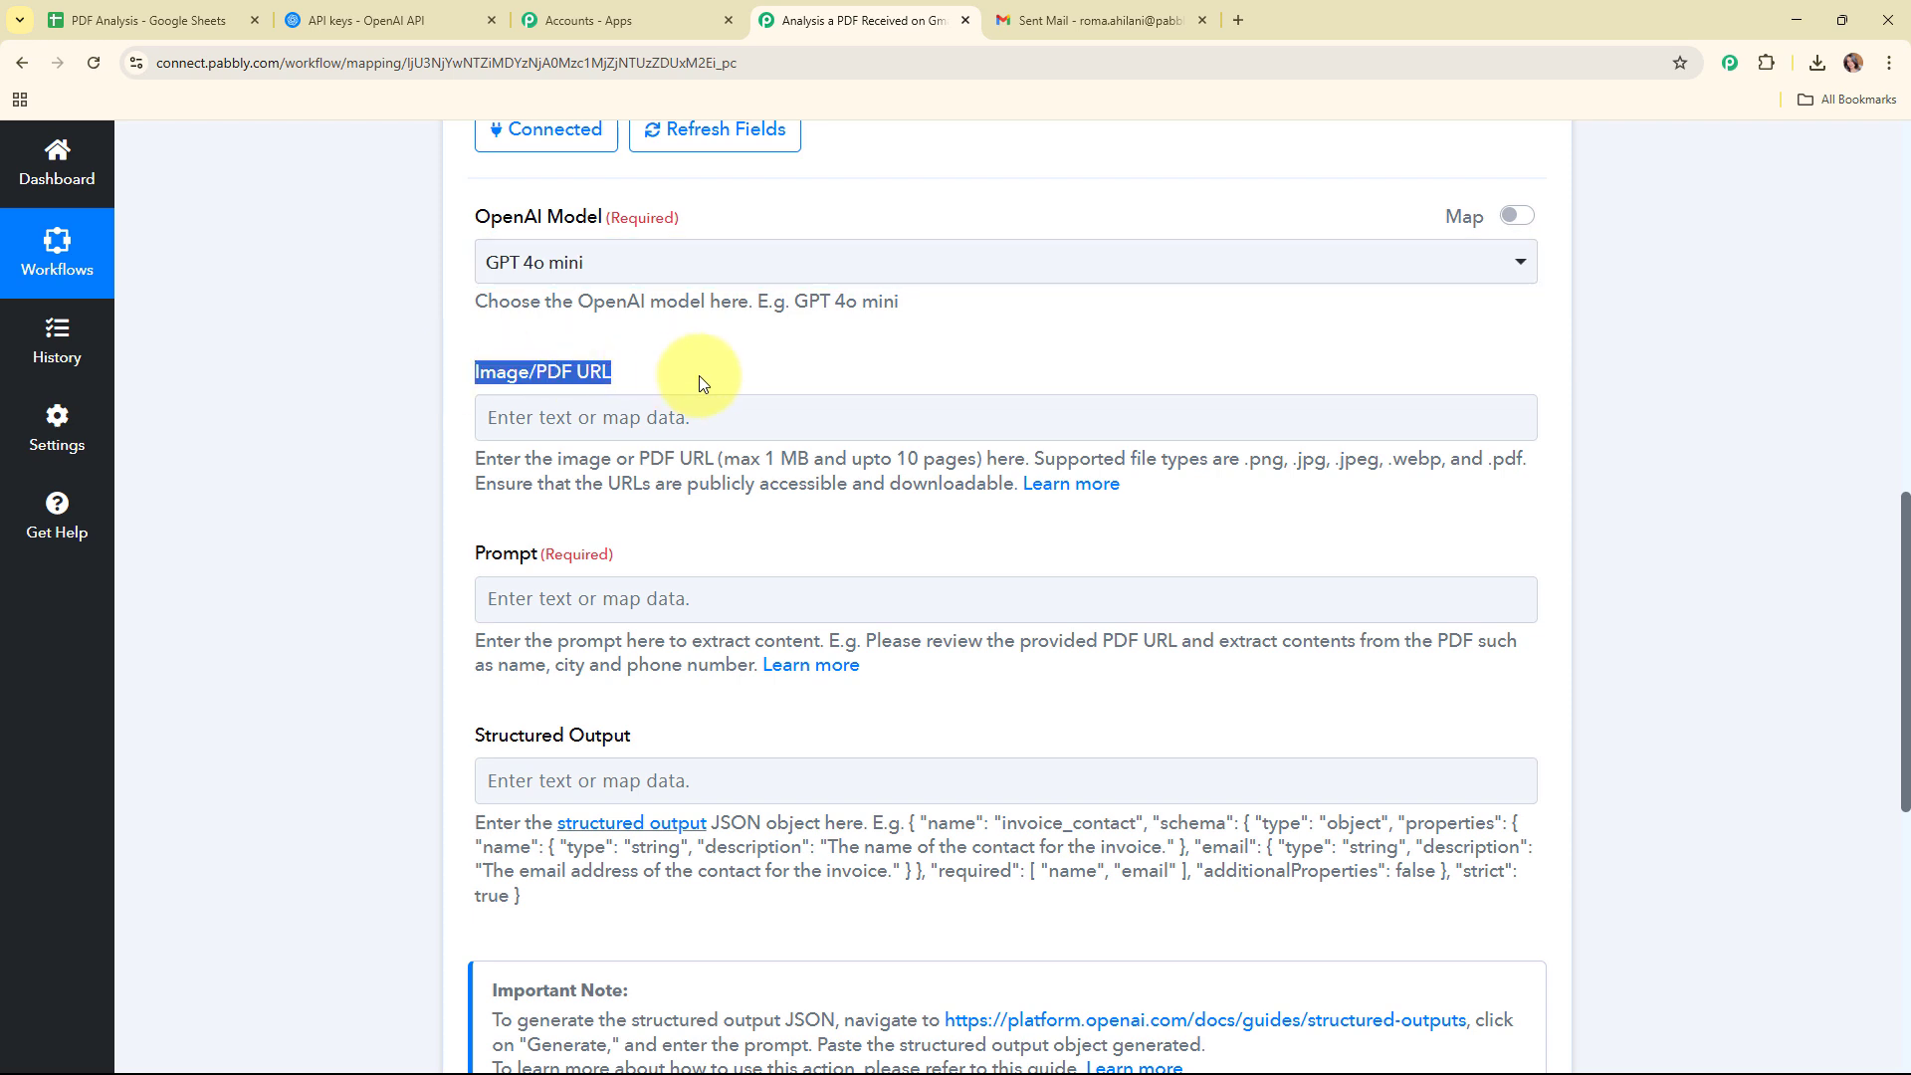
pyautogui.click(710, 548)
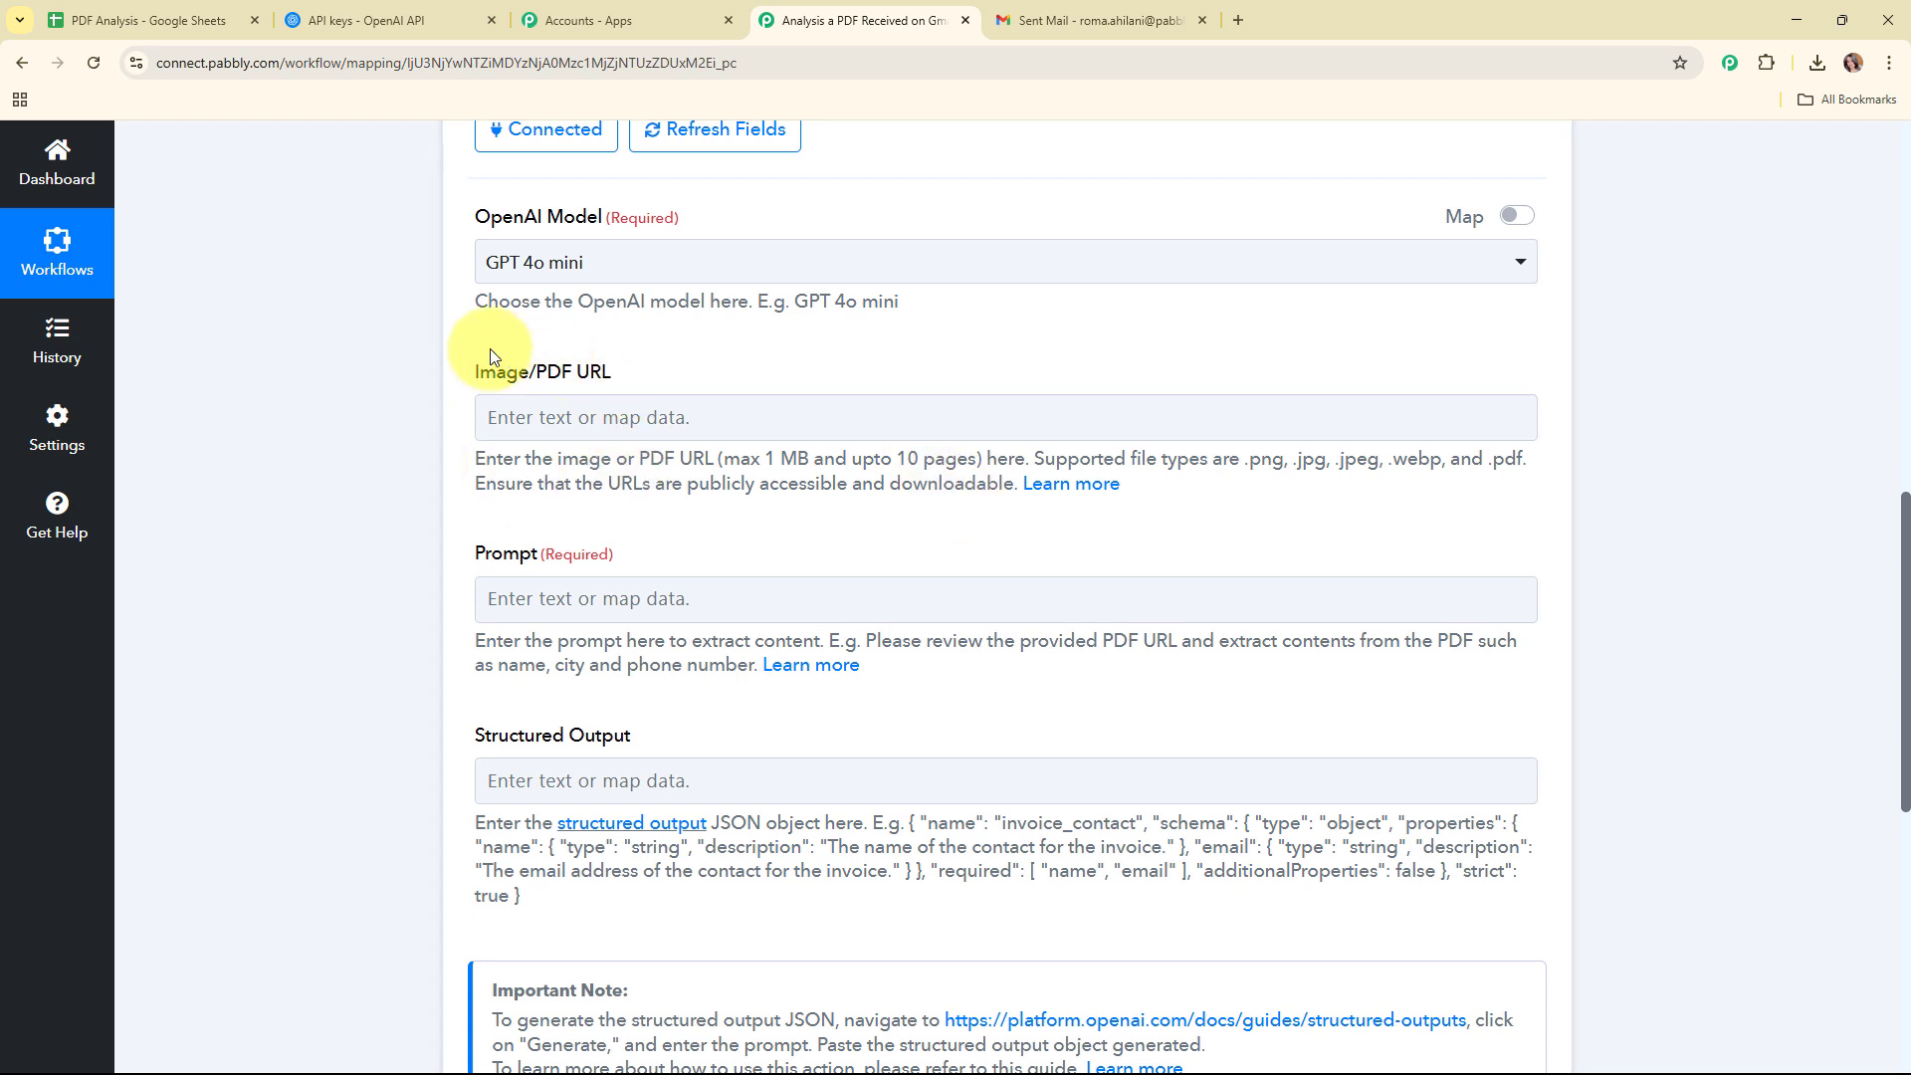
pyautogui.click(507, 424)
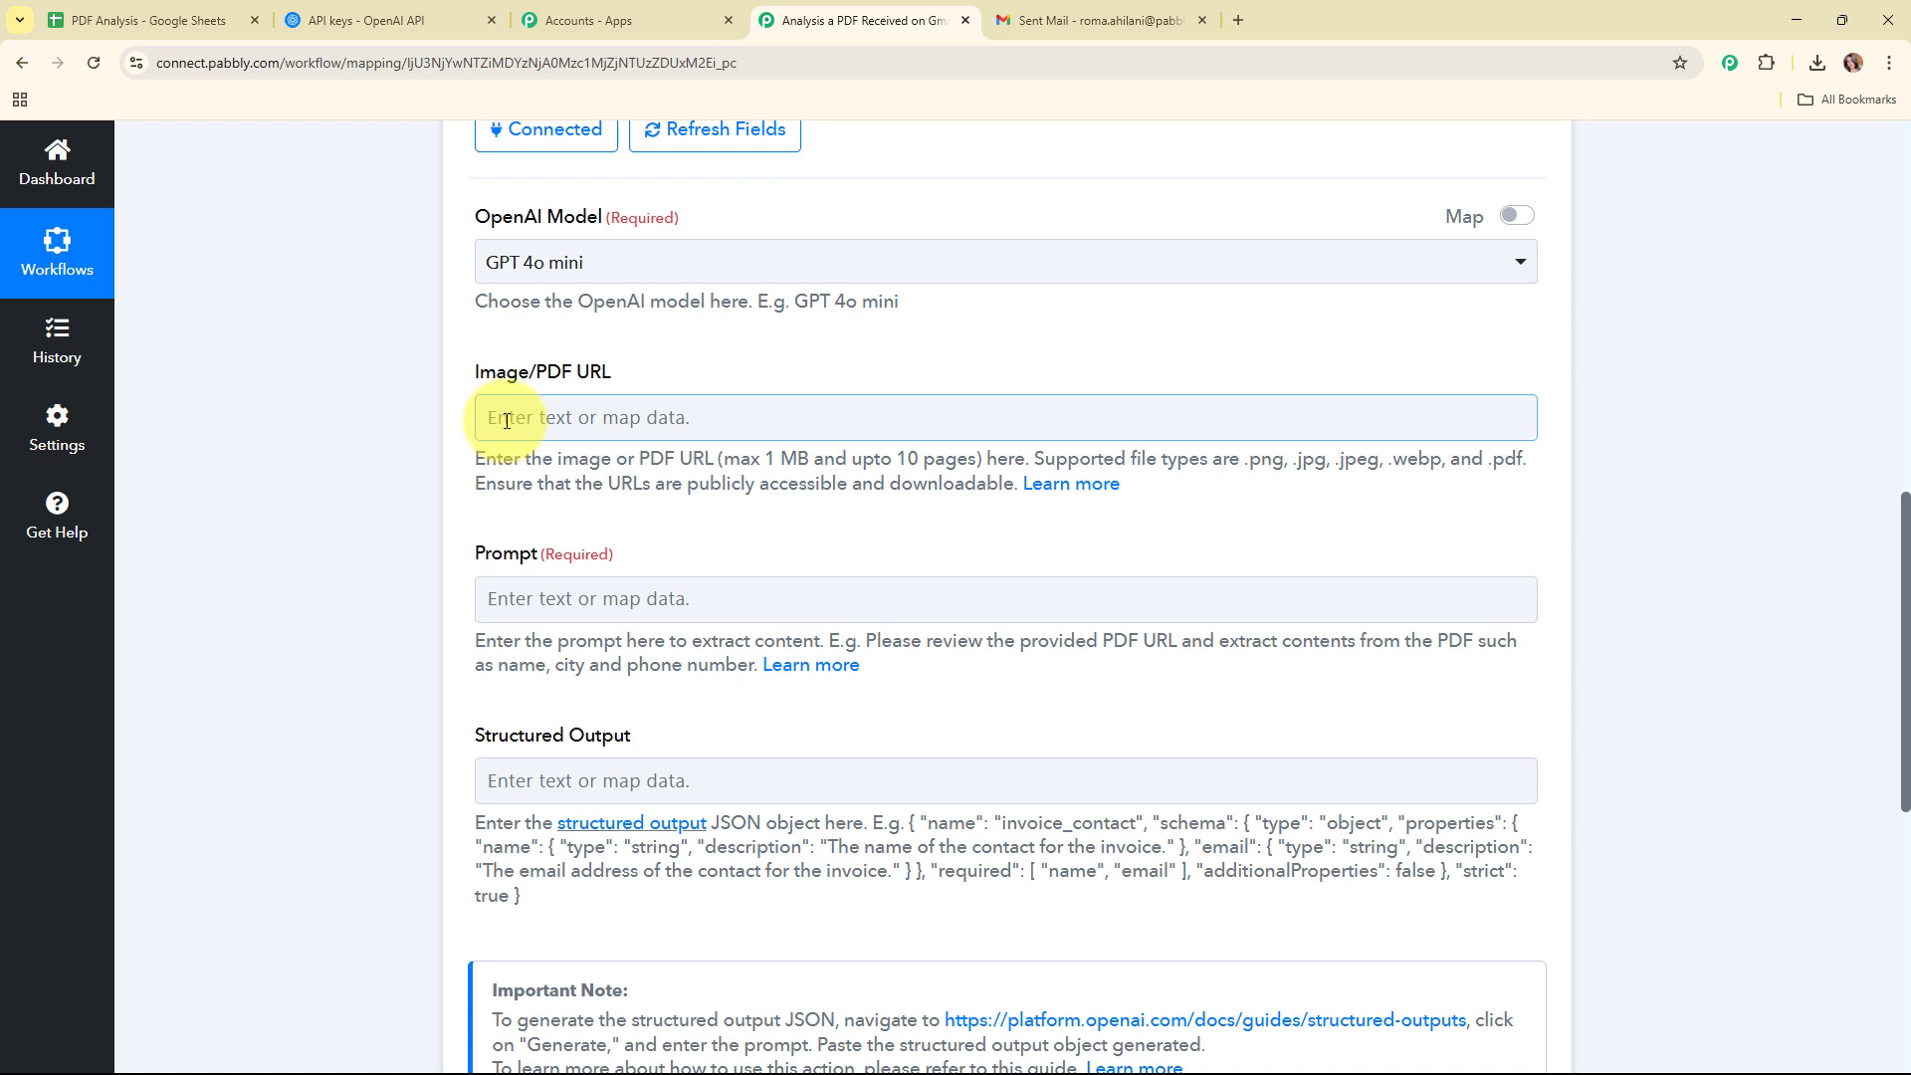
pyautogui.click(507, 421)
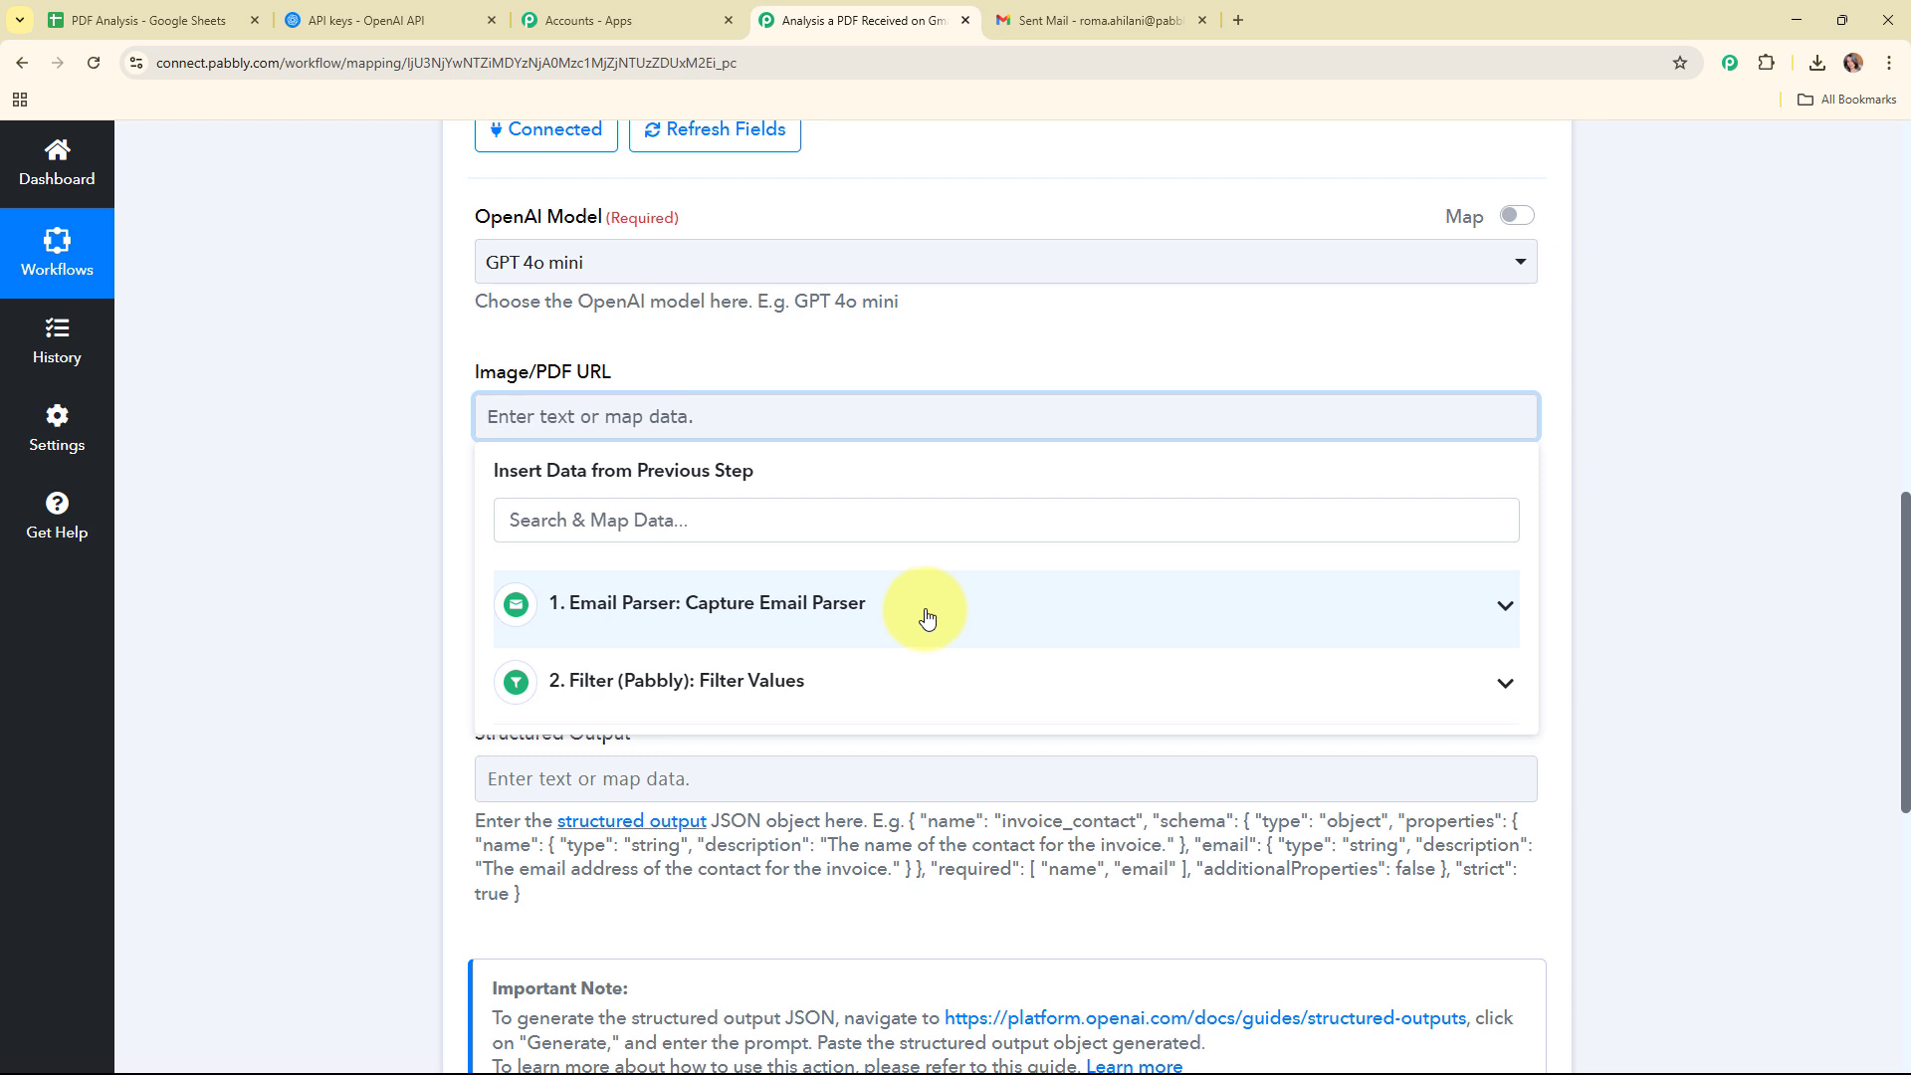
pyautogui.click(668, 519)
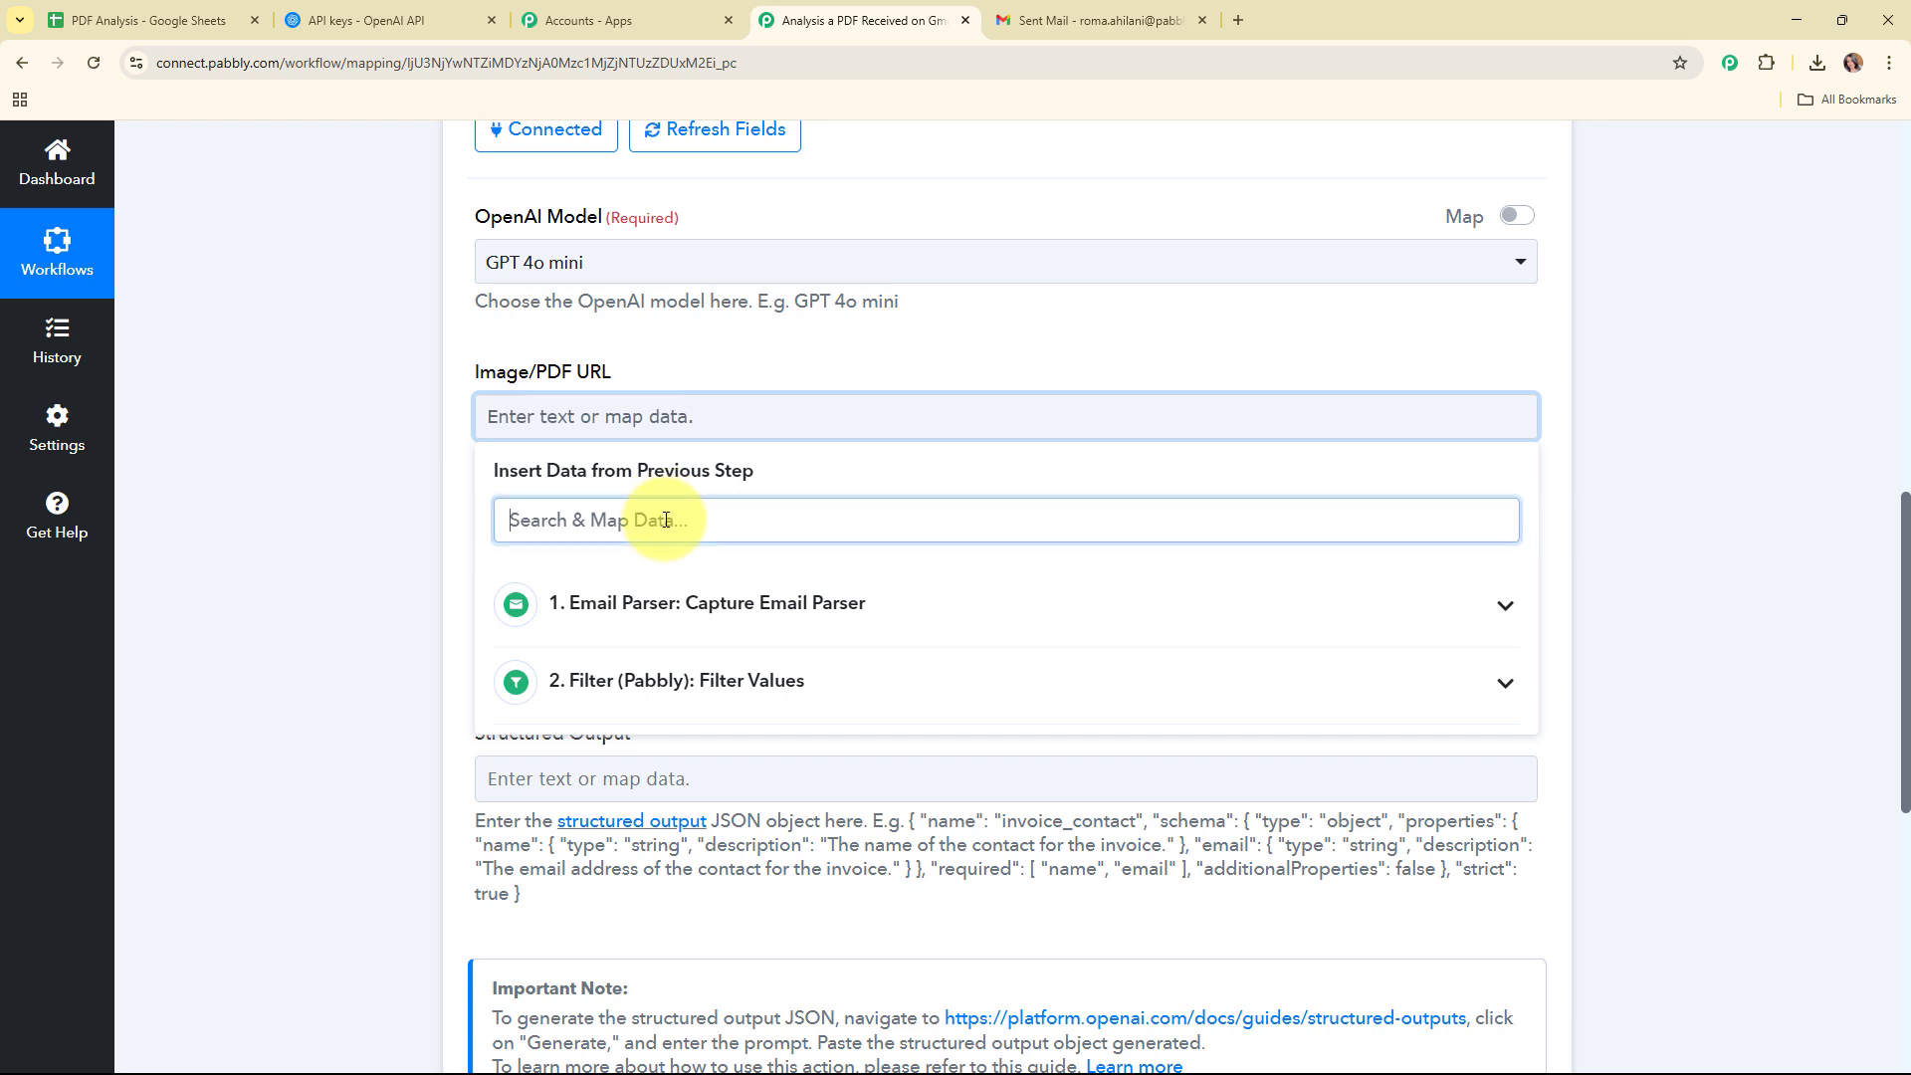
pyautogui.write('attac')
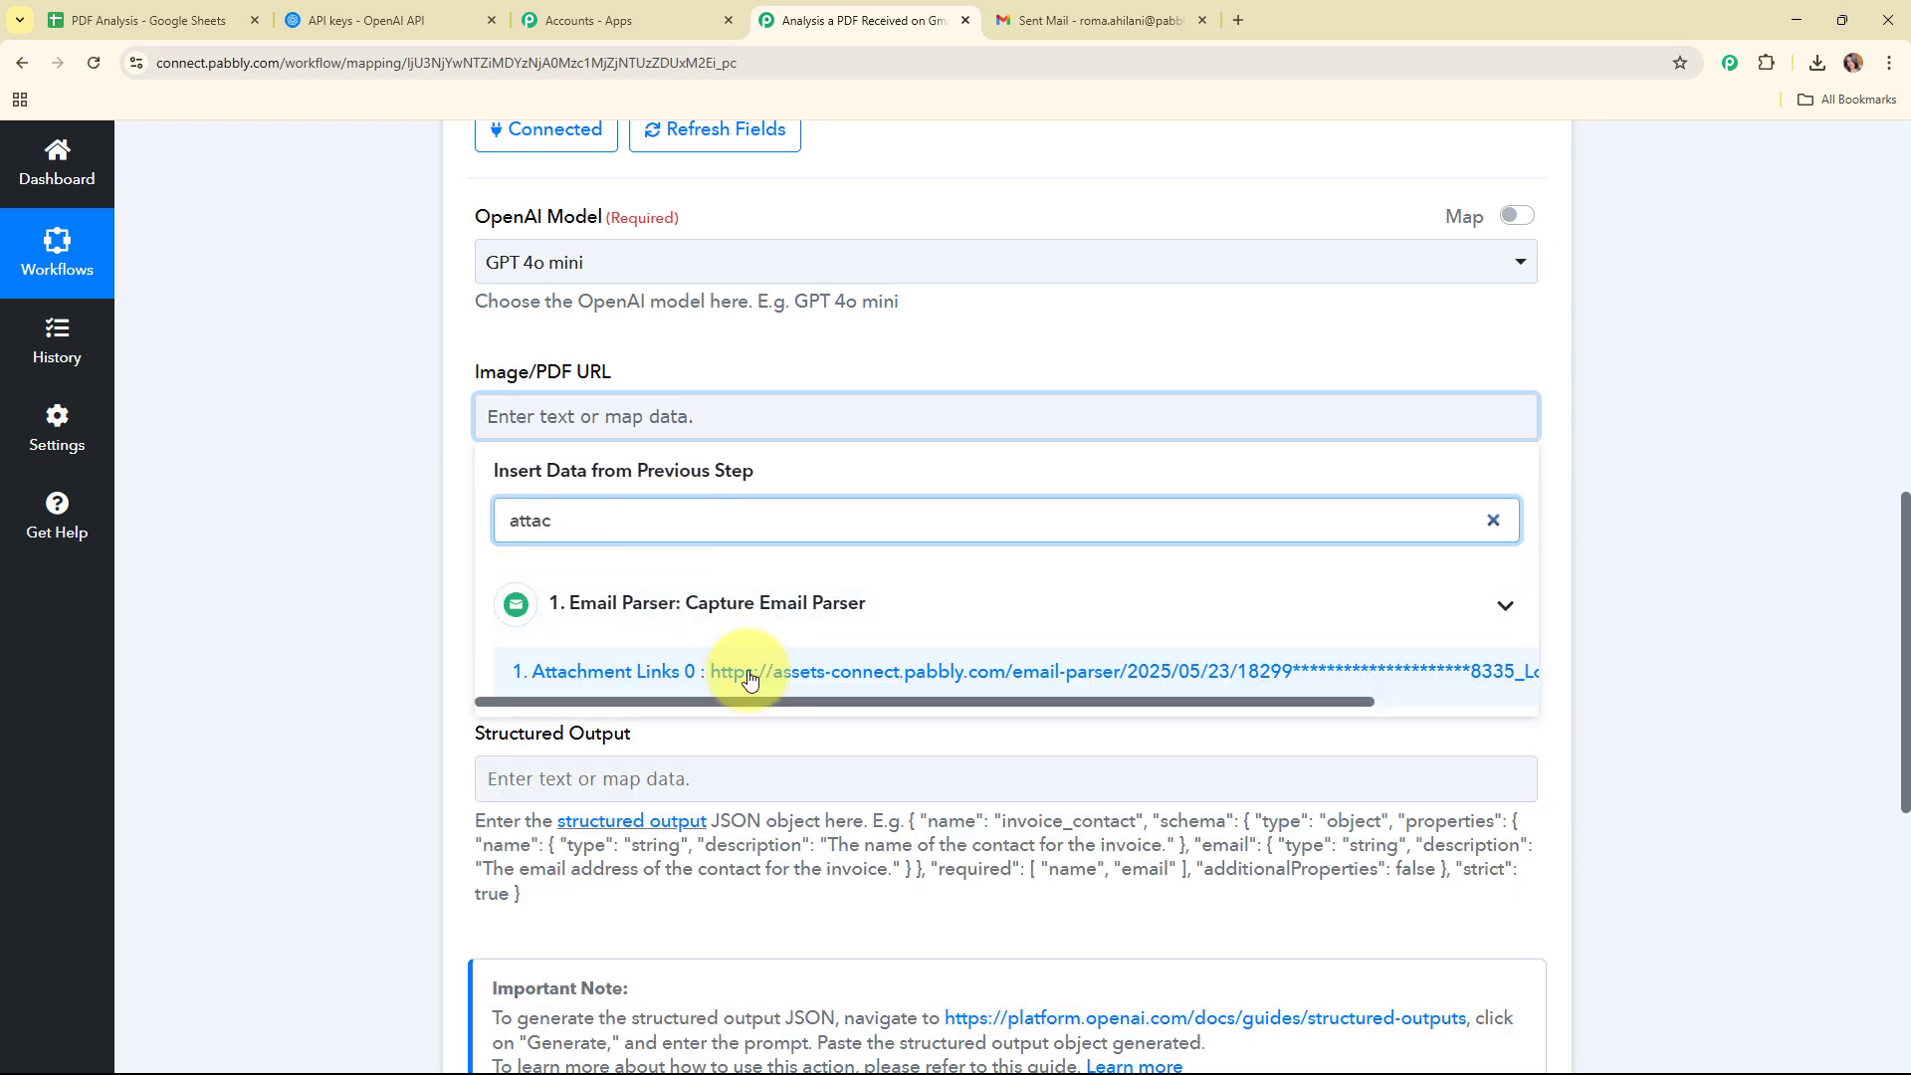
pyautogui.click(750, 677)
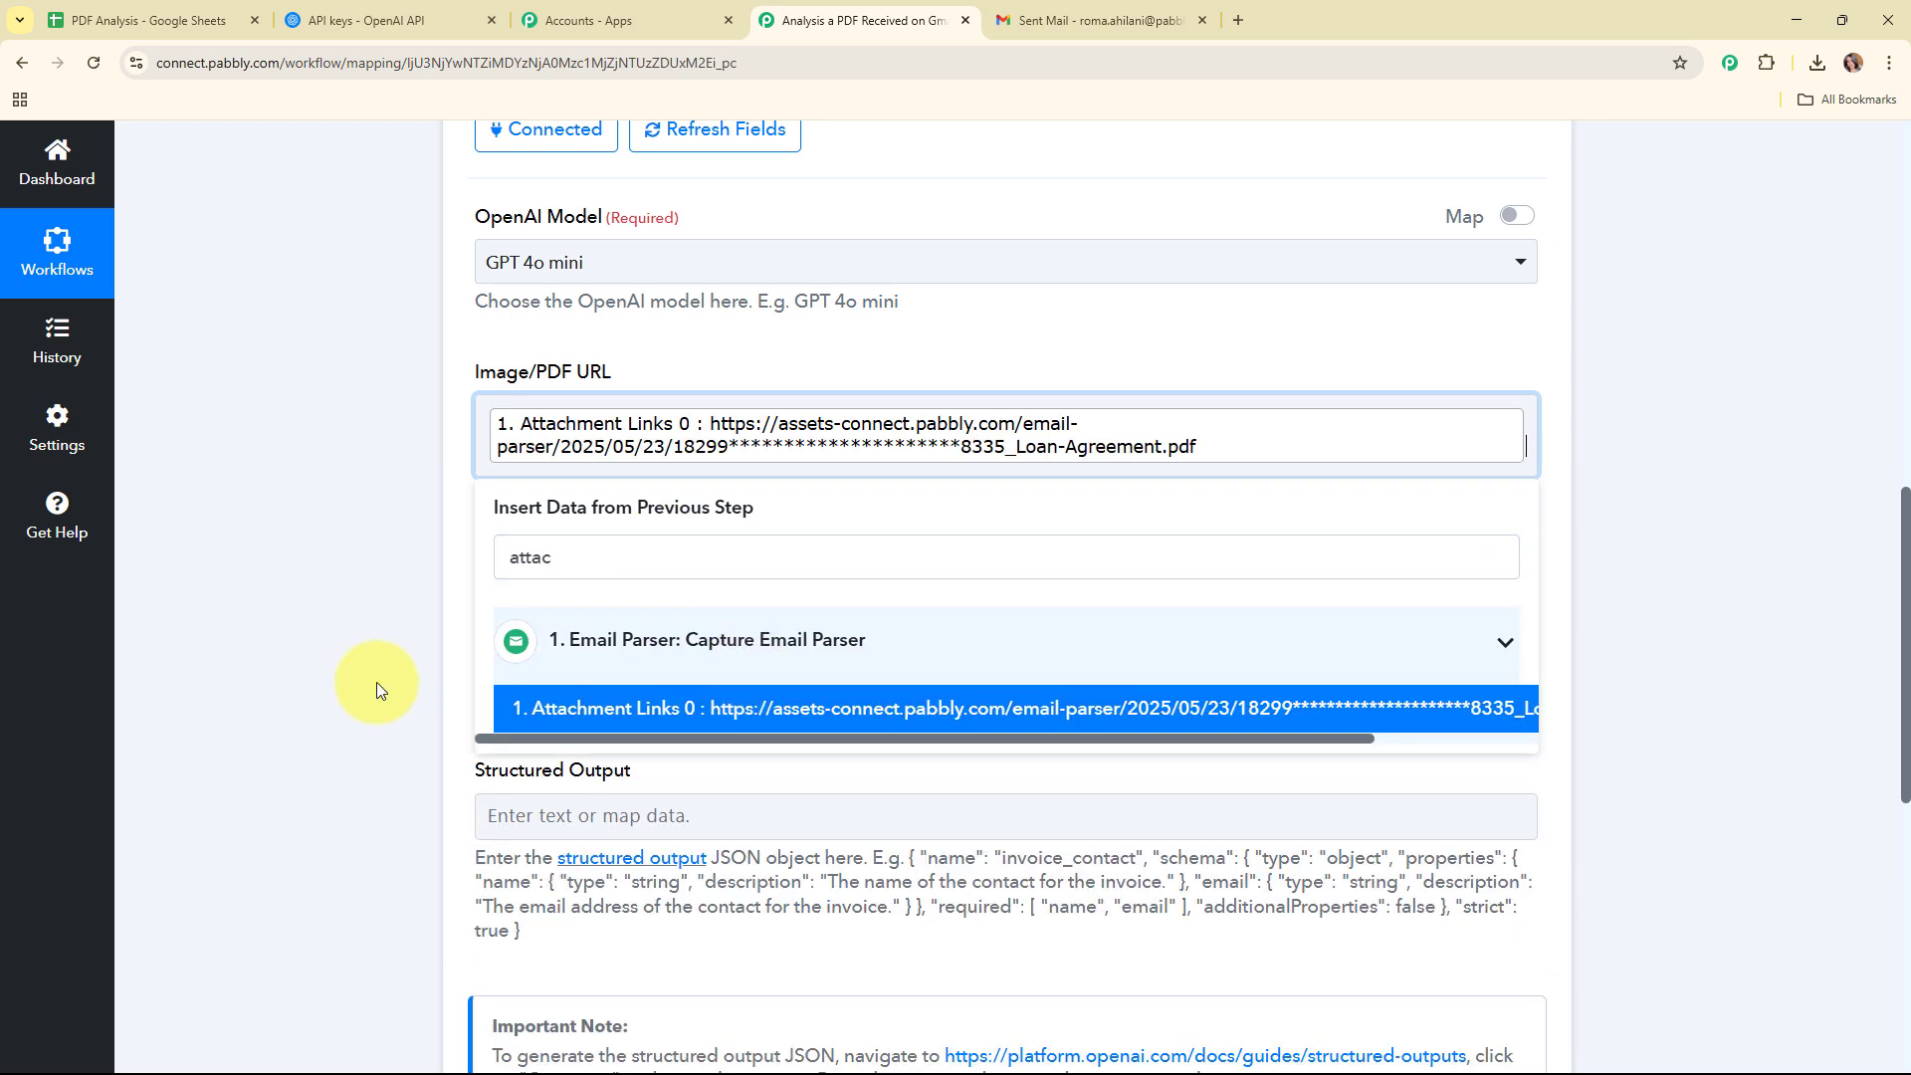
pyautogui.click(376, 683)
# Enter a financial document analyst prompt requesting a 100–150 word summary of the loan amount, interest rate, repayment schedule, duration and key clauses
pyautogui.scroll(-4, 1770, 339)
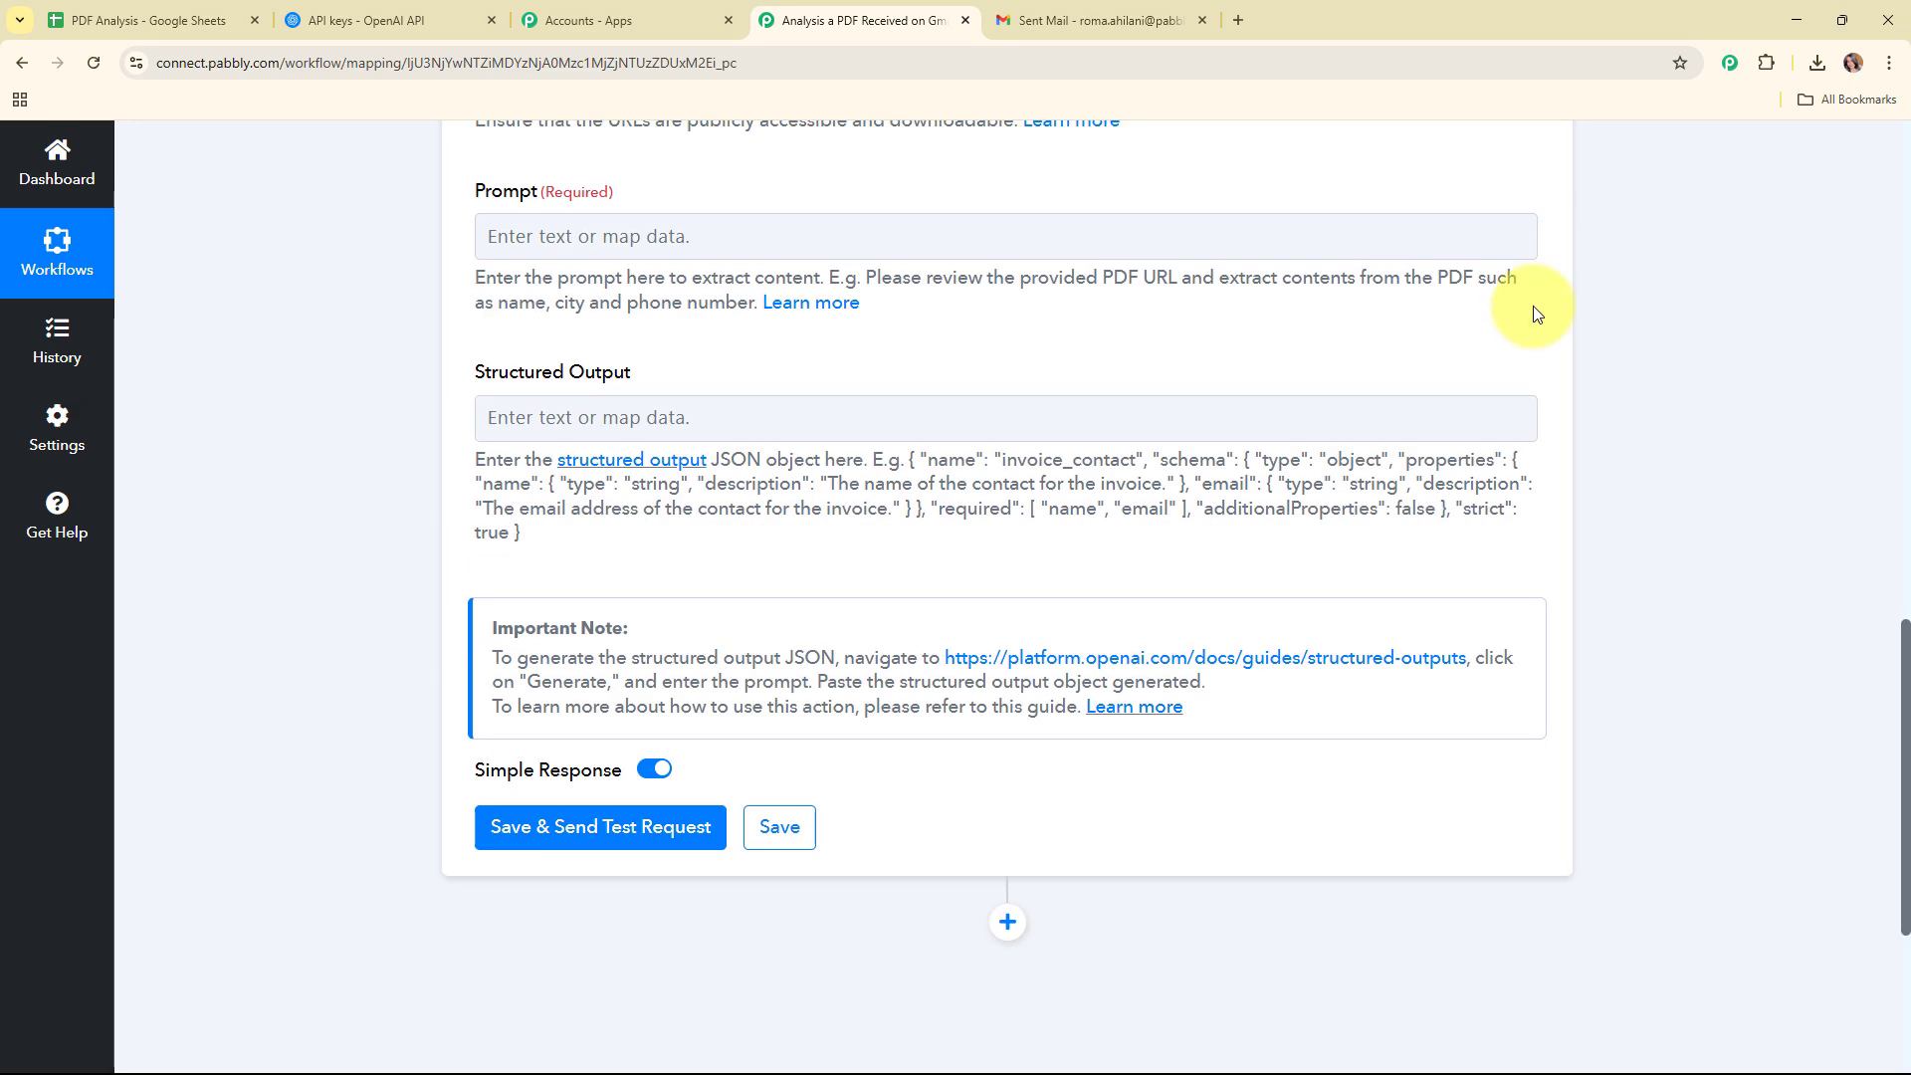
pyautogui.moveTo(463, 189); pyautogui.dragTo(666, 192)
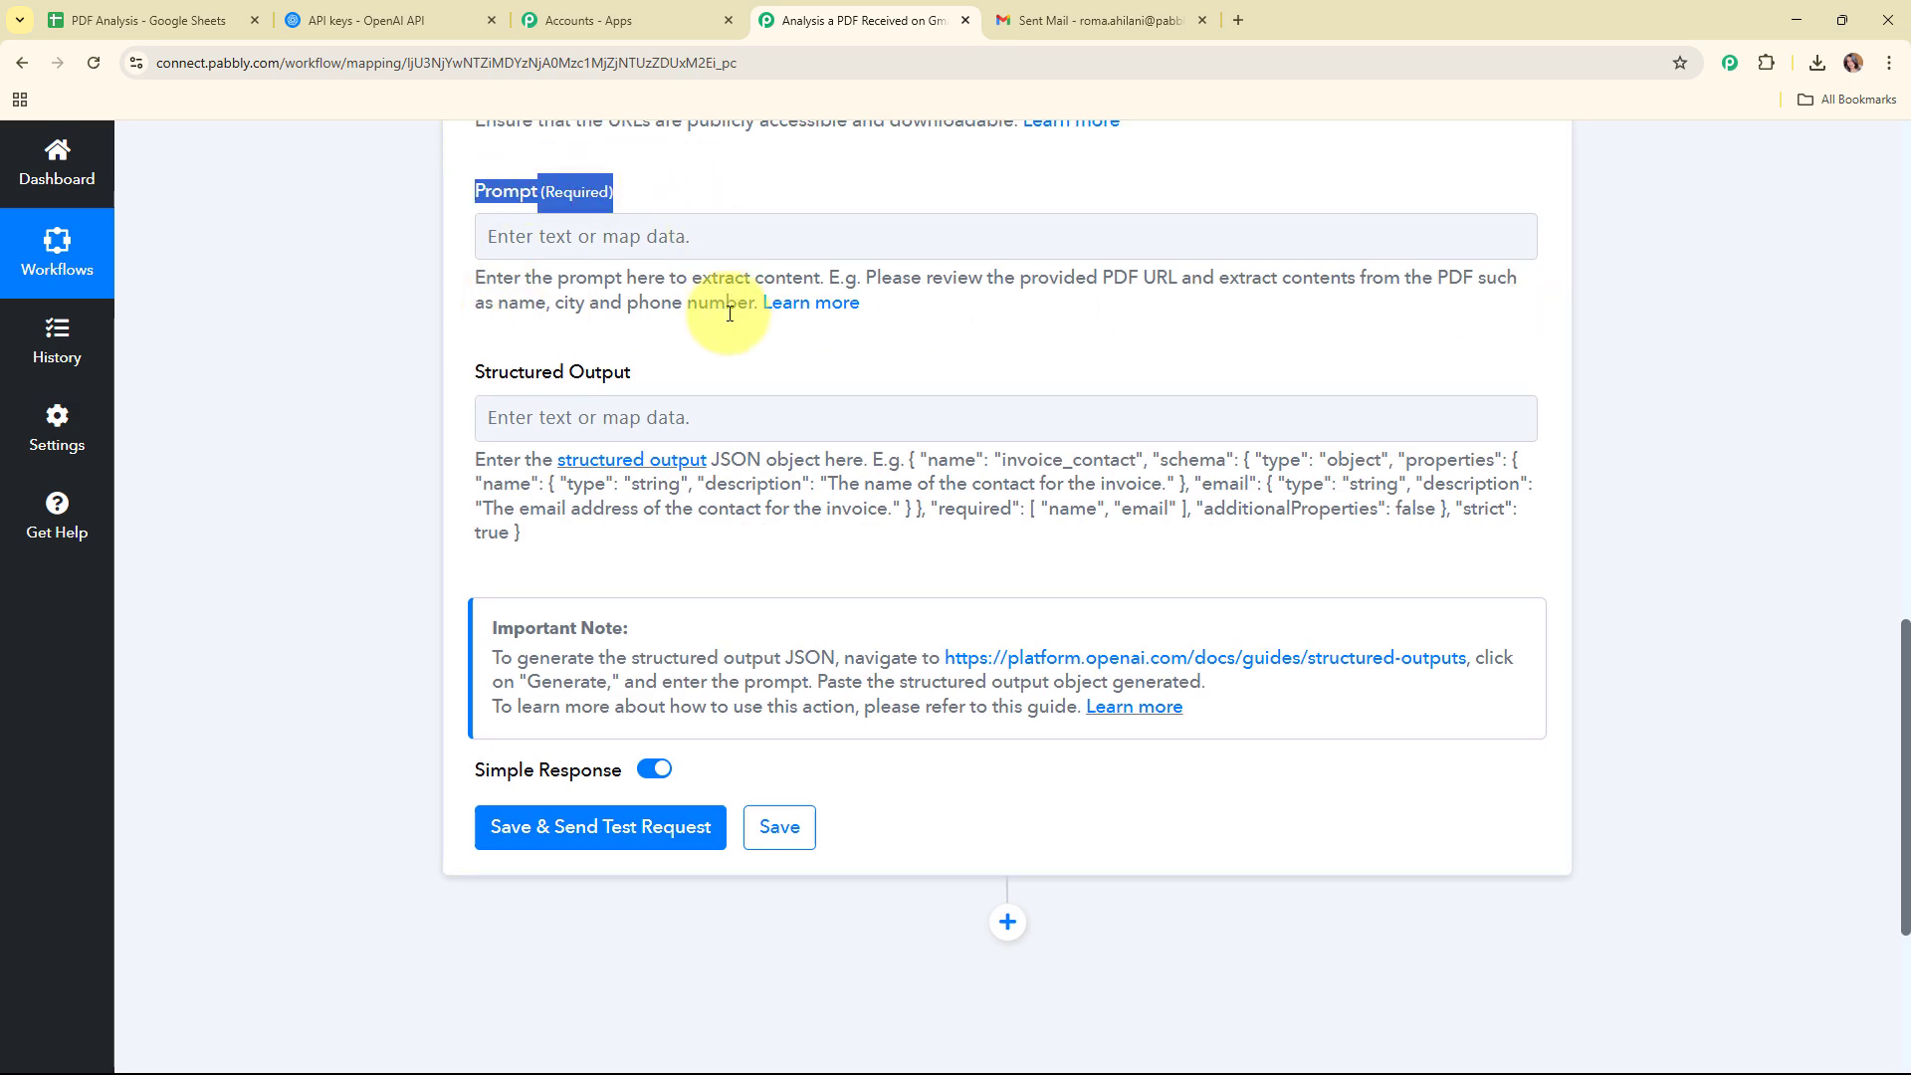
pyautogui.click(734, 354)
pyautogui.click(647, 229)
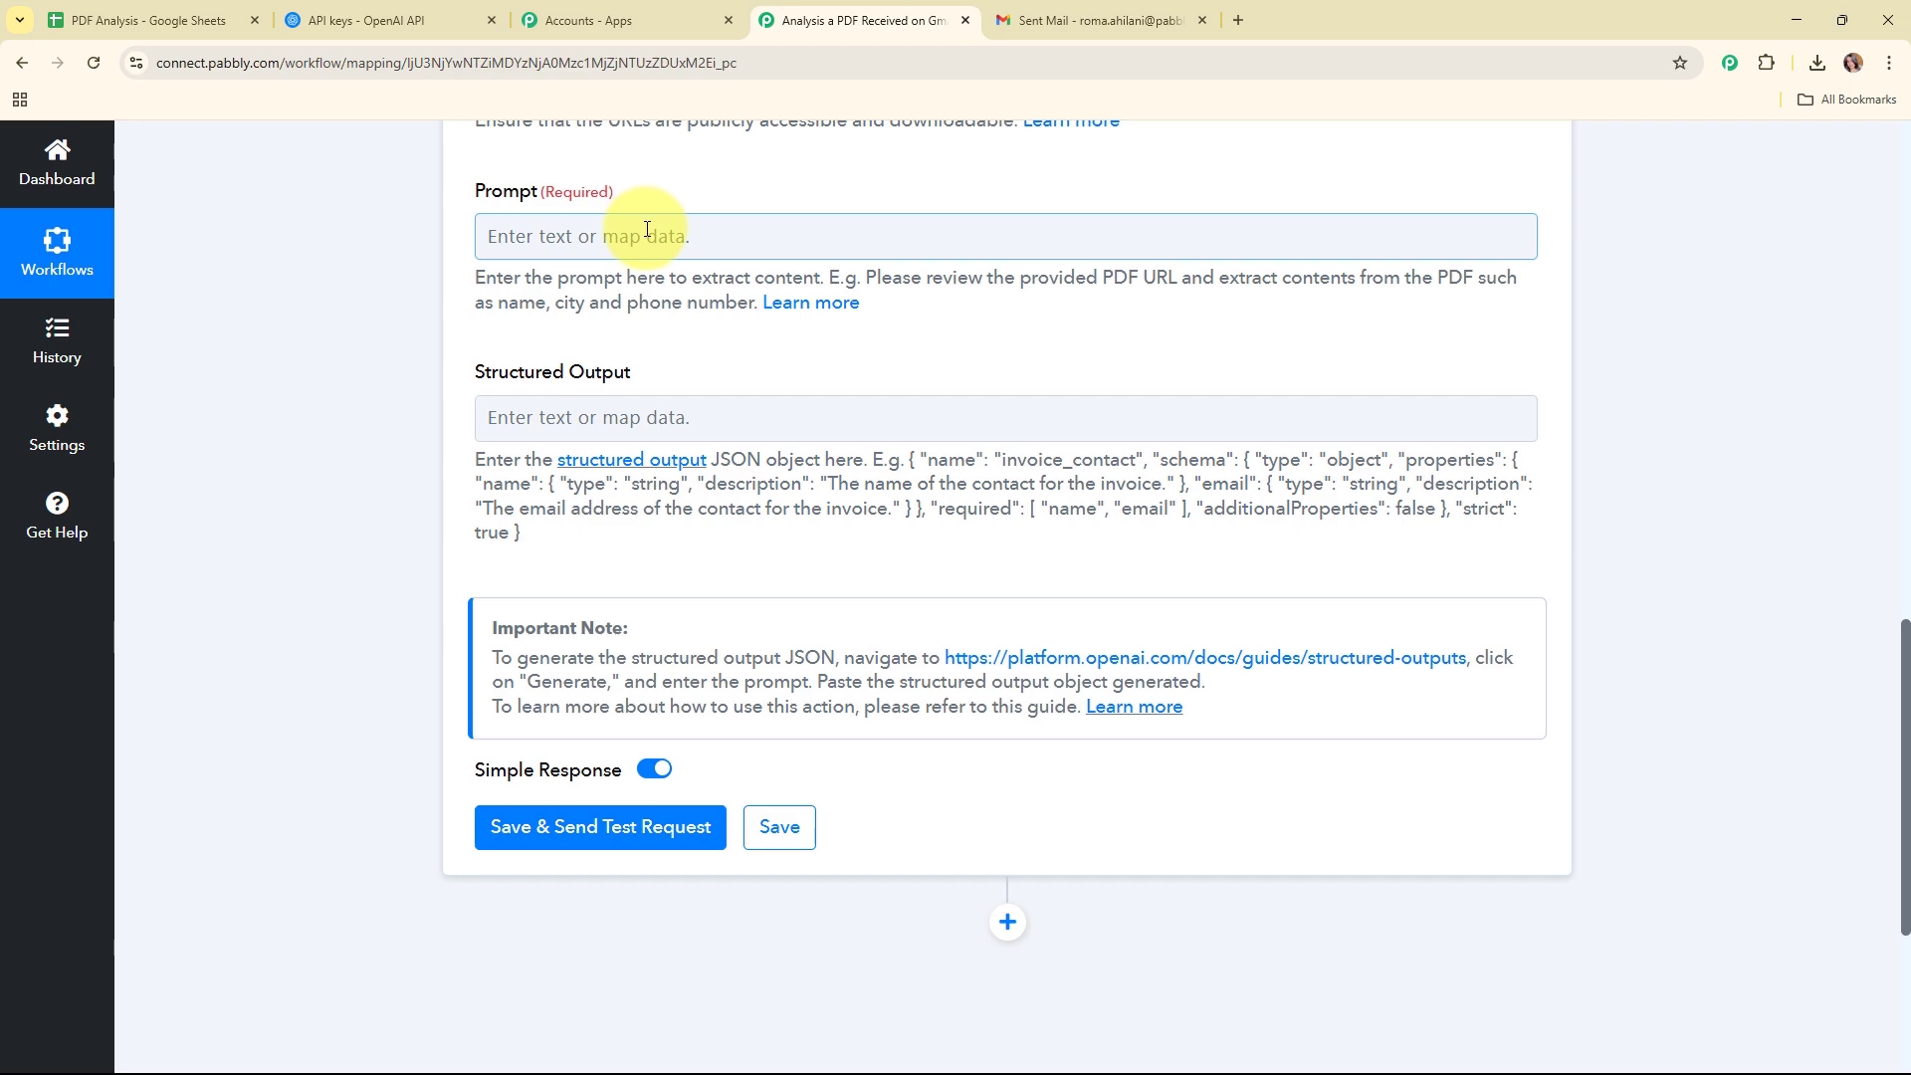
pyautogui.write('You are a financial document analyst.  A loan agreement PDF has been provided.  Read and understand the contents.Write a brief summary (in 100–150 words) that highlights the most important terms of the agreement, such as:  Loan amount Interest rate Repayment schedule Loan duration Any penalties, prepayment terms, or key clauses Keep the tone clear, professional, and to the point.  Do not copy text directly—summarize in your own words.')
pyautogui.scroll(-2, 1444, 435)
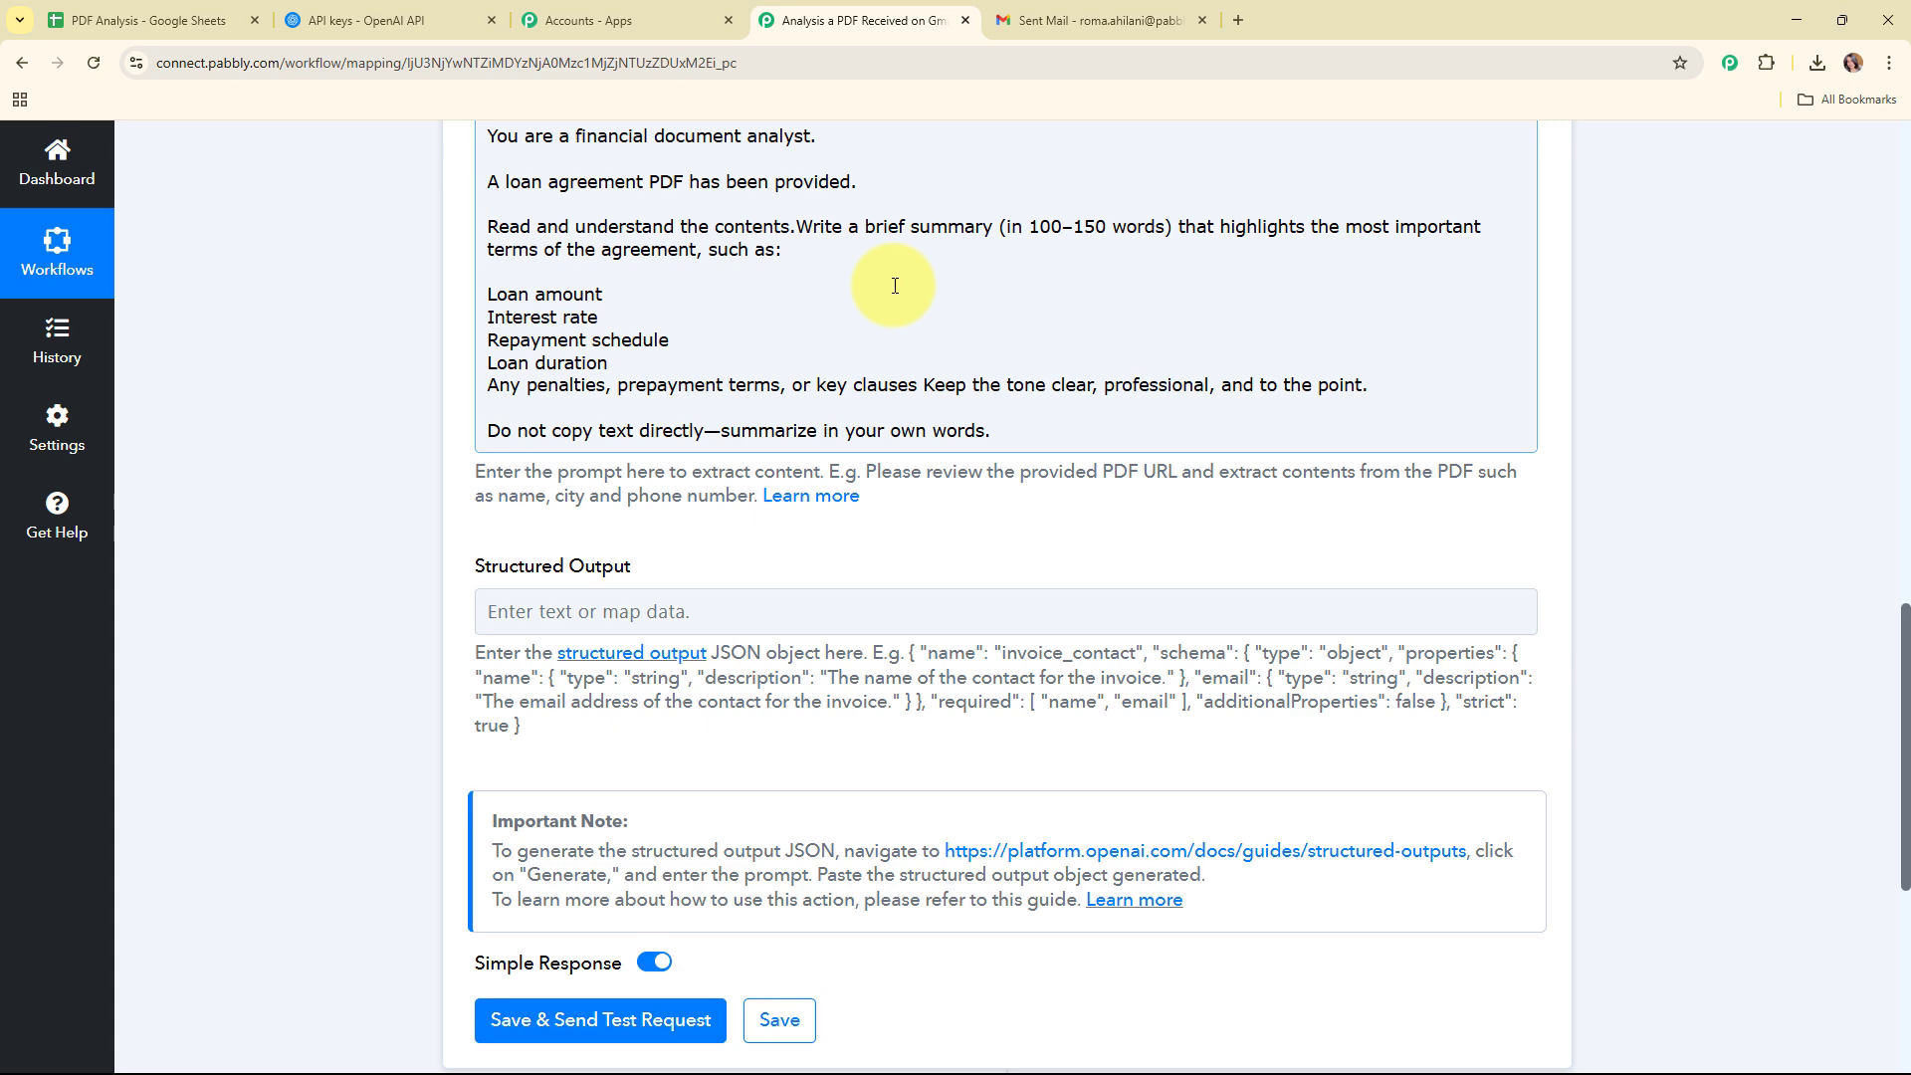
# Save the OpenAI step with a test request and read the full Choices 0 Message Content value in the response
pyautogui.scroll(-5, 1652, 540)
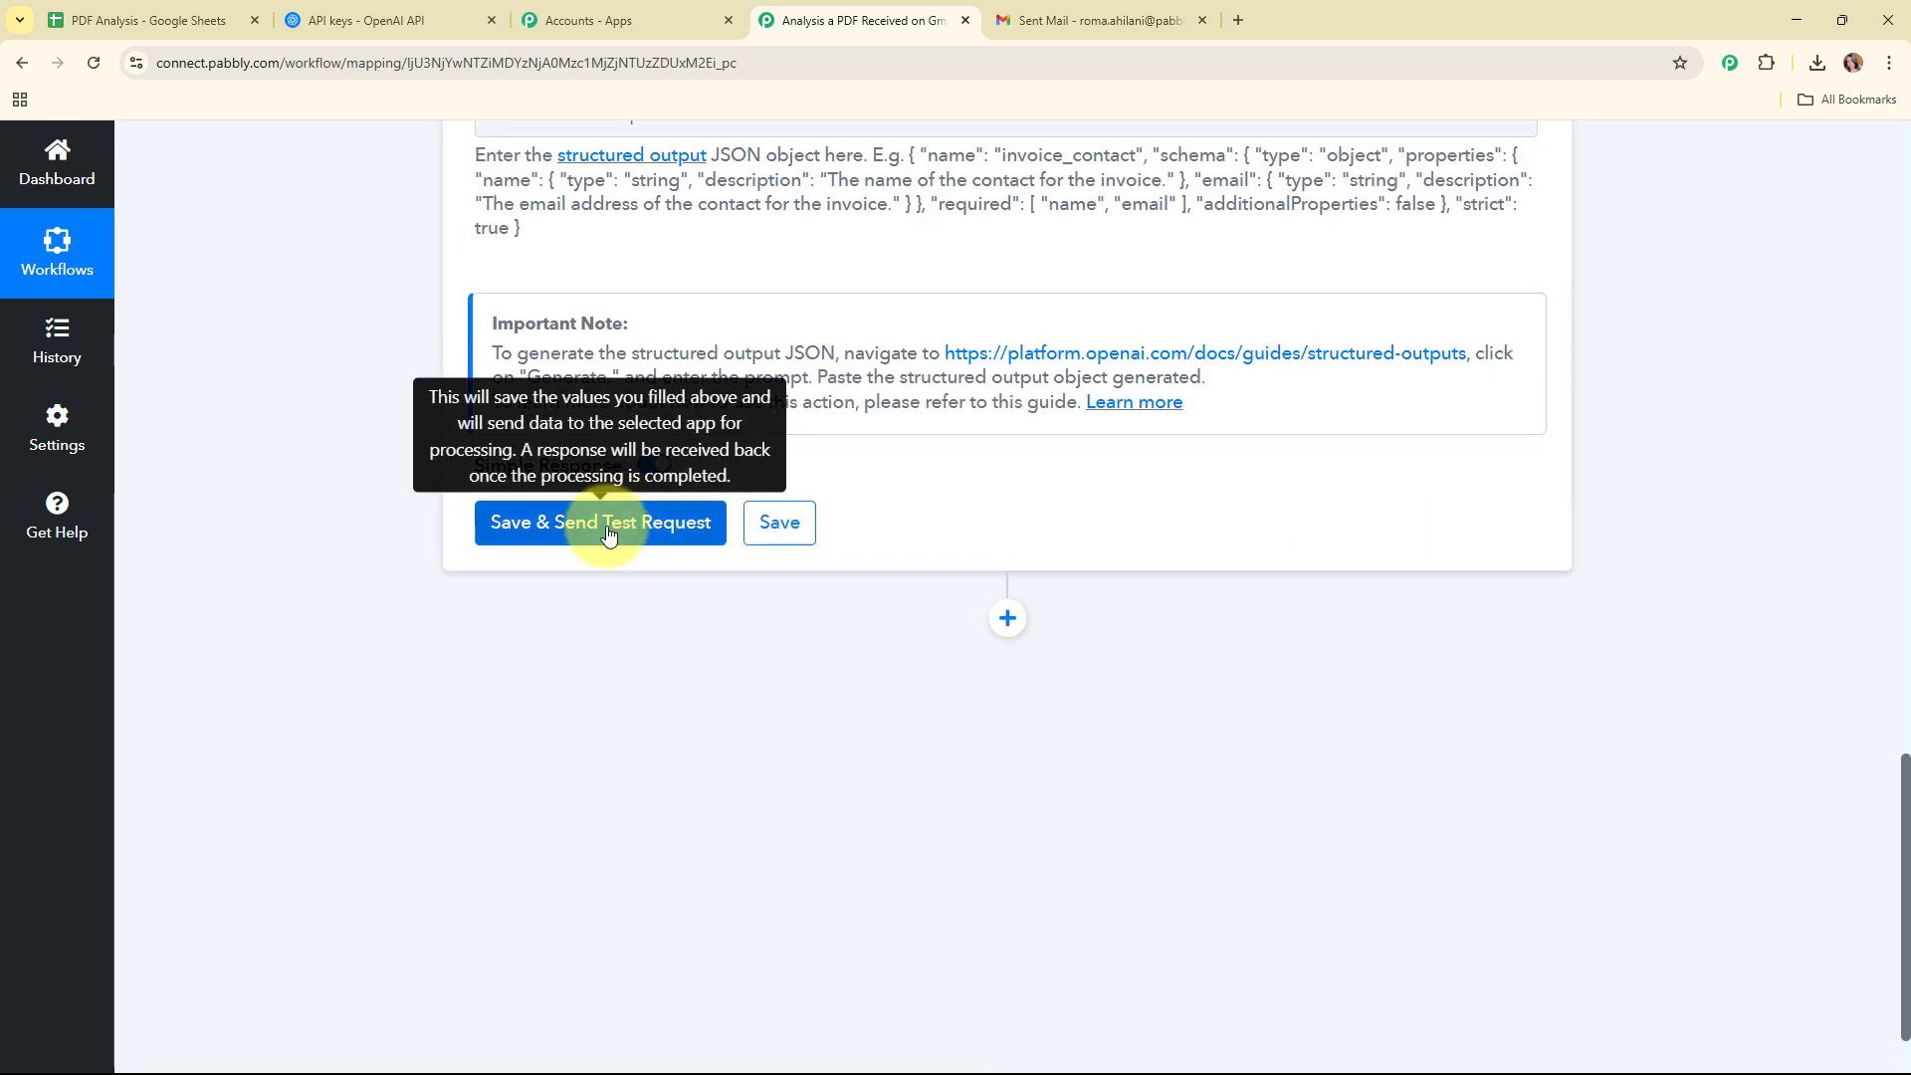
pyautogui.click(610, 537)
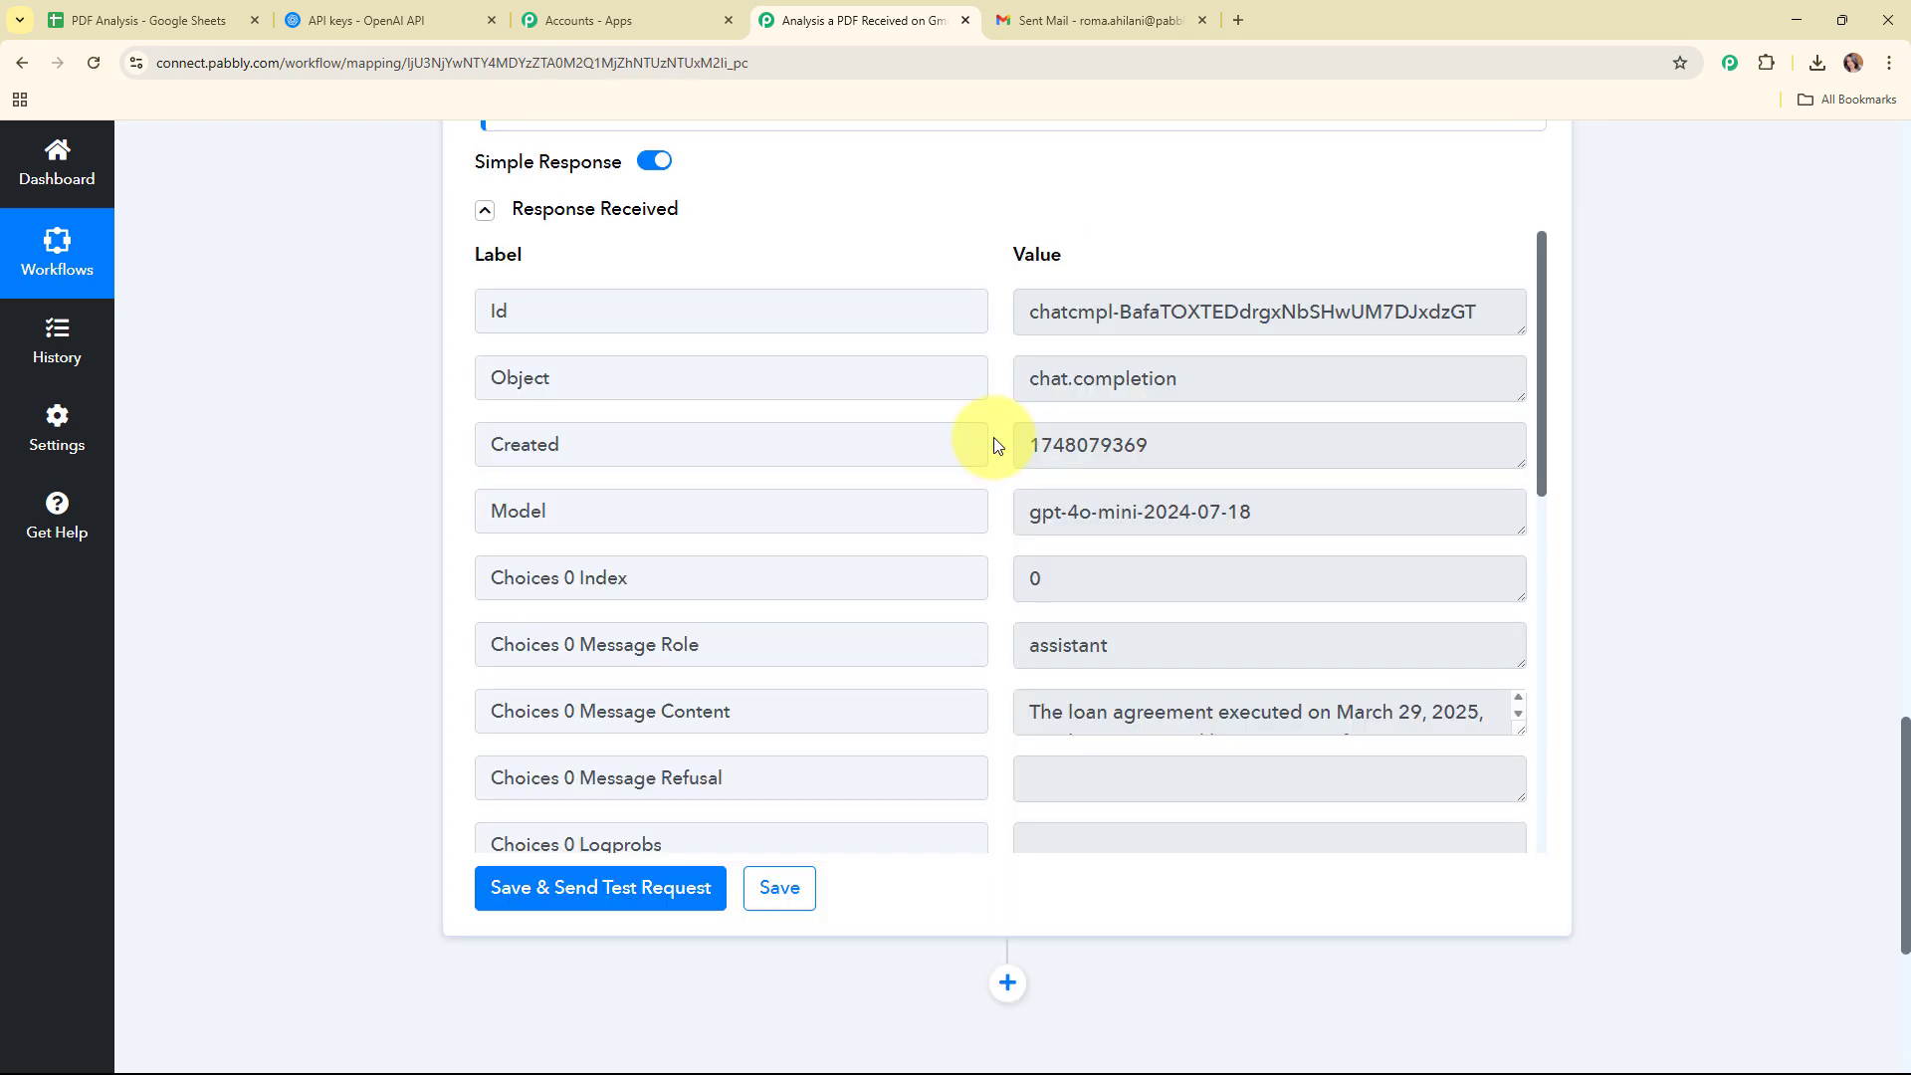
pyautogui.scroll(-3, 1545, 358)
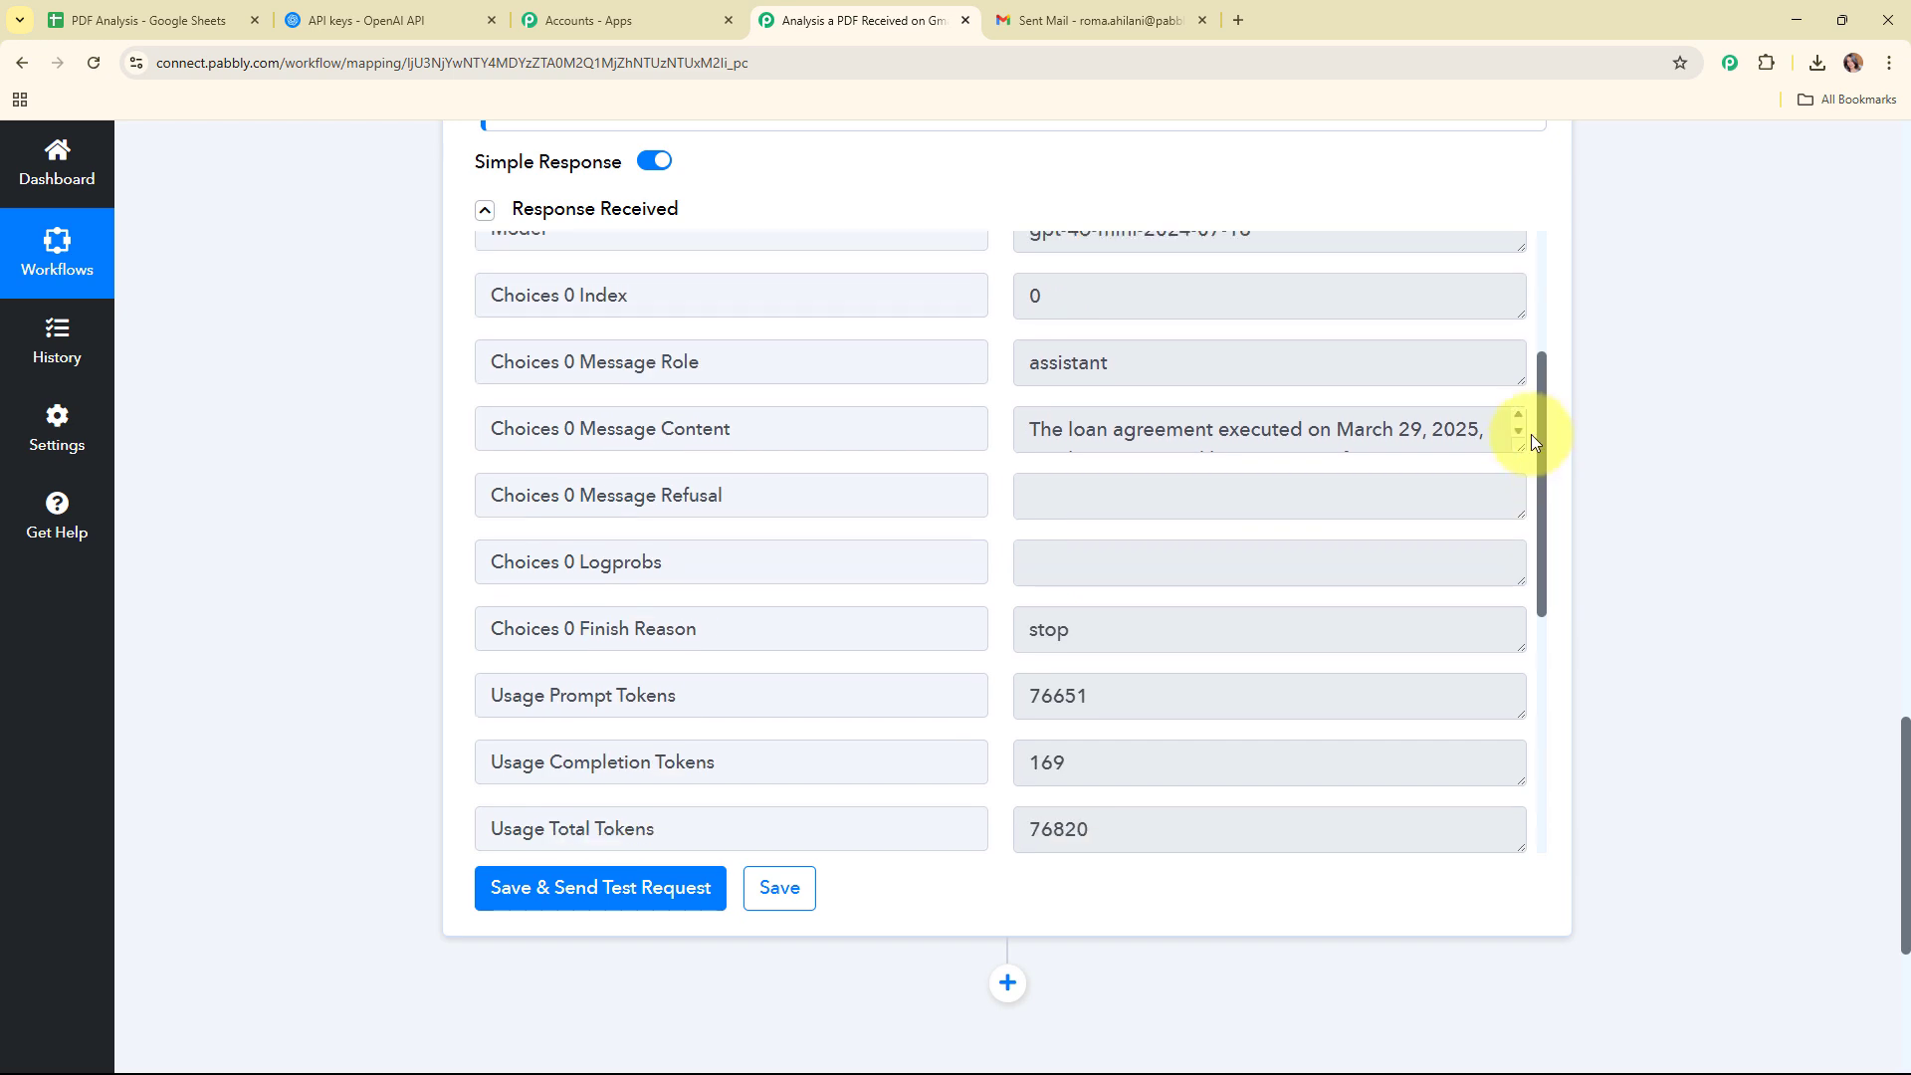
pyautogui.moveTo(1511, 450); pyautogui.dragTo(1348, 836)
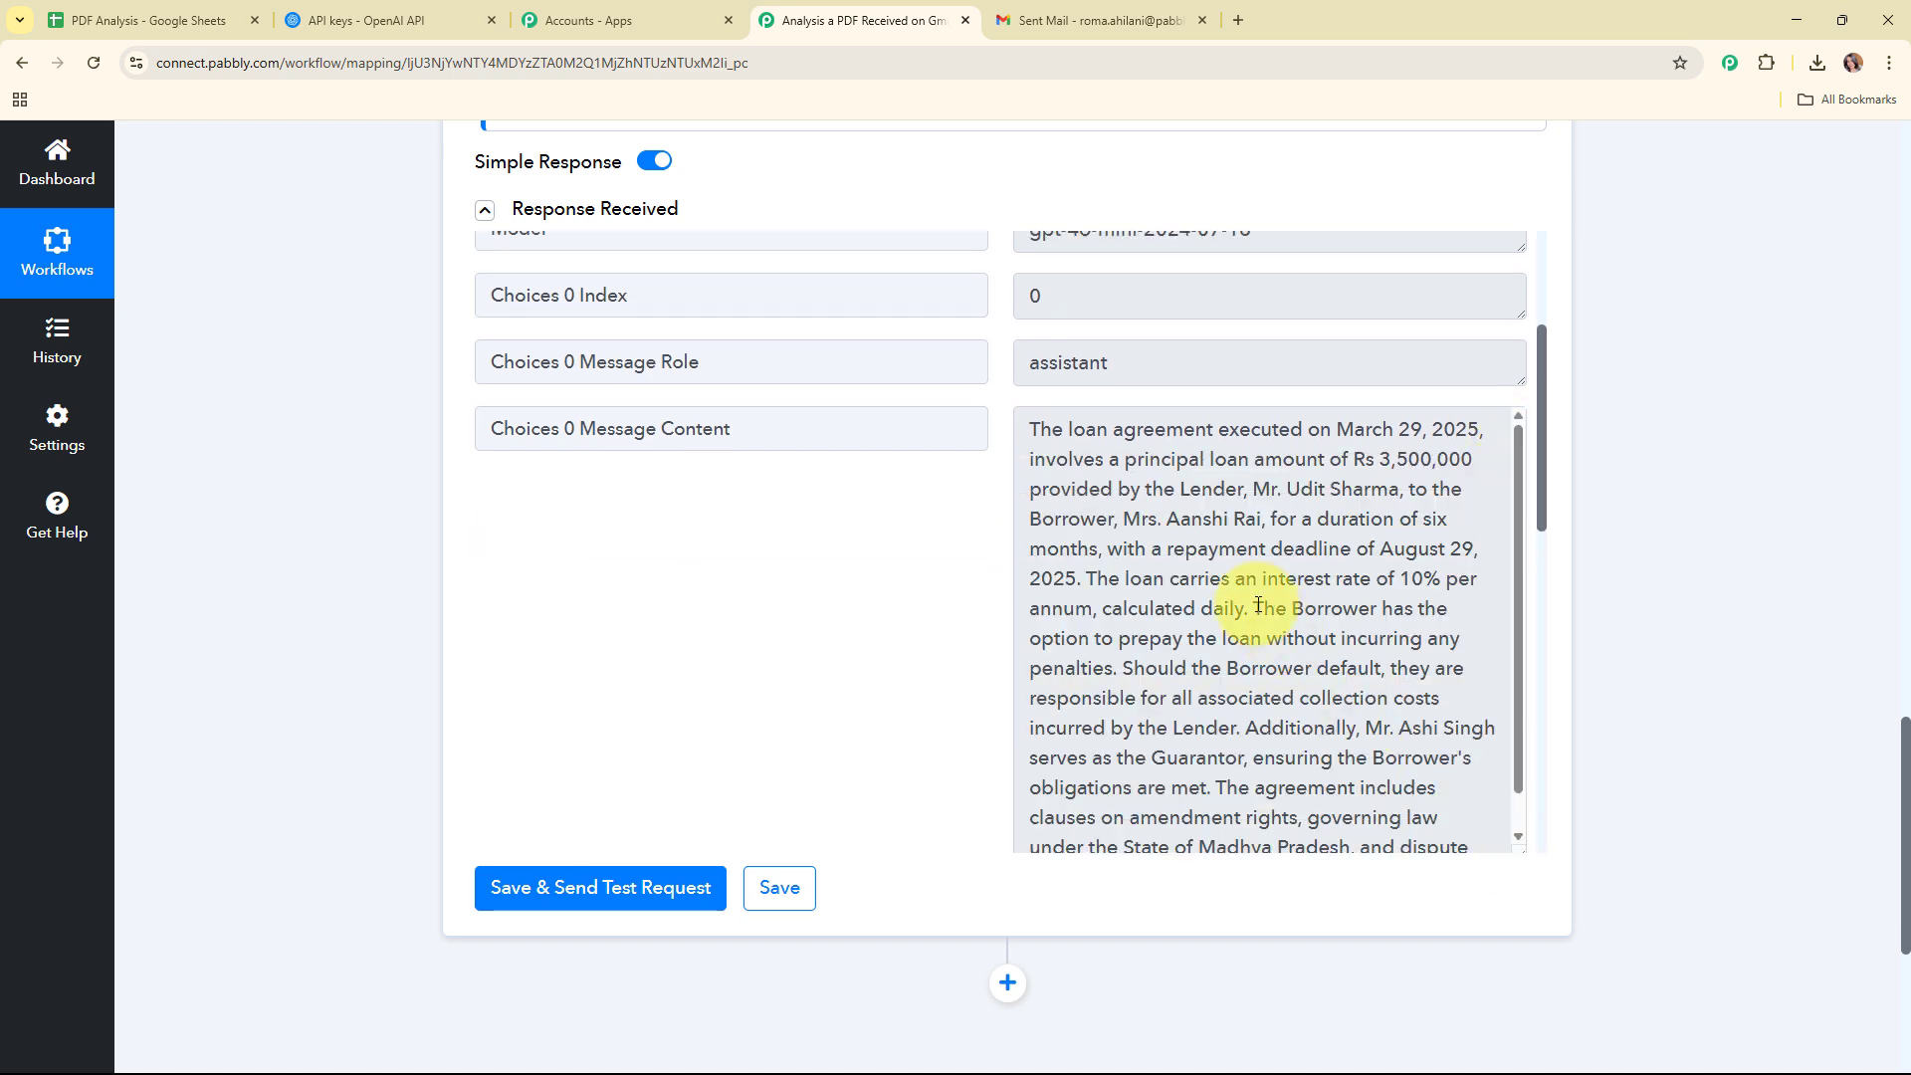
pyautogui.scroll(-1, 1258, 605)
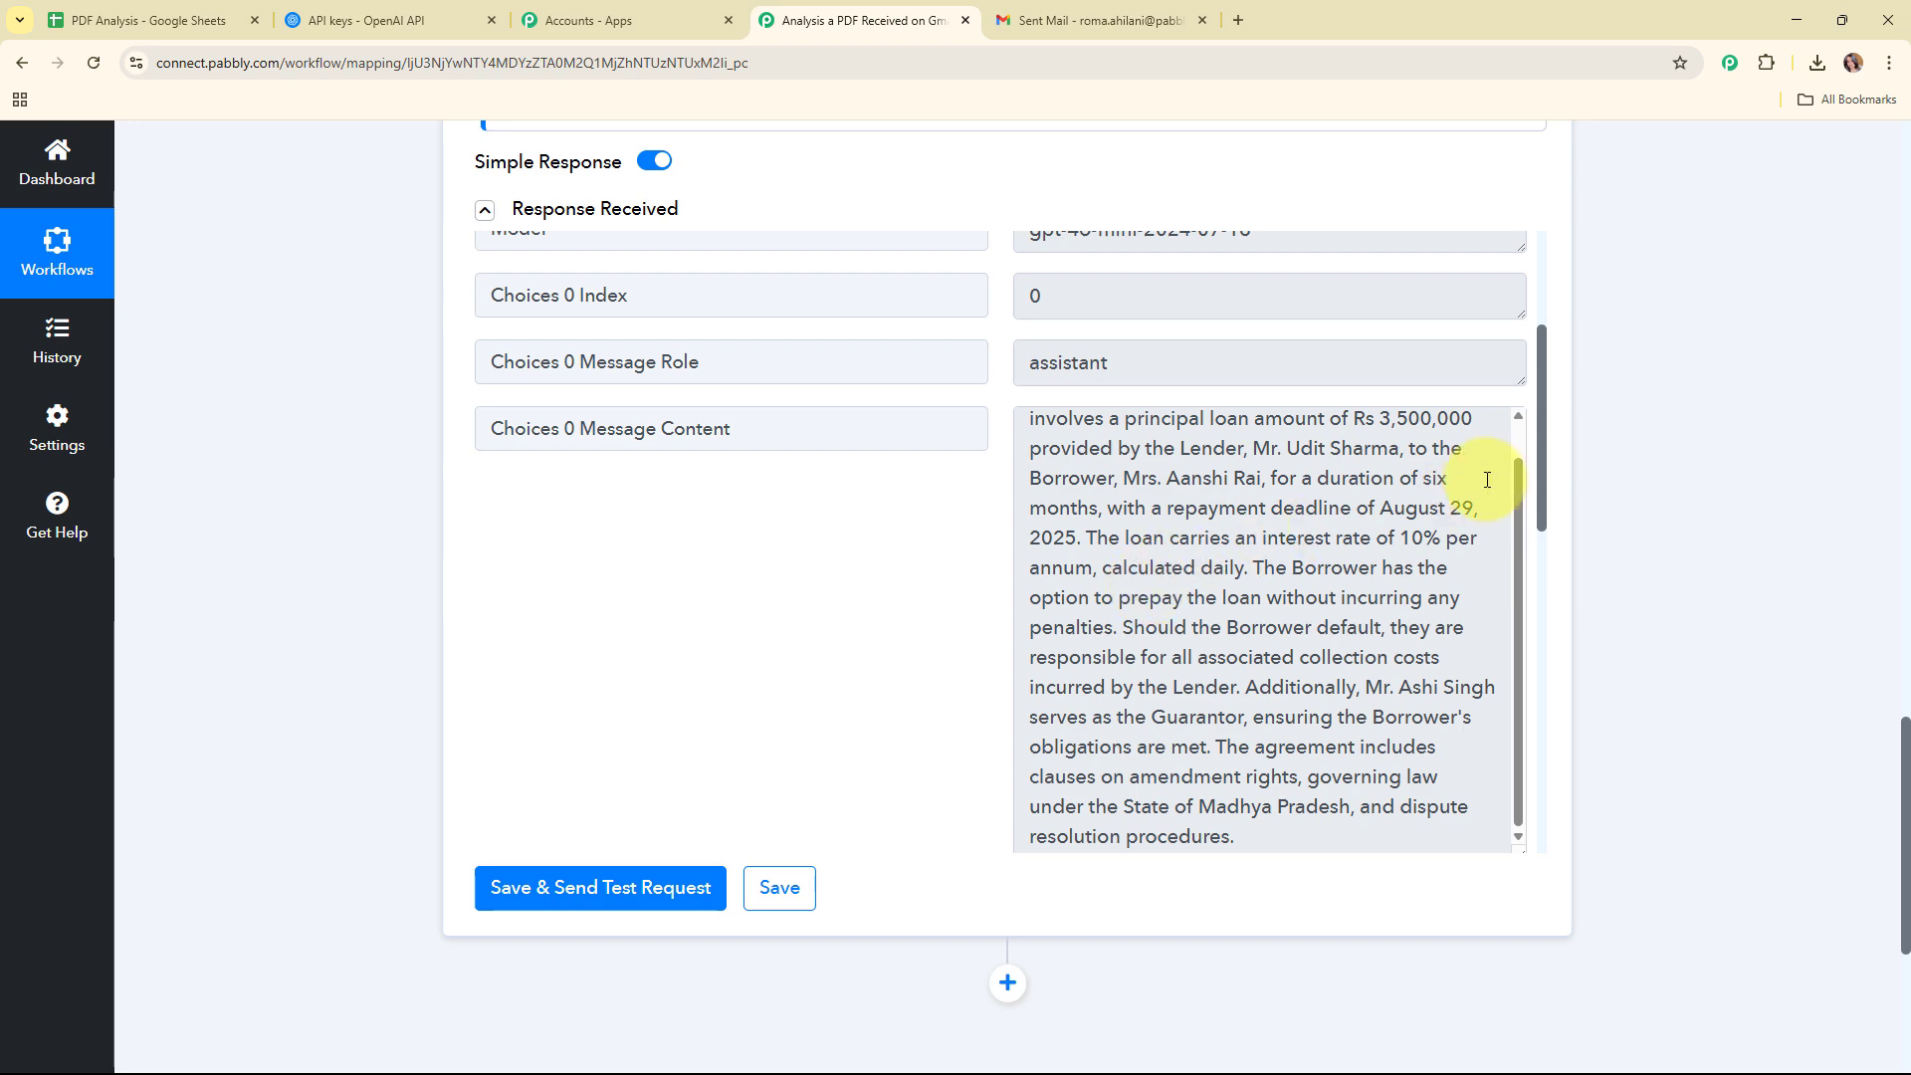
# Collapse the OpenAI step and add a Google Sheets action after it with the Add New Row event
pyautogui.scroll(10, 1675, 416)
pyautogui.scroll(5, 1676, 416)
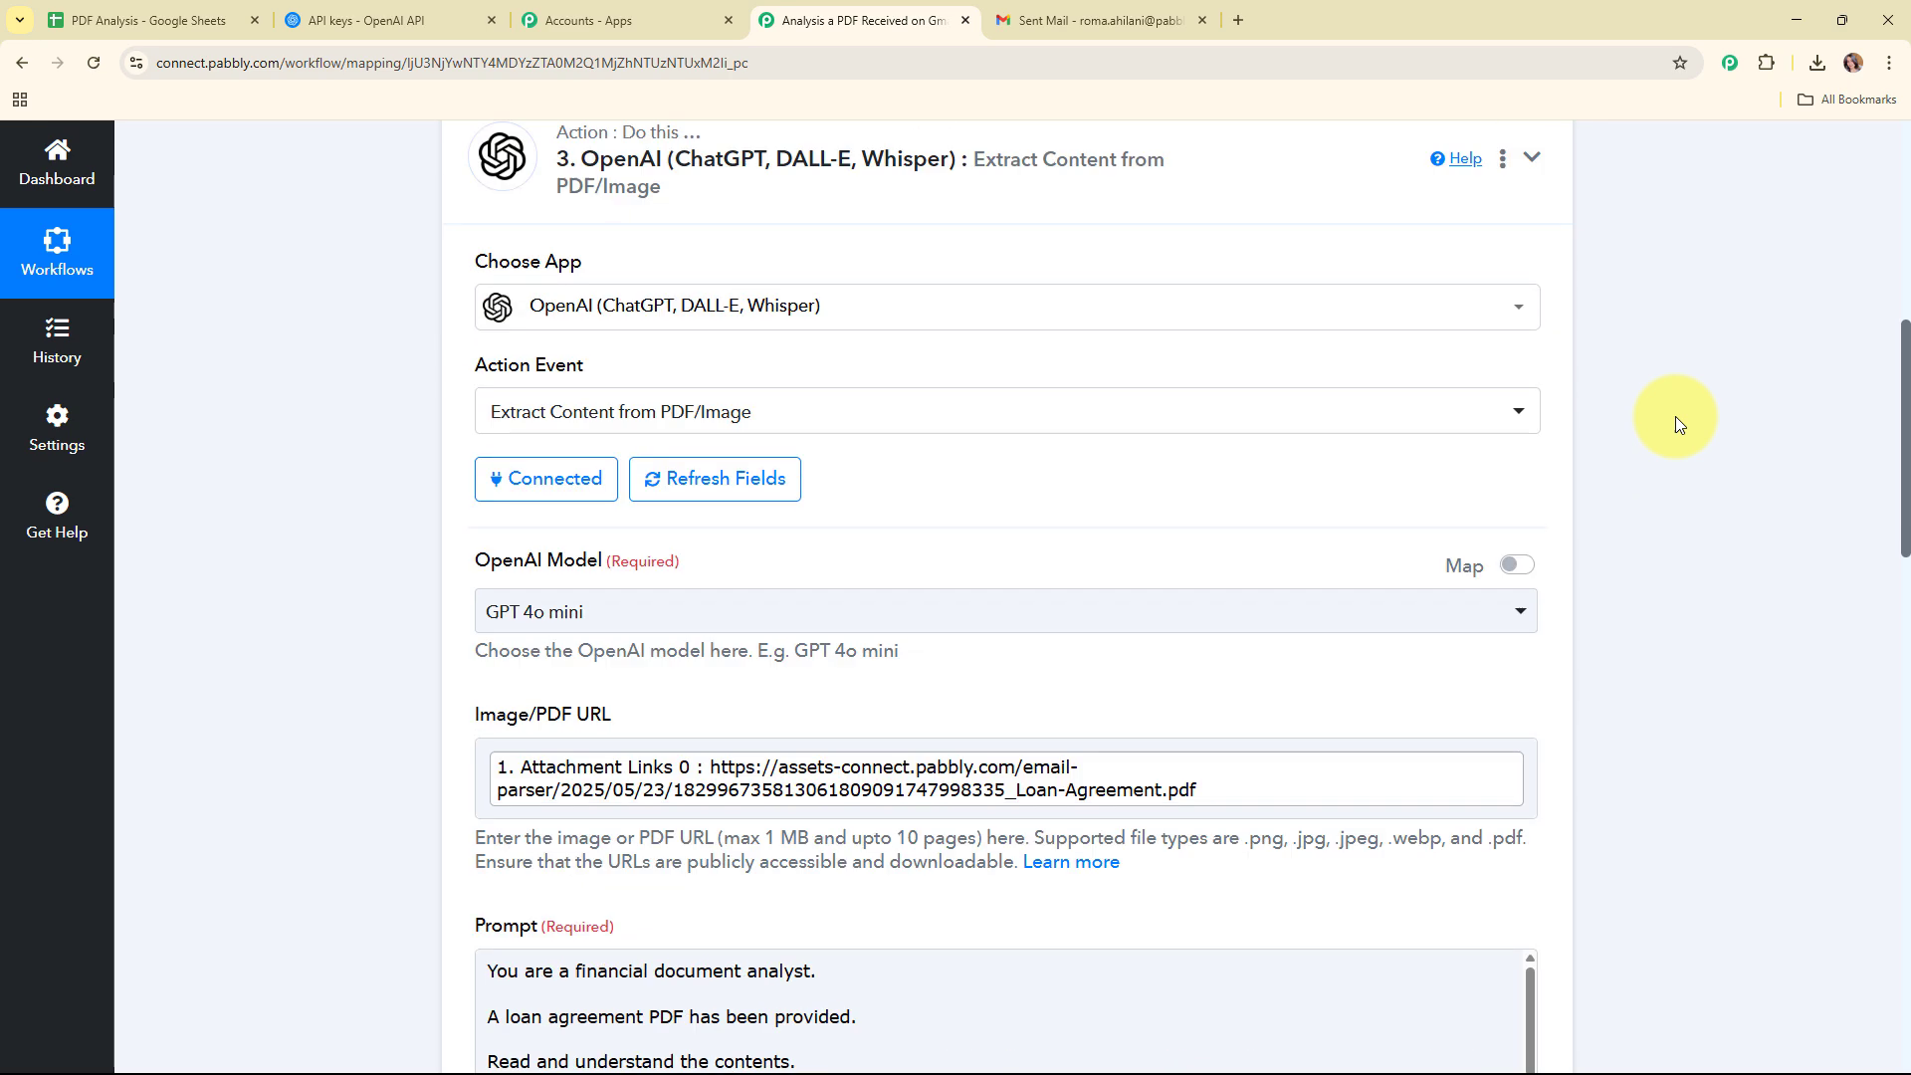
pyautogui.click(1525, 309)
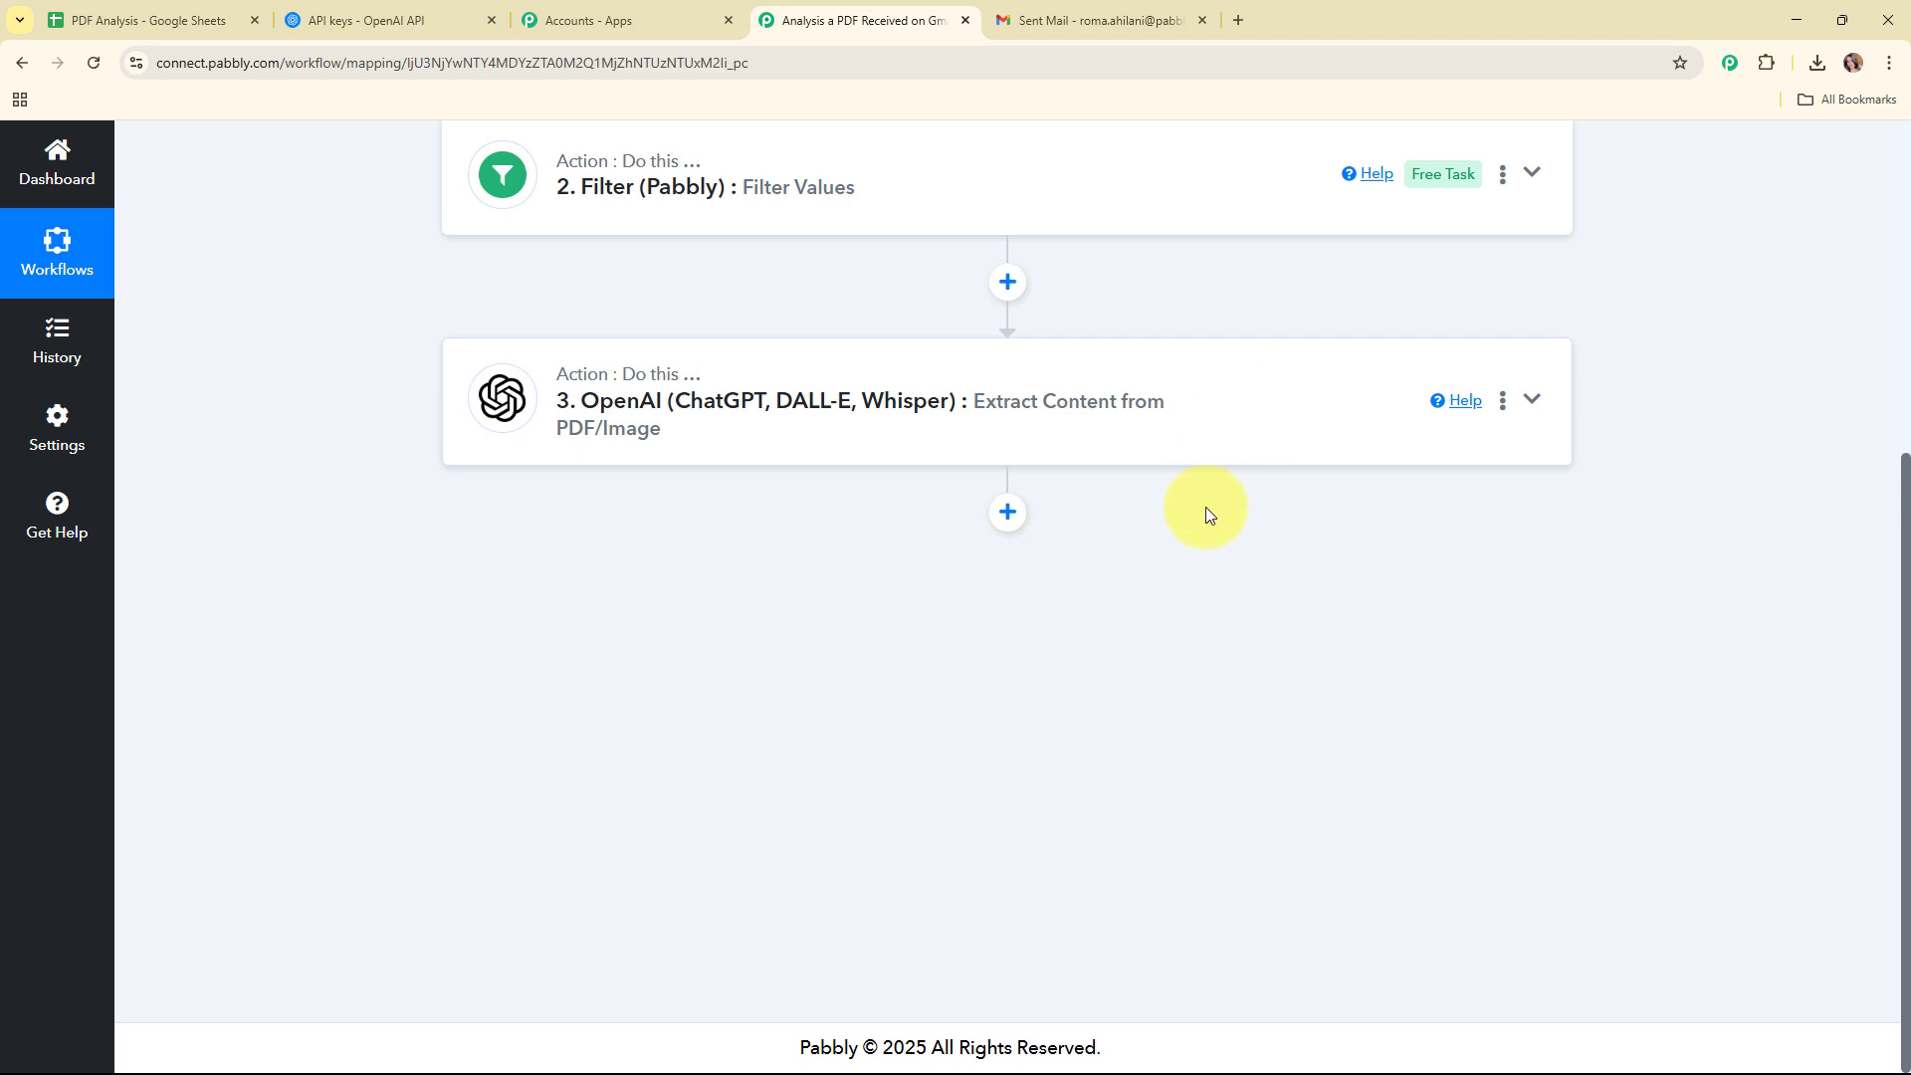
pyautogui.click(1007, 514)
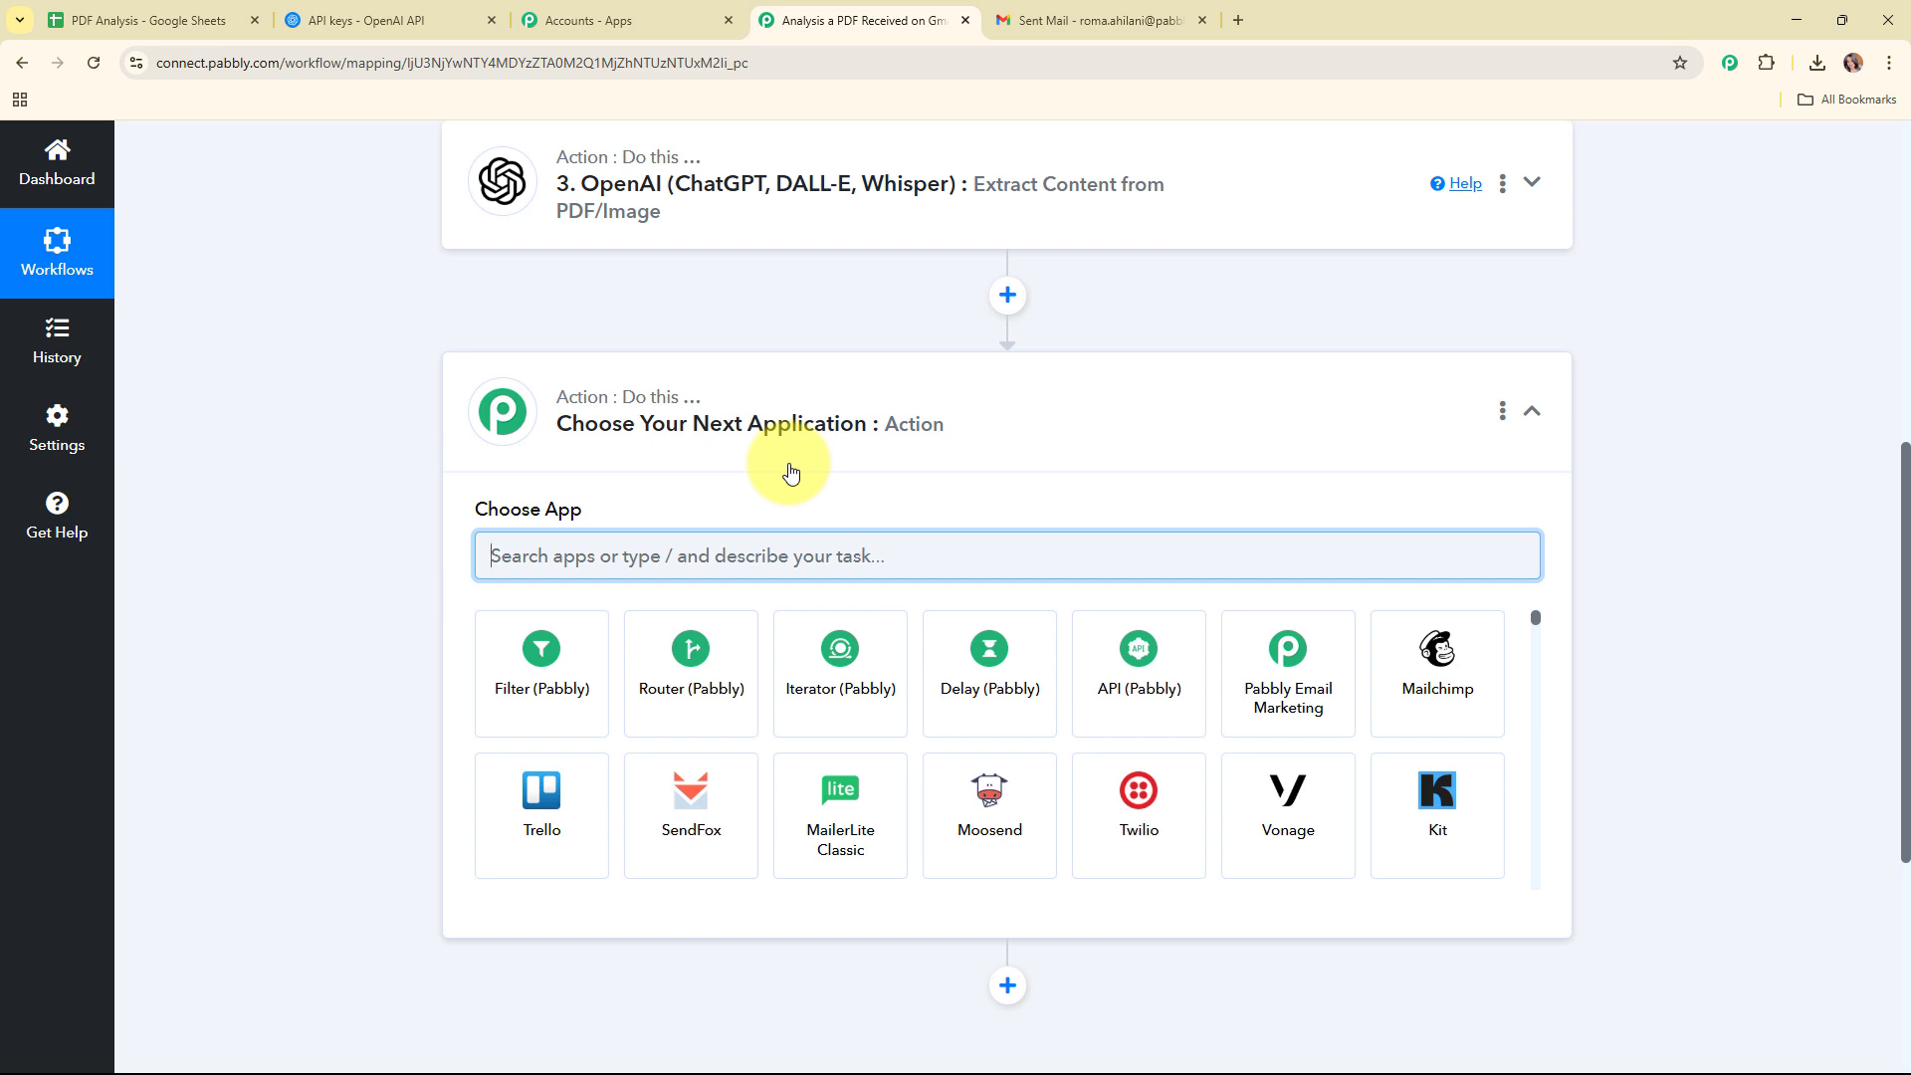
pyautogui.write('shee')
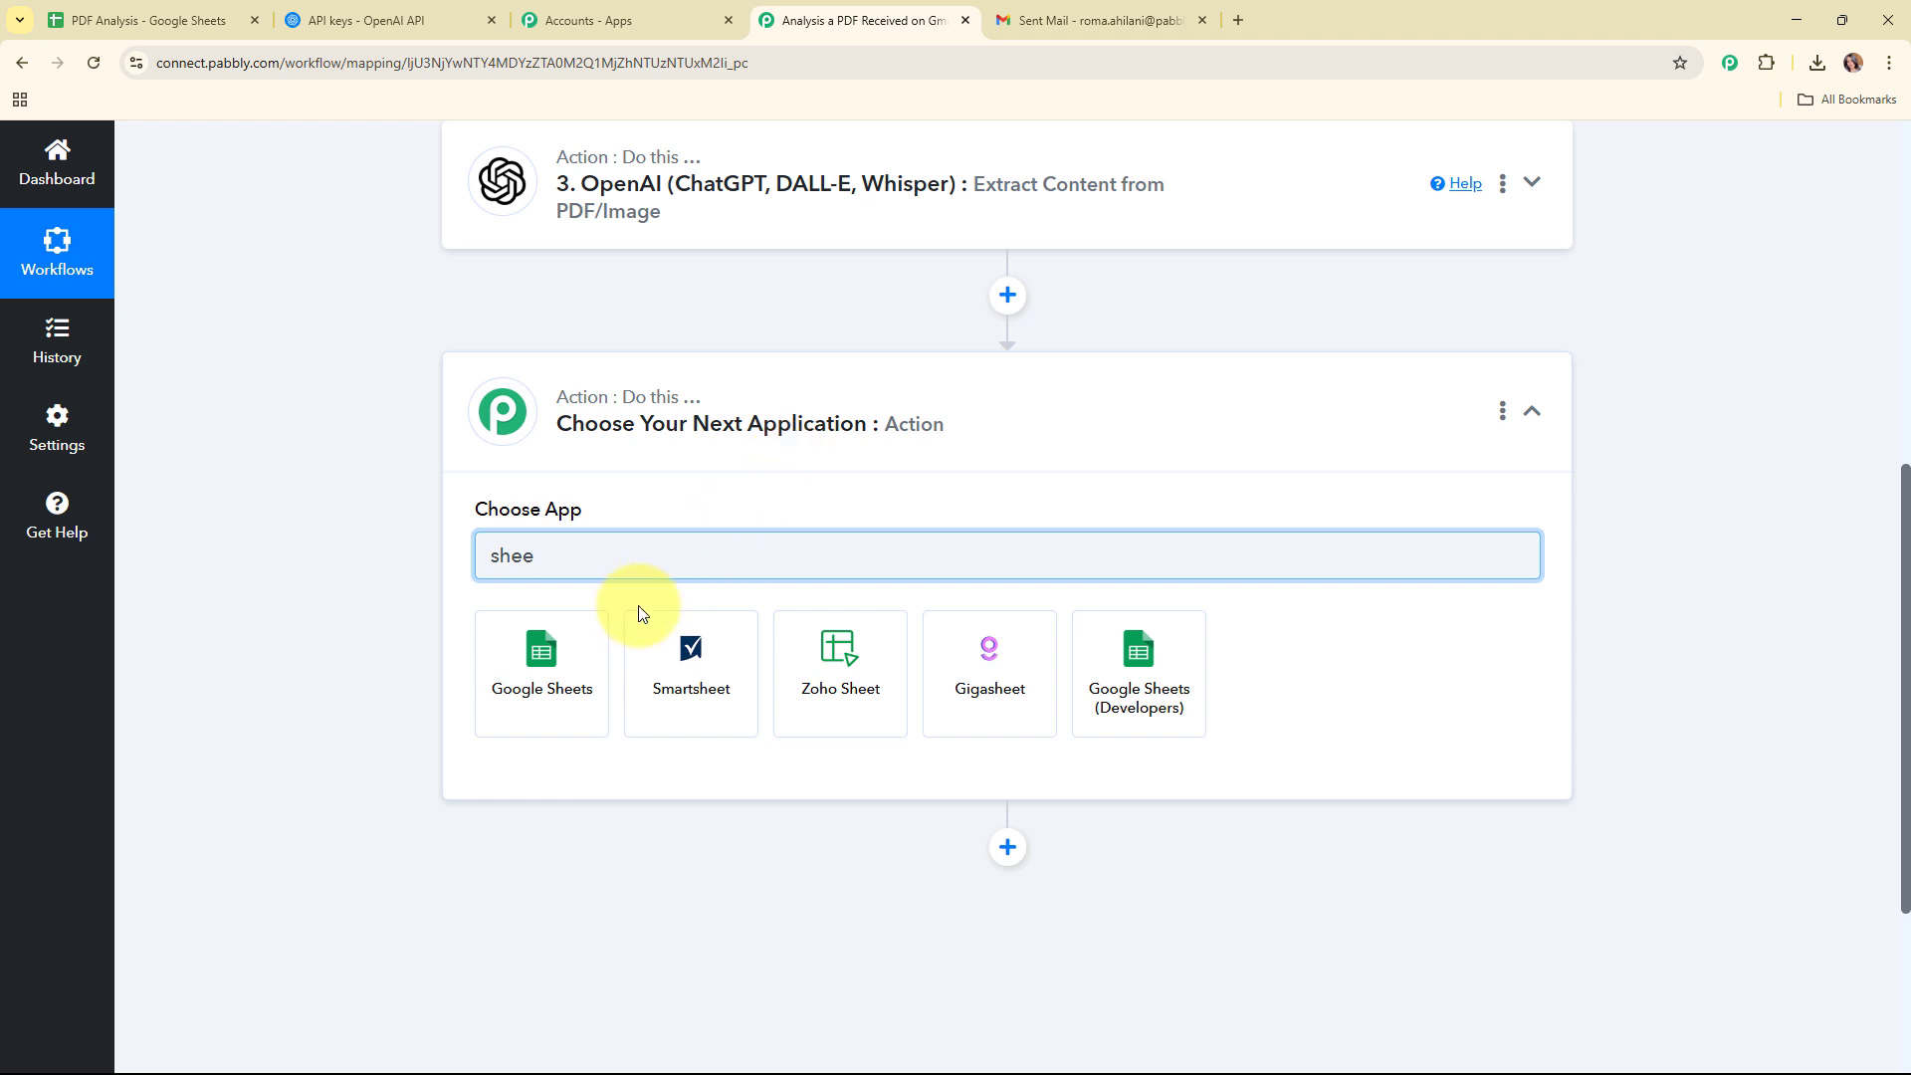
pyautogui.click(565, 665)
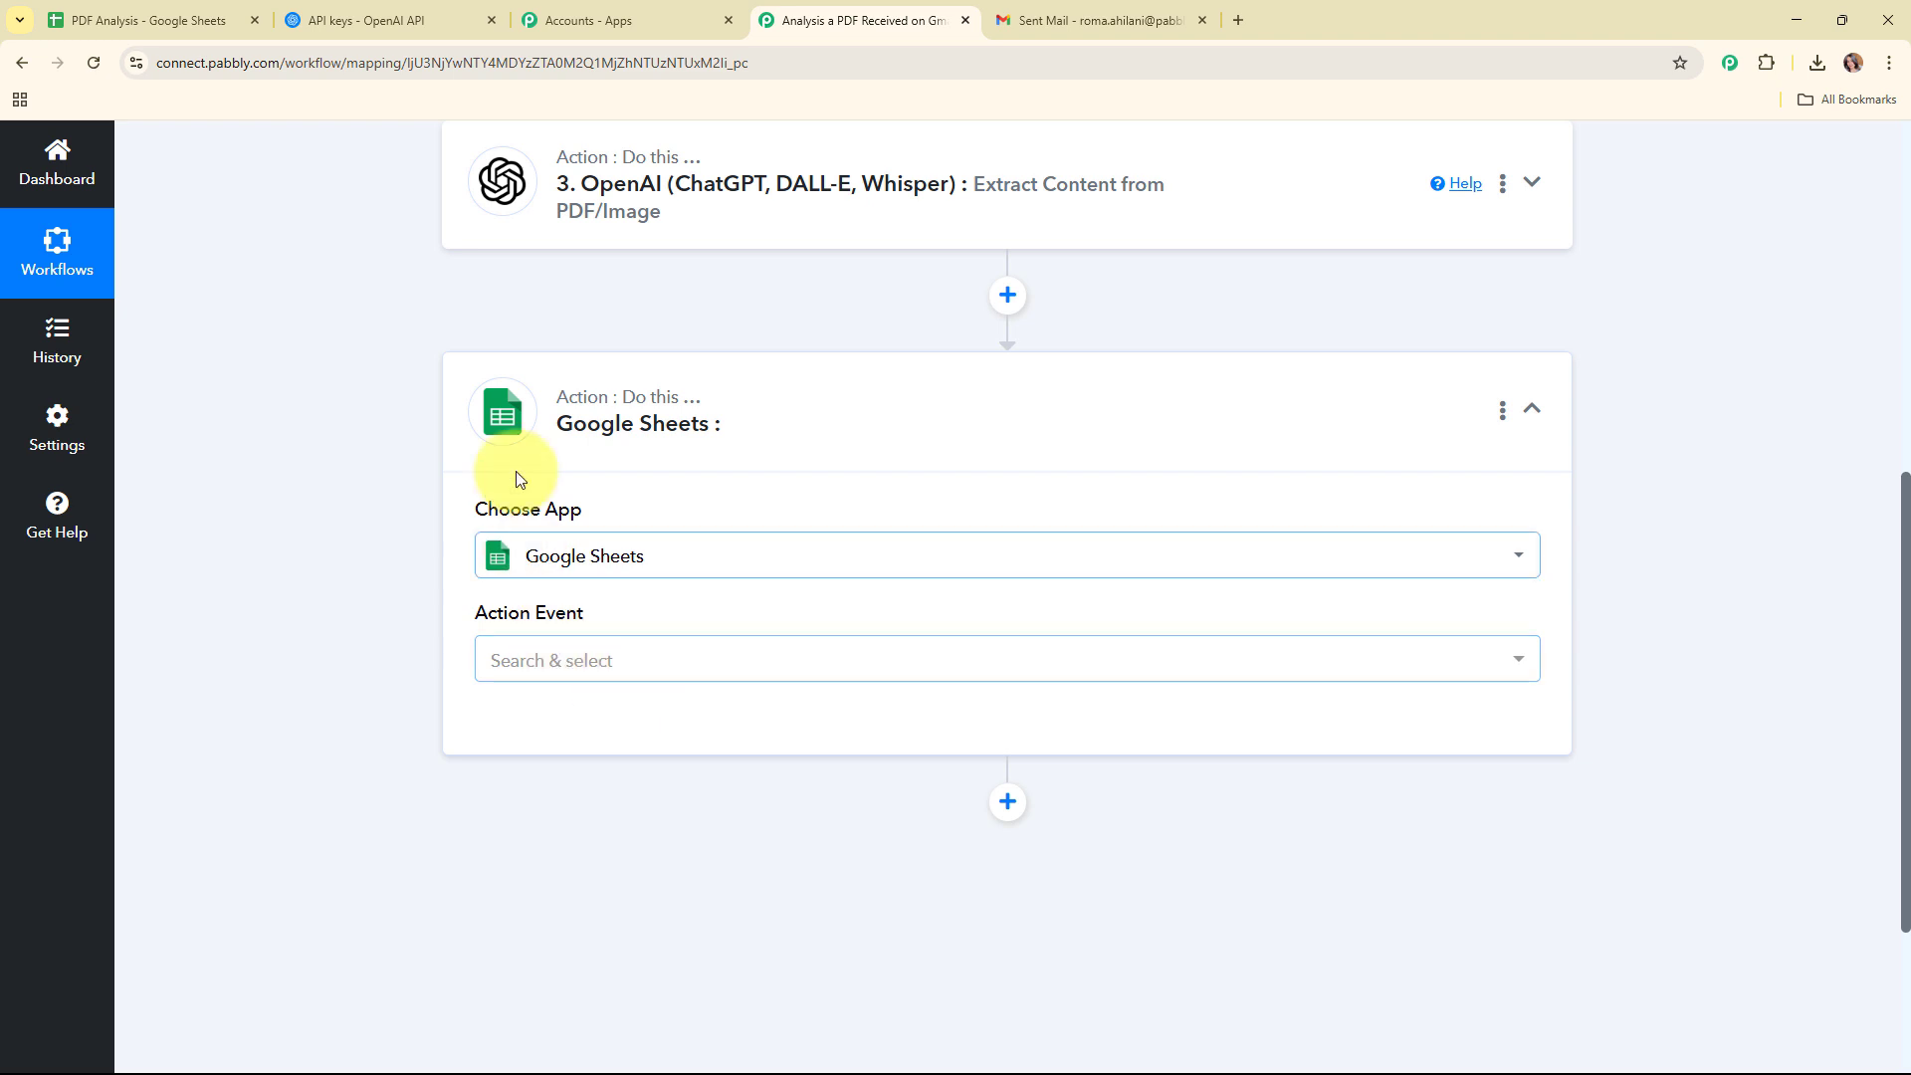
pyautogui.click(650, 678)
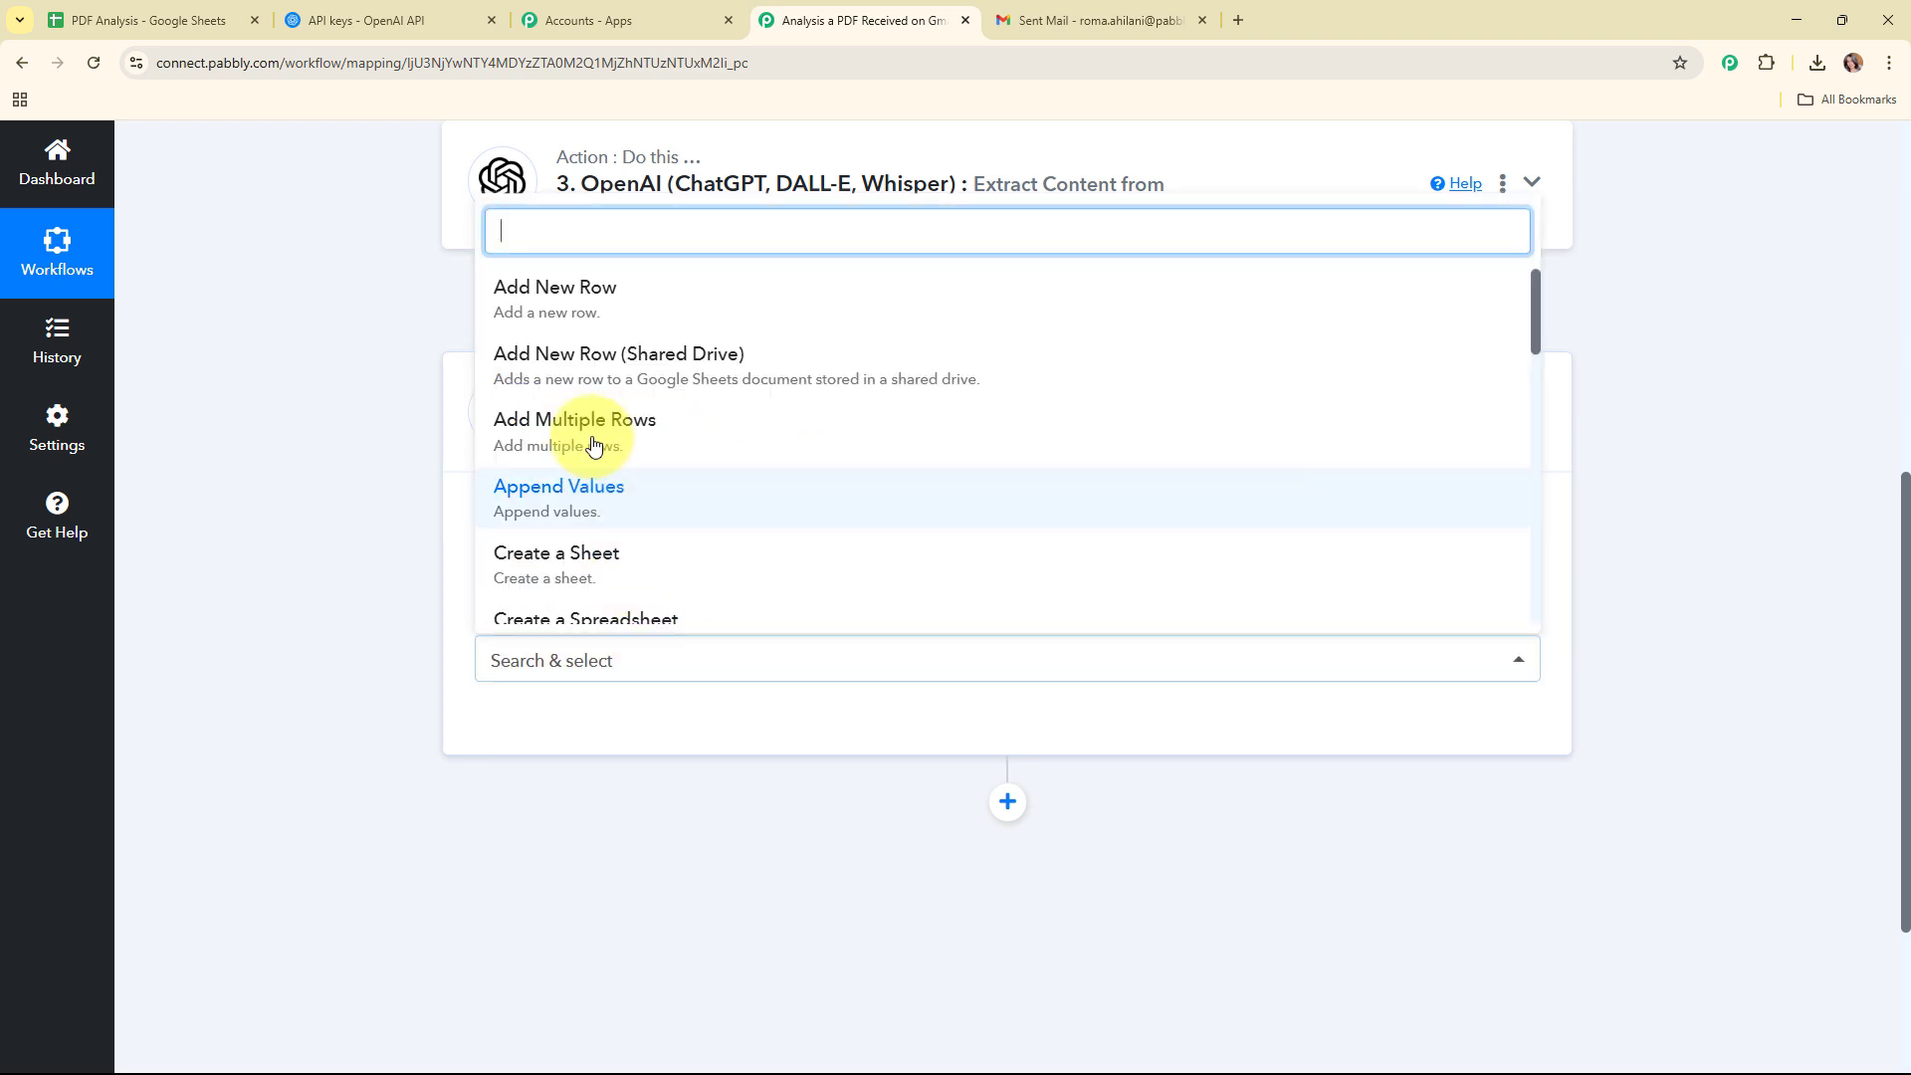
pyautogui.click(586, 298)
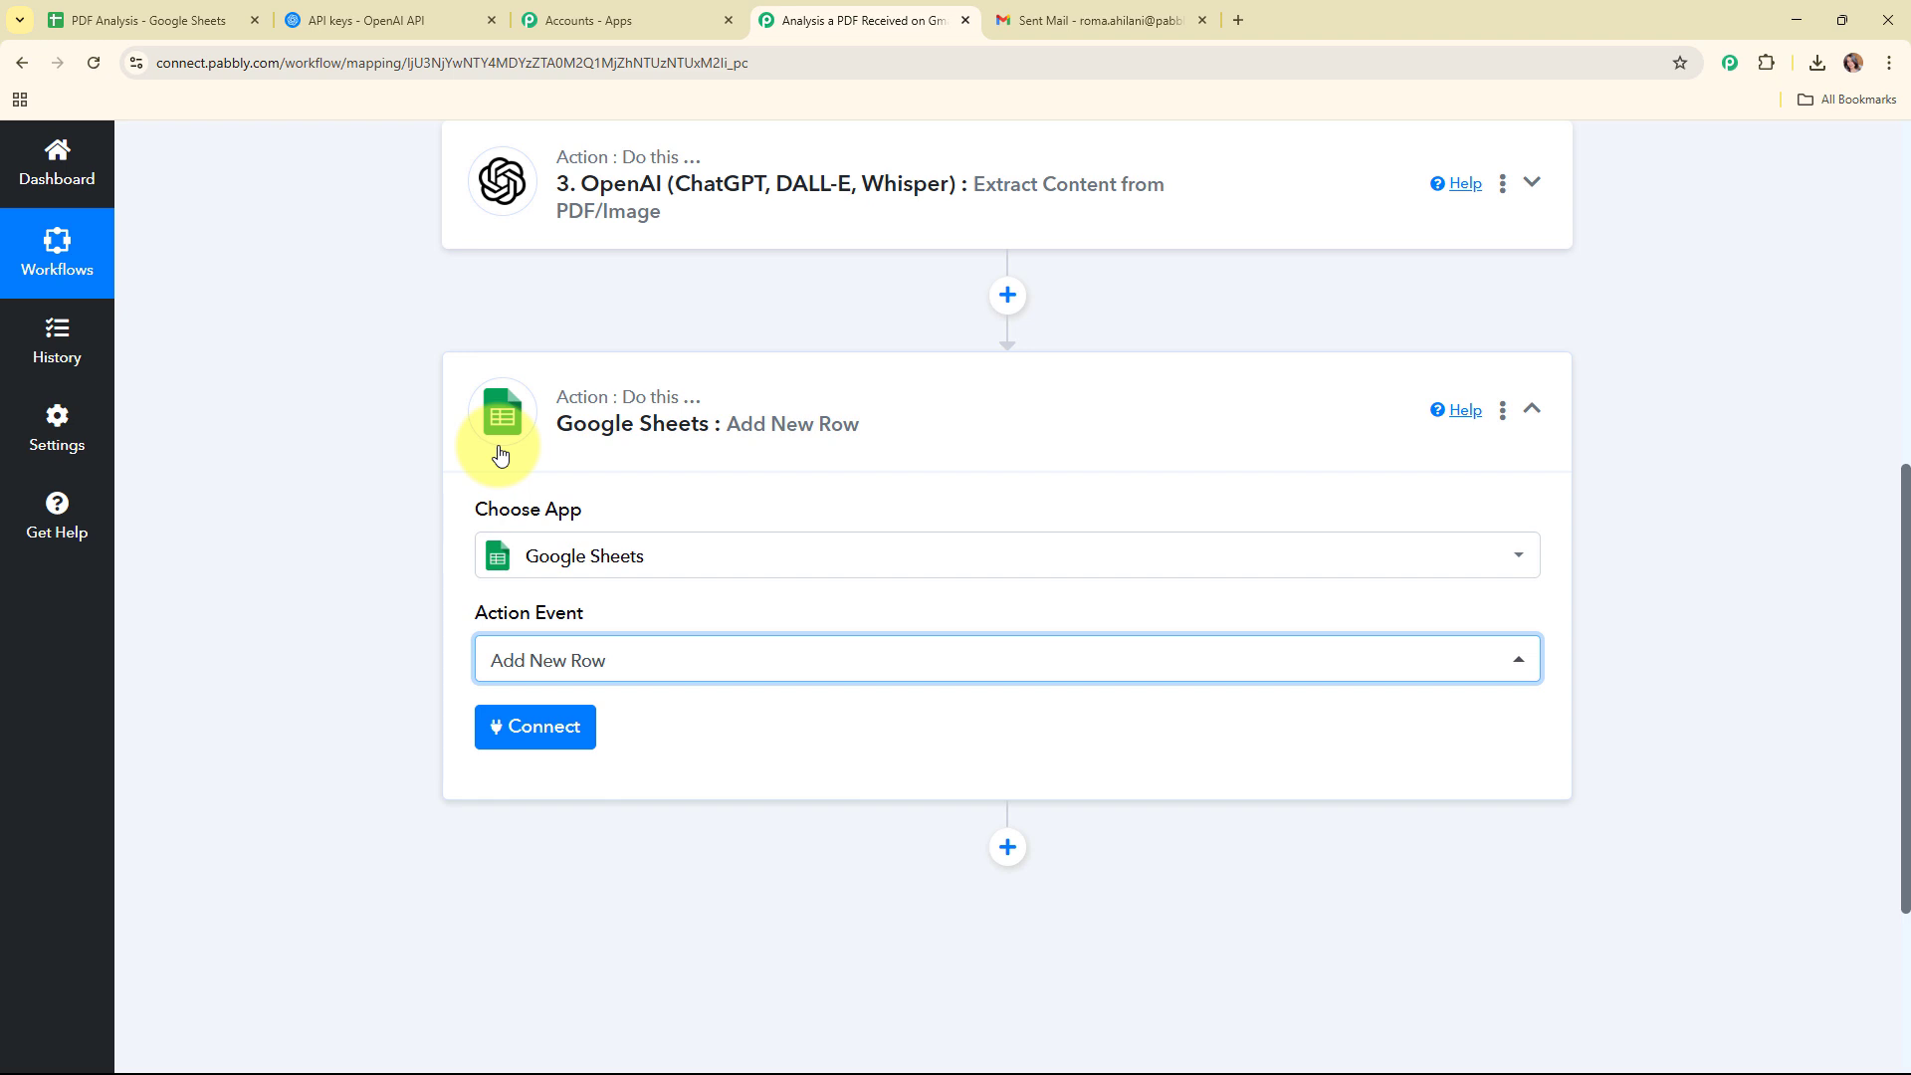
# Connect the Google Sheets step through a new connection, signing in with the Google account on the company domain and granting access
pyautogui.click(544, 726)
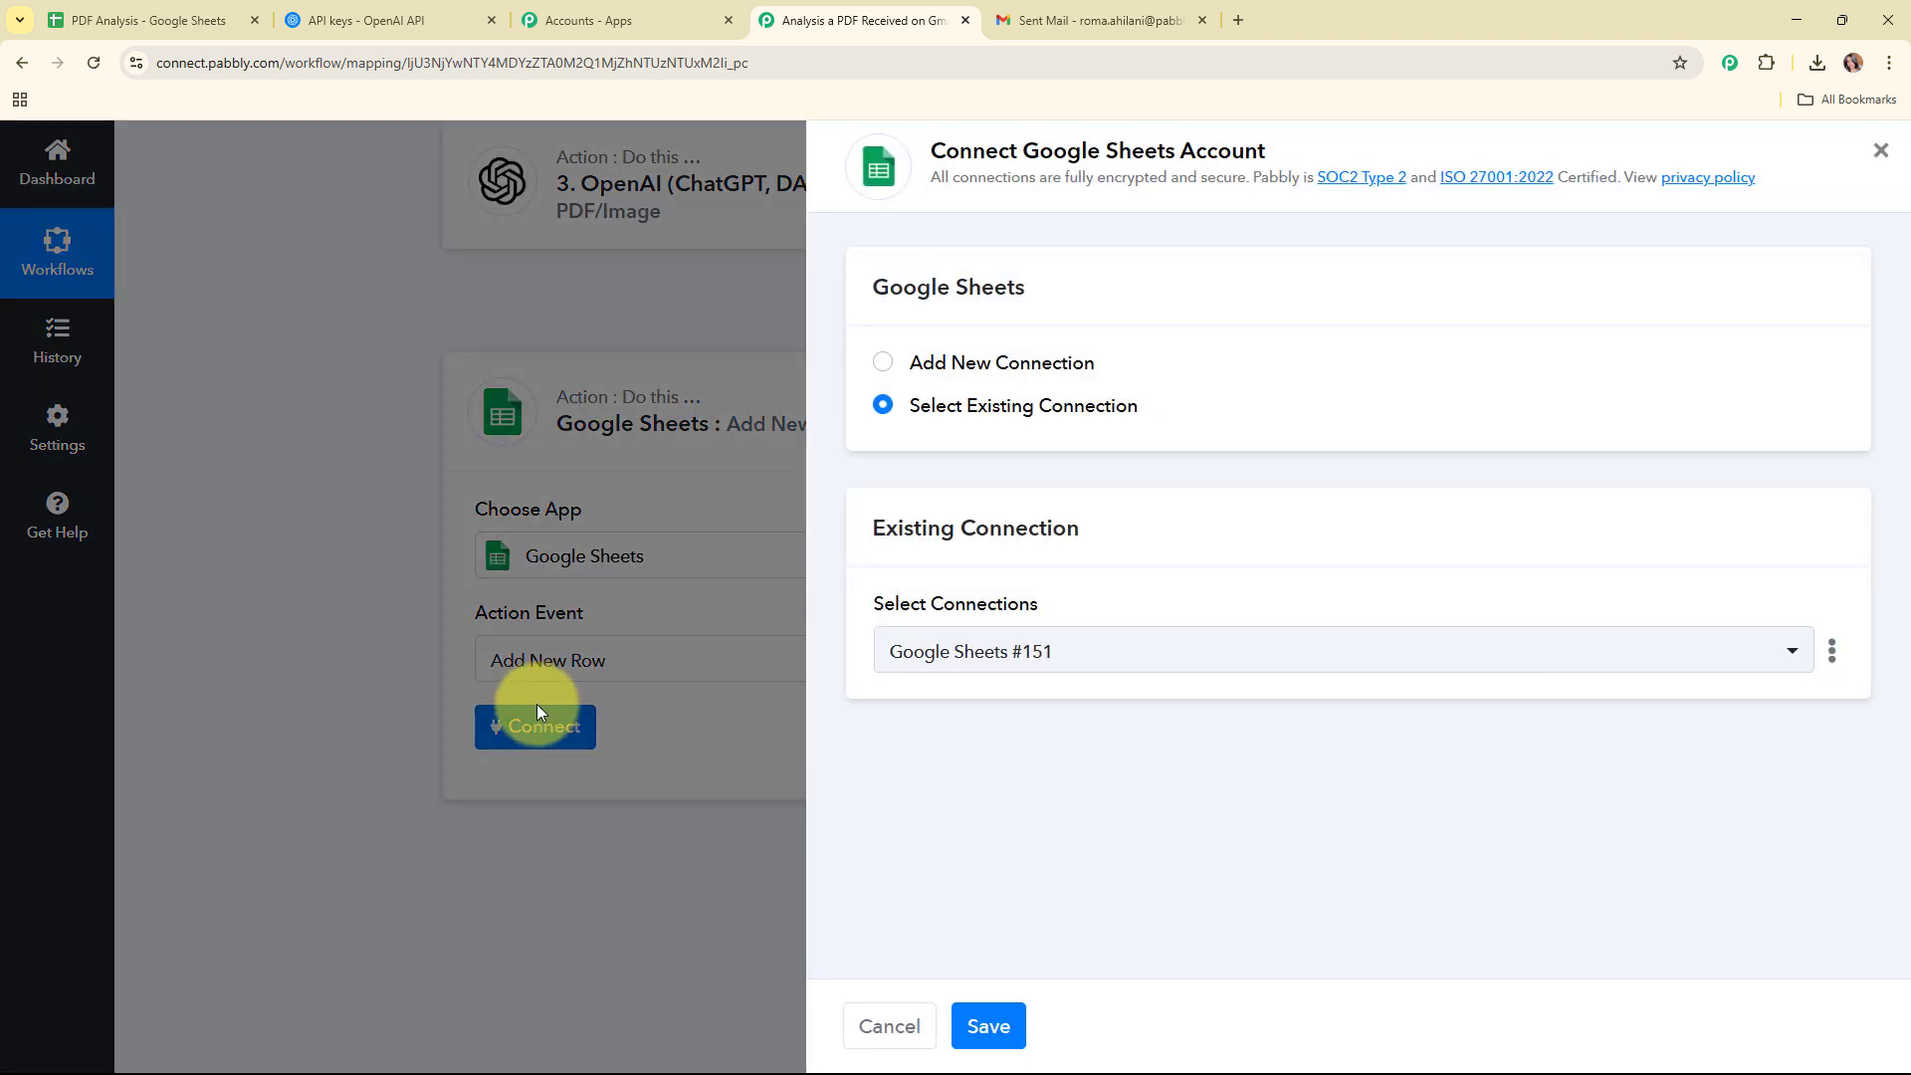
pyautogui.click(884, 364)
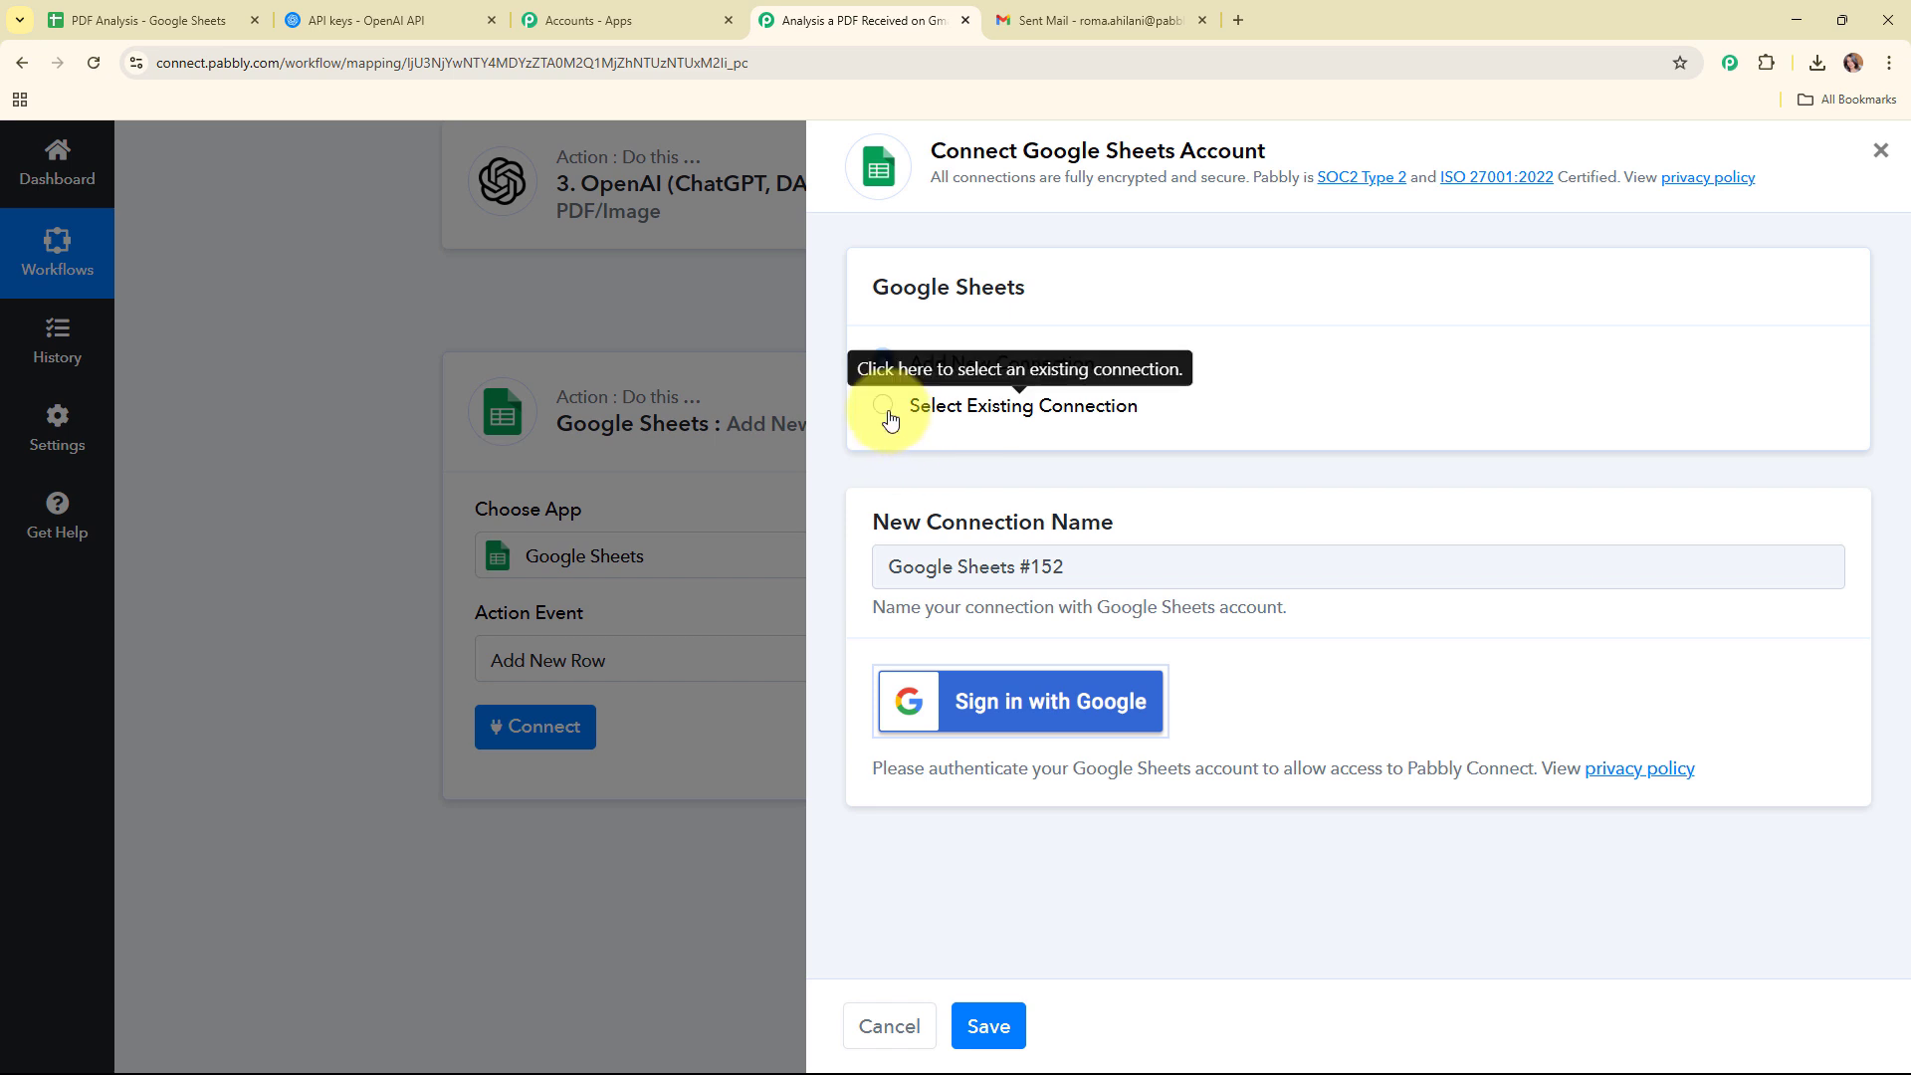
pyautogui.click(1052, 705)
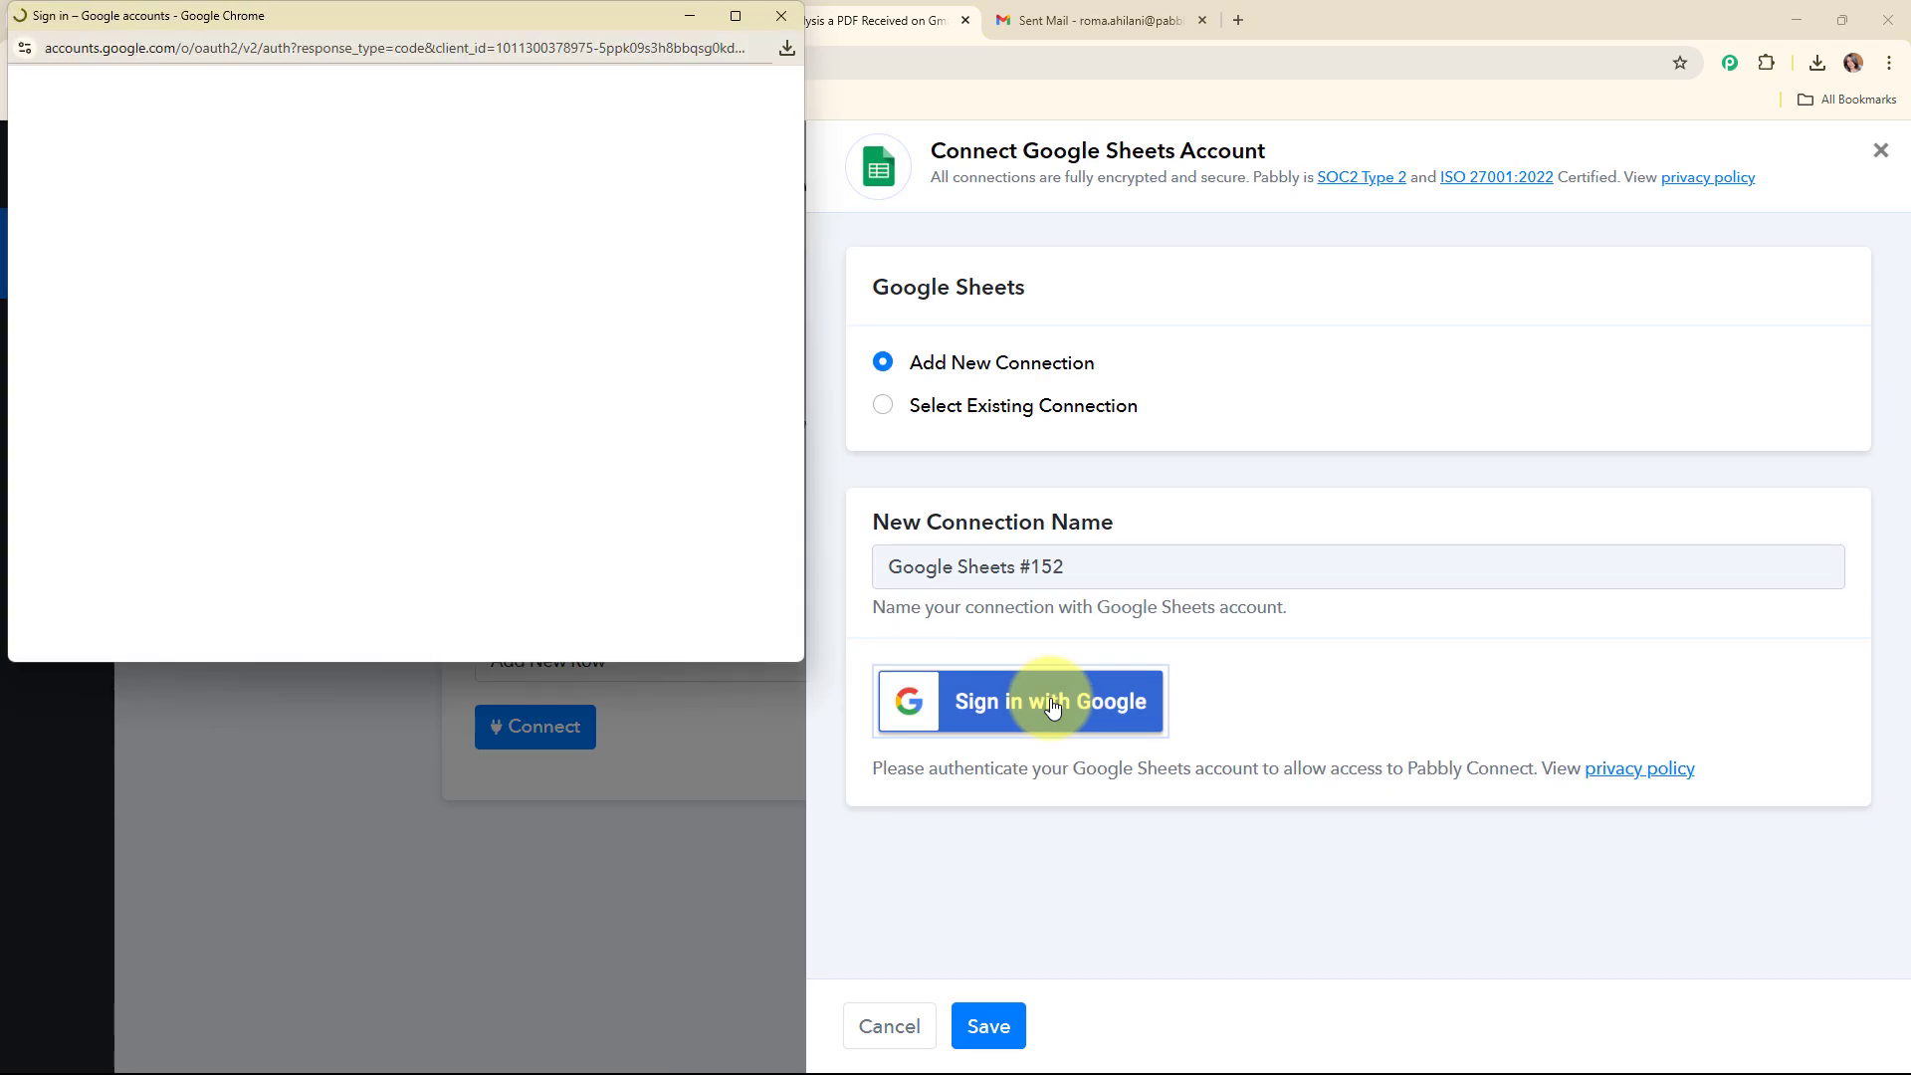
pyautogui.doubleClick(521, 237)
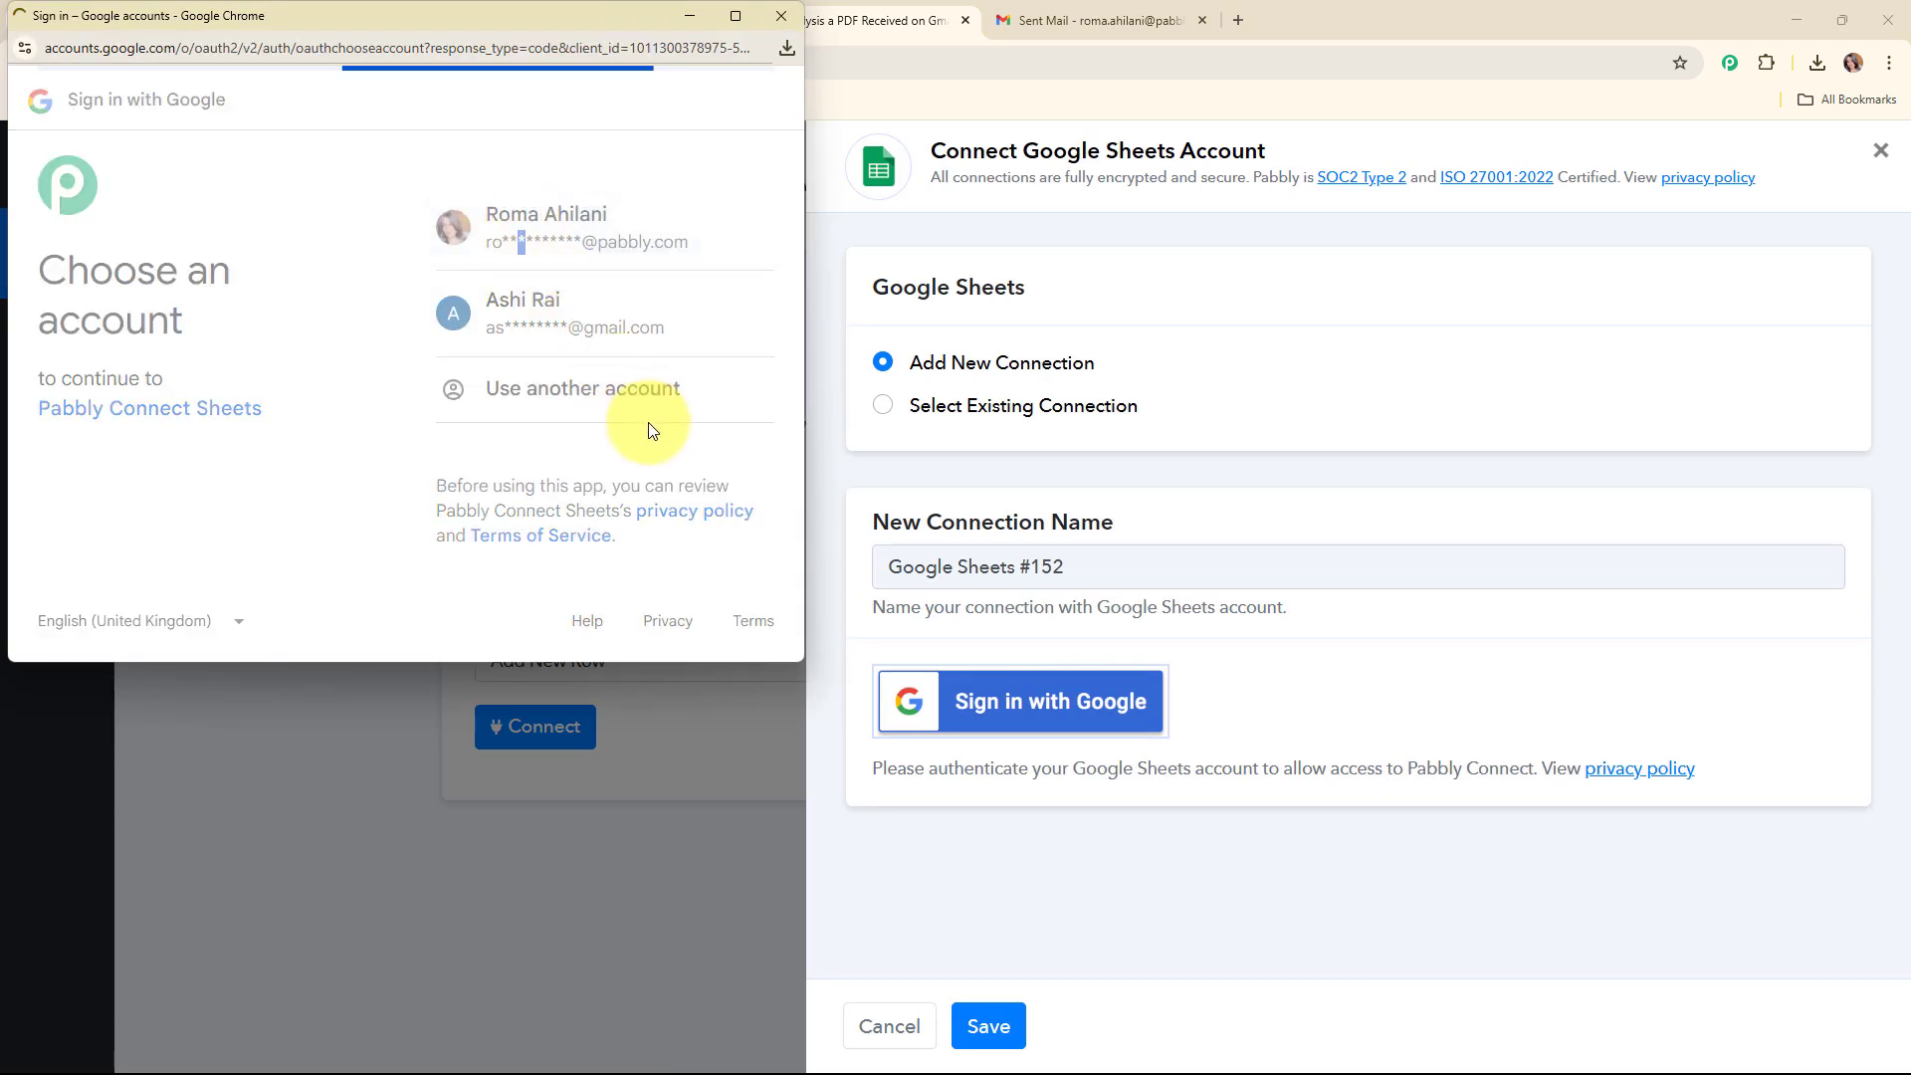
pyautogui.scroll(-2, 686, 478)
pyautogui.click(705, 543)
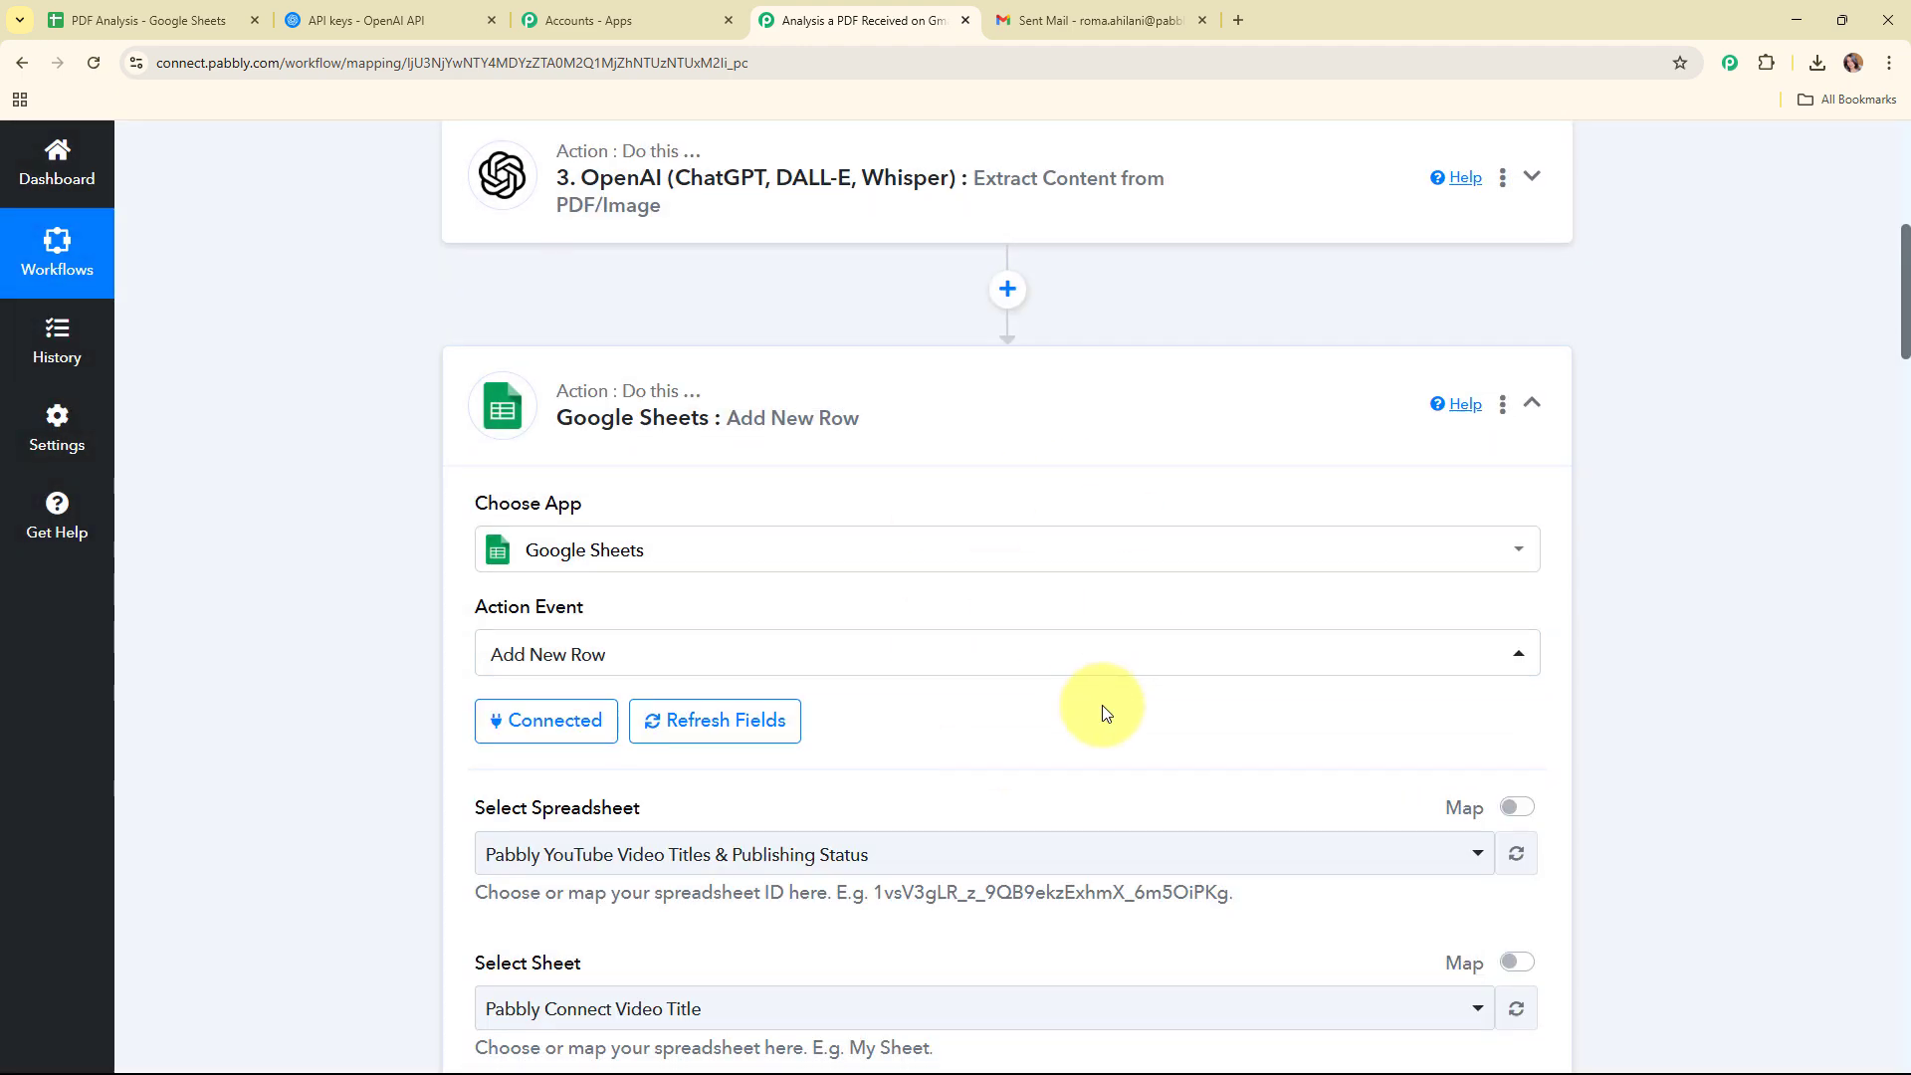
# Look over the spreadsheet and sheet fields of the Add New Row step and check the PDF Analysis spreadsheet in Google Sheets
pyautogui.scroll(-7, 1102, 705)
pyautogui.scroll(2, 439, 332)
pyautogui.moveTo(439, 333); pyautogui.dragTo(691, 289)
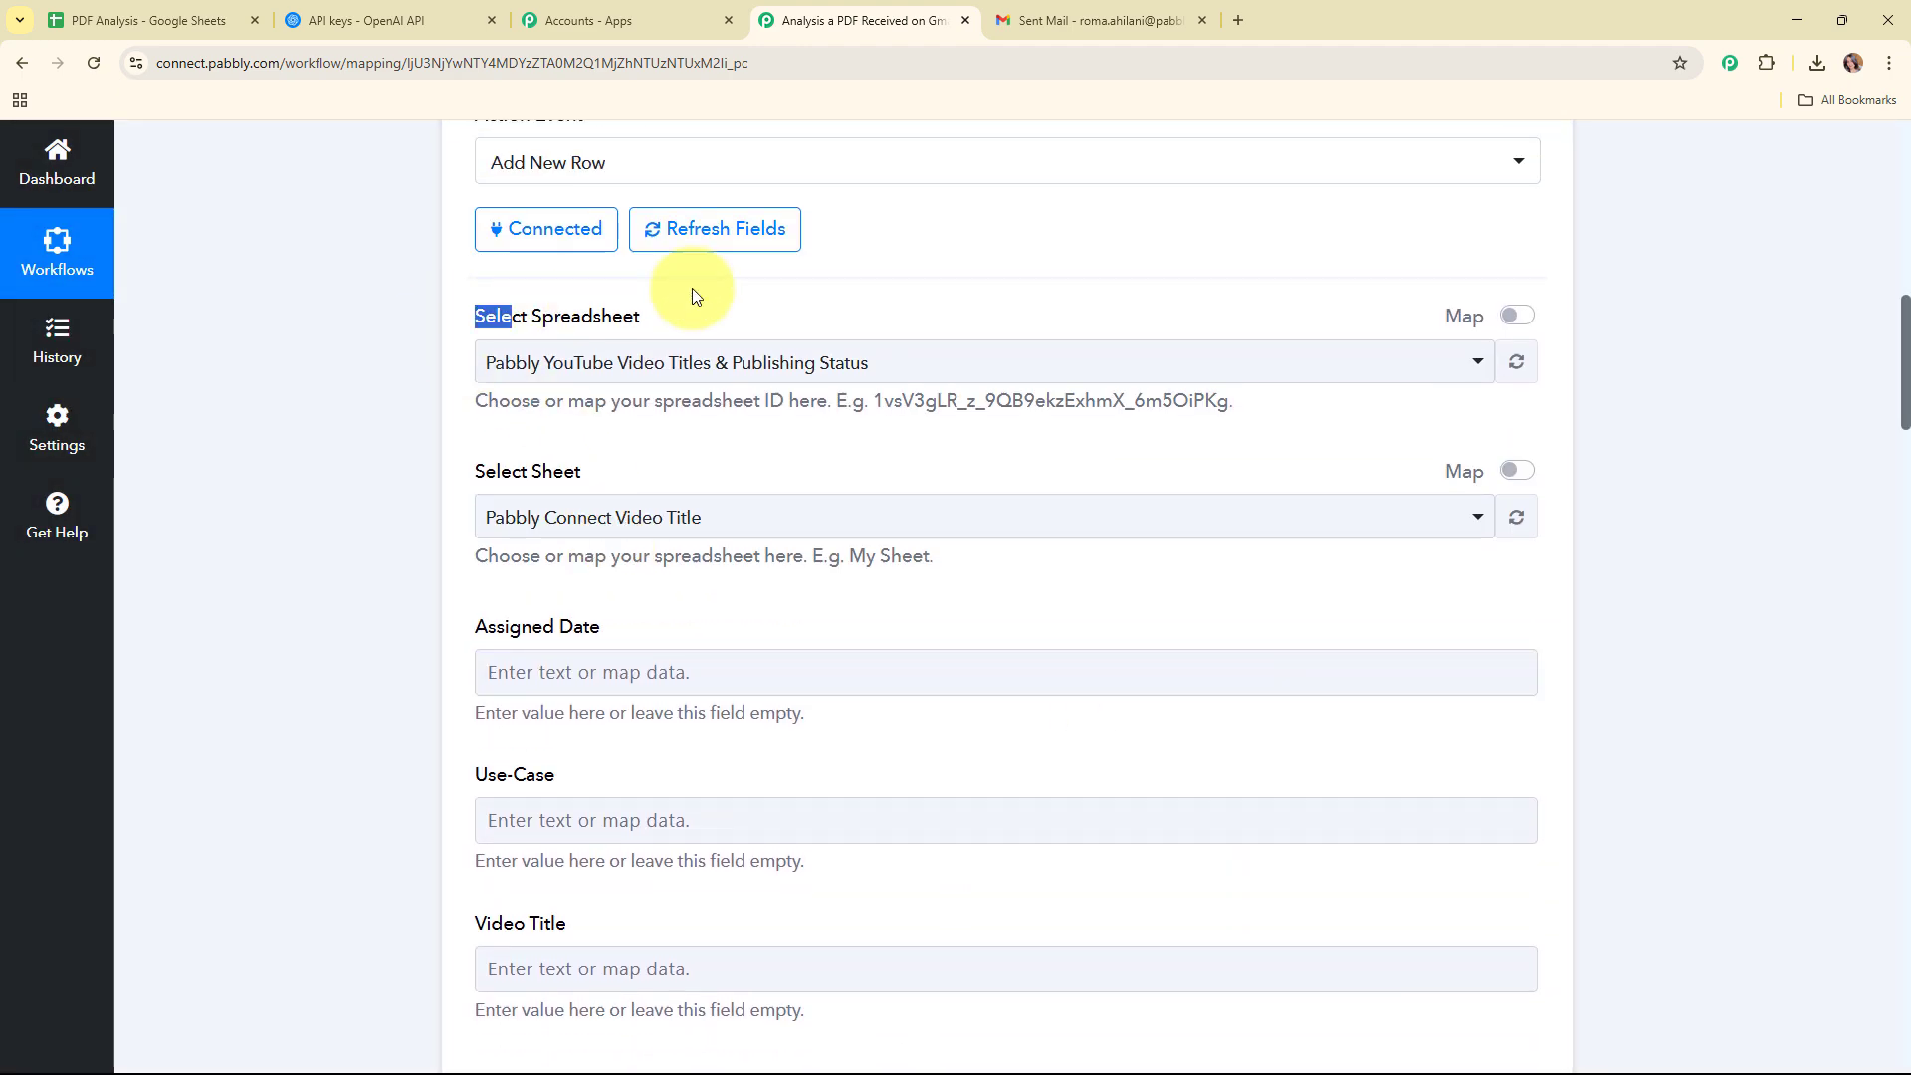
pyautogui.click(1002, 441)
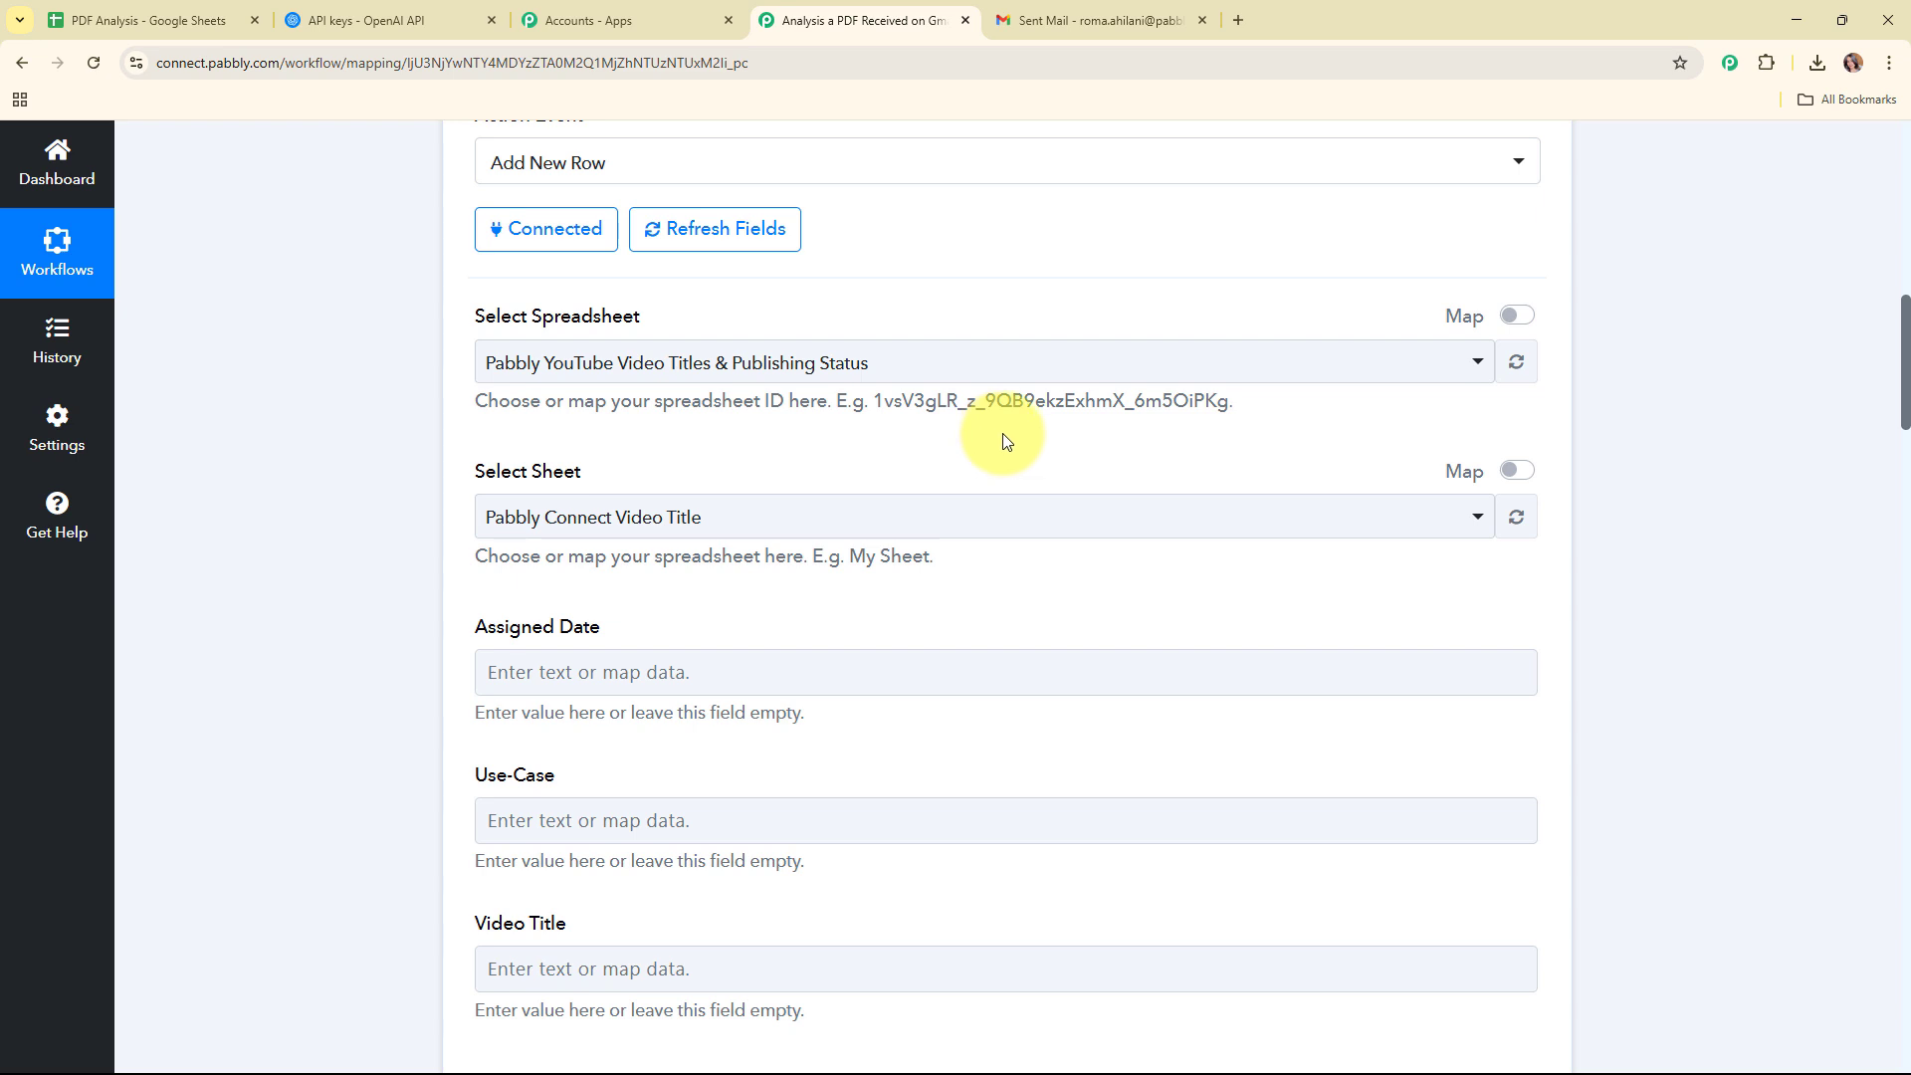
pyautogui.click(149, 20)
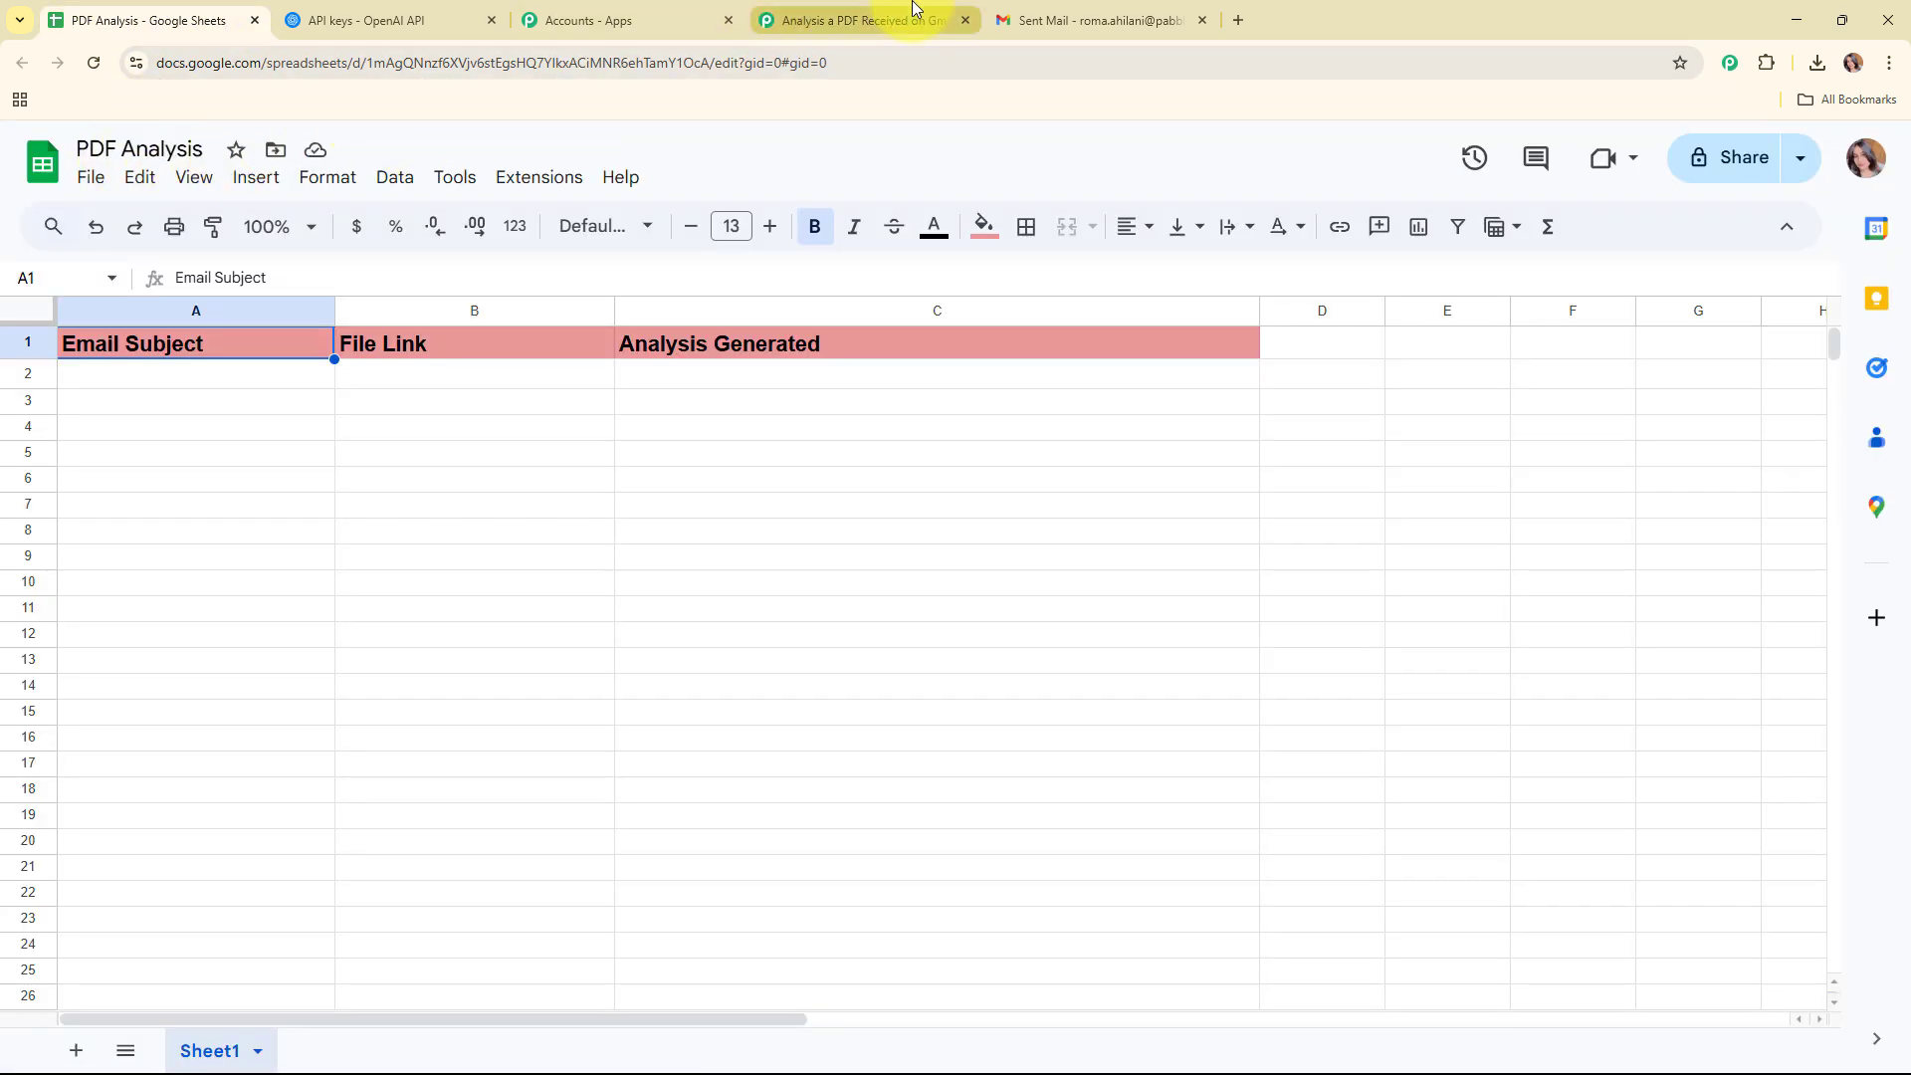
# Return to Pabbly Connect and choose the PDF Analysis spreadsheet and Sheet1 for the Add New Row step
pyautogui.click(857, 20)
pyautogui.click(716, 366)
pyautogui.click(687, 528)
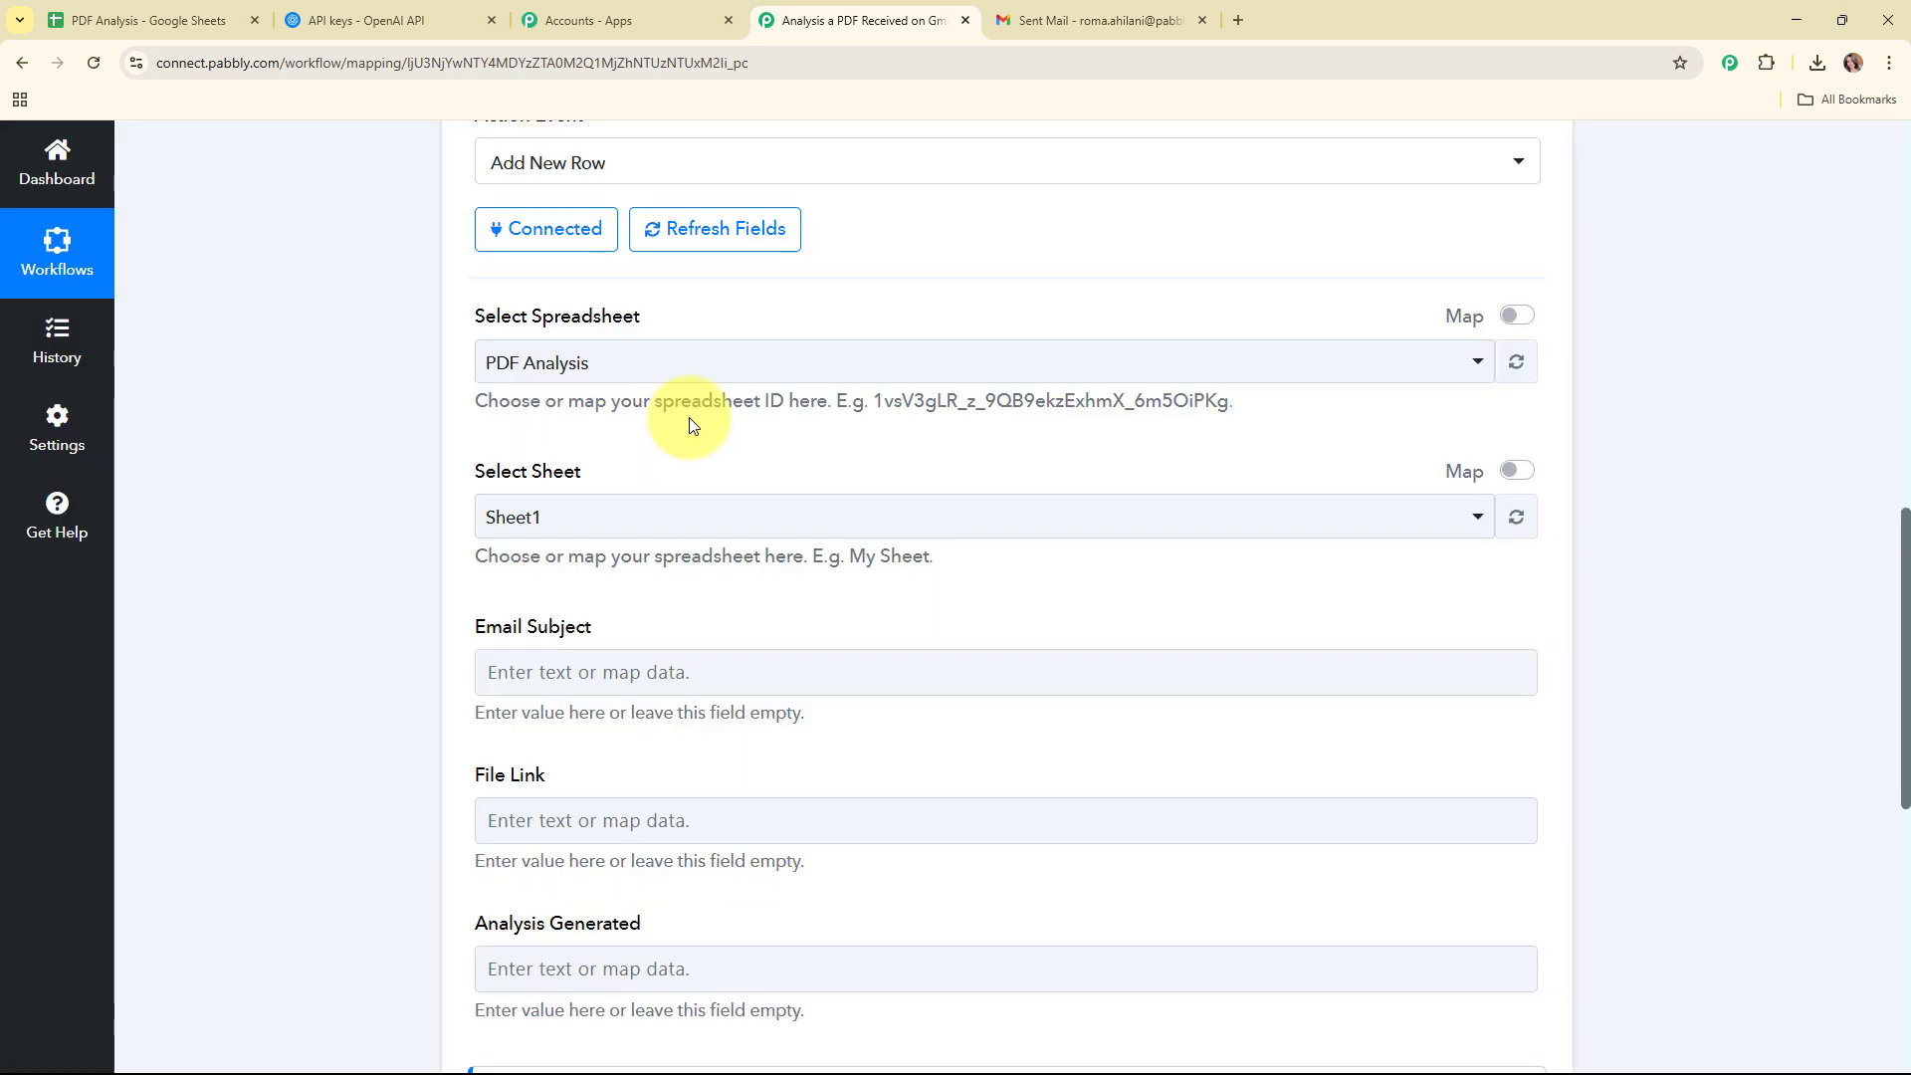
pyautogui.scroll(-2, 715, 281)
pyautogui.click(722, 317)
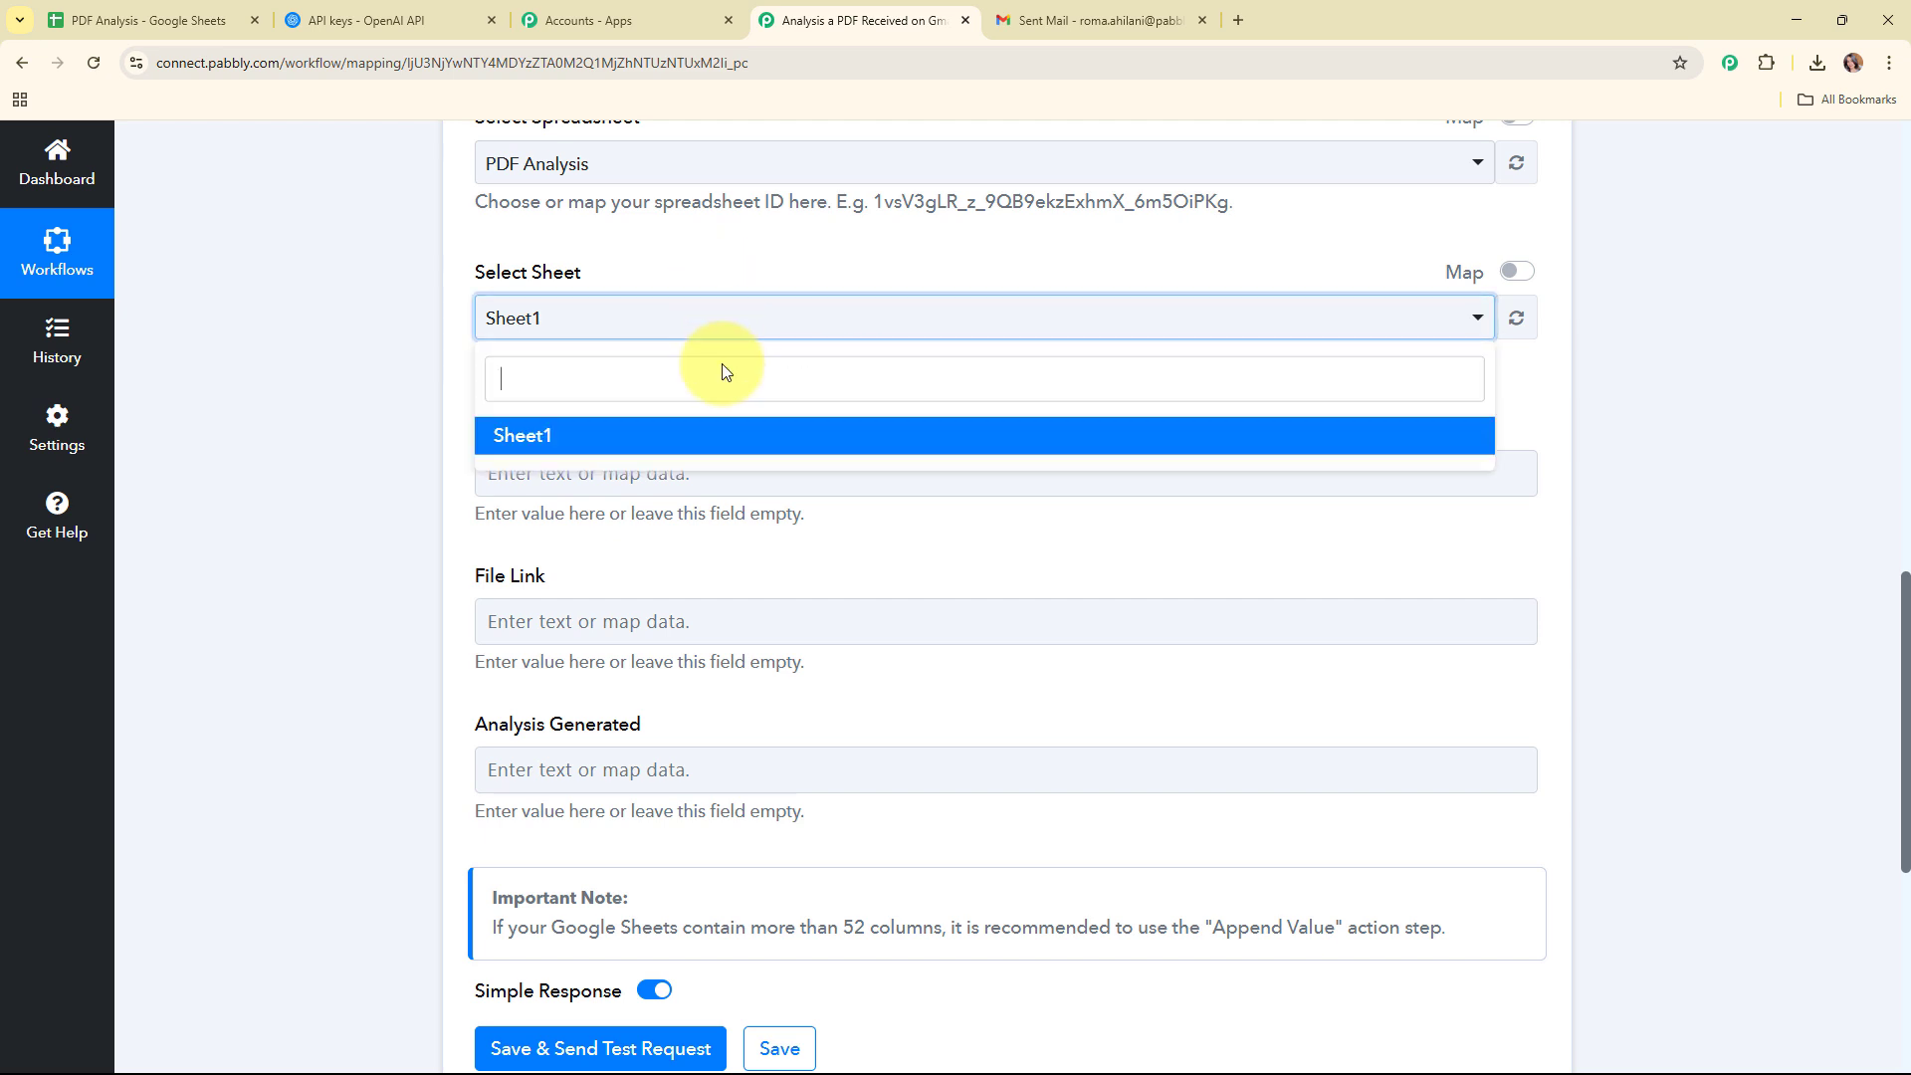
pyautogui.click(732, 431)
pyautogui.scroll(-3, 964, 444)
pyautogui.scroll(2, 870, 345)
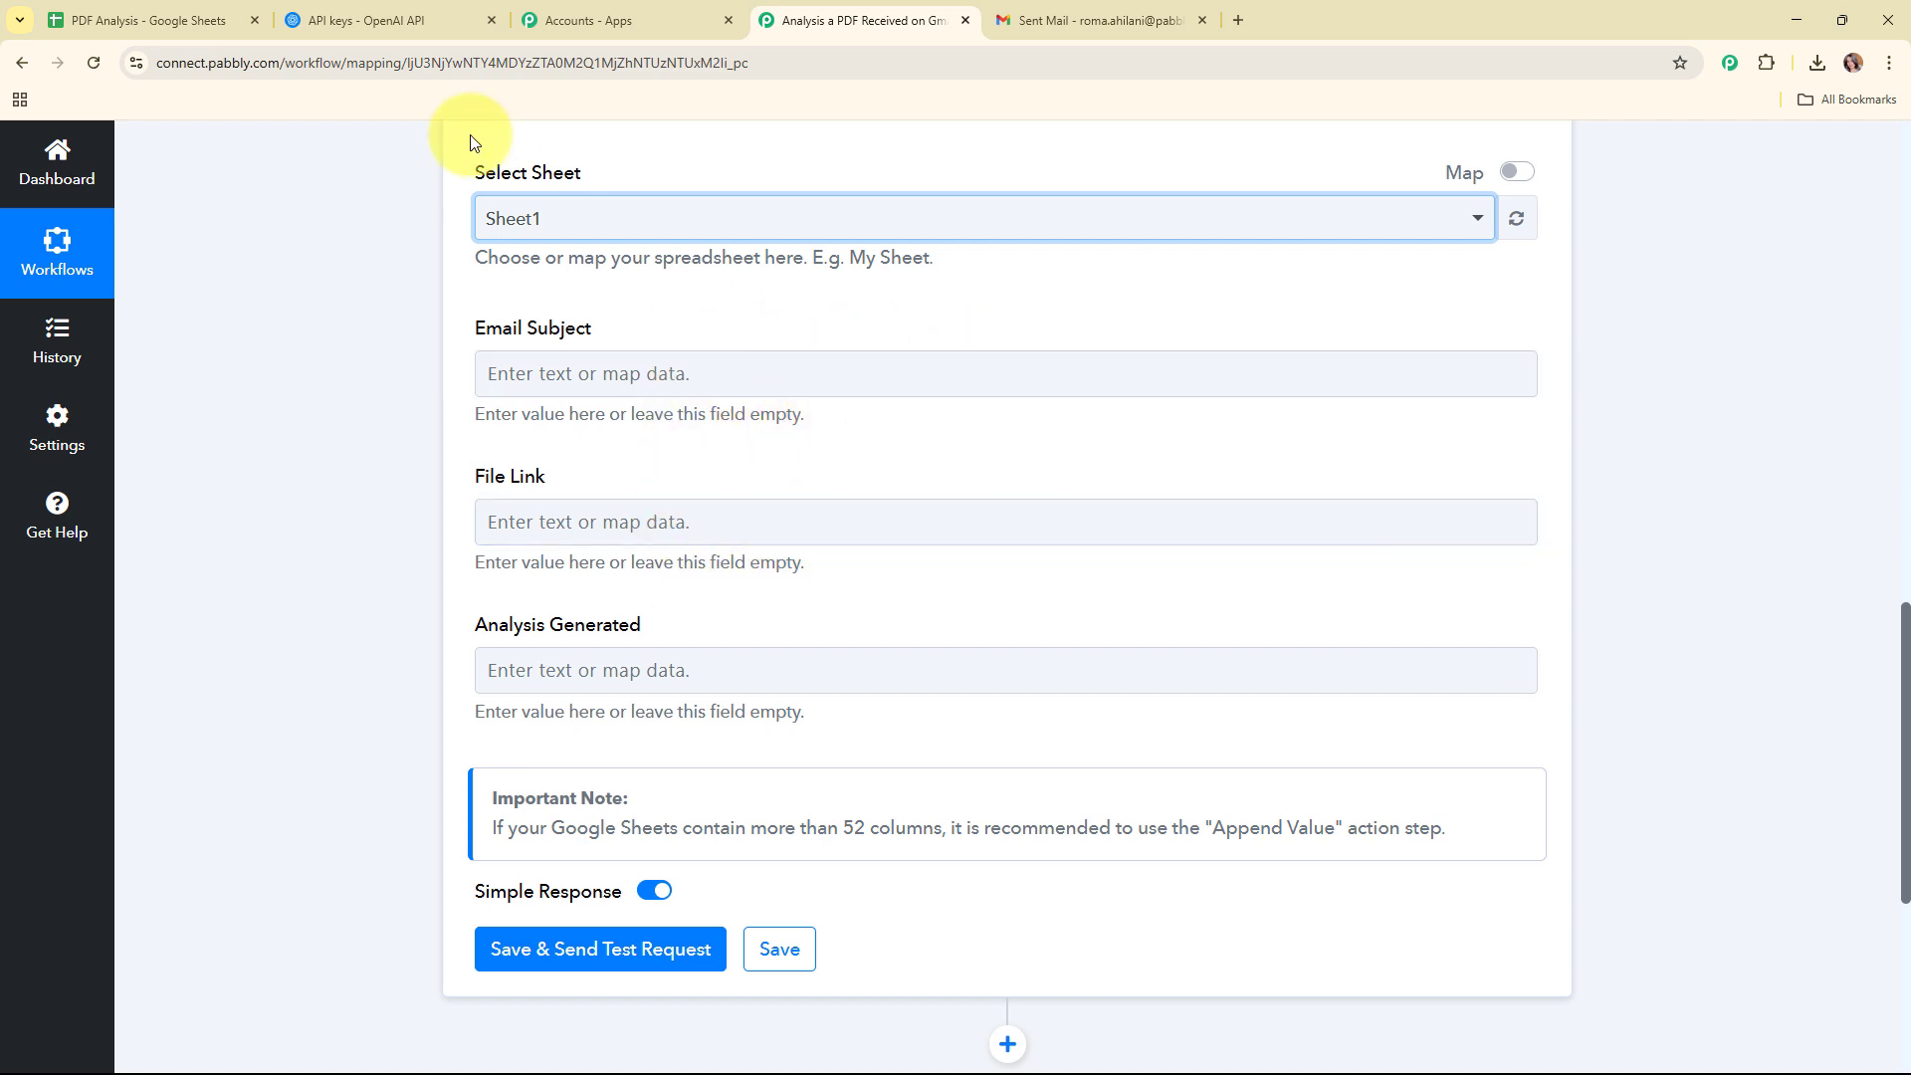
# Check the column headers in the PDF Analysis spreadsheet and map Email Subject to the Email Parser's Subject value
pyautogui.click(180, 6)
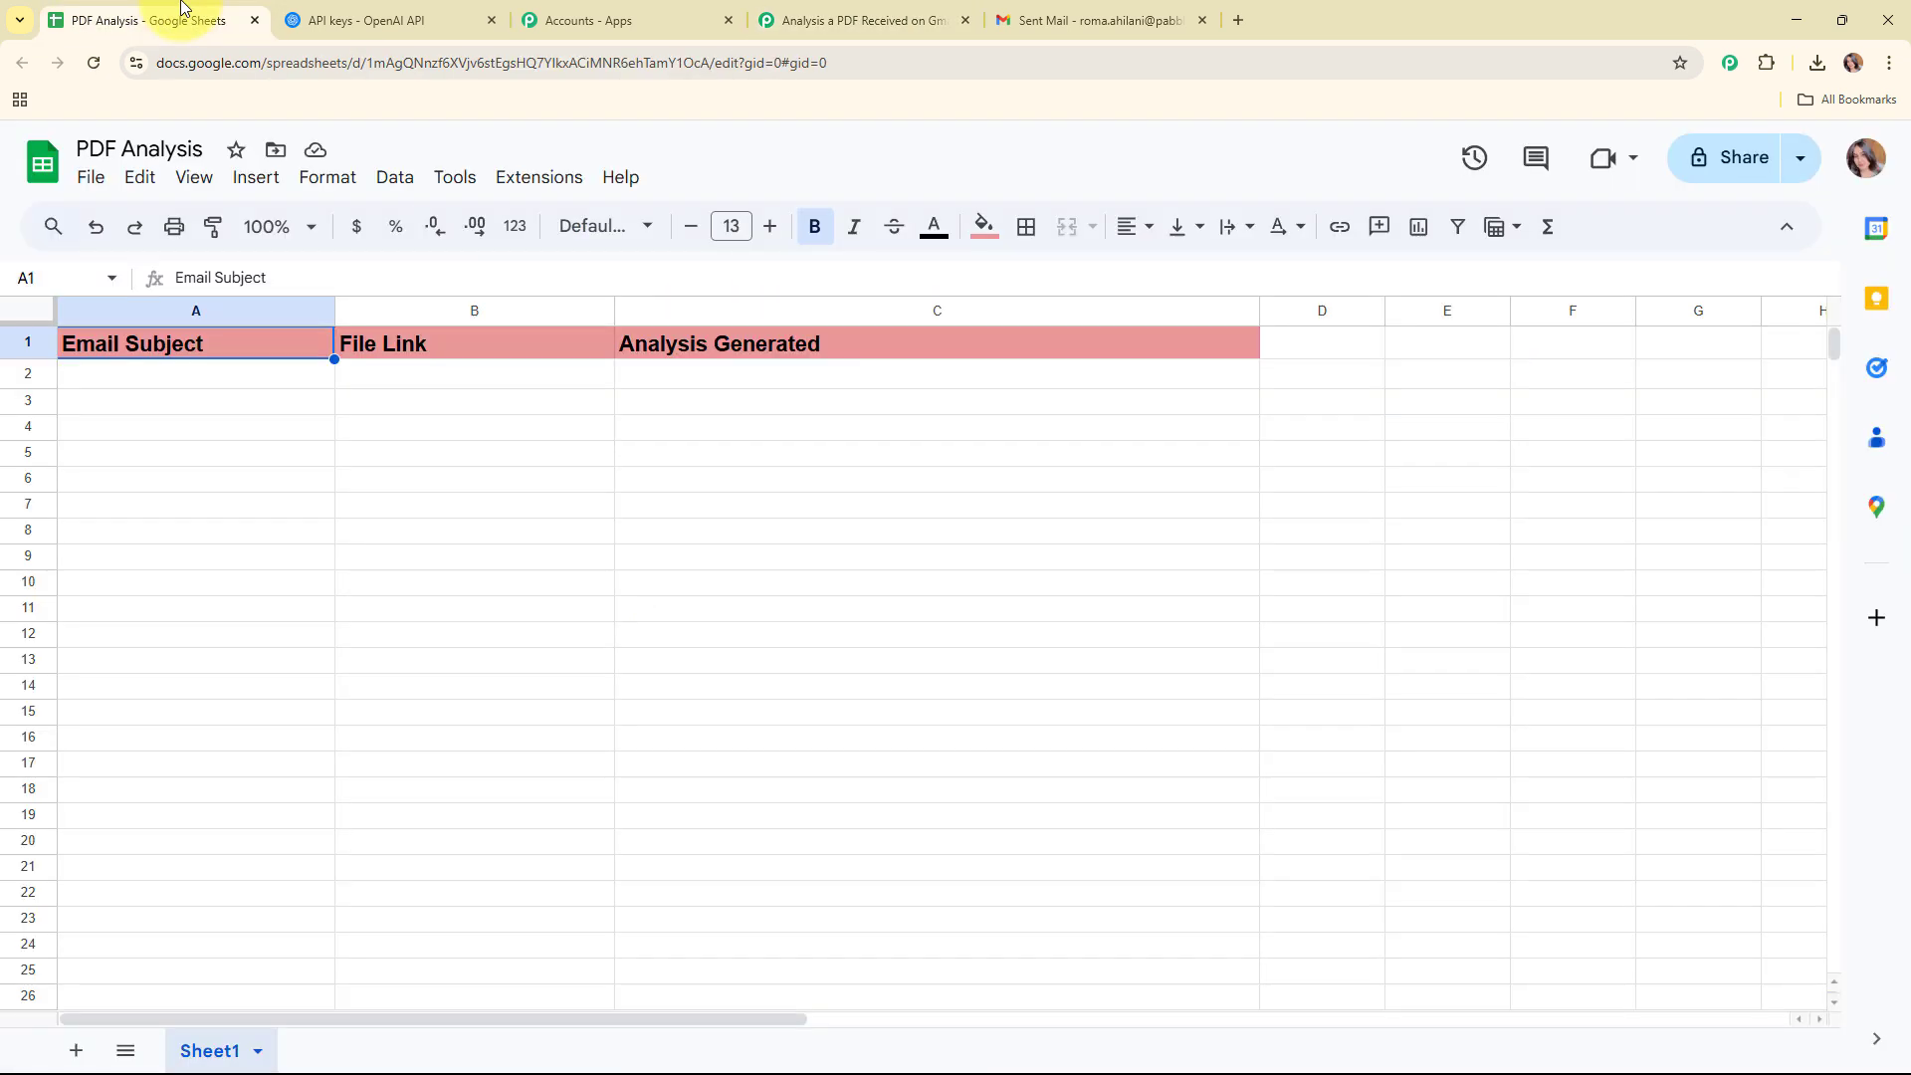
pyautogui.click(921, 15)
pyautogui.click(597, 373)
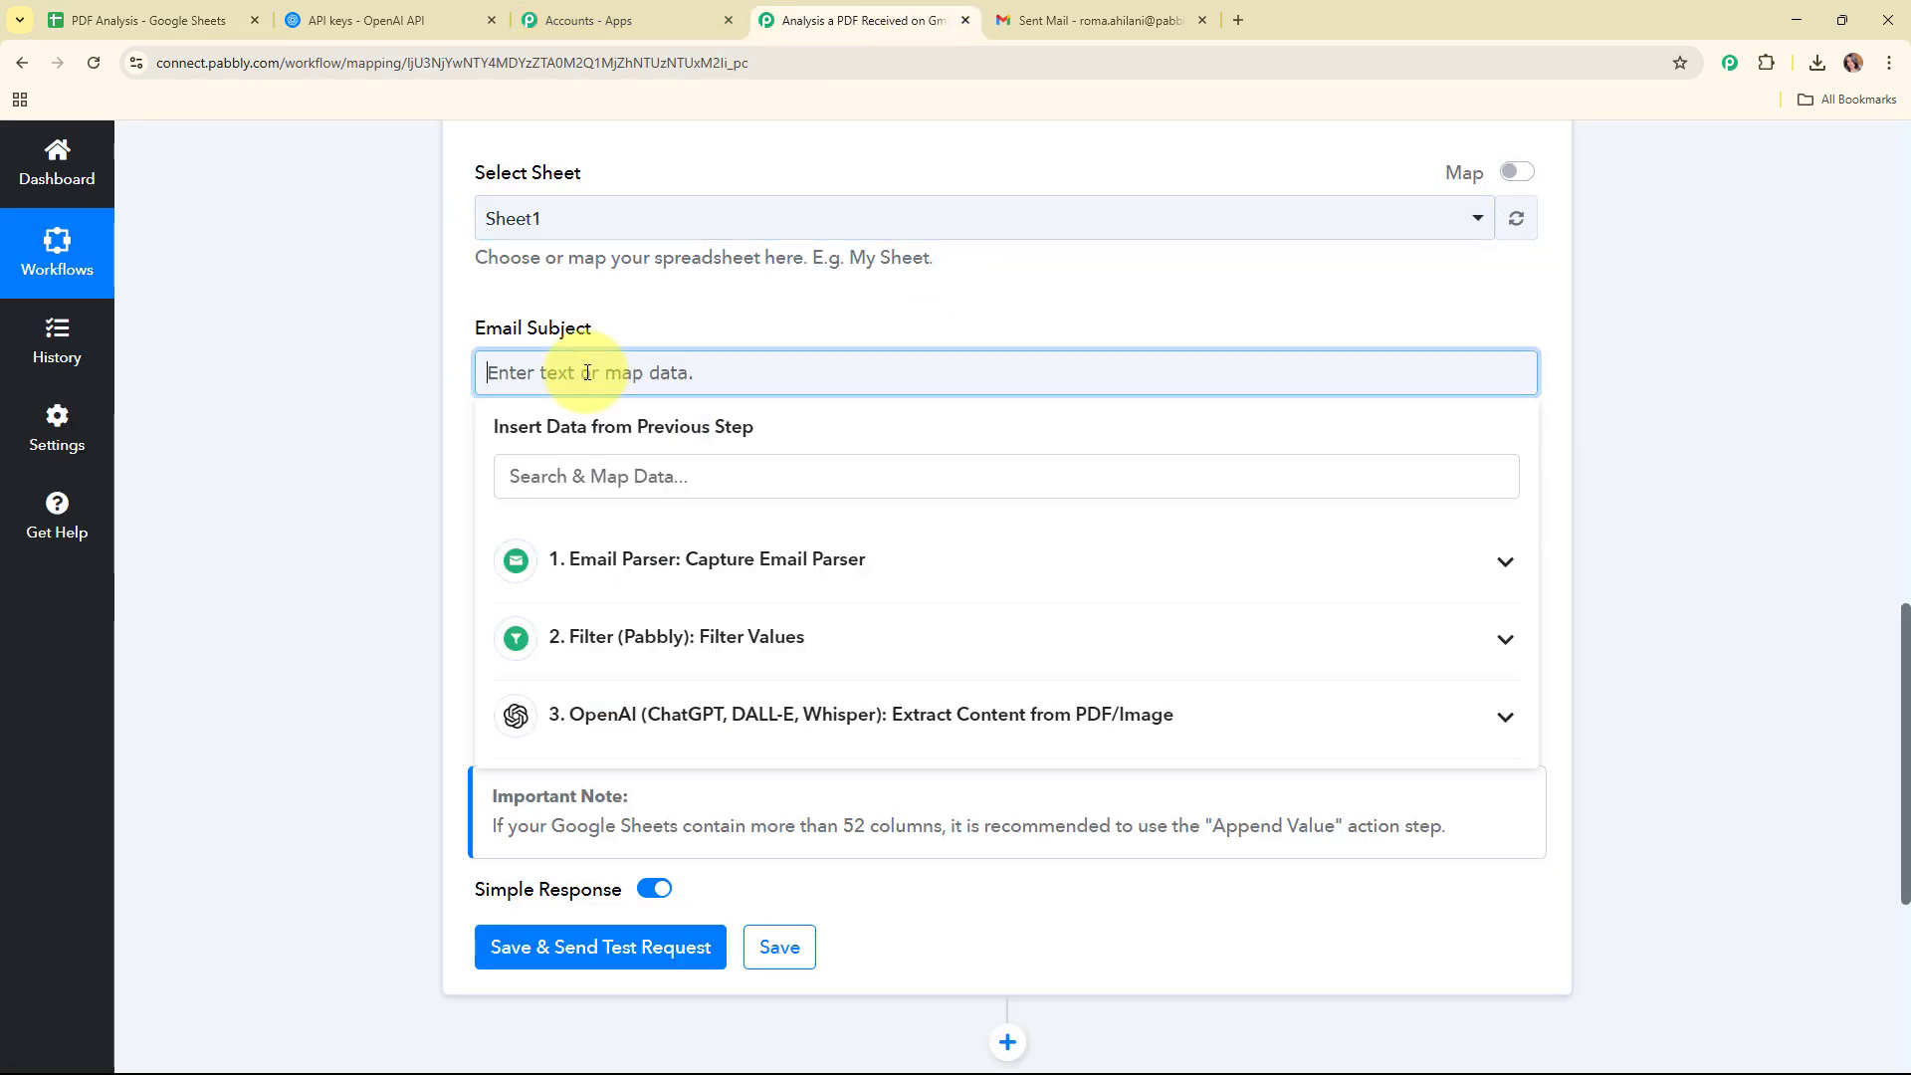
pyautogui.click(604, 564)
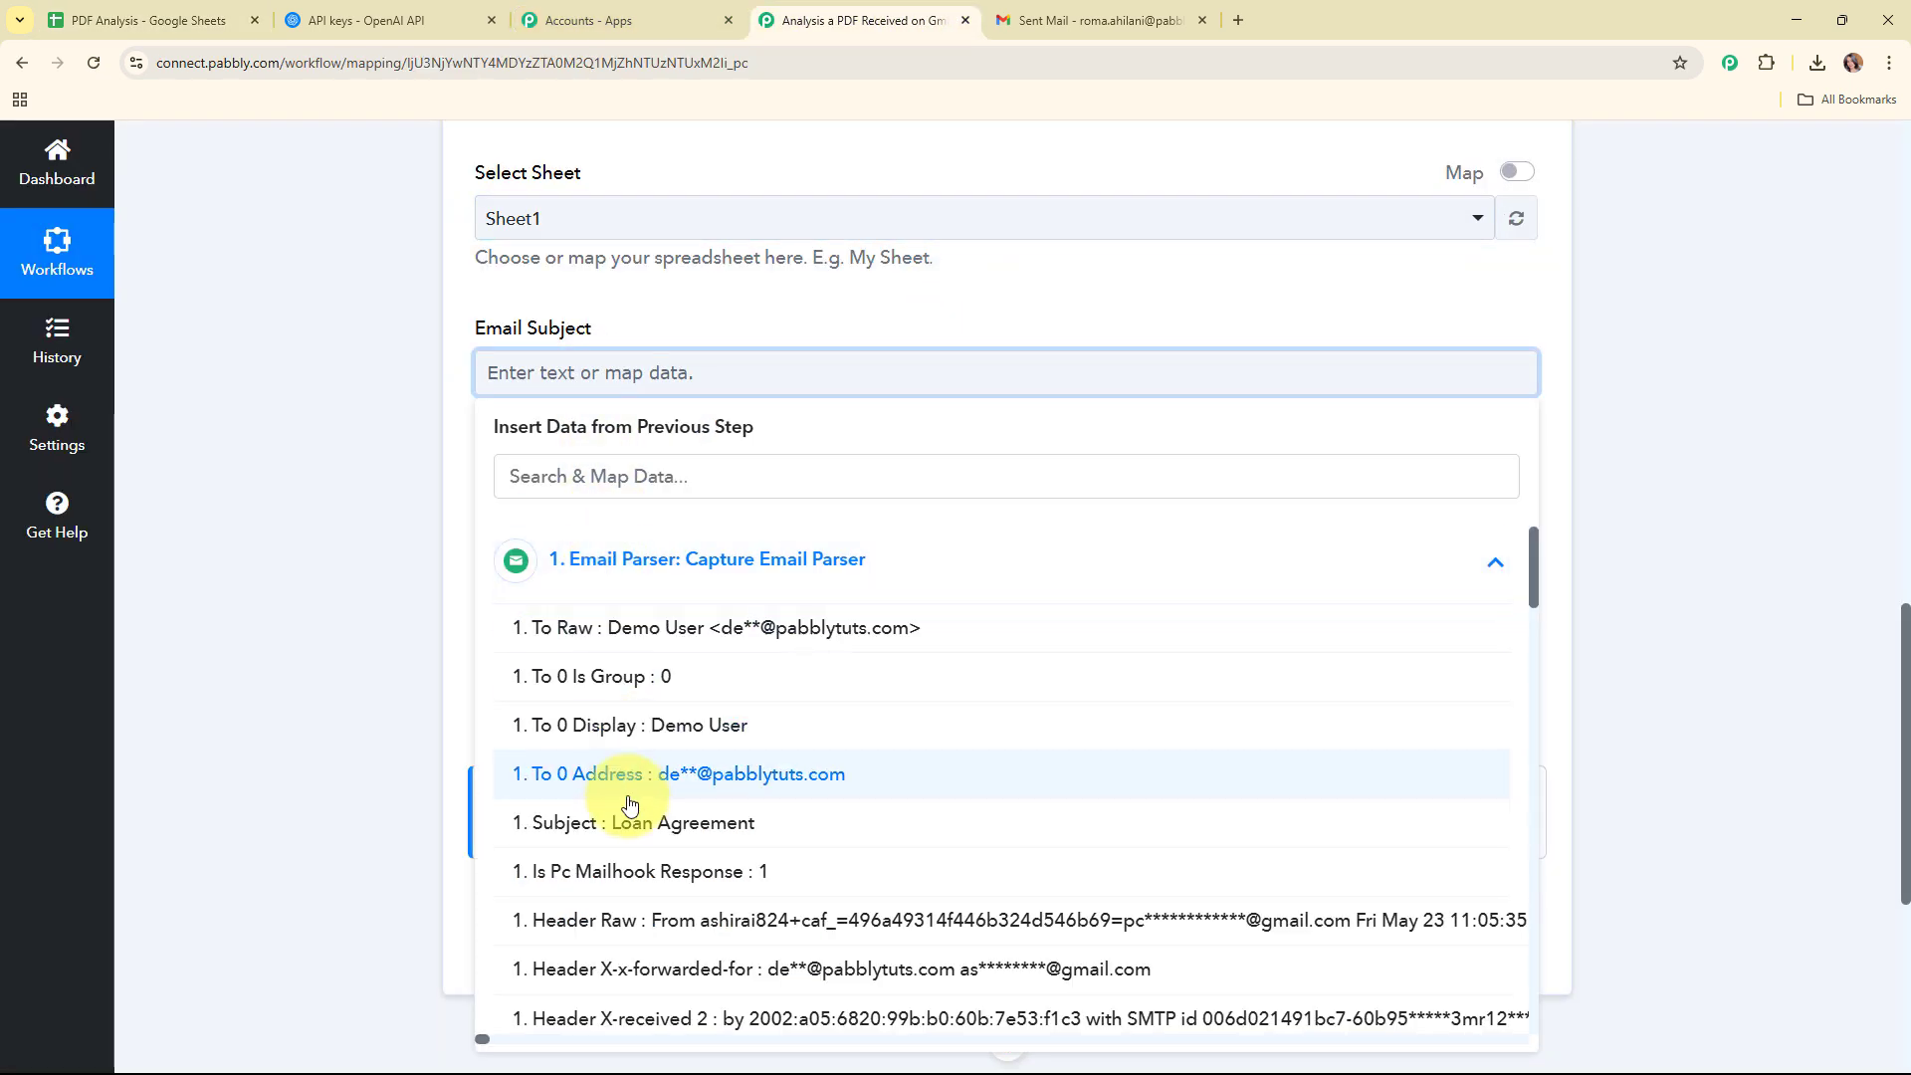
pyautogui.click(612, 836)
pyautogui.click(378, 611)
# Find the Email Parser's attachment data with "att" and map File Link to Attachment Links 0
pyautogui.scroll(-1, 599, 406)
pyautogui.click(615, 434)
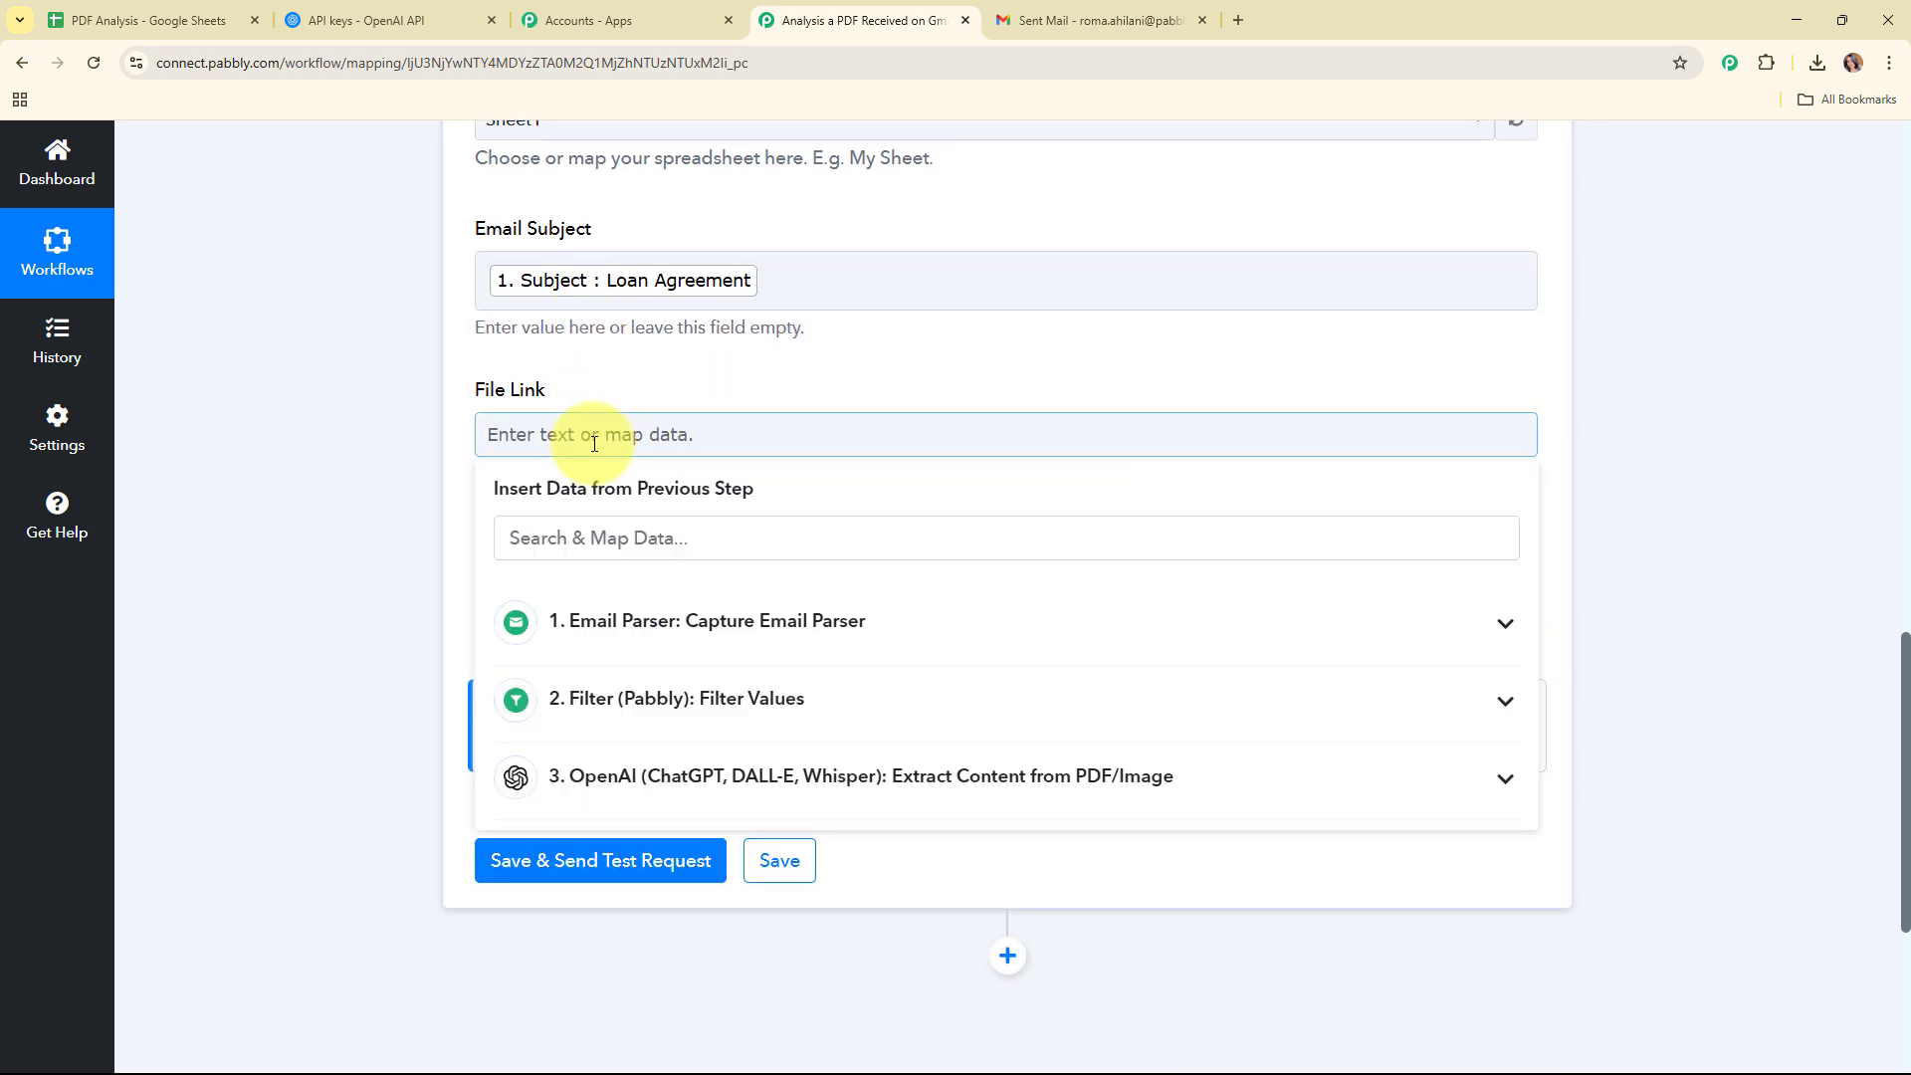
pyautogui.write('att')
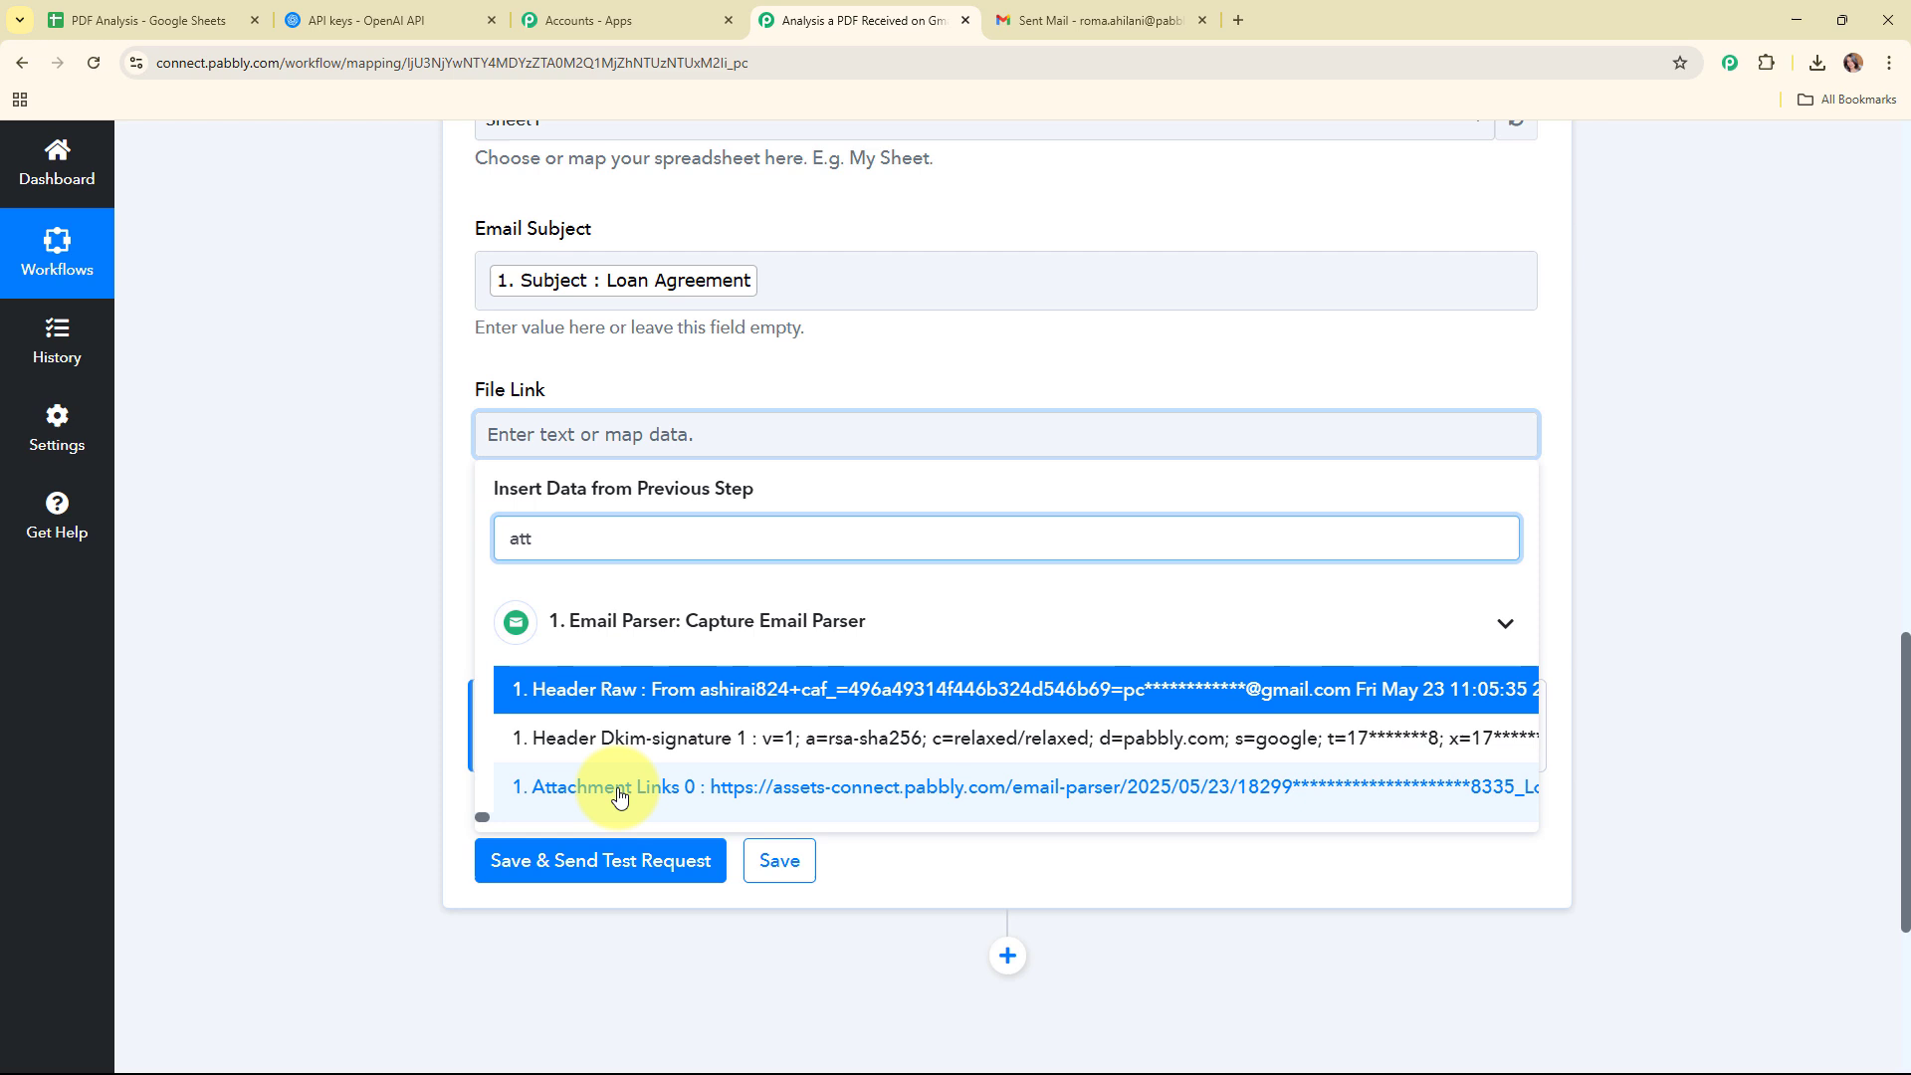
pyautogui.click(619, 795)
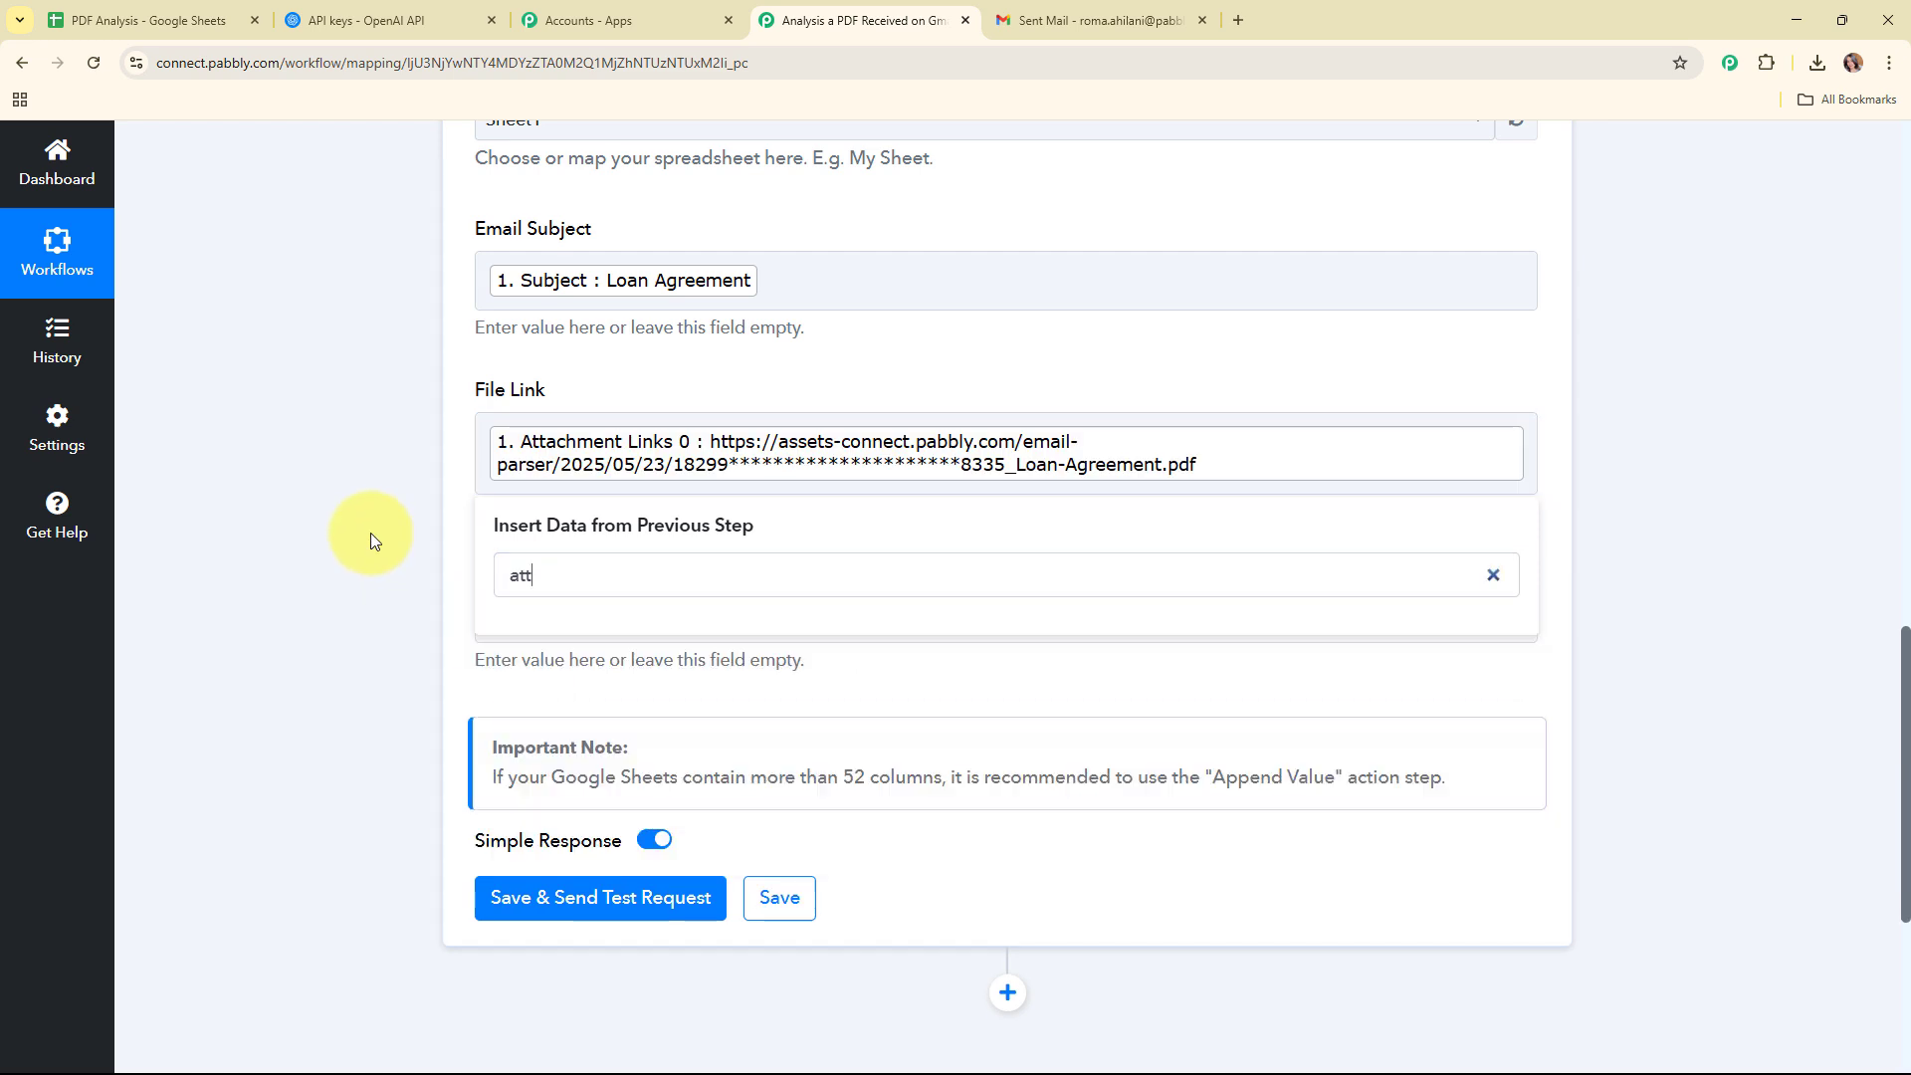
pyautogui.click(375, 524)
# Map the Analysis Generated field to the OpenAI step's Choices 0 Message Content value
pyautogui.scroll(-2, 995, 468)
pyautogui.click(521, 419)
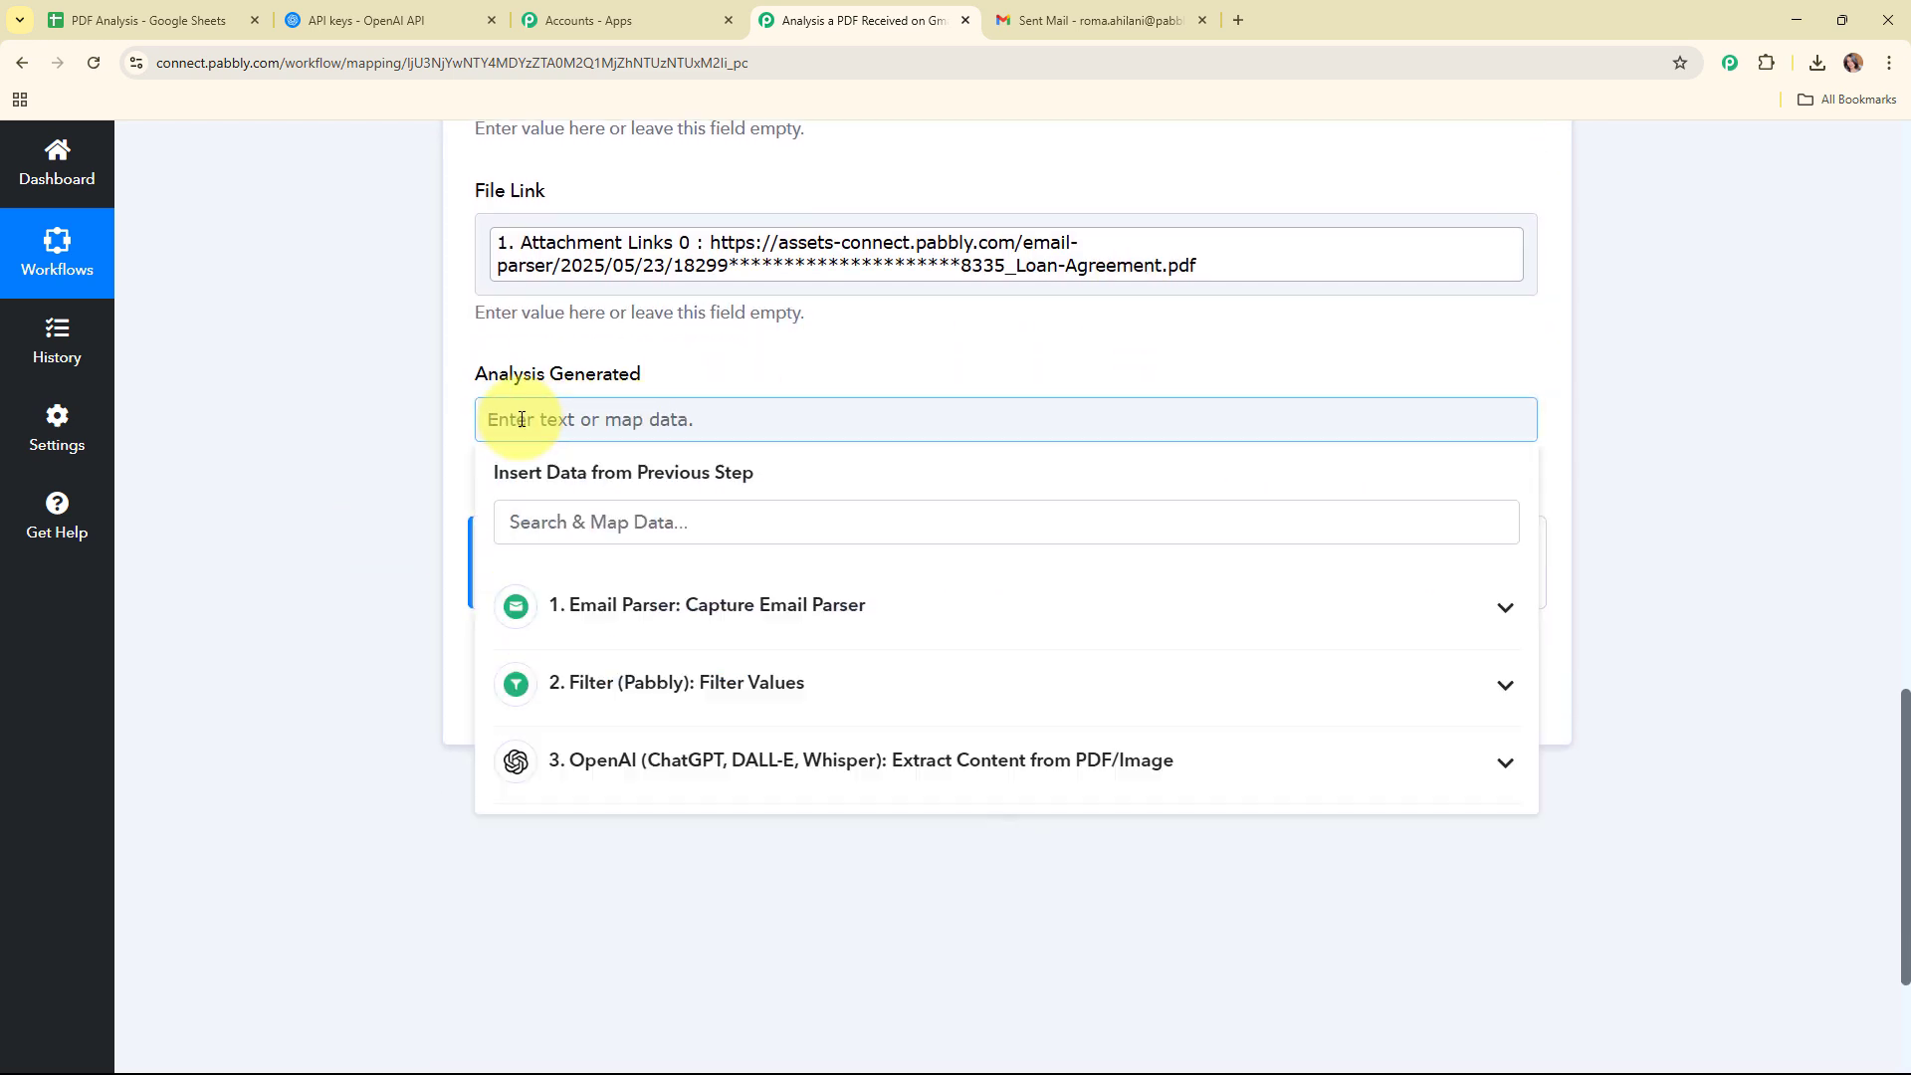
pyautogui.scroll(-3, 704, 398)
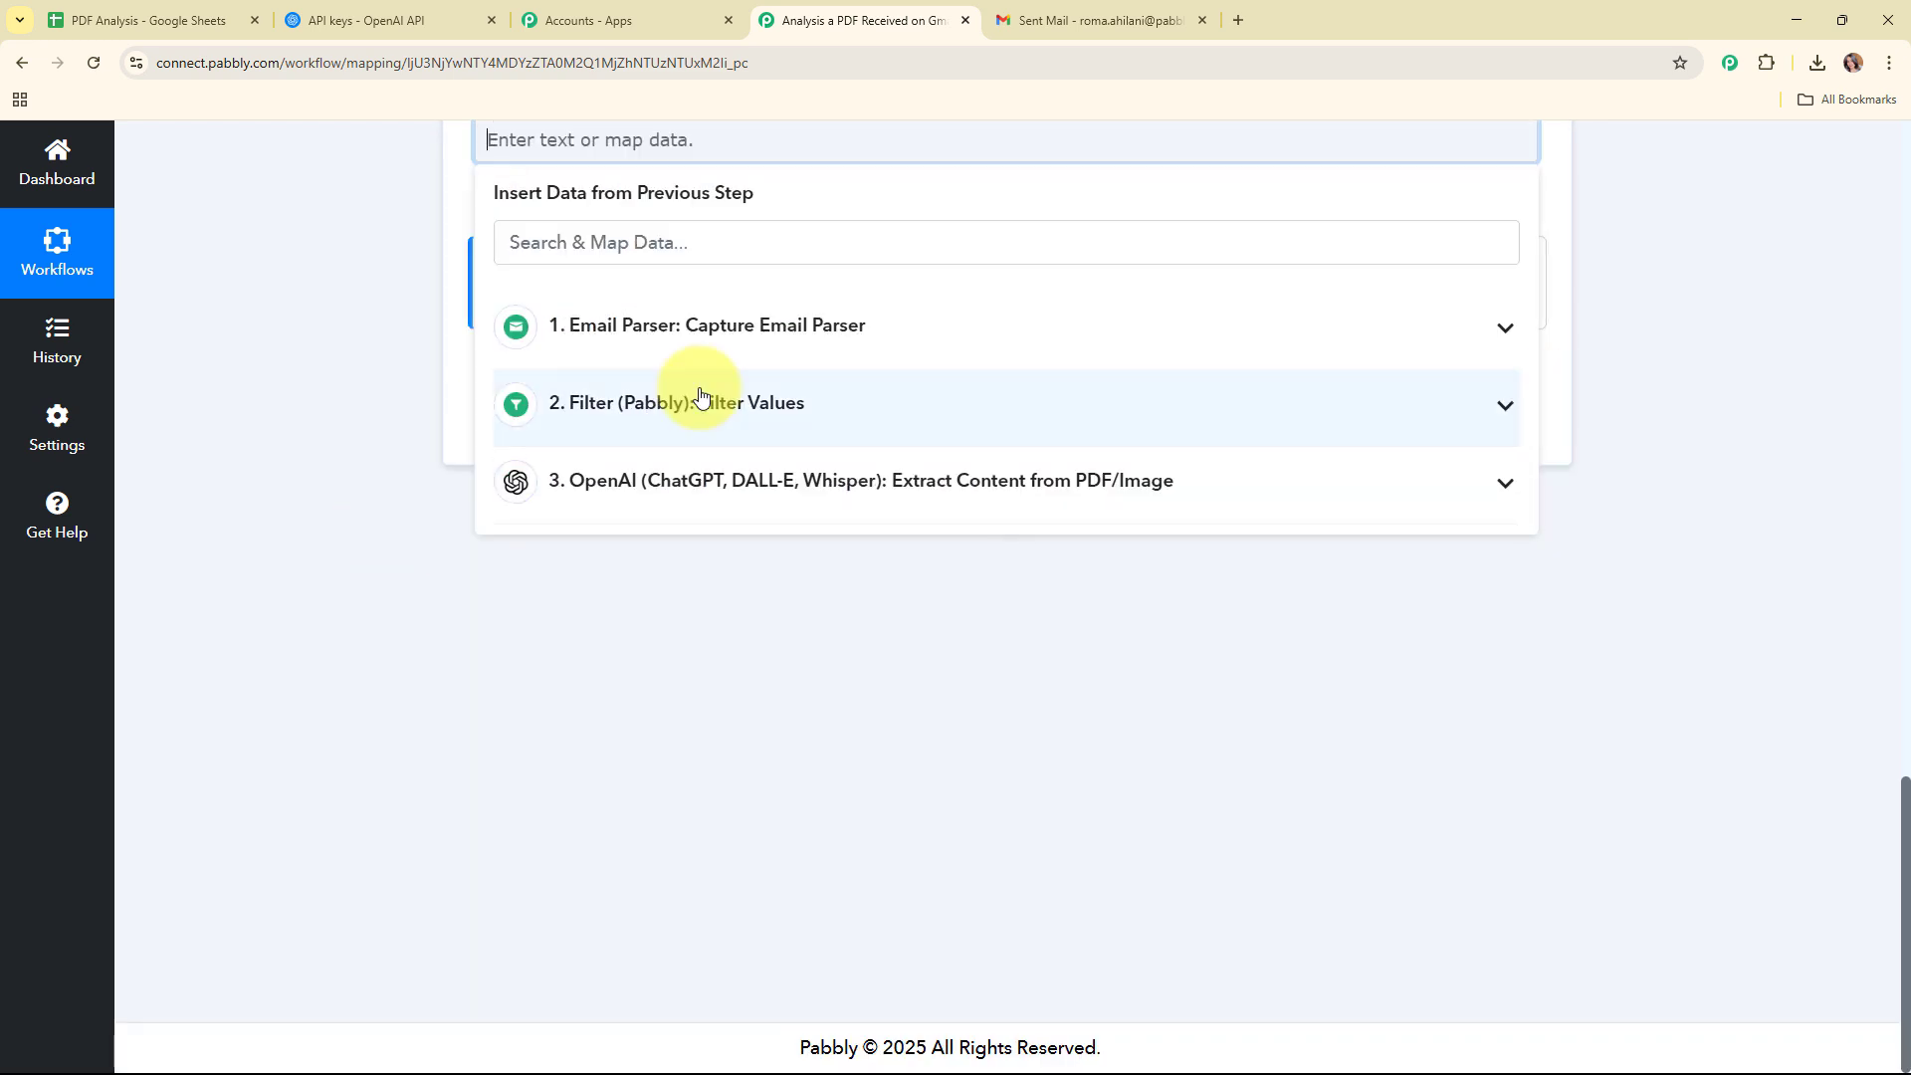
pyautogui.click(744, 510)
pyautogui.click(1208, 963)
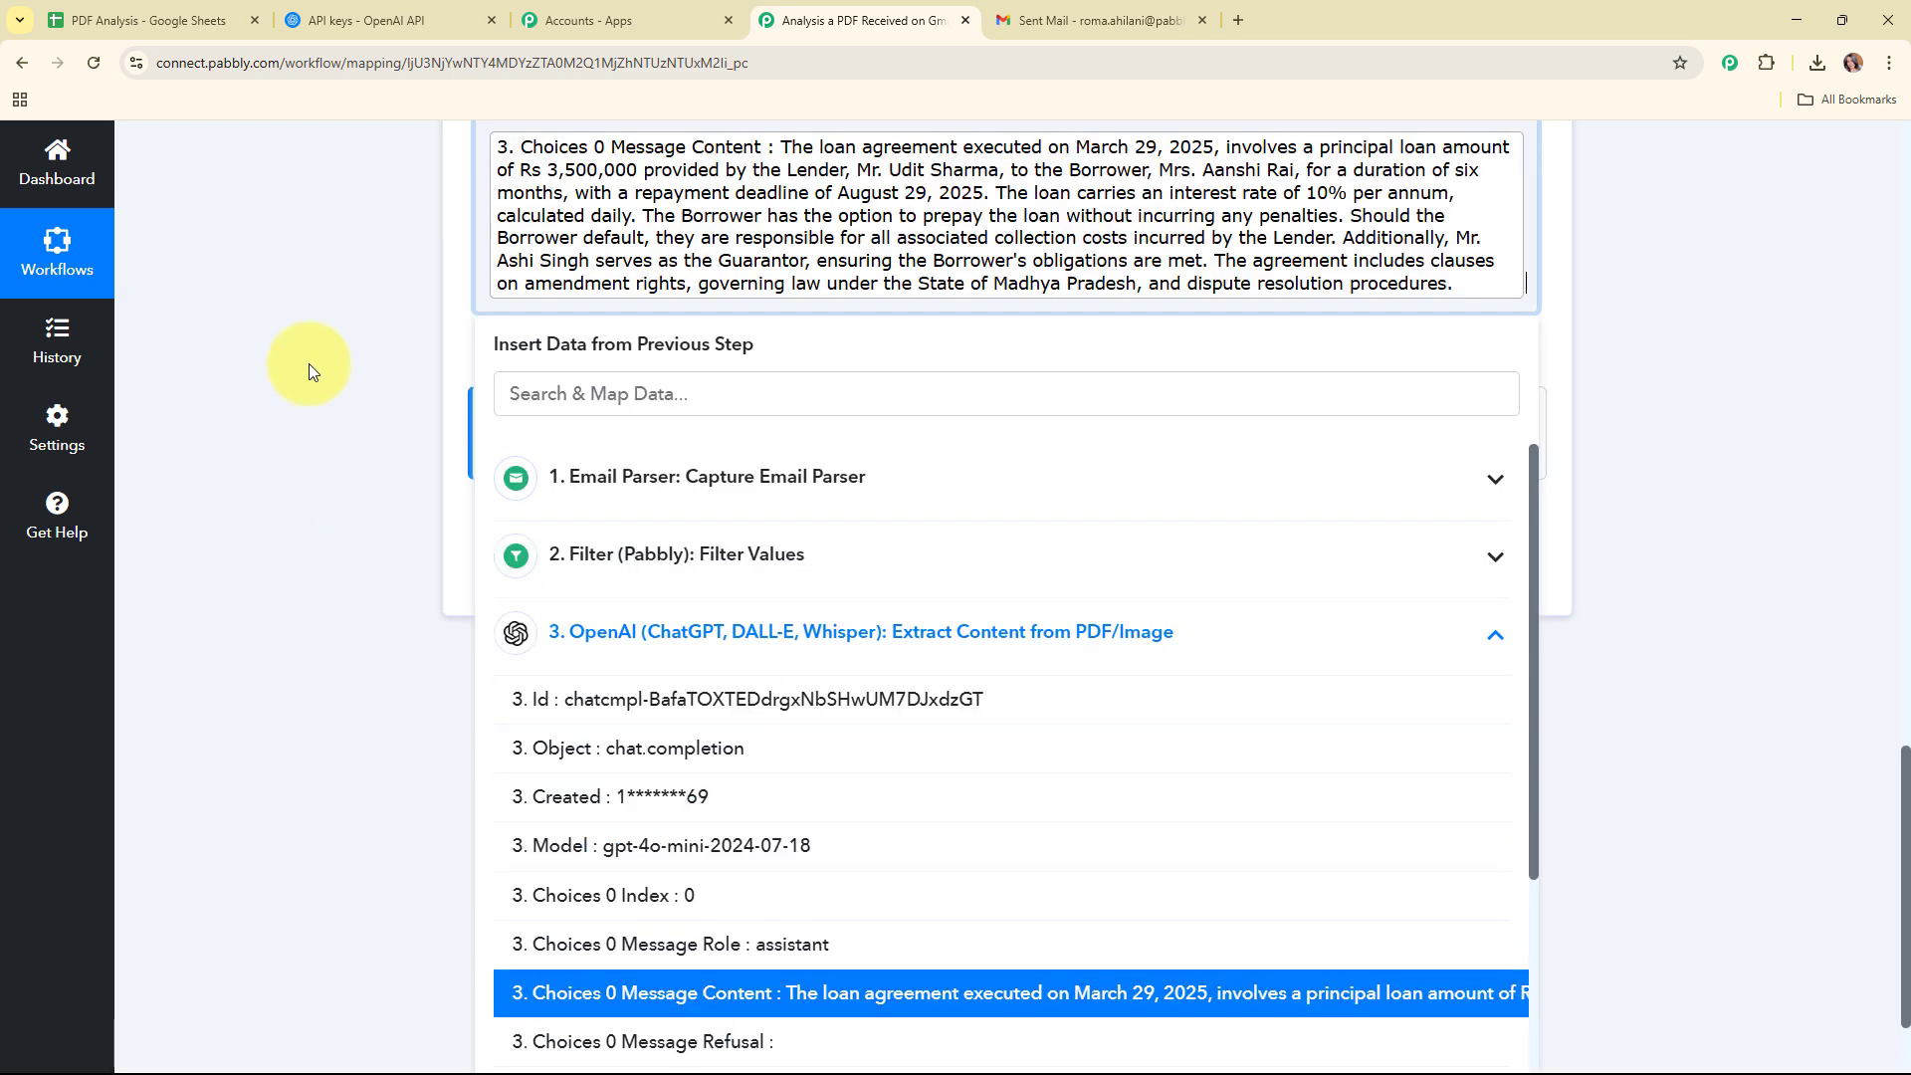
pyautogui.click(356, 343)
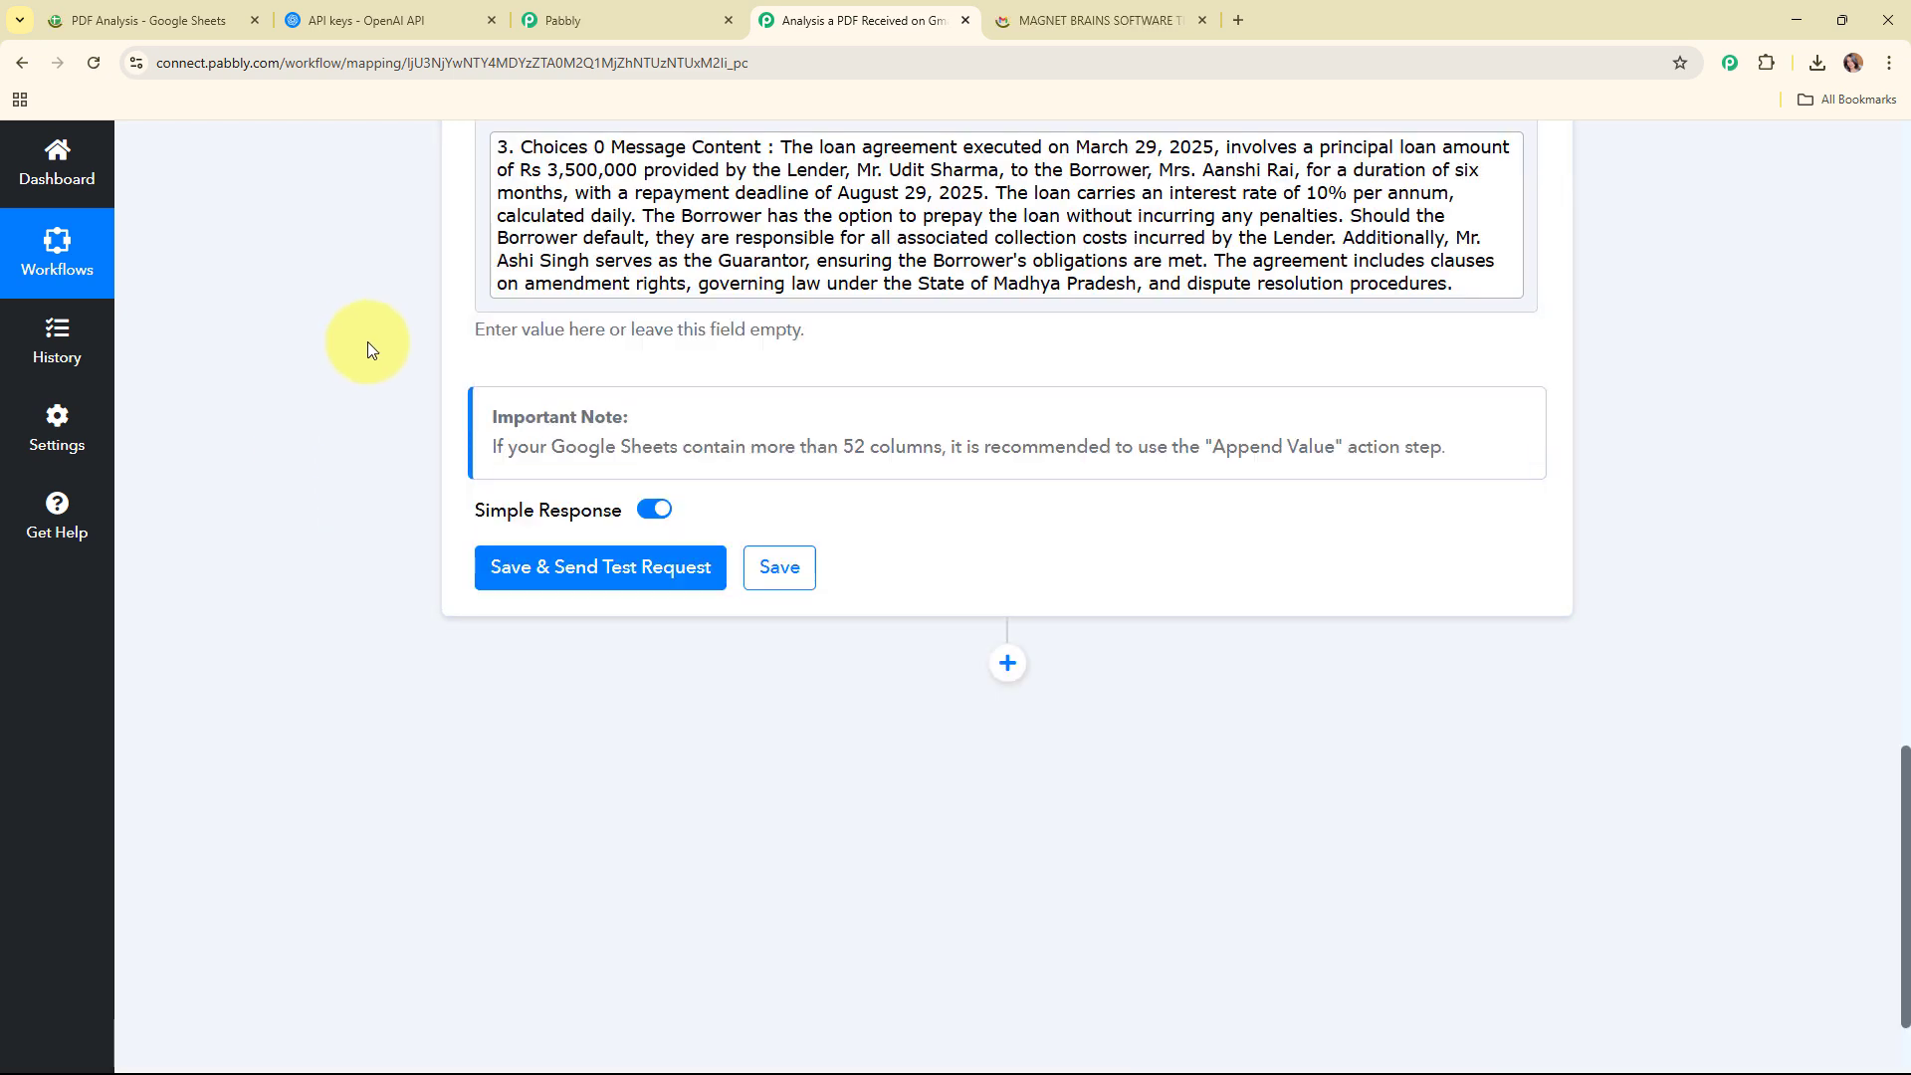
# Save the Google Sheets step with a test request, look over the response and collapse the step
pyautogui.click(617, 573)
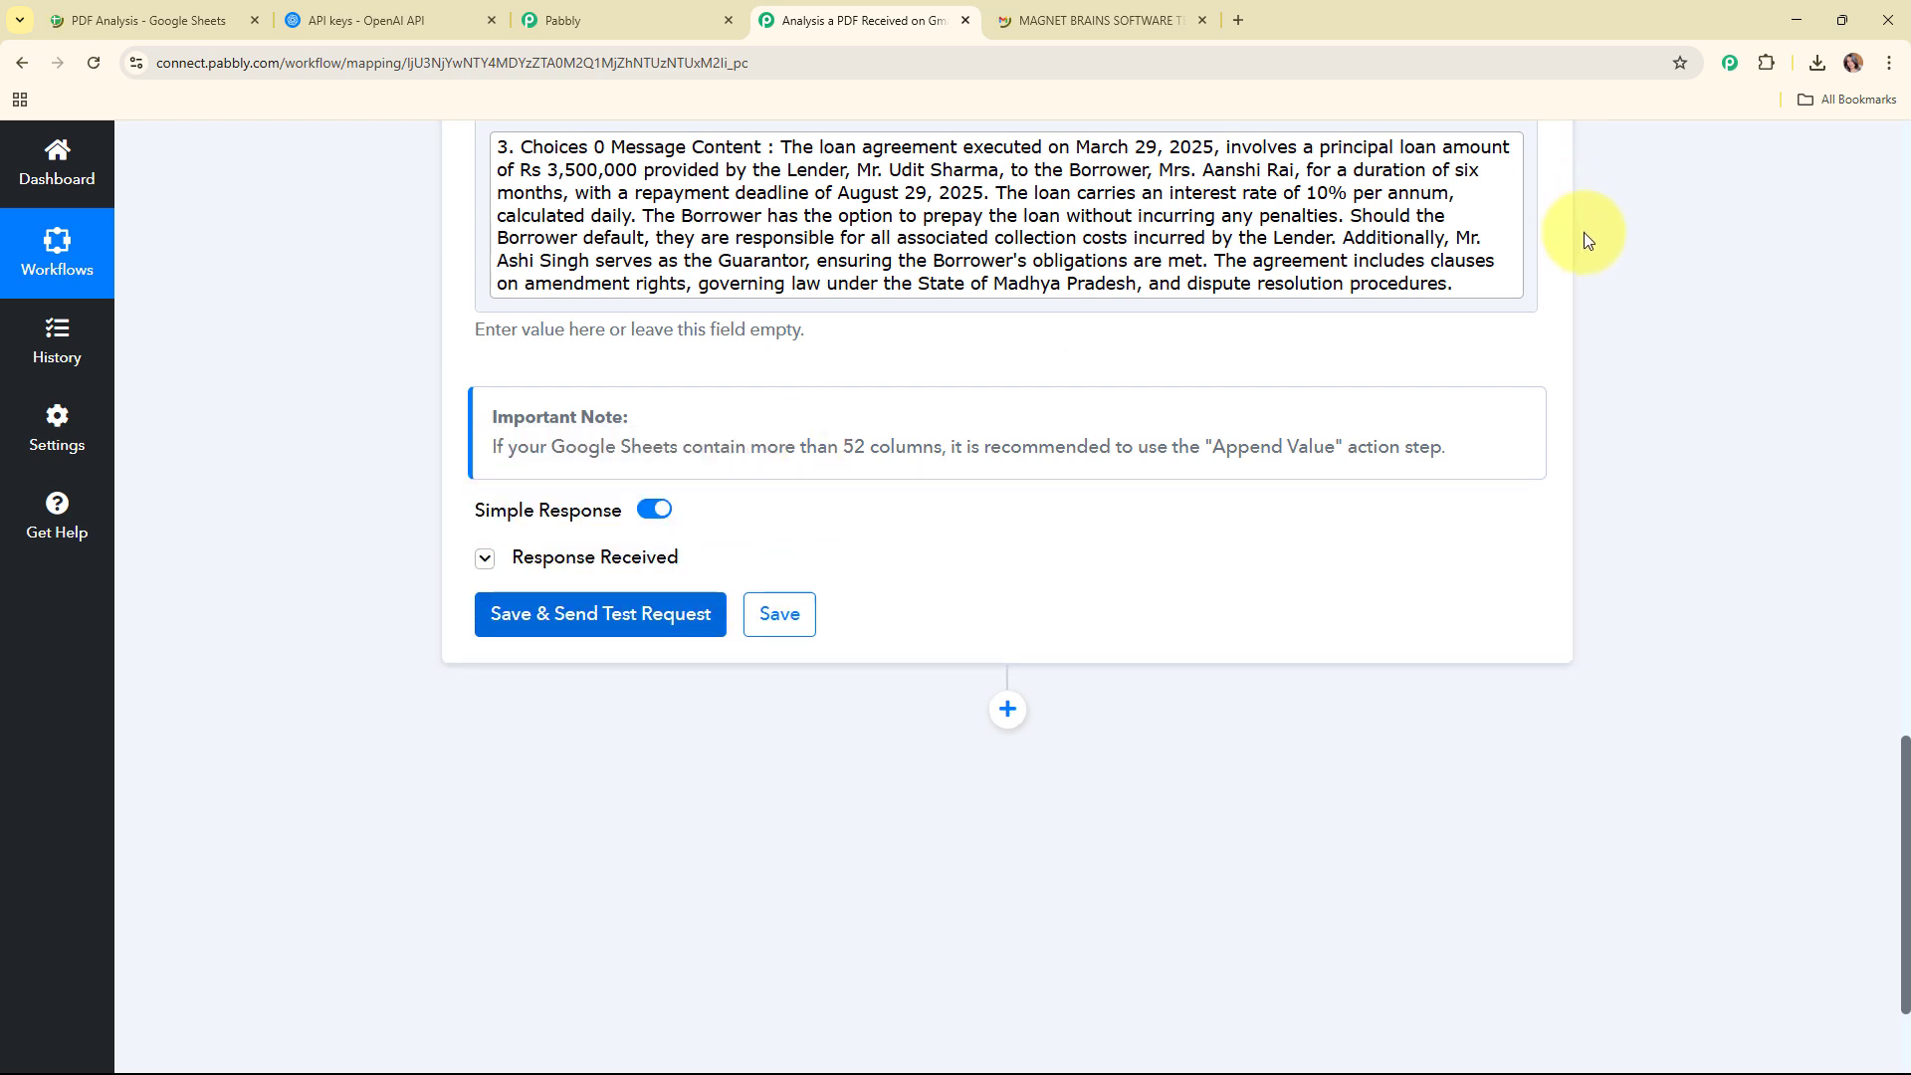
pyautogui.scroll(-5, 1585, 231)
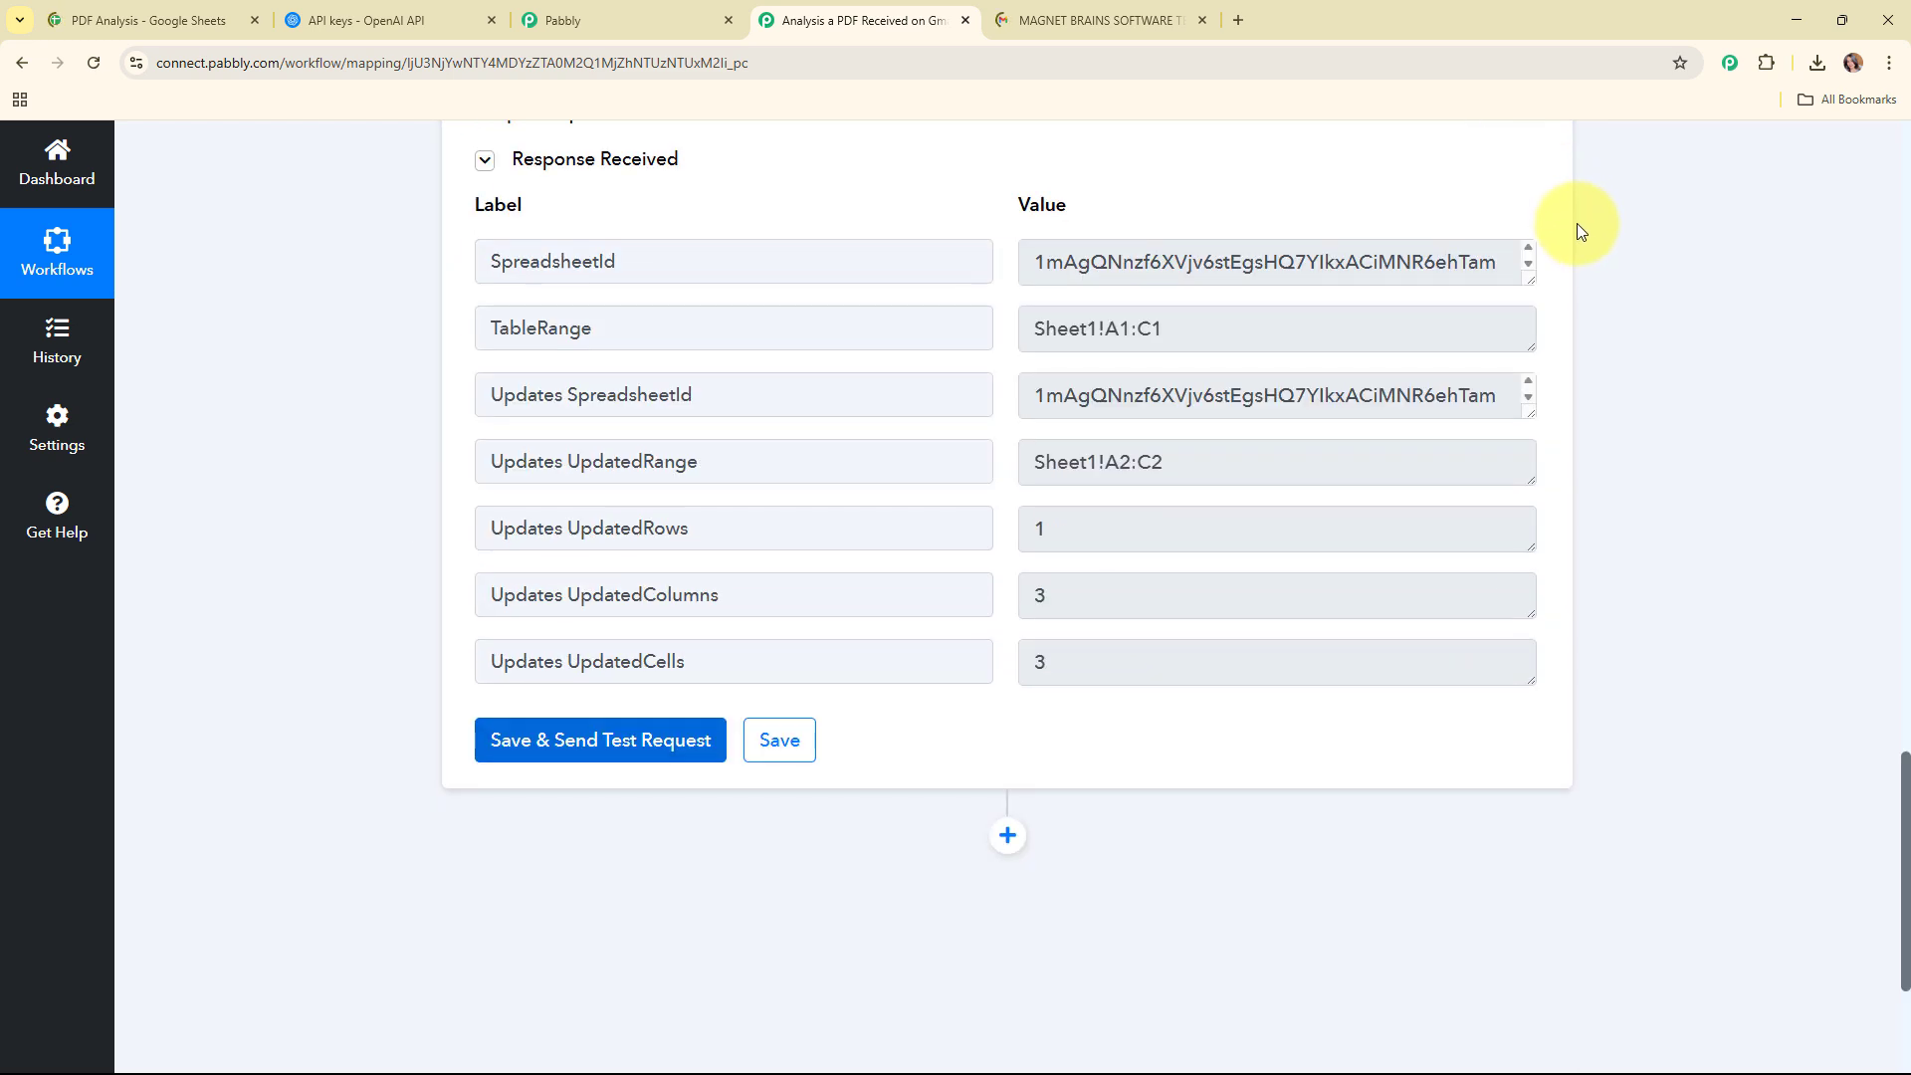
pyautogui.scroll(20, 1646, 230)
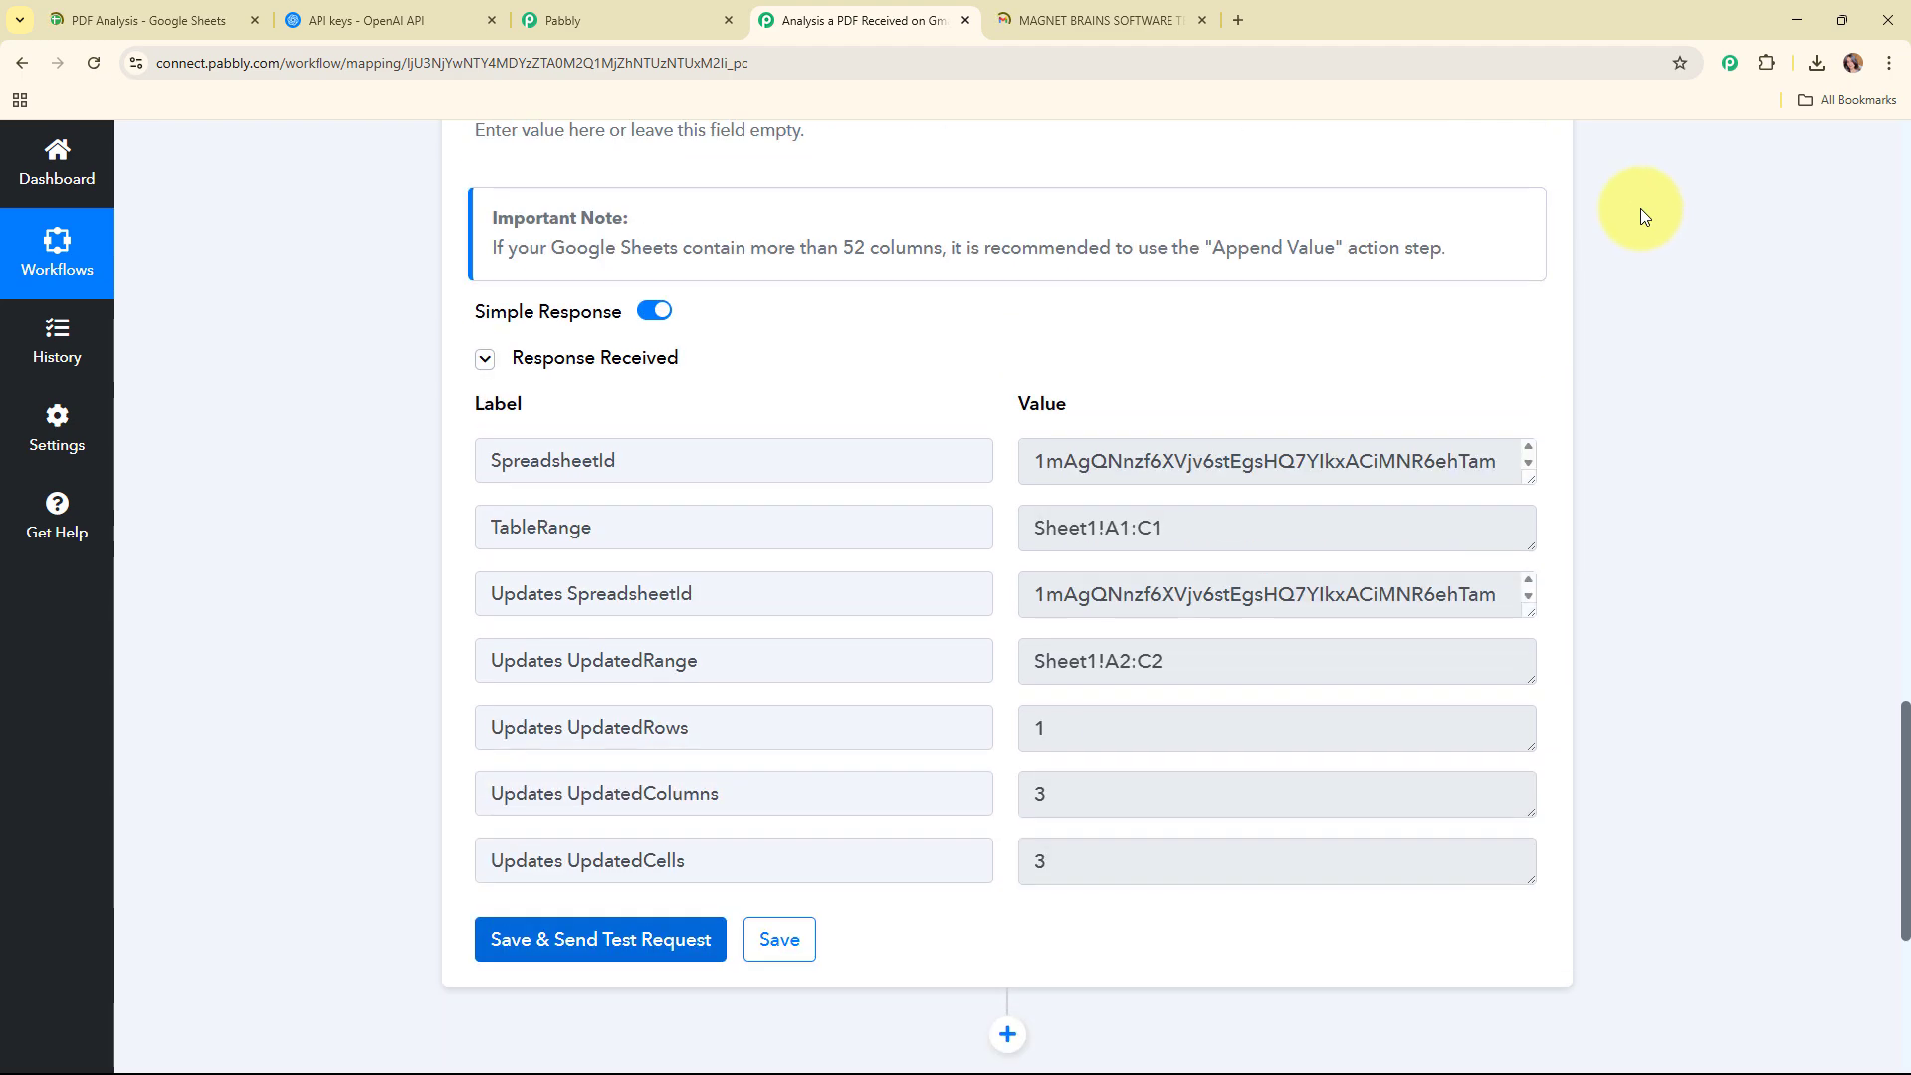
pyautogui.scroll(4, 1592, 259)
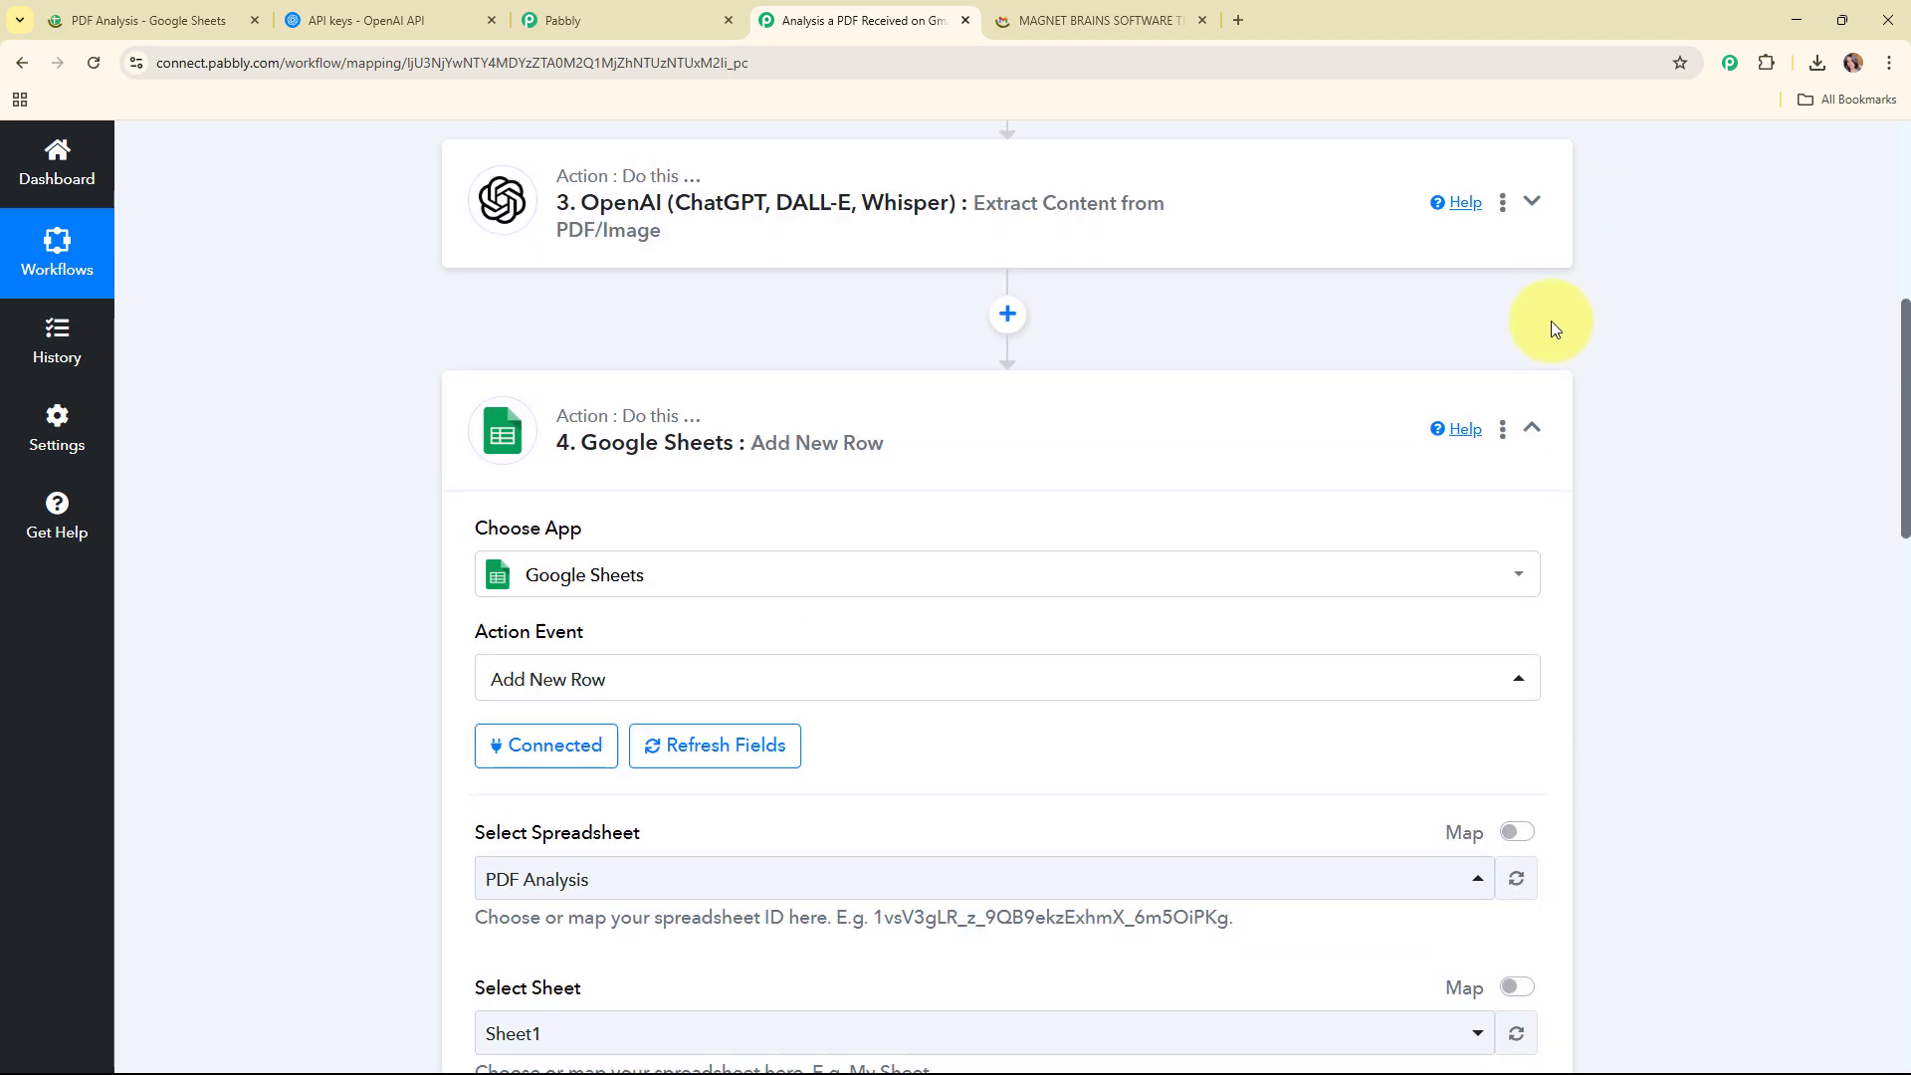
pyautogui.click(1472, 392)
pyautogui.scroll(3, 568, 423)
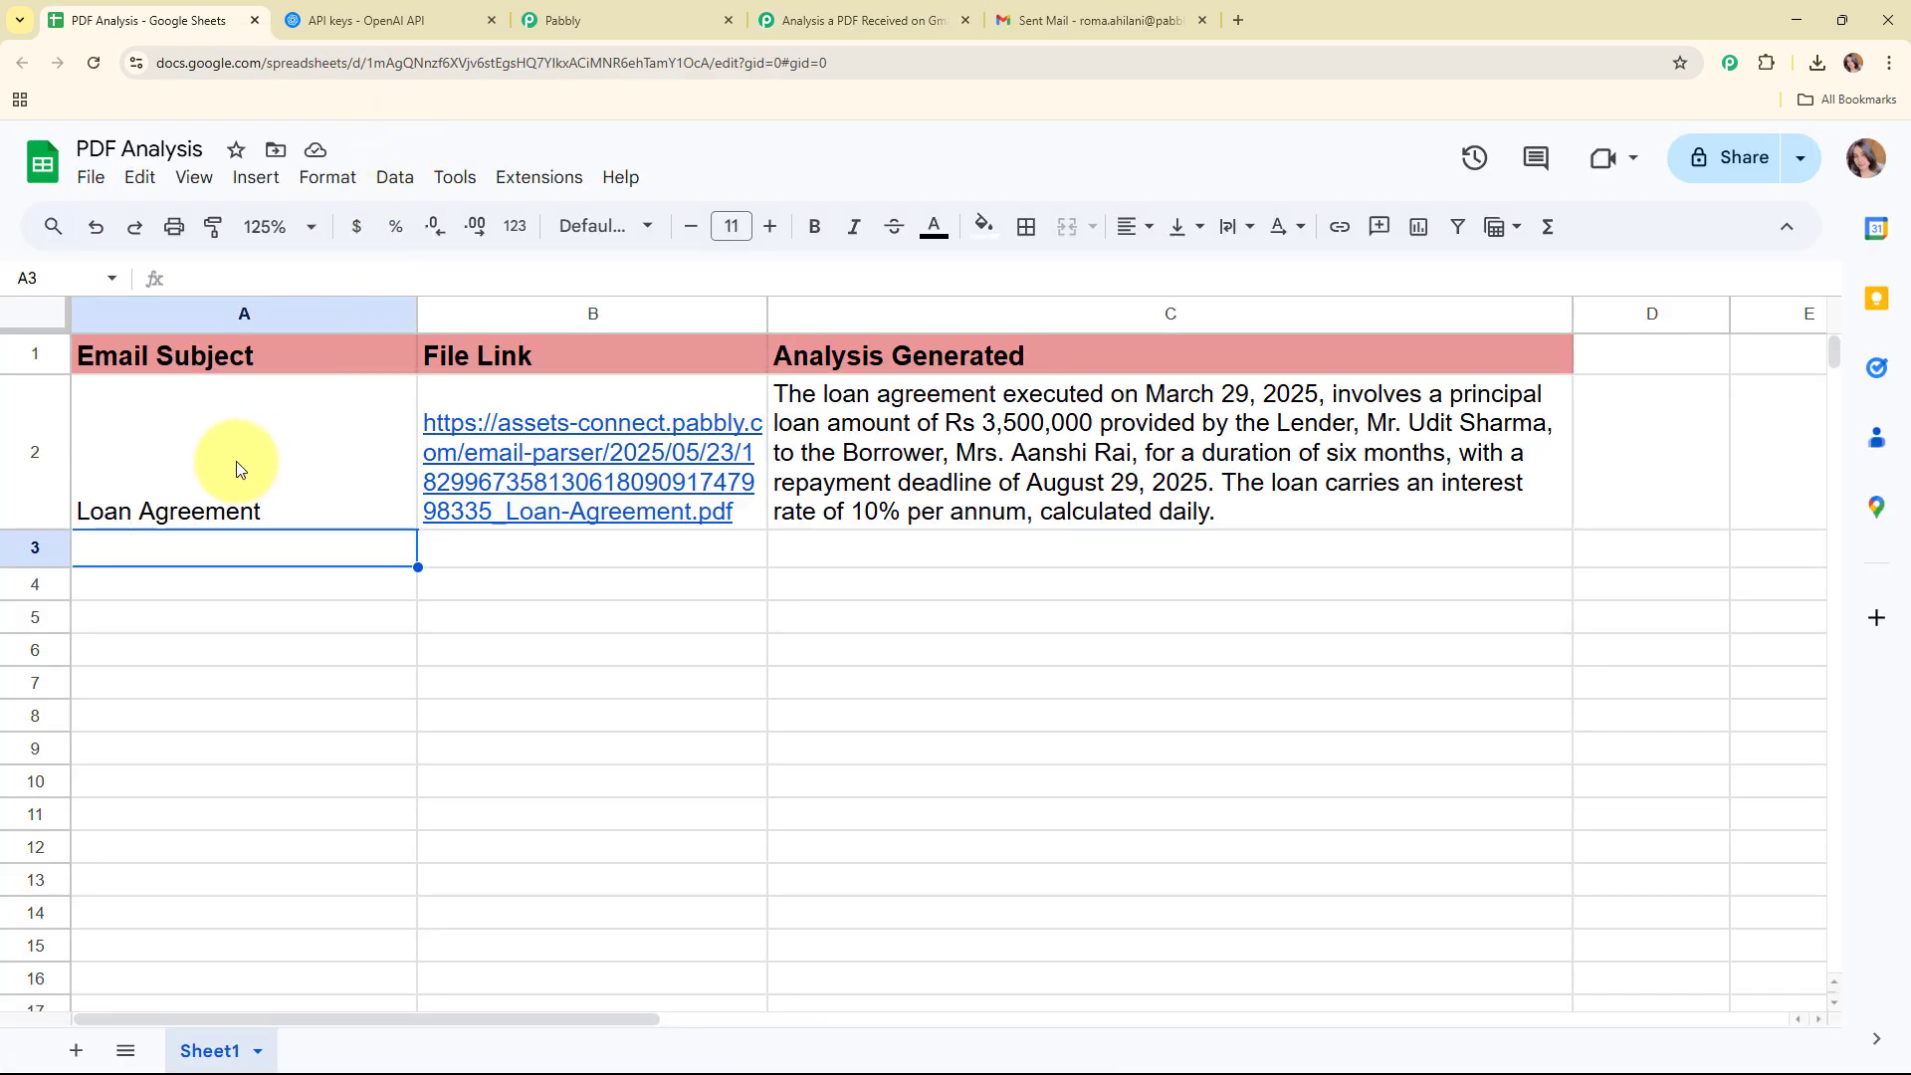
# Check the email subject, file link and analysis cells of row 2 in the PDF Analysis spreadsheet
pyautogui.click(237, 466)
pyautogui.click(631, 393)
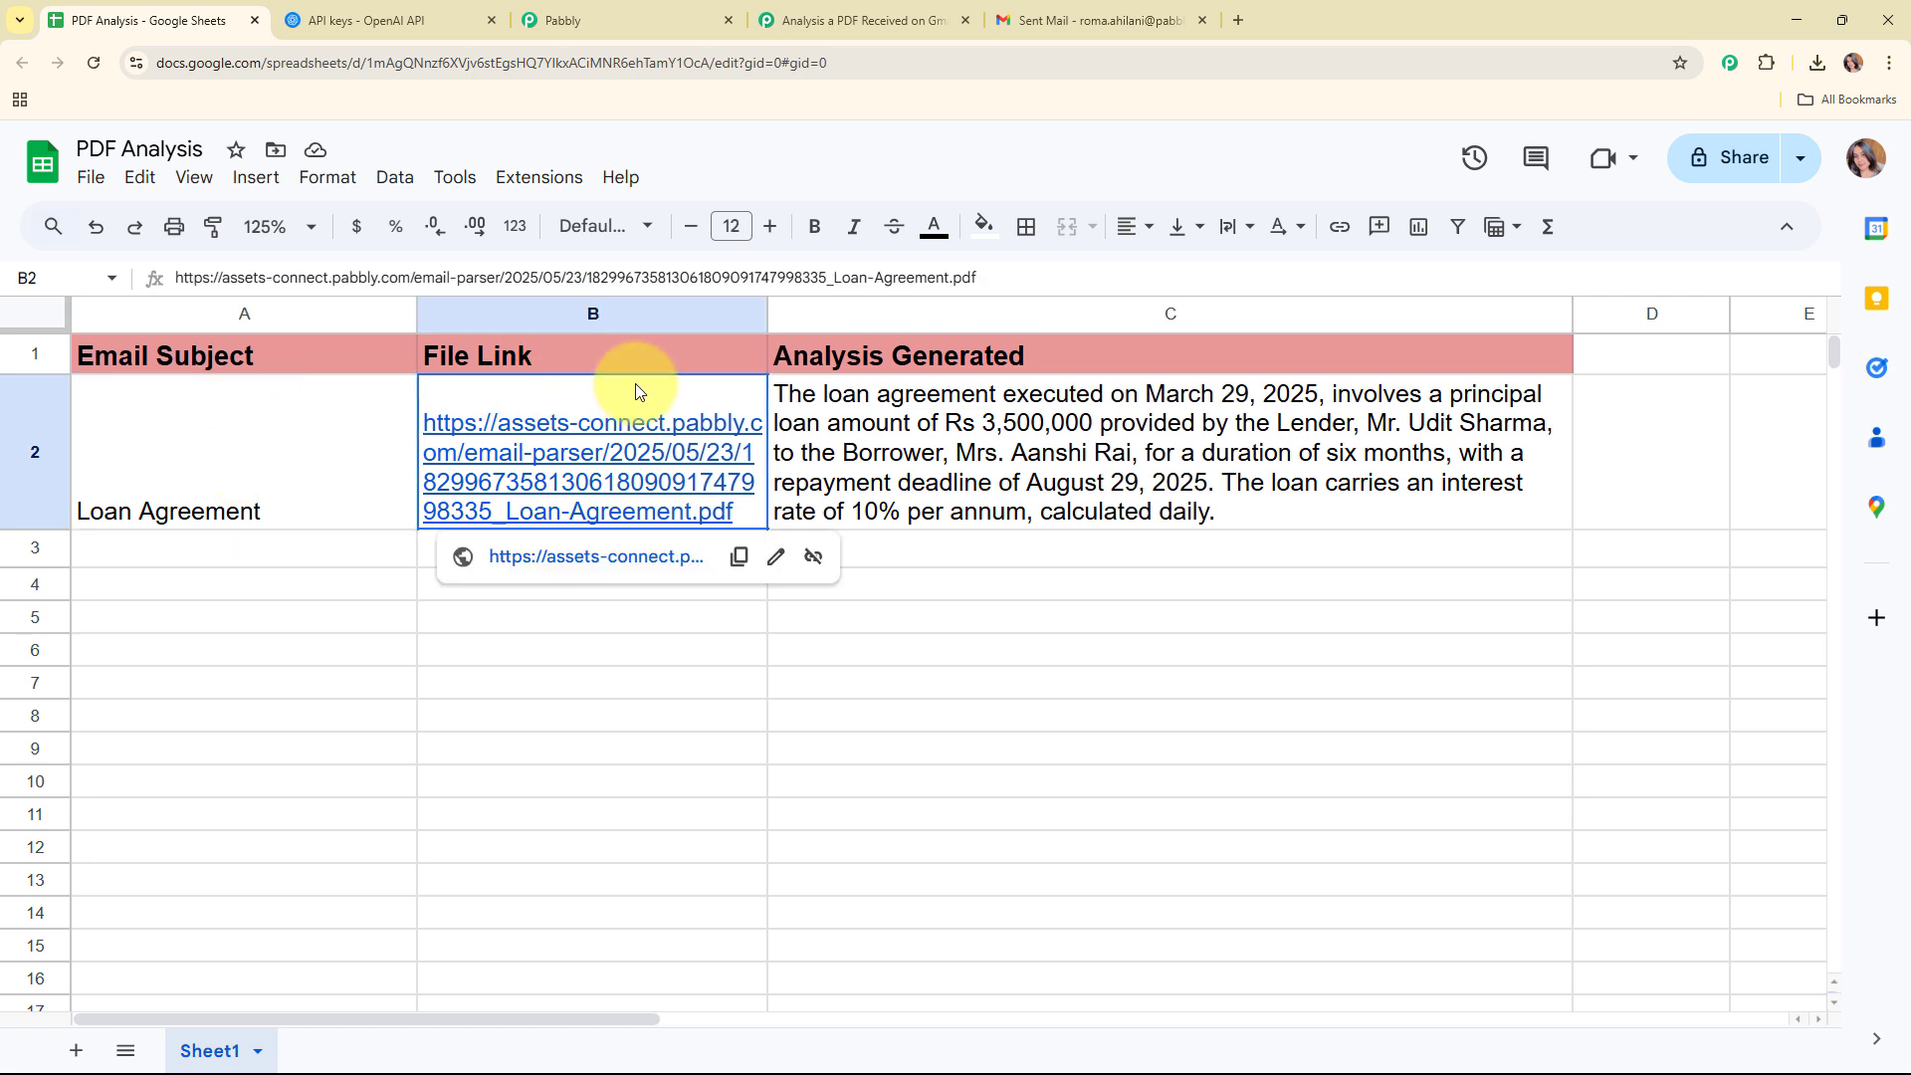
pyautogui.click(1028, 403)
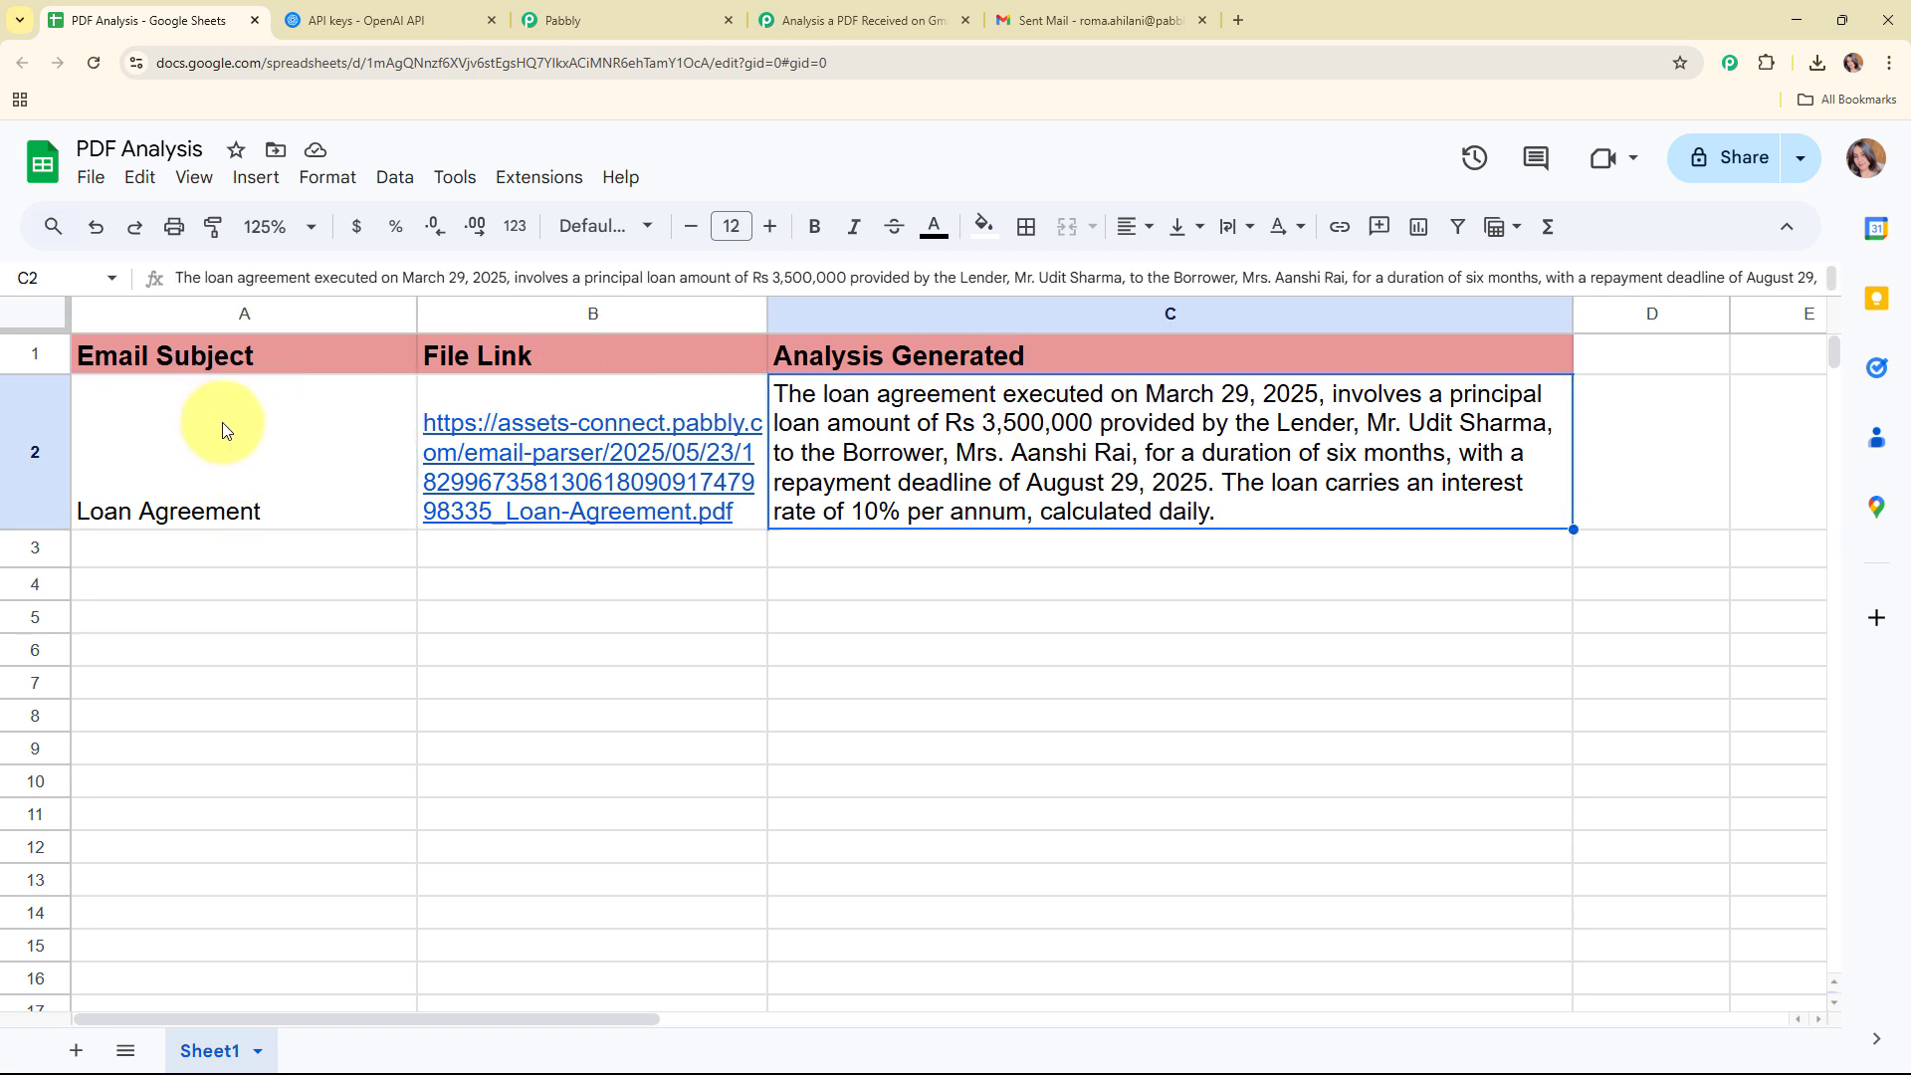
# Return to Pabbly Connect and review the workflow from its title and Email Parser trigger through the Filter, OpenAI and Google Sheets steps
pyautogui.click(908, 6)
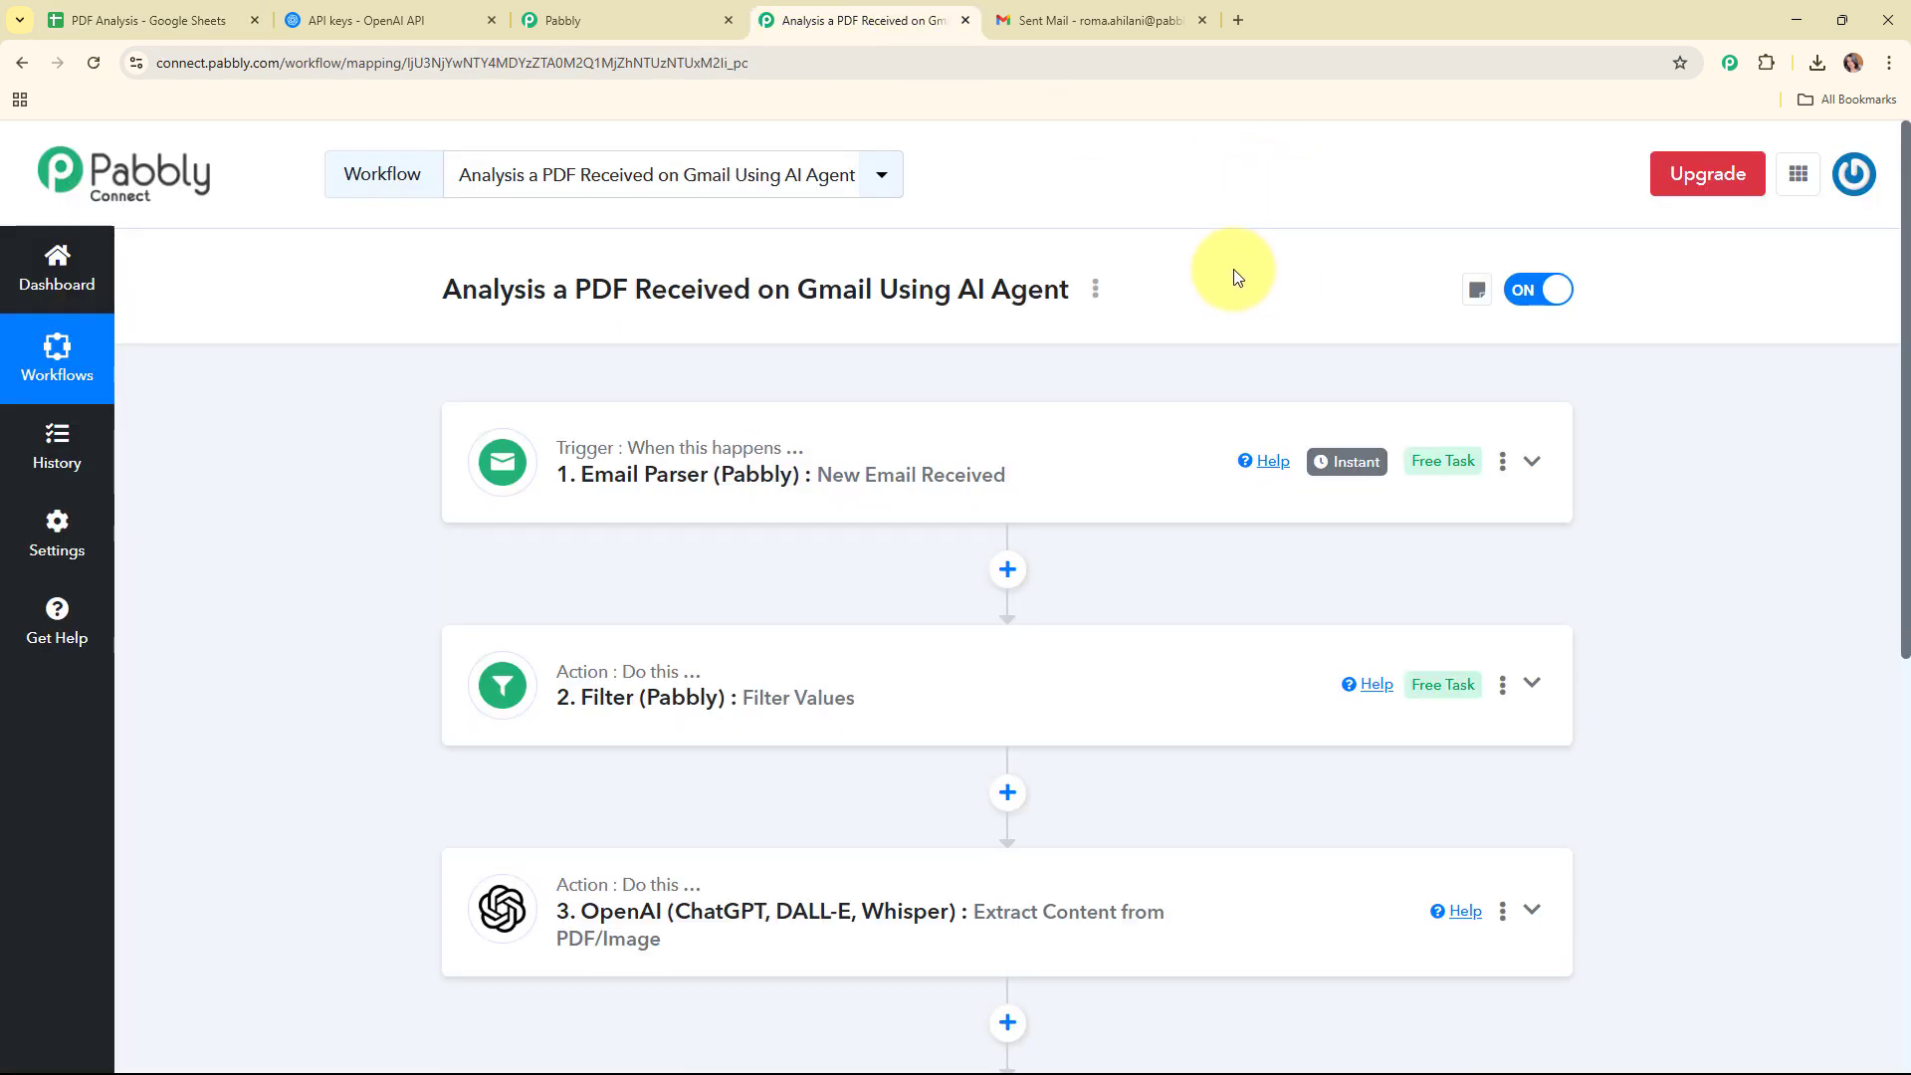
pyautogui.scroll(-2, 1233, 269)
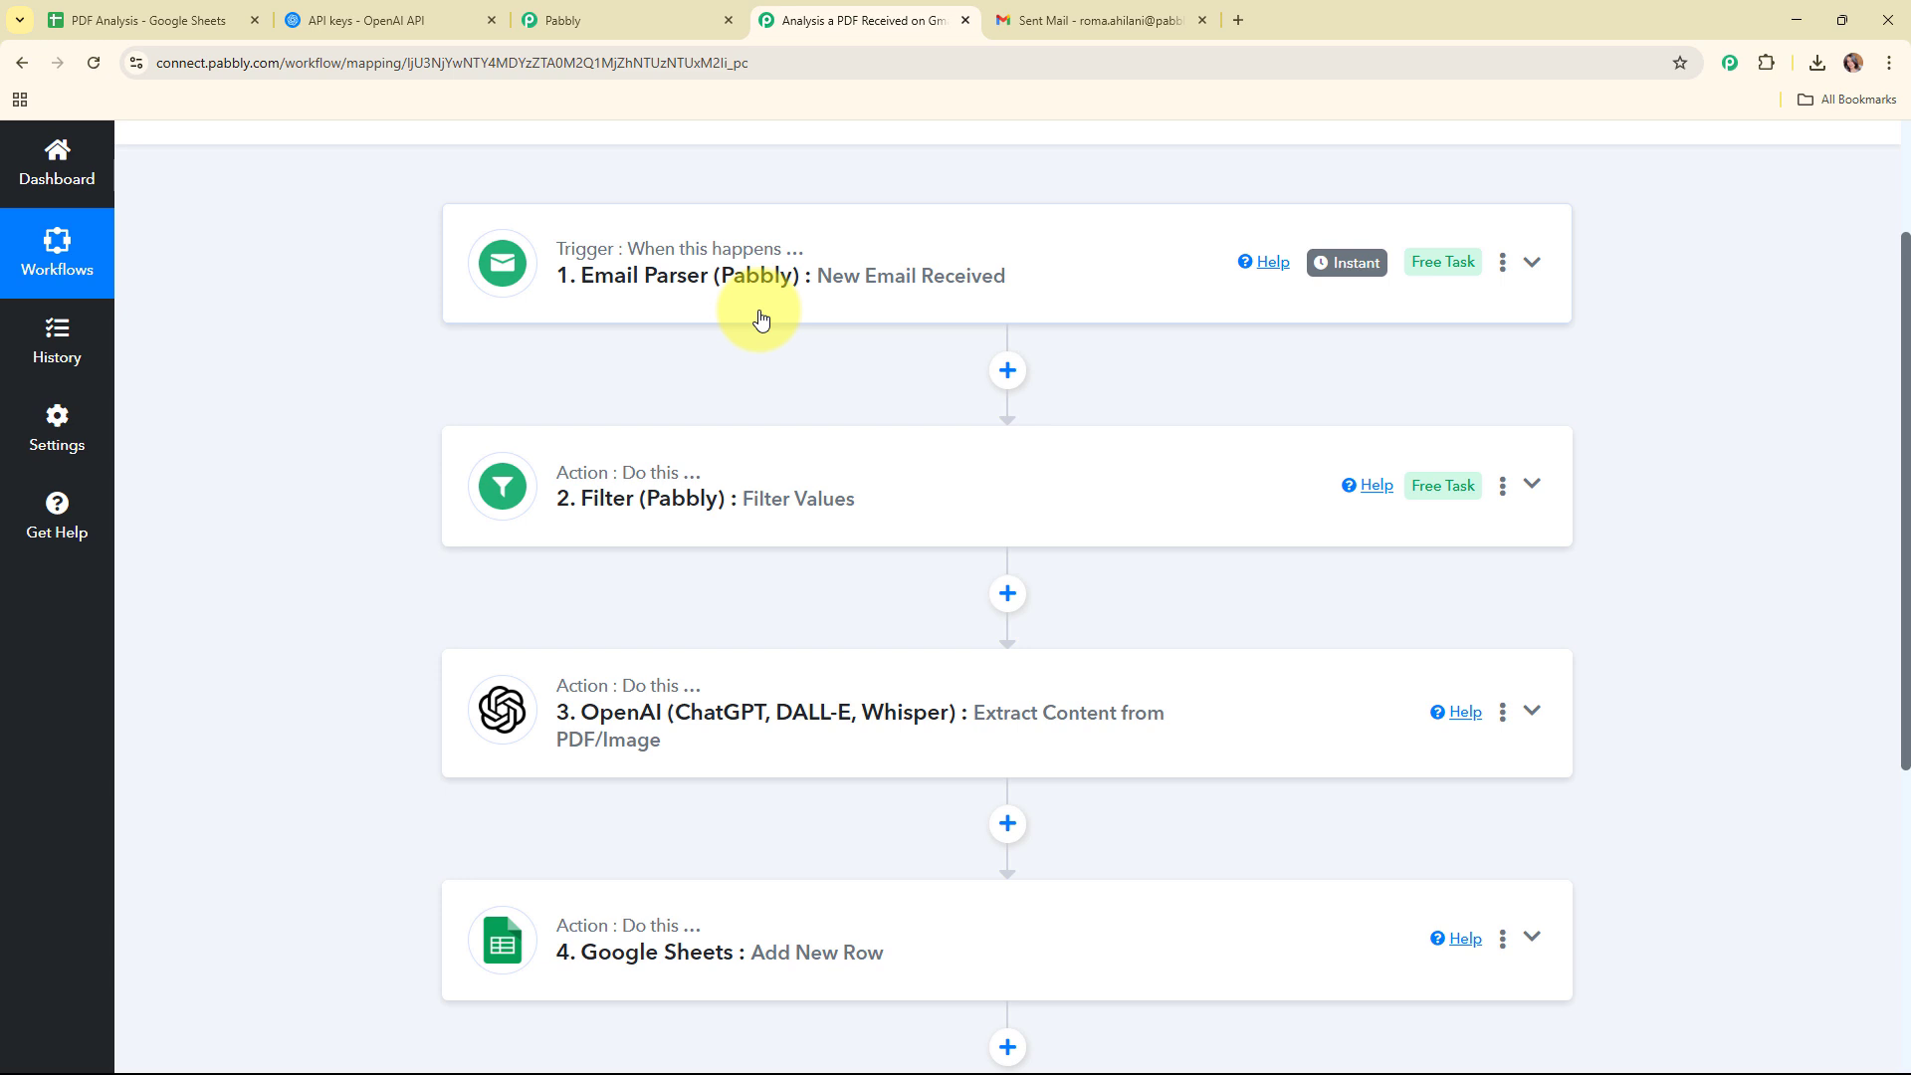
pyautogui.scroll(-2, 762, 317)
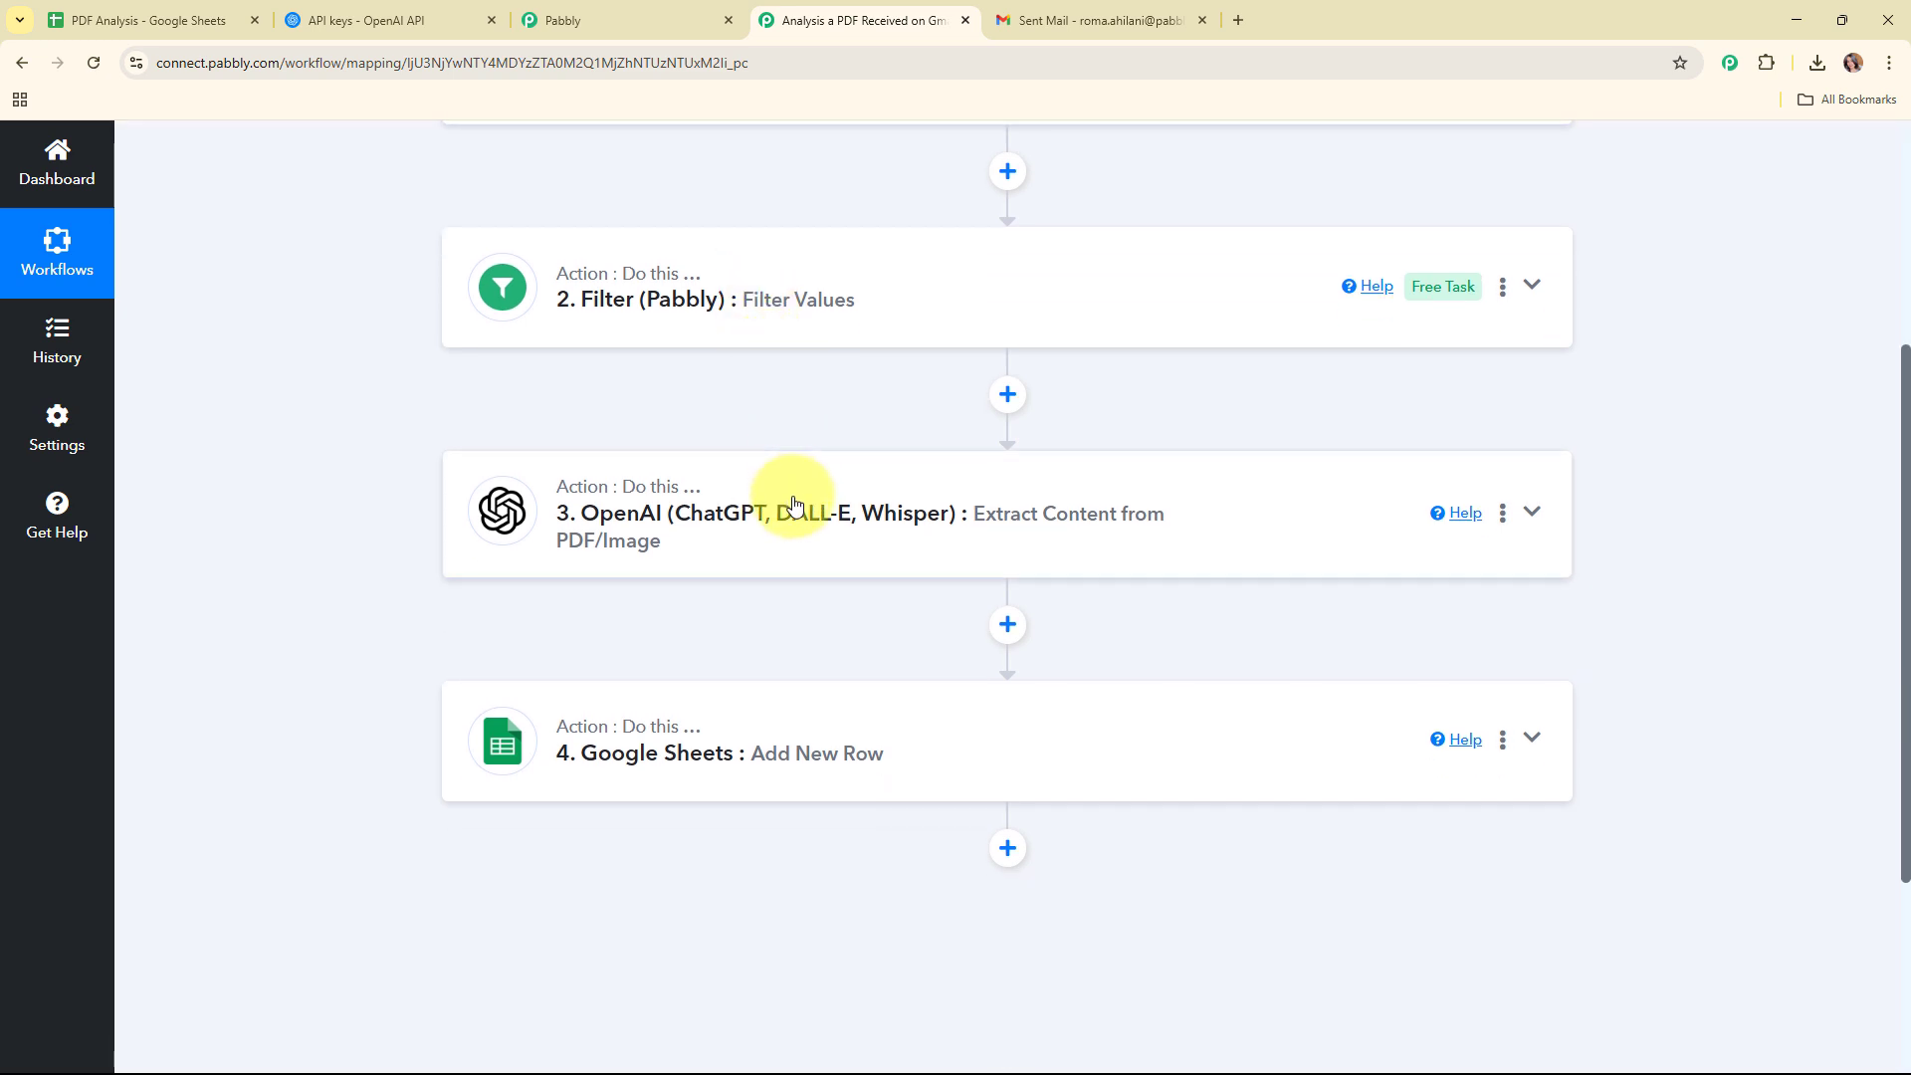
pyautogui.scroll(2, 793, 299)
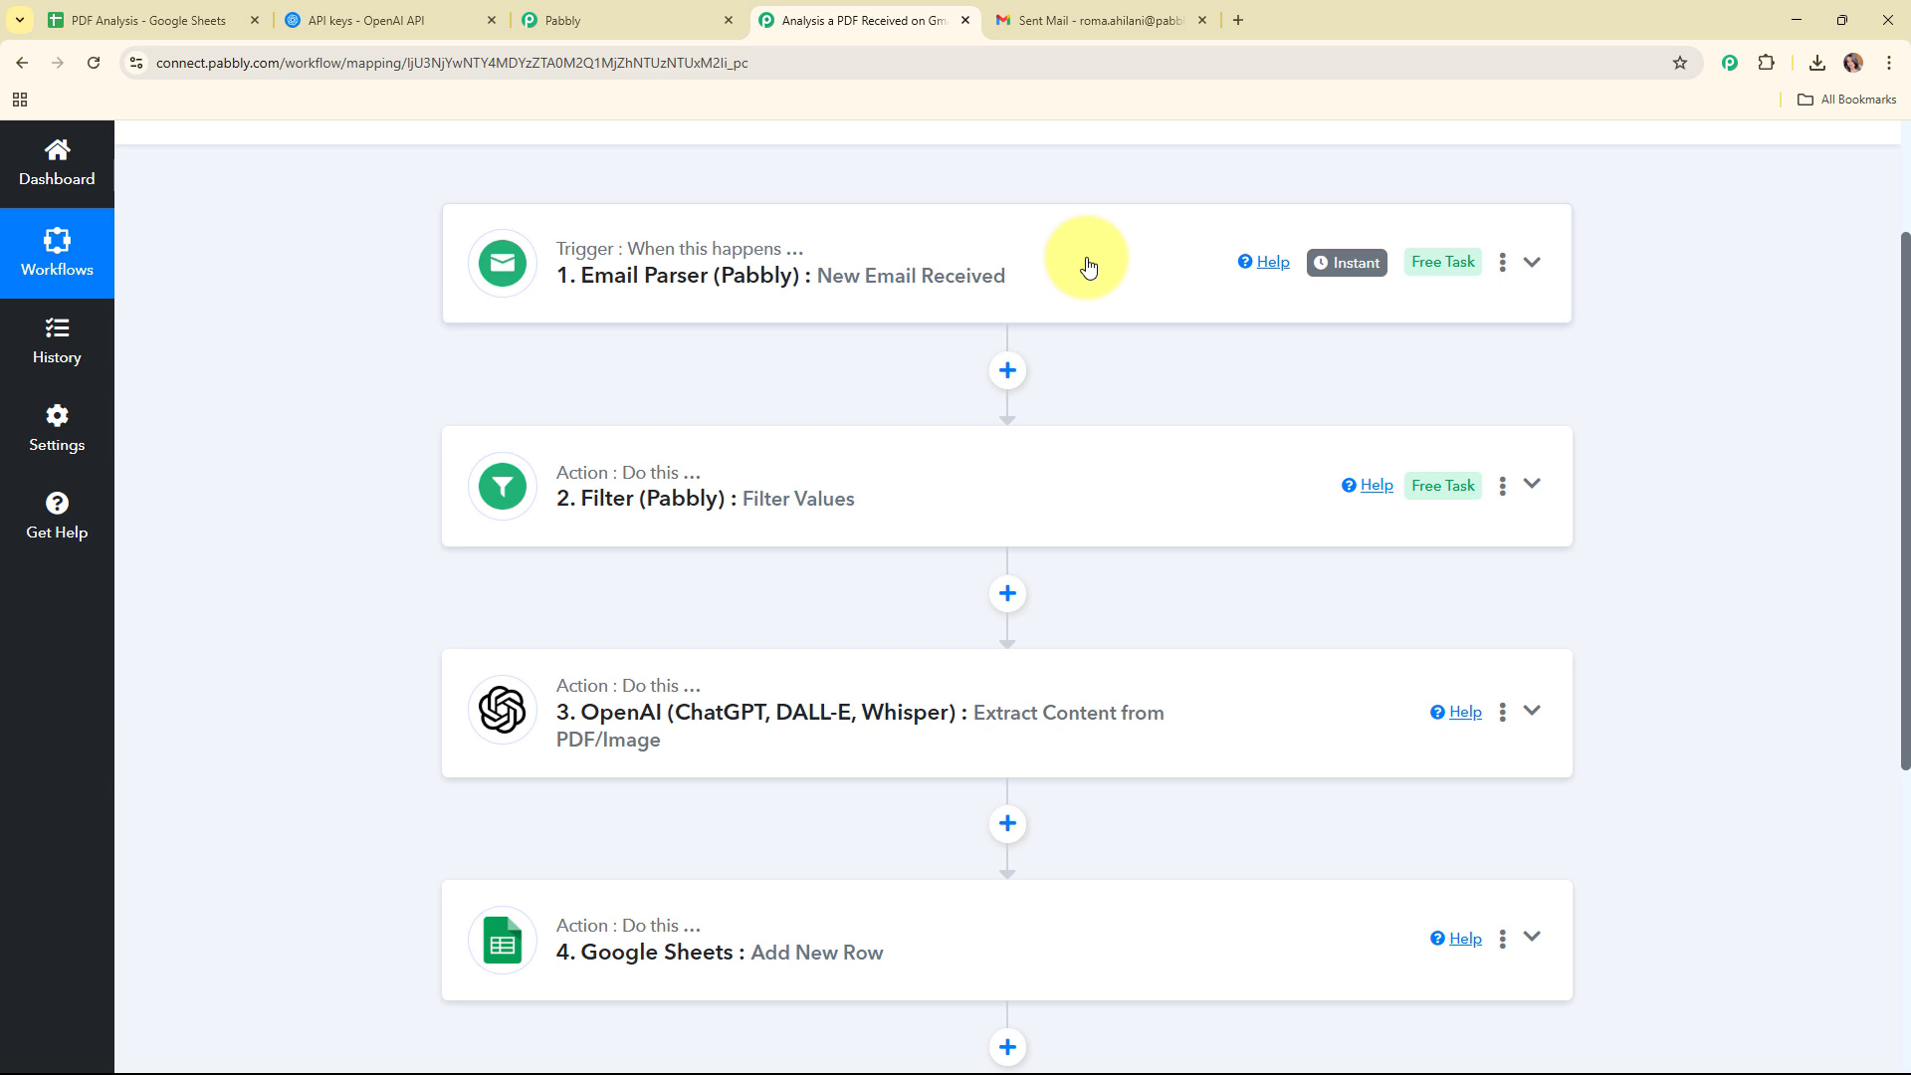
pyautogui.moveTo(864, 270)
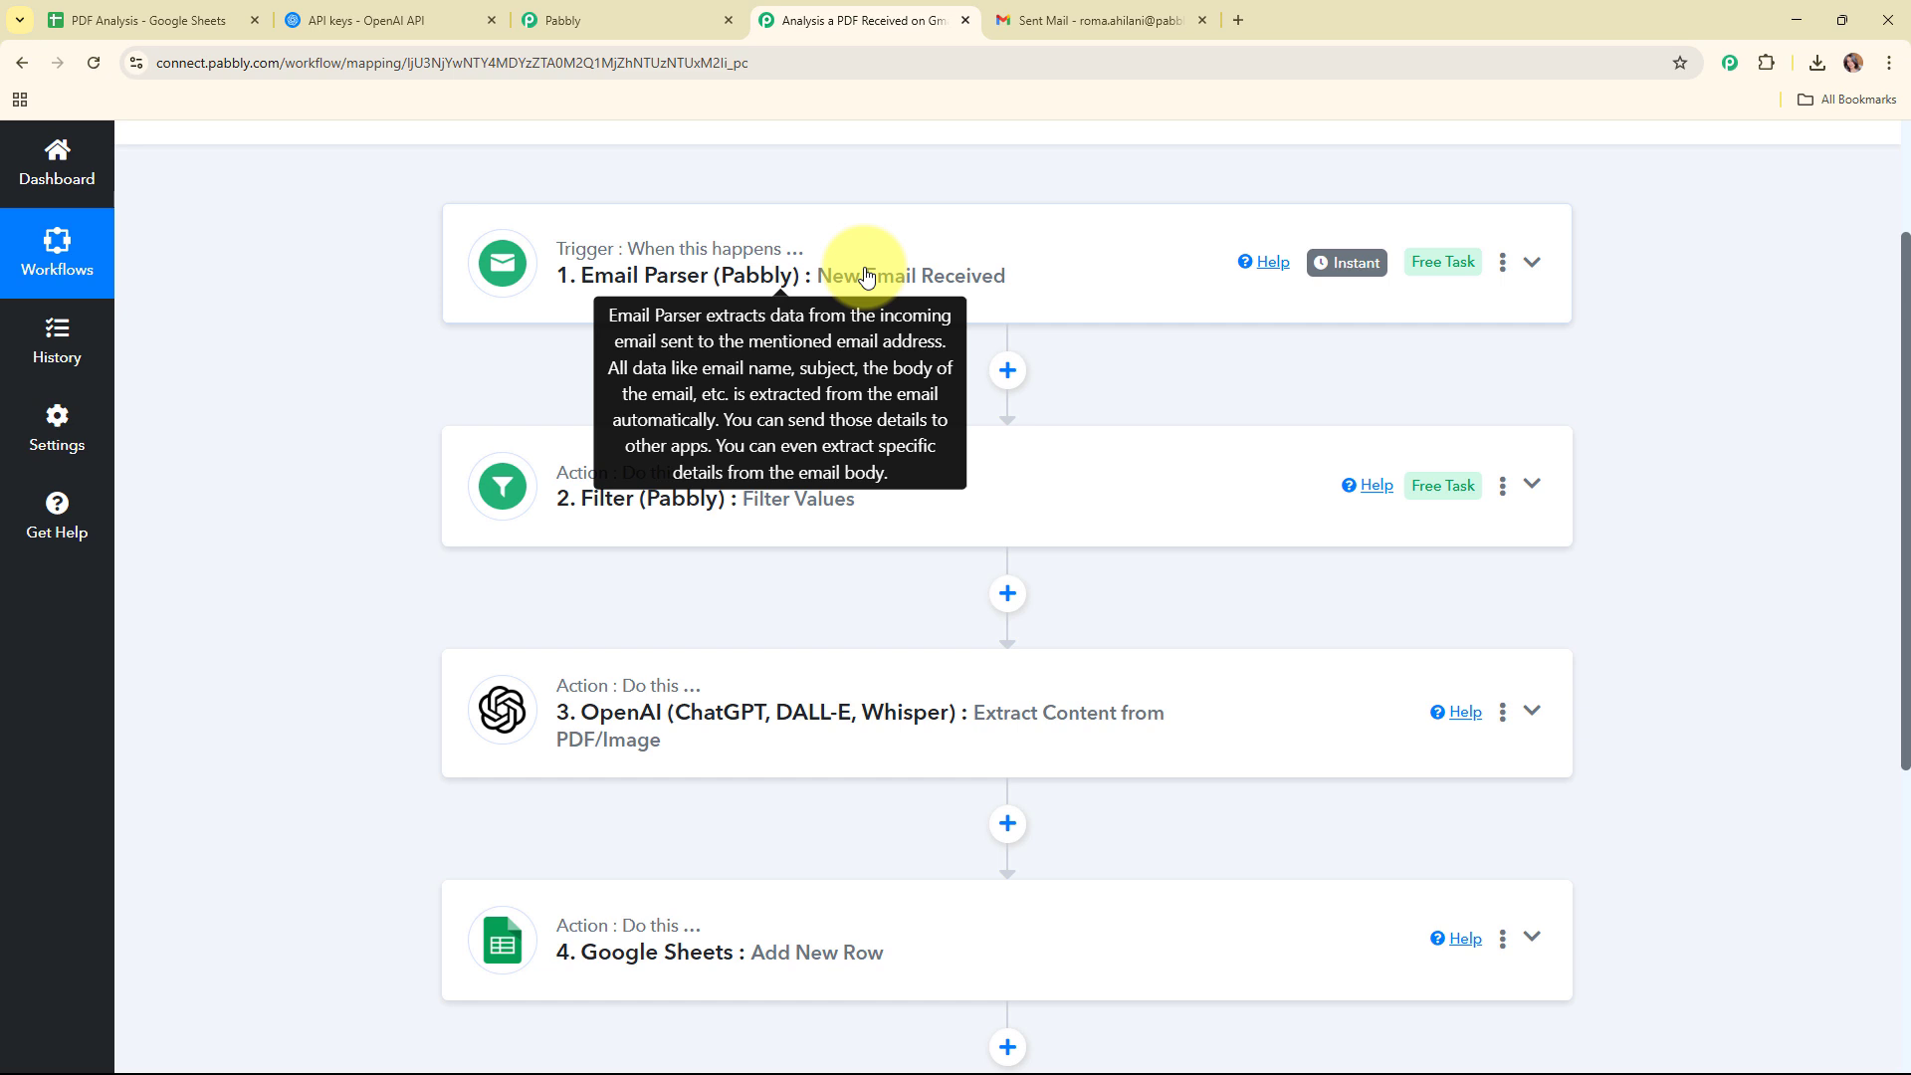
pyautogui.scroll(-1, 864, 274)
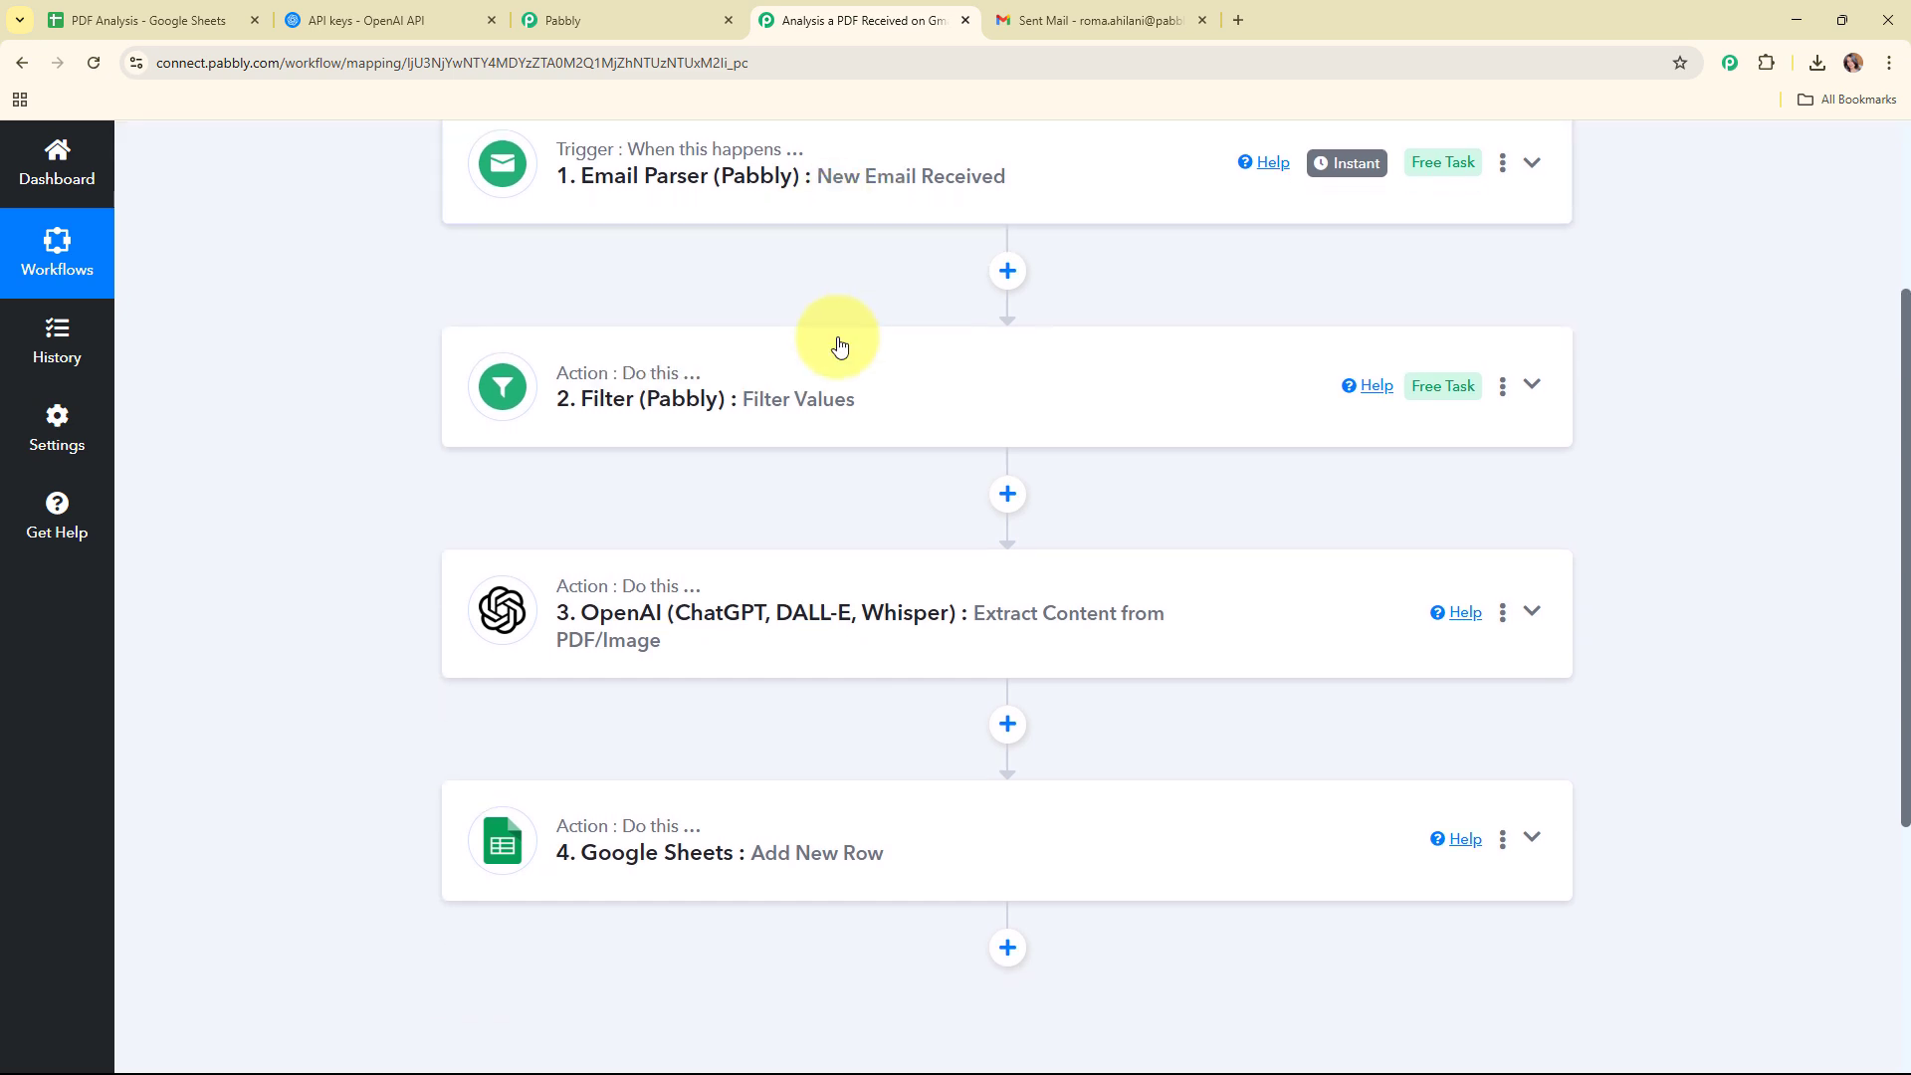
pyautogui.scroll(-2, 839, 346)
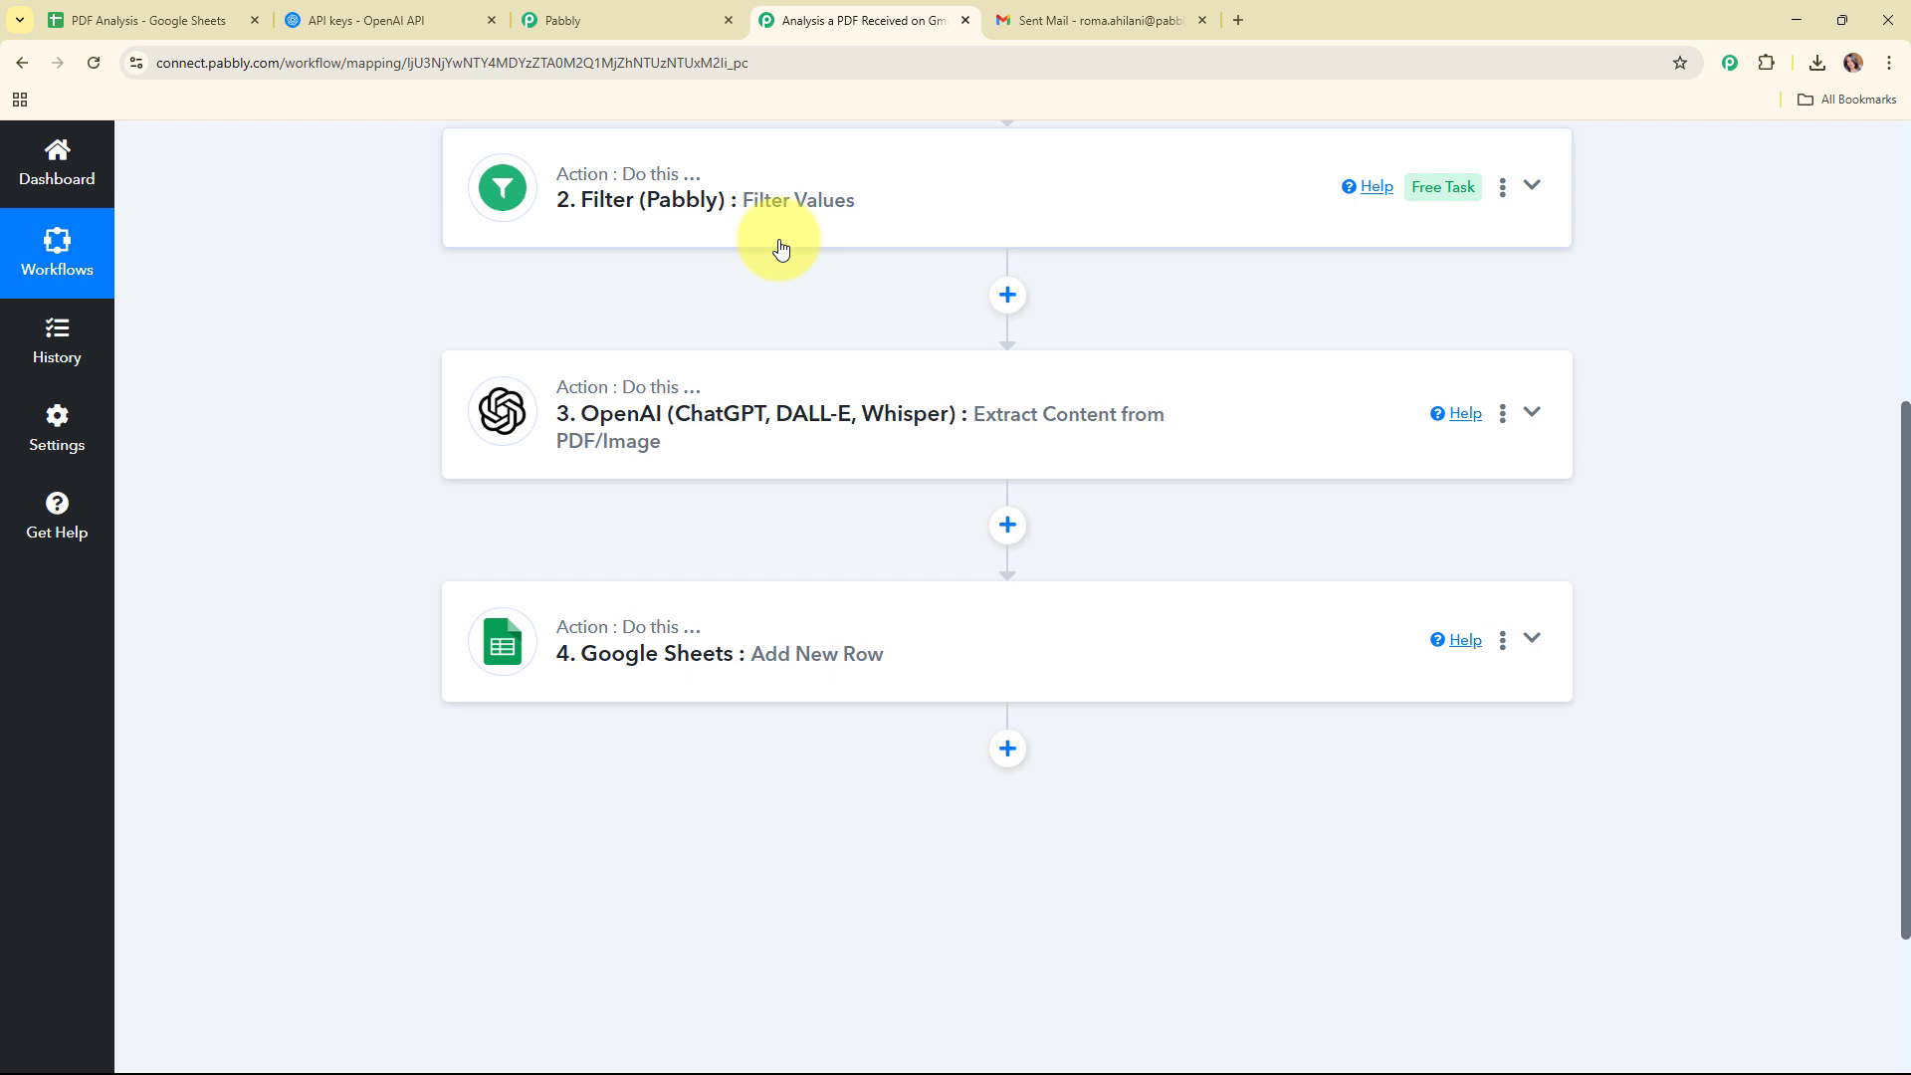
pyautogui.scroll(-2, 781, 249)
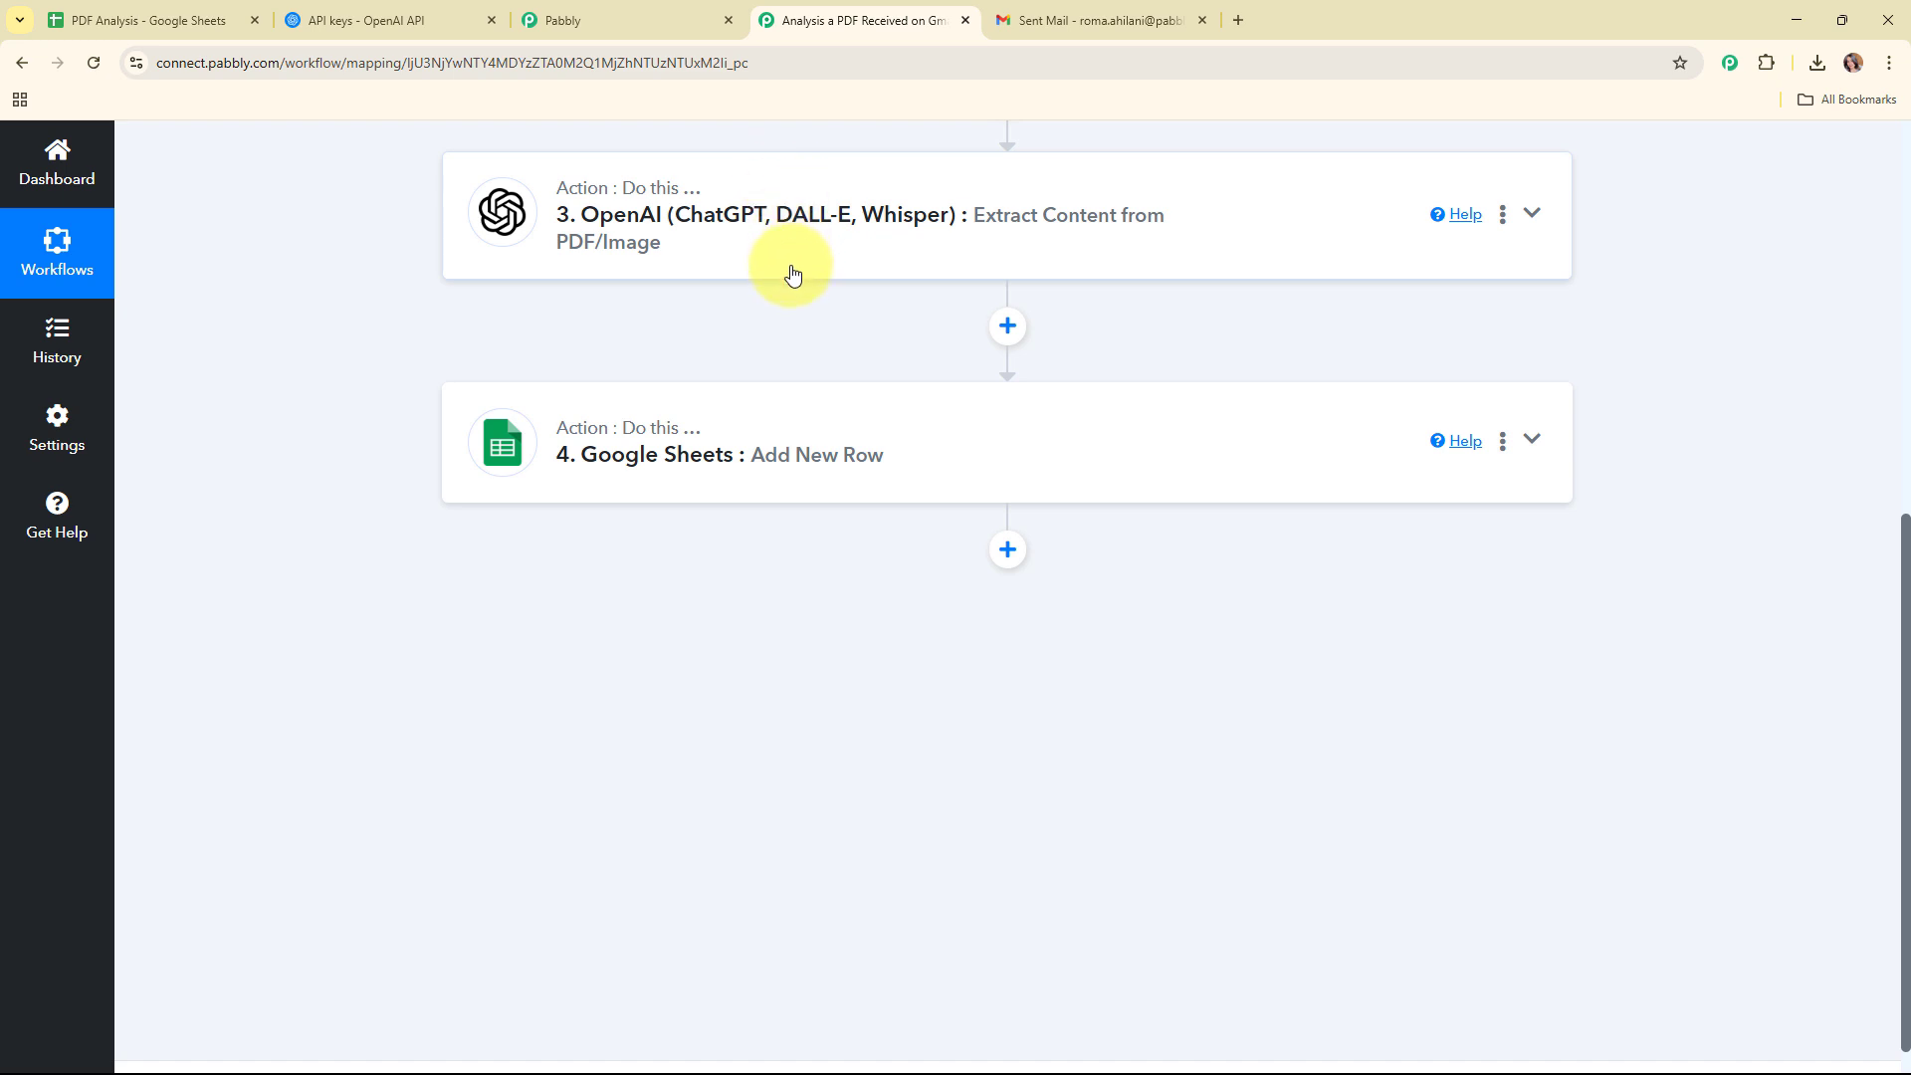
pyautogui.scroll(-1, 792, 273)
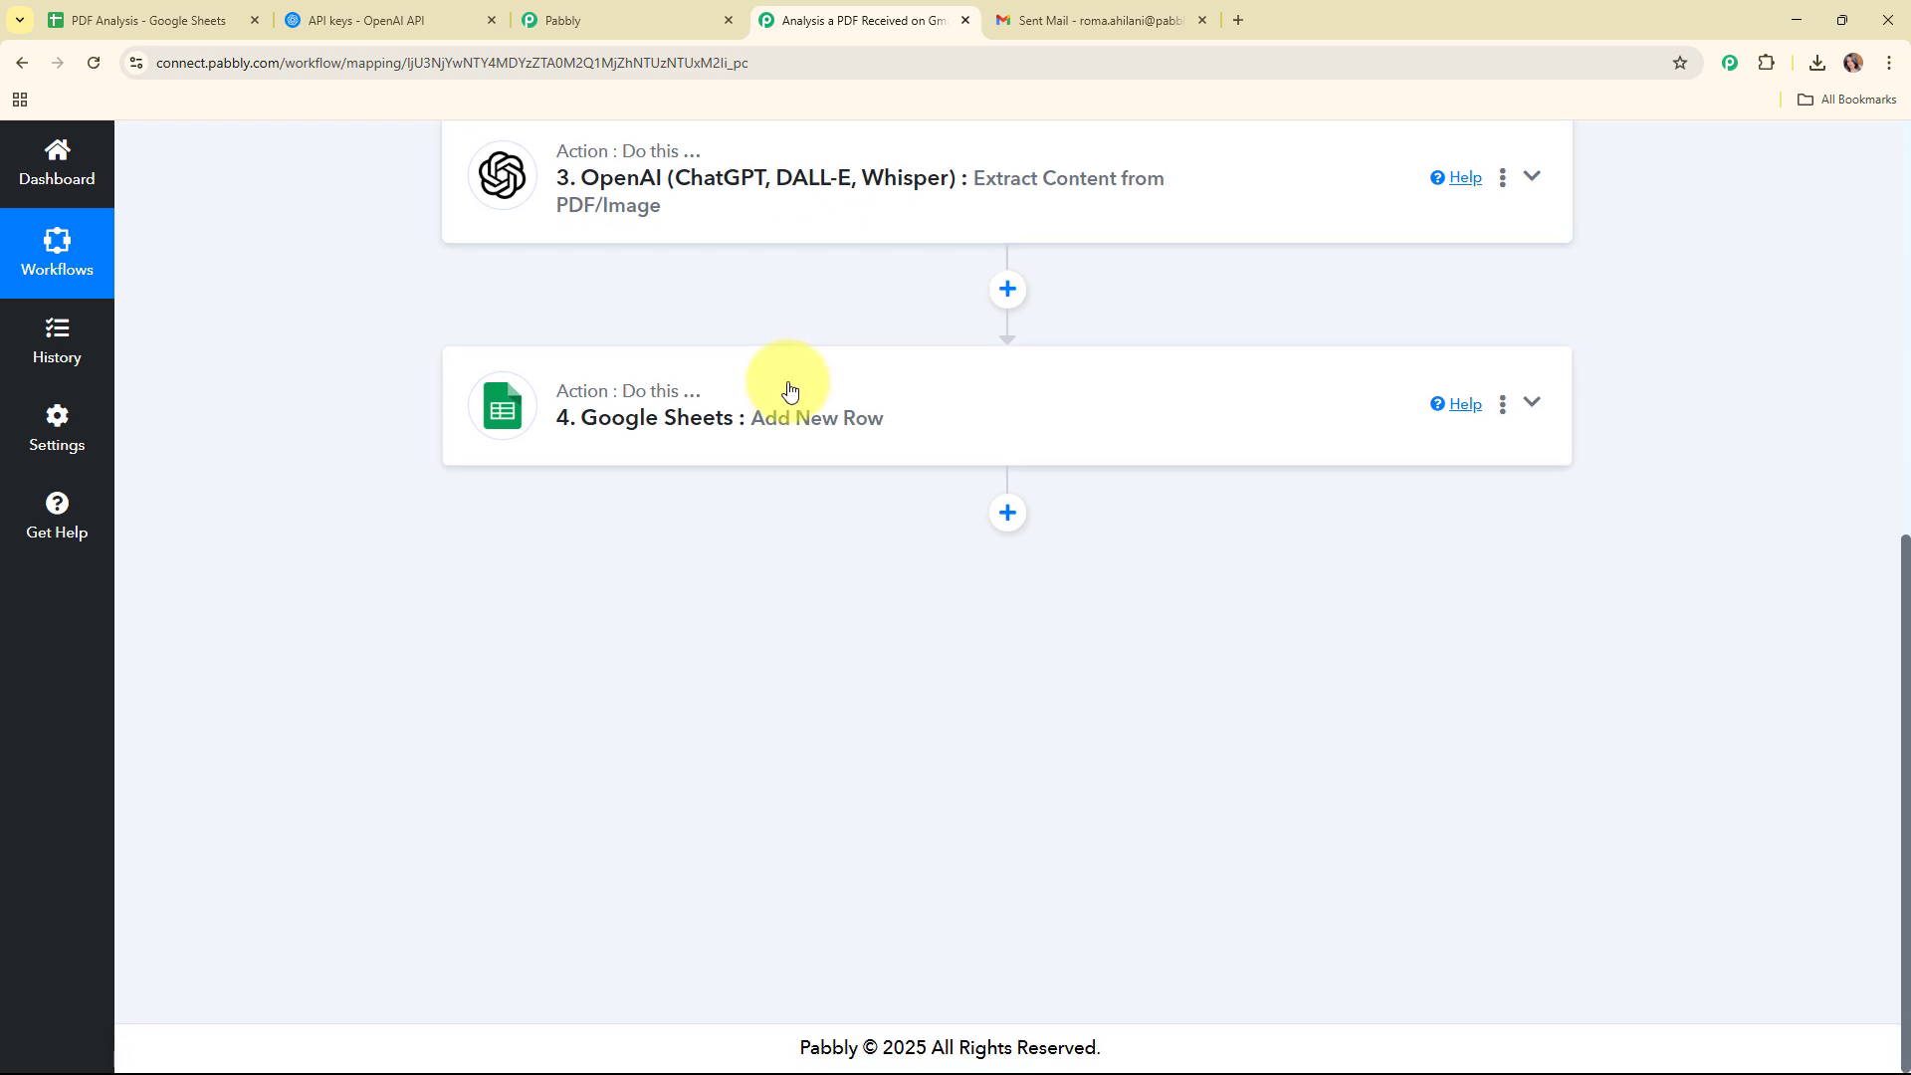
pyautogui.scroll(7, 786, 380)
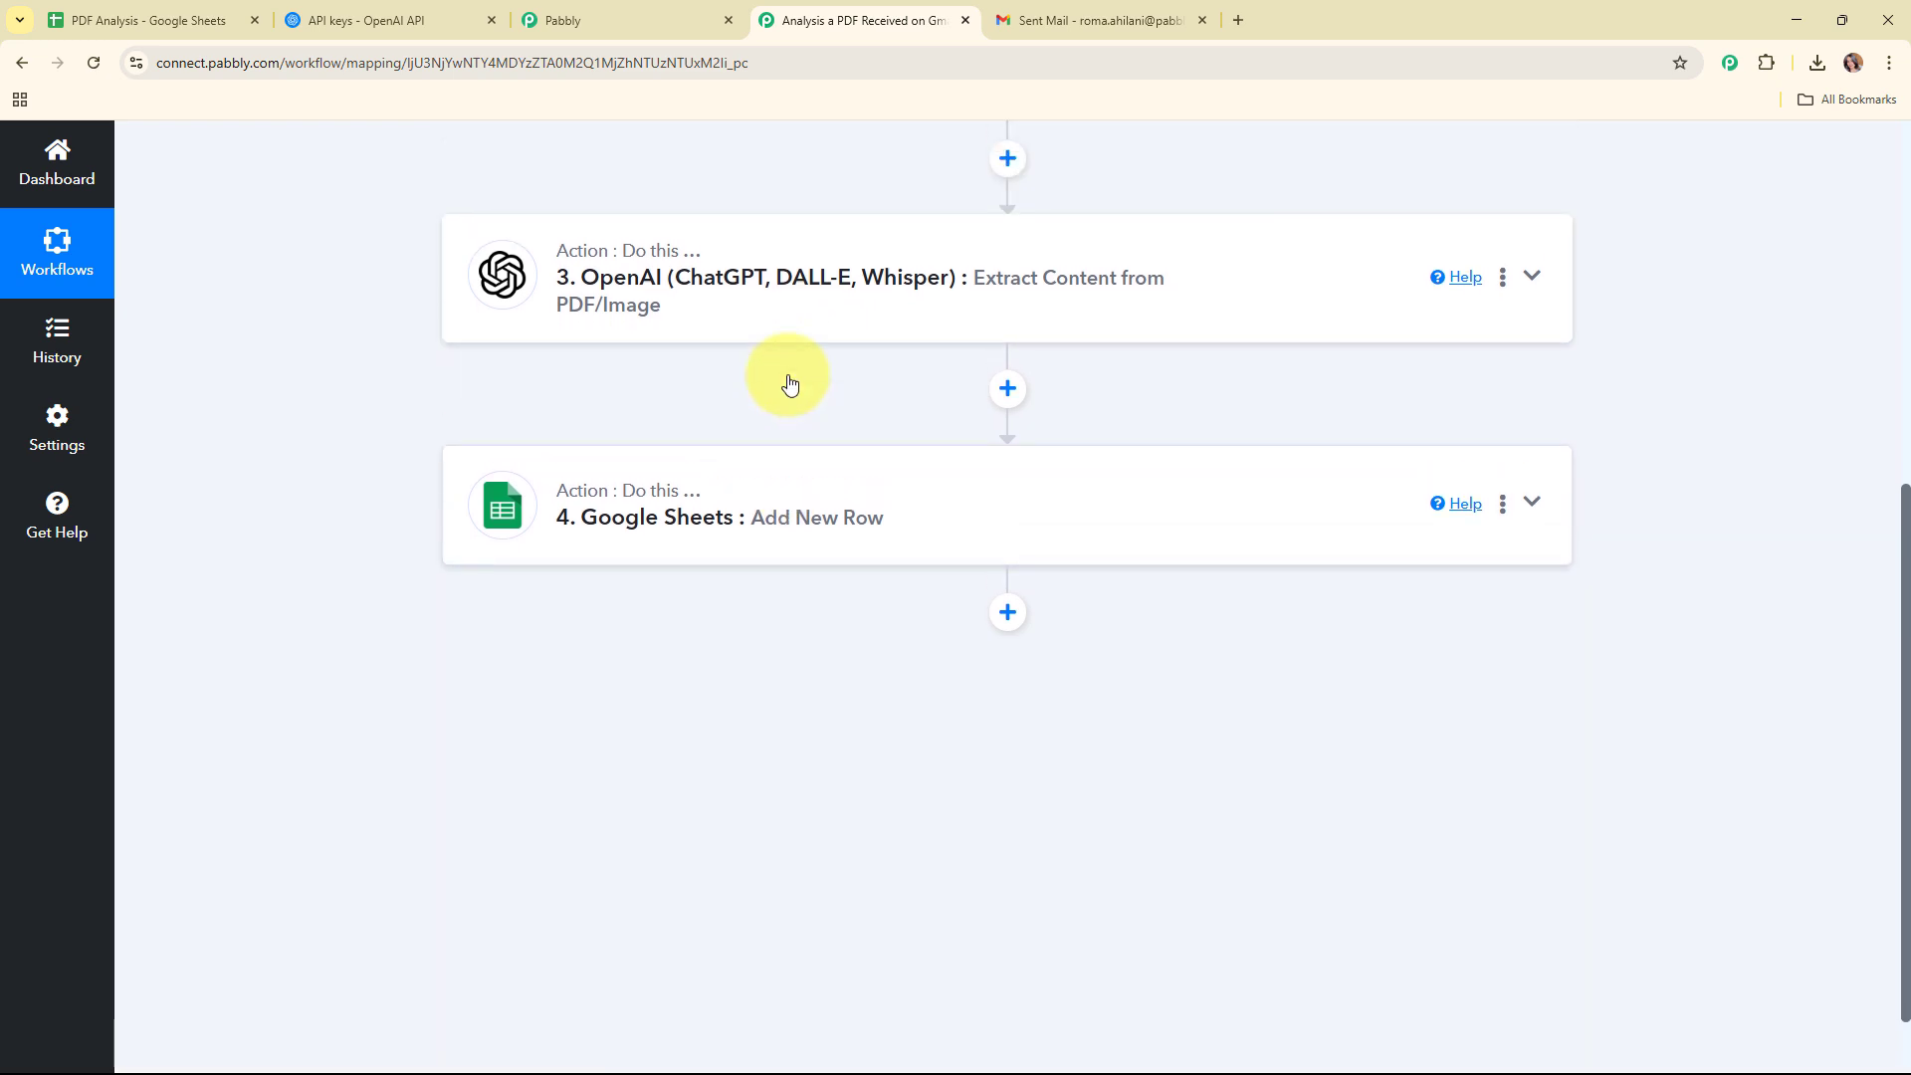
pyautogui.moveTo(440, 289); pyautogui.dragTo(1084, 302)
pyautogui.click(1098, 356)
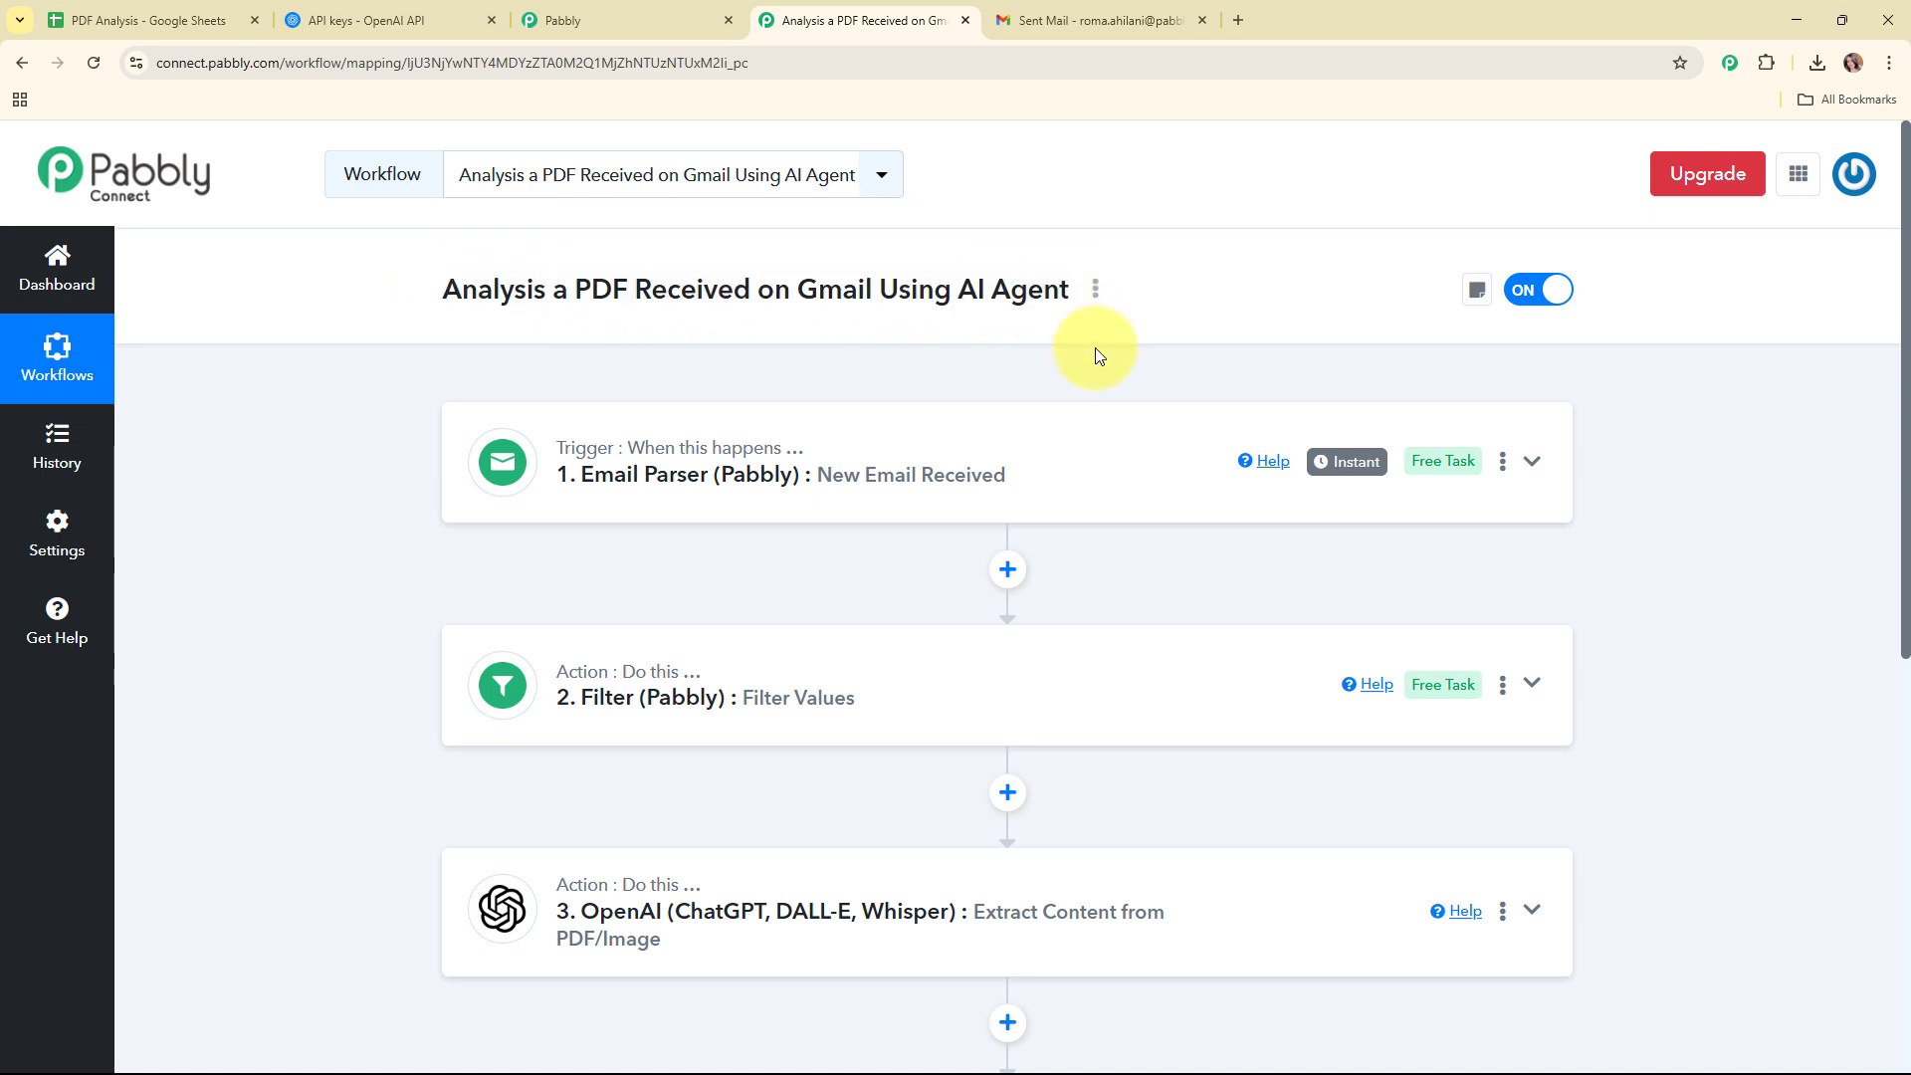